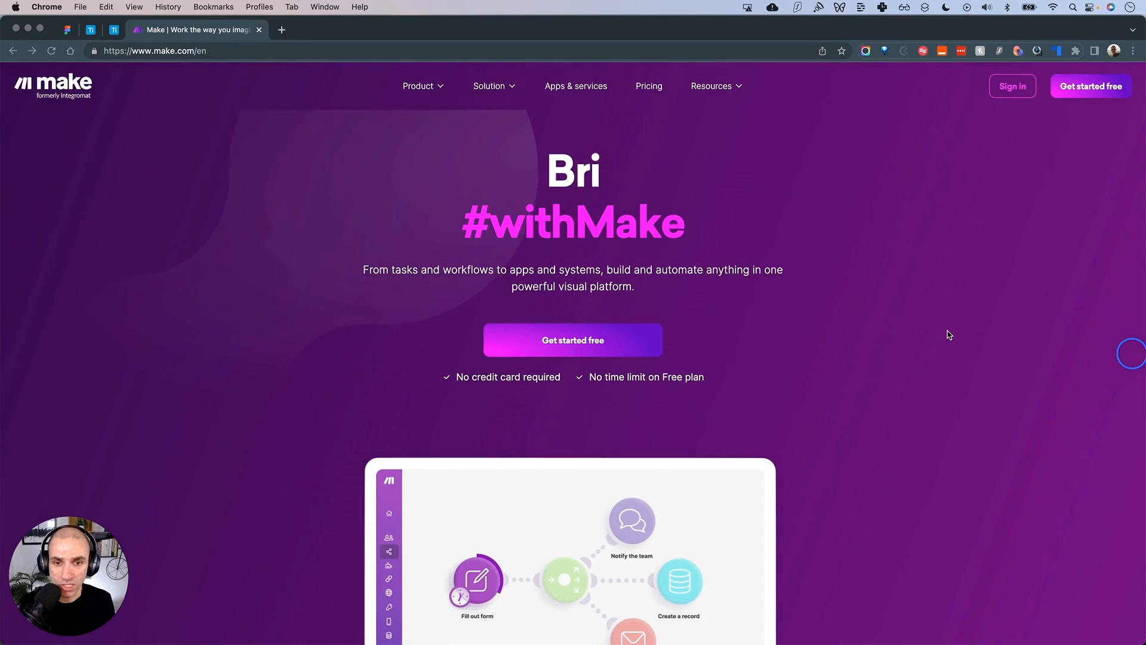
# Sign in to the Make platform with the first listed Google account
pyautogui.scroll(-3, 949, 335)
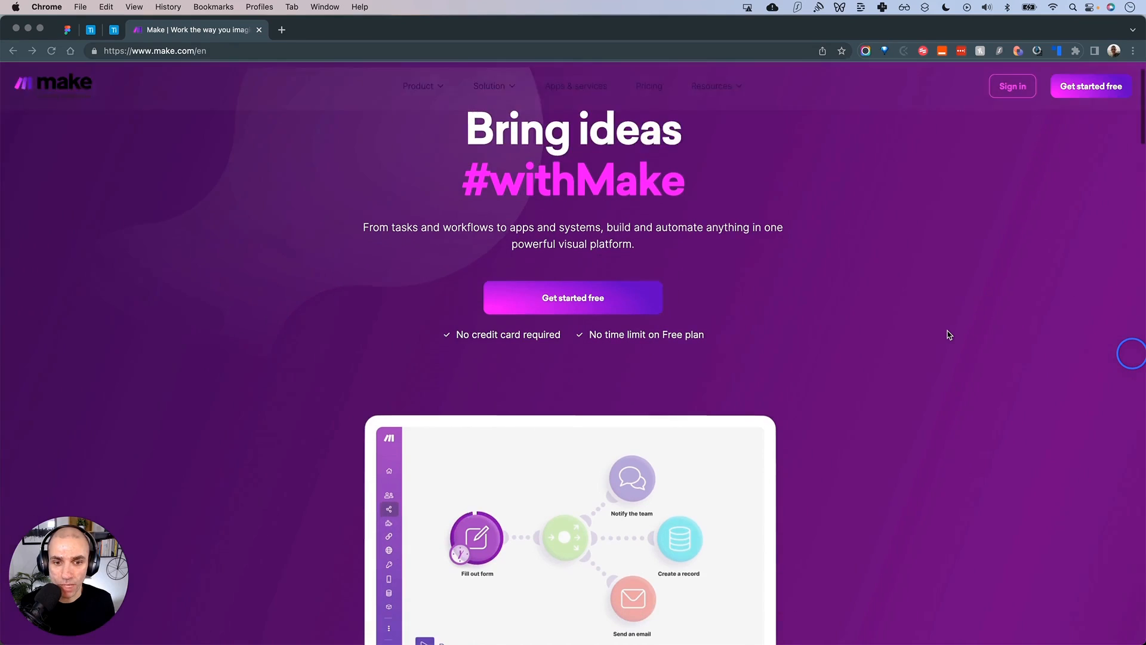
pyautogui.scroll(-2, 949, 335)
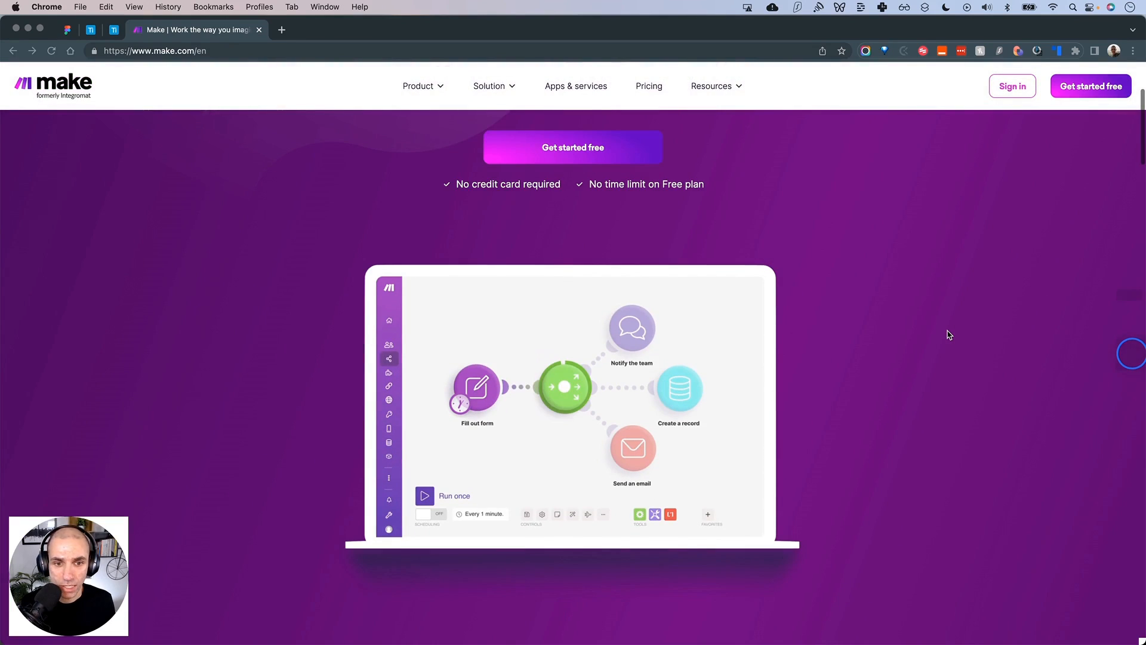
pyautogui.scroll(-10, 949, 335)
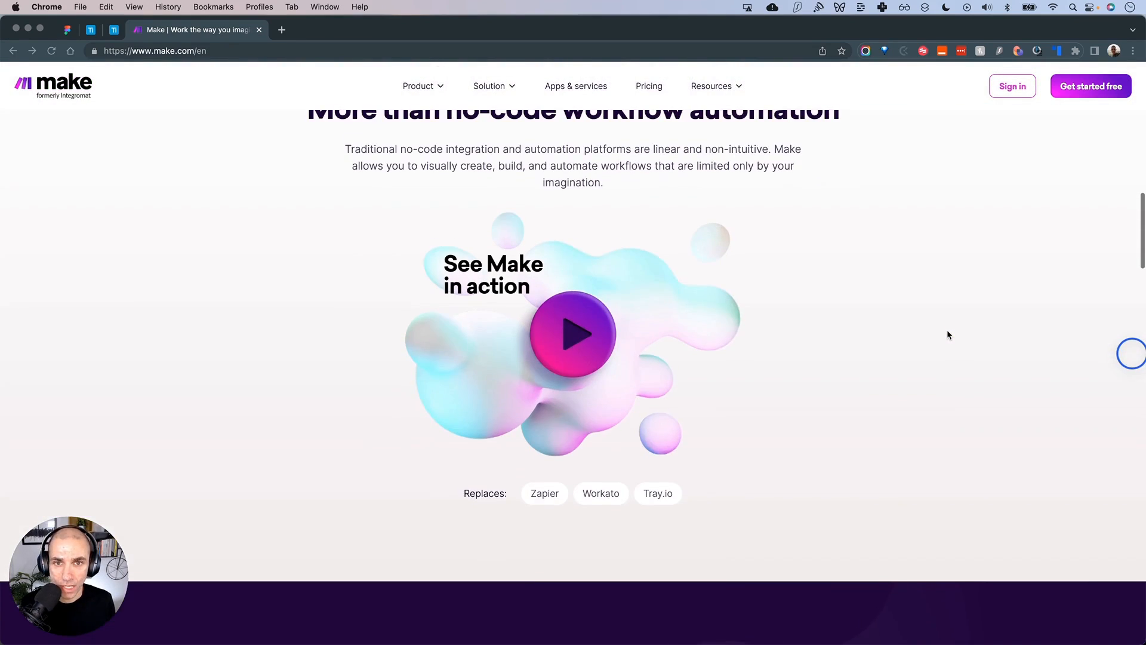
pyautogui.scroll(-10, 948, 335)
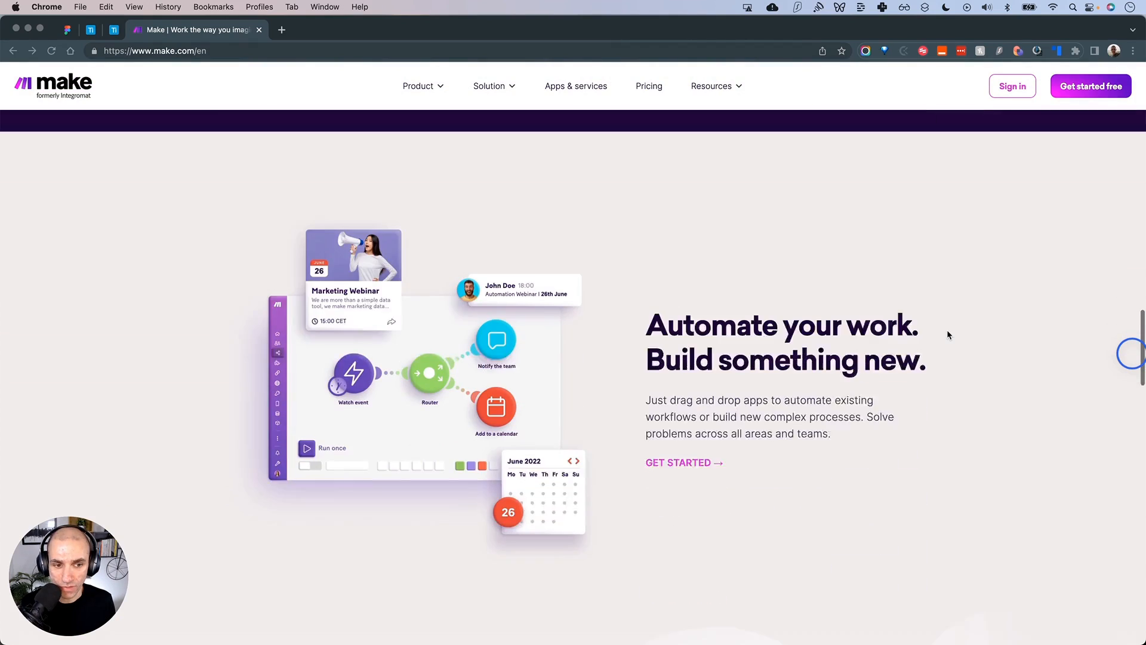
pyautogui.scroll(20, 948, 335)
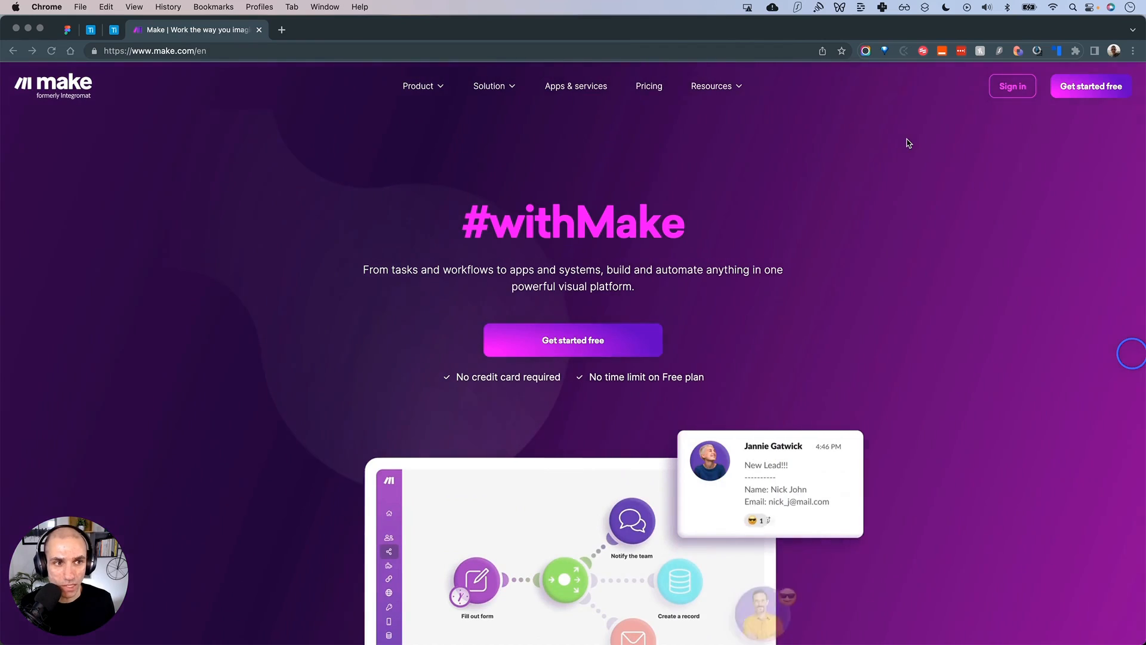
pyautogui.click(1006, 89)
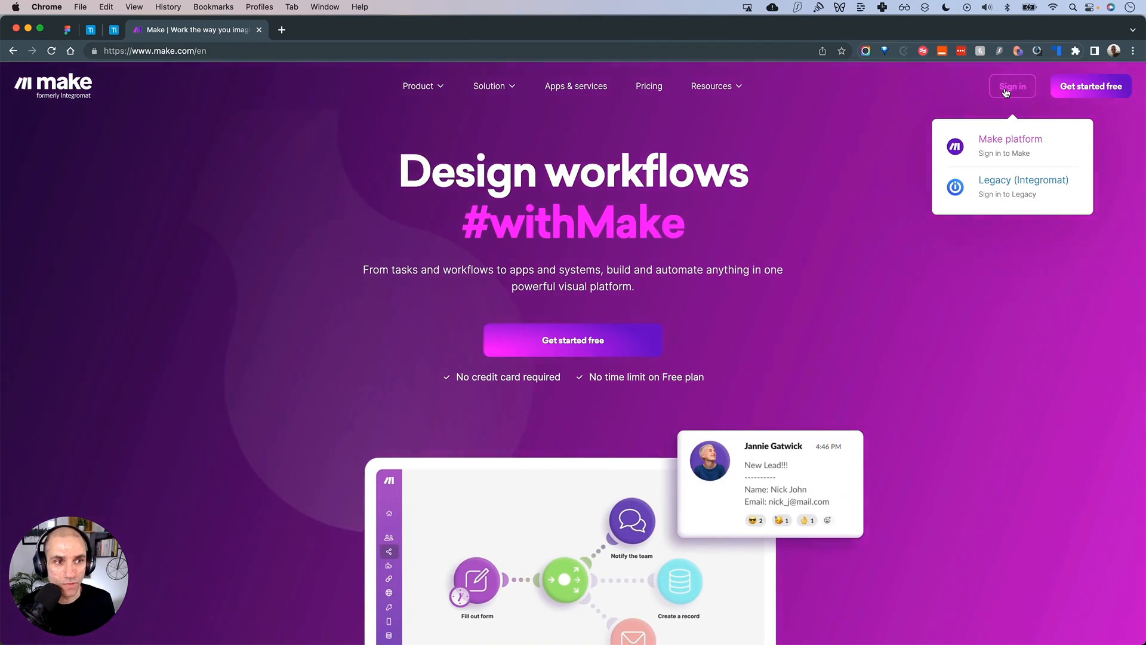
pyautogui.click(1005, 153)
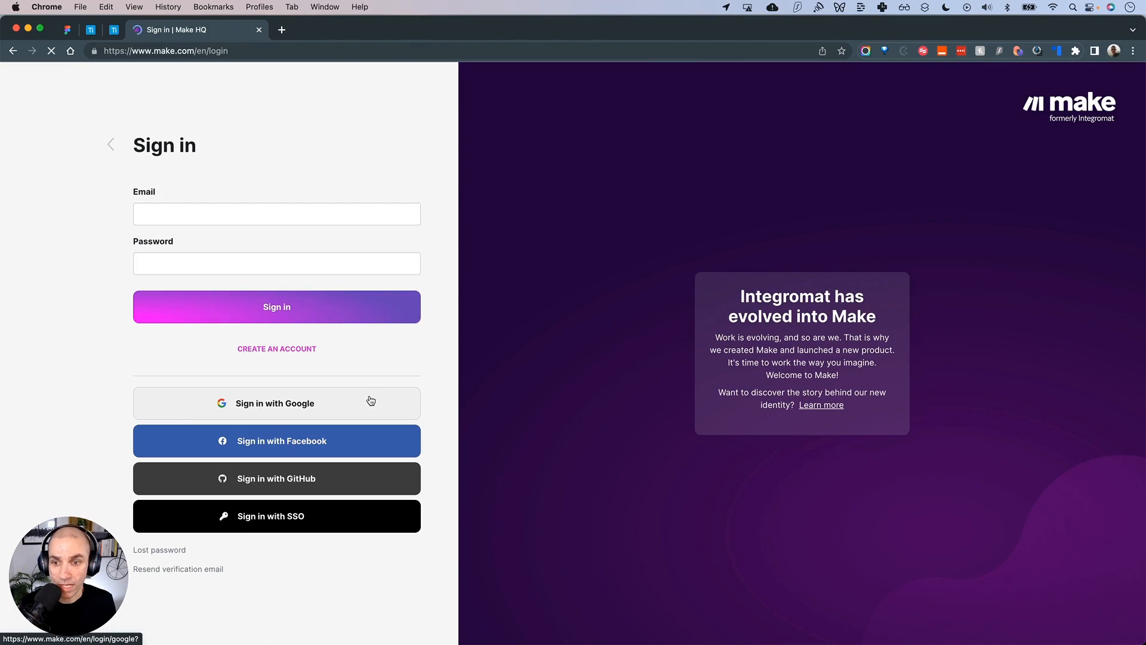
pyautogui.click(371, 401)
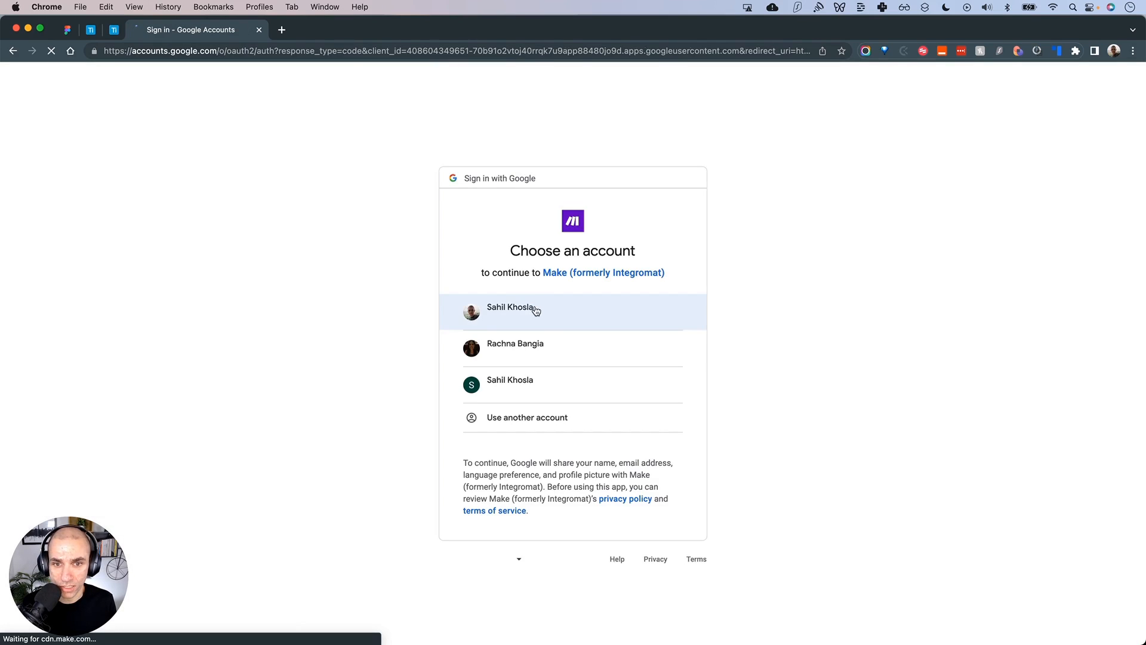
pyautogui.click(535, 310)
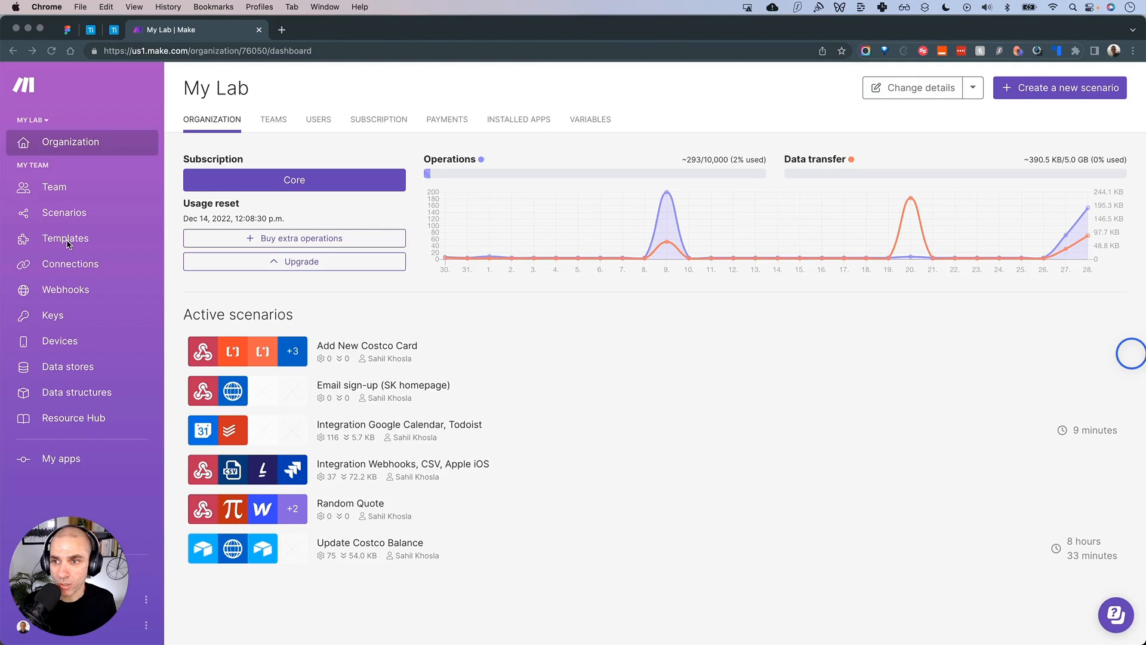
# Open the templates library and browse the public templates
pyautogui.click(66, 240)
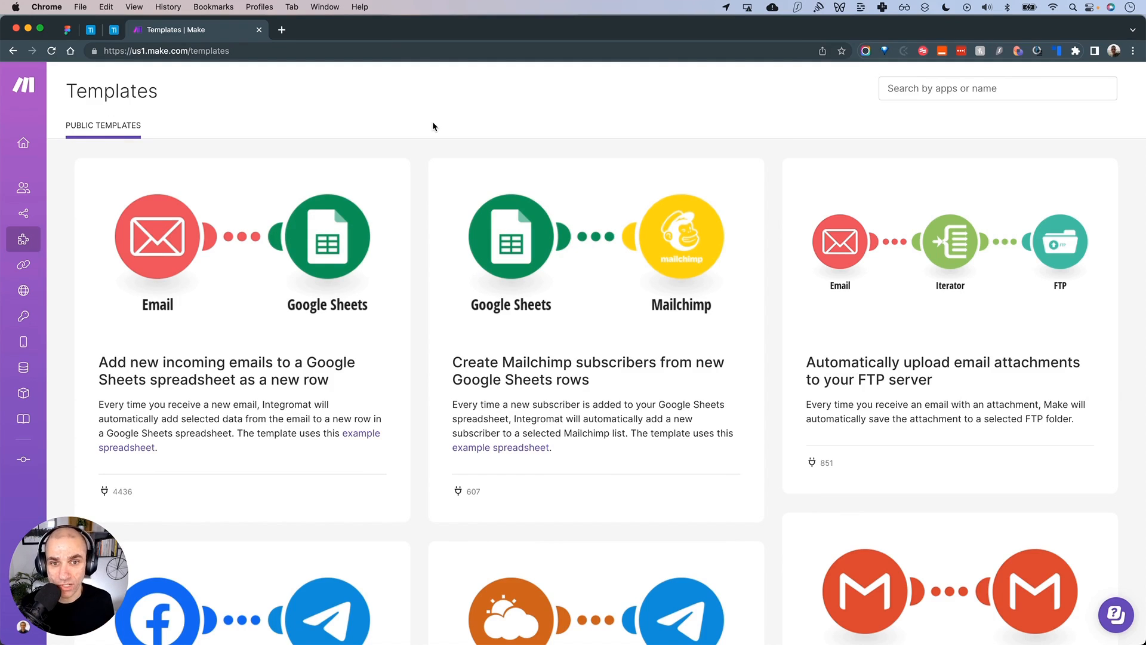
pyautogui.scroll(-2, 420, 192)
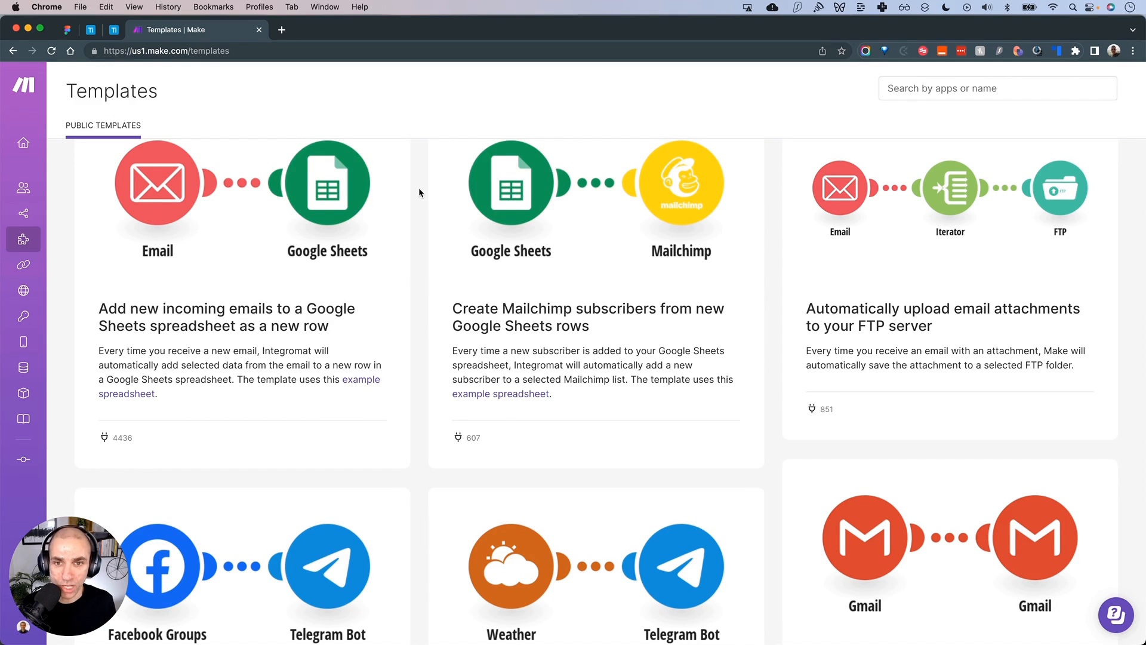
pyautogui.scroll(-5, 420, 192)
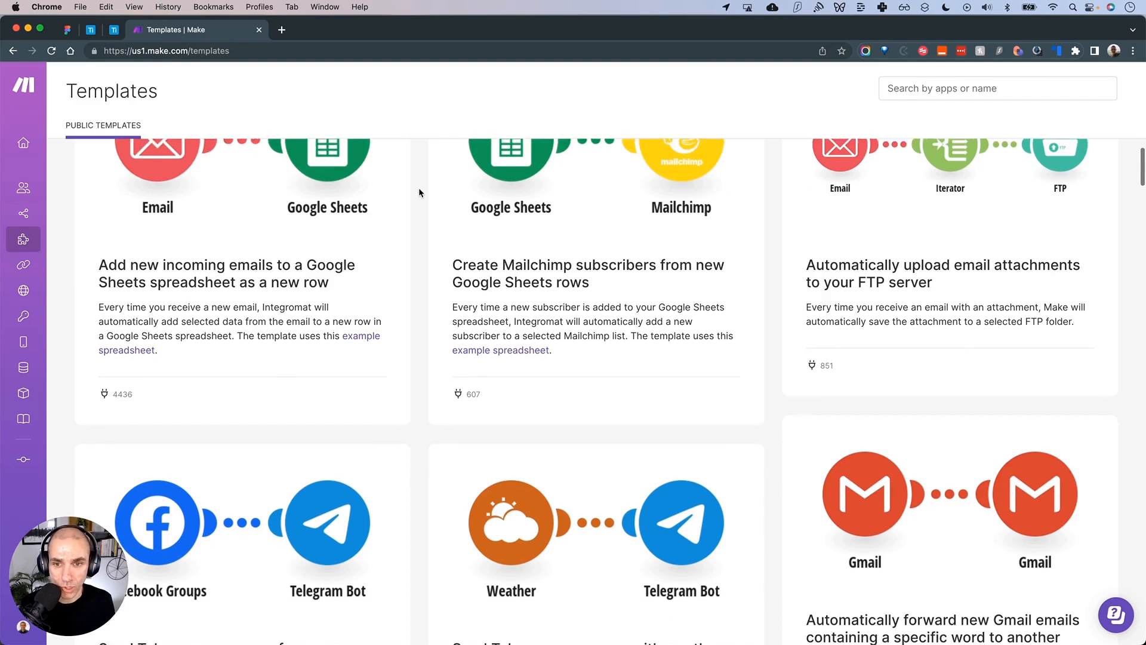
pyautogui.scroll(-5, 419, 192)
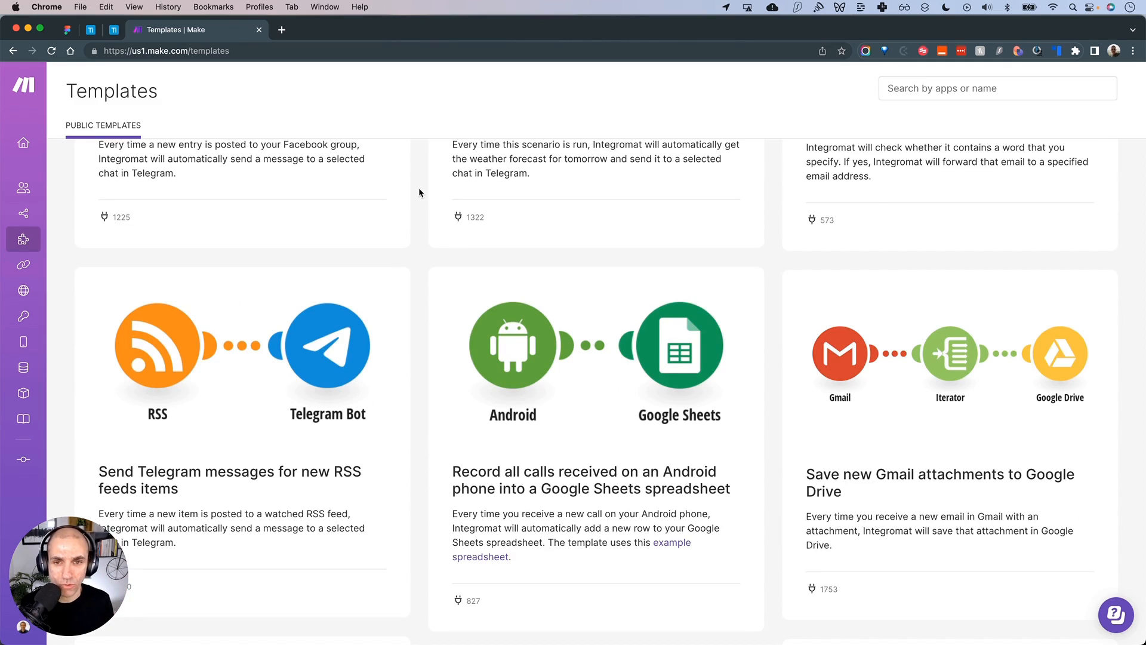
pyautogui.scroll(10, 419, 192)
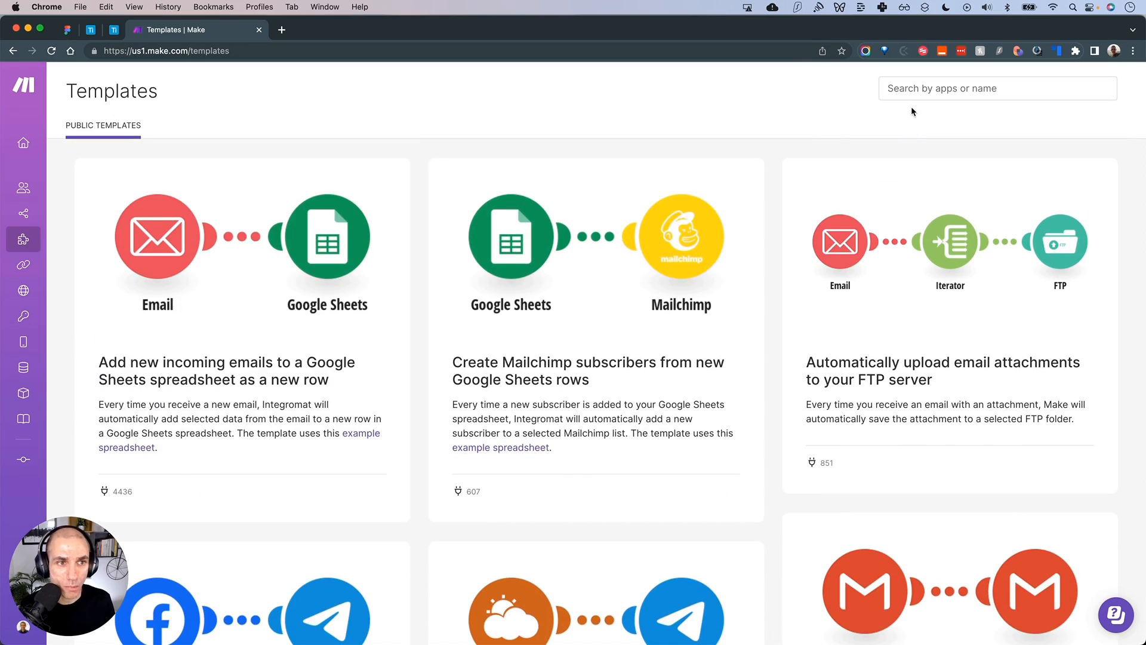
# Filter the public templates by the Weather app and clear that filter again
pyautogui.click(912, 90)
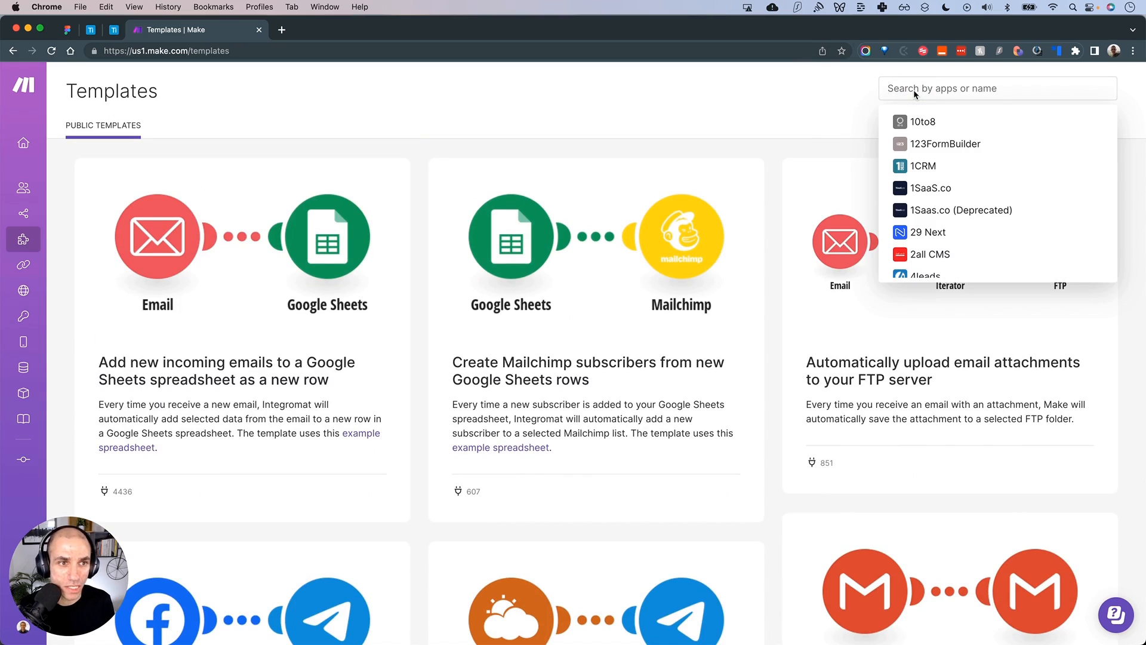
pyautogui.write('weather')
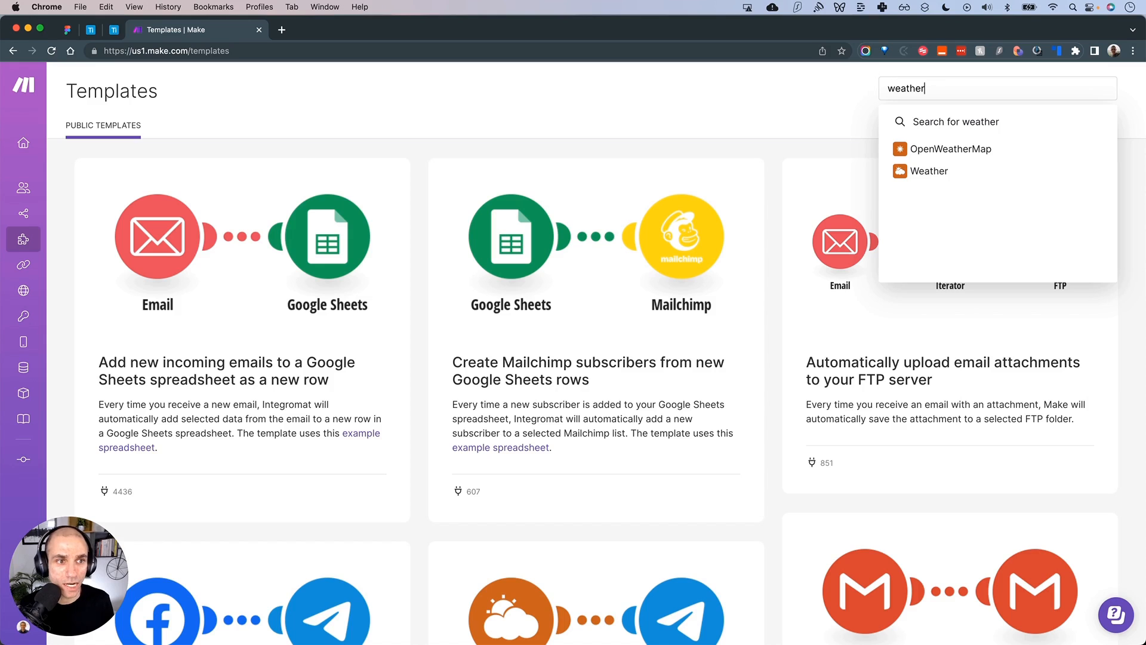
pyautogui.click(933, 172)
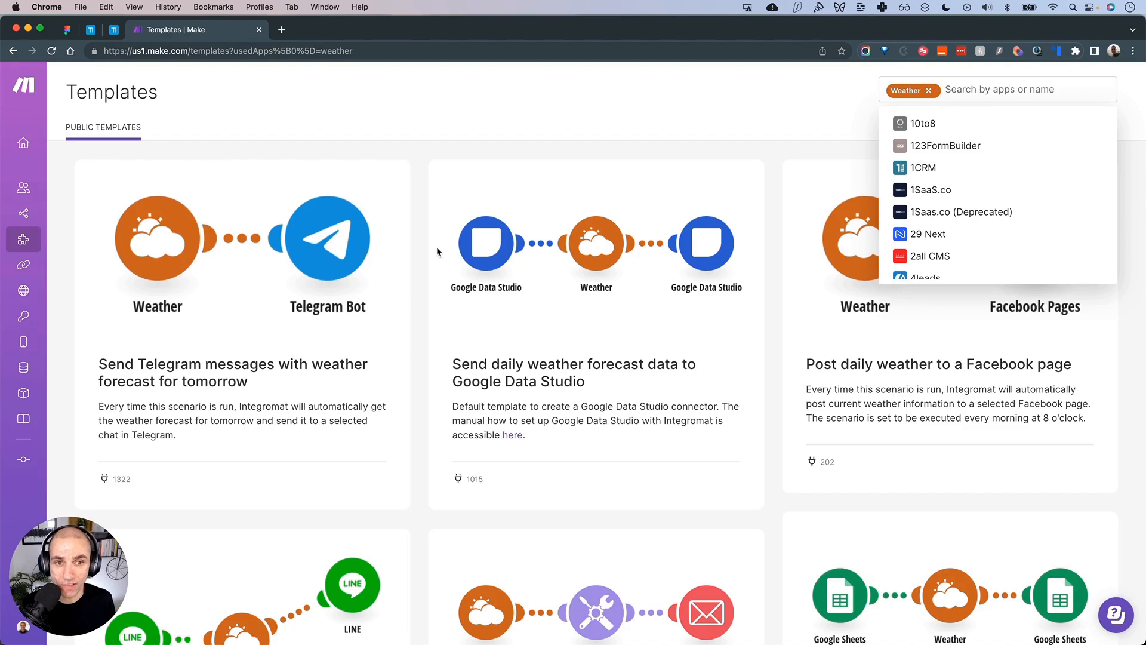
pyautogui.click(929, 90)
pyautogui.click(929, 91)
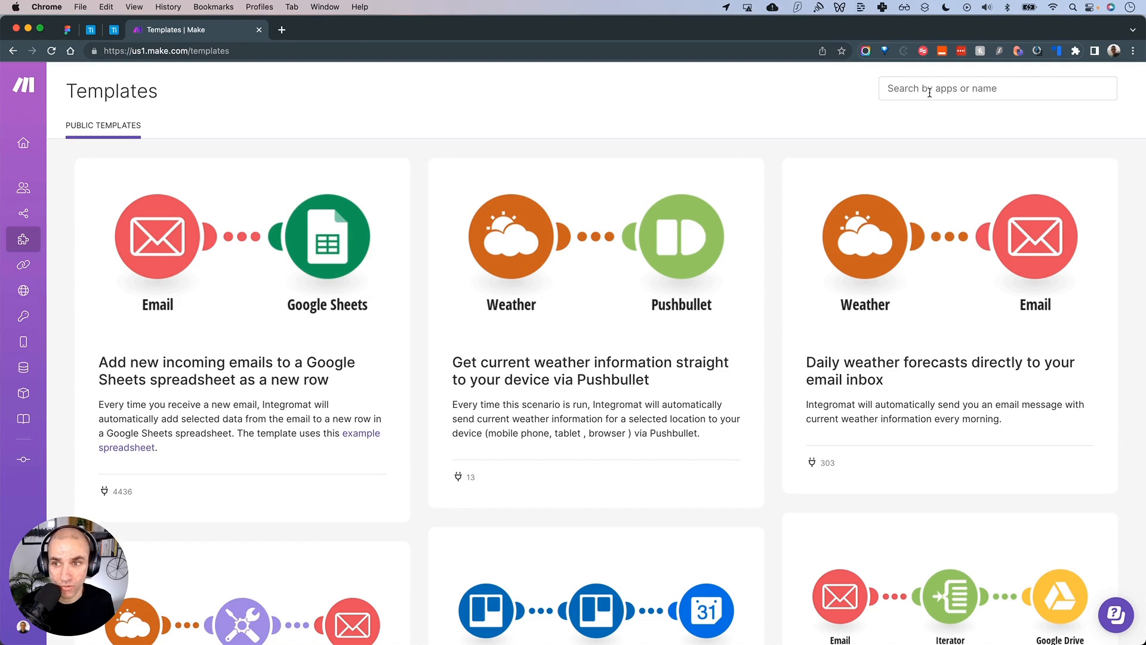
# View the team's saved connections and its list of webhooks
pyautogui.moveTo(46, 210)
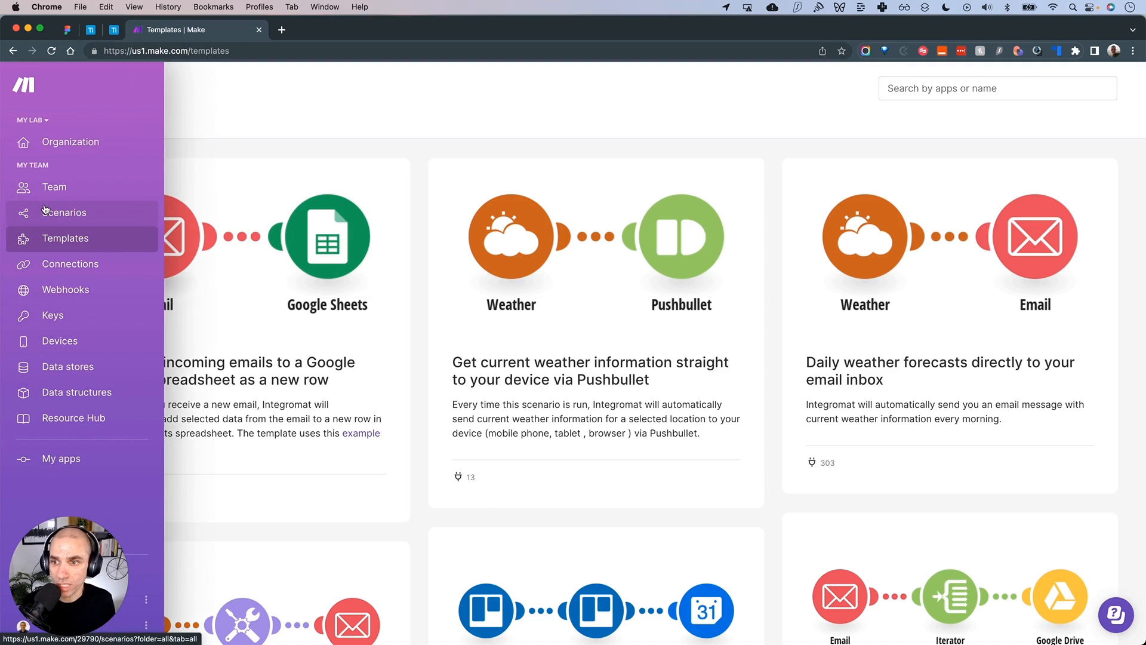
pyautogui.click(54, 264)
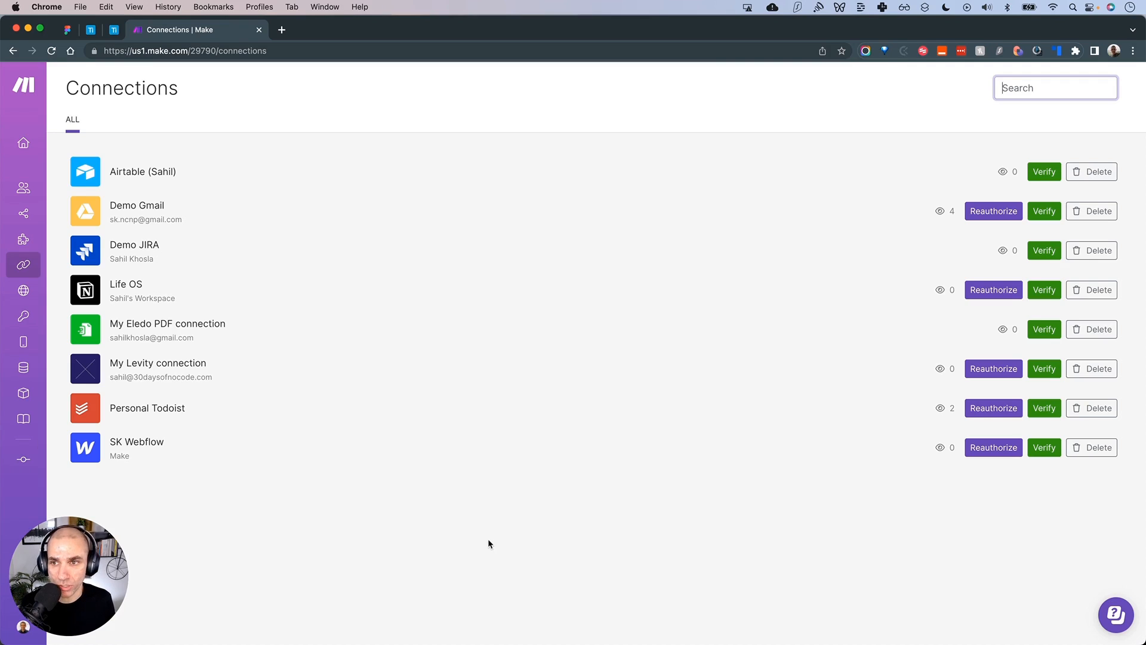
pyautogui.click(60, 290)
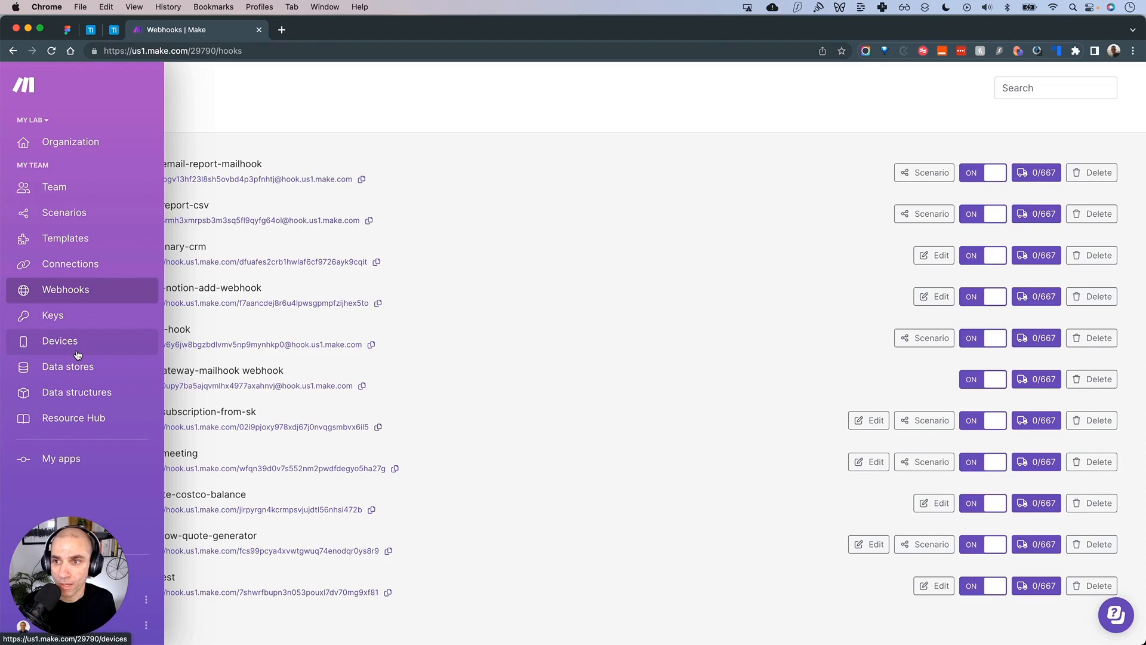
# Create a new scenario in the Demos folder of the team's scenarios
pyautogui.click(70, 220)
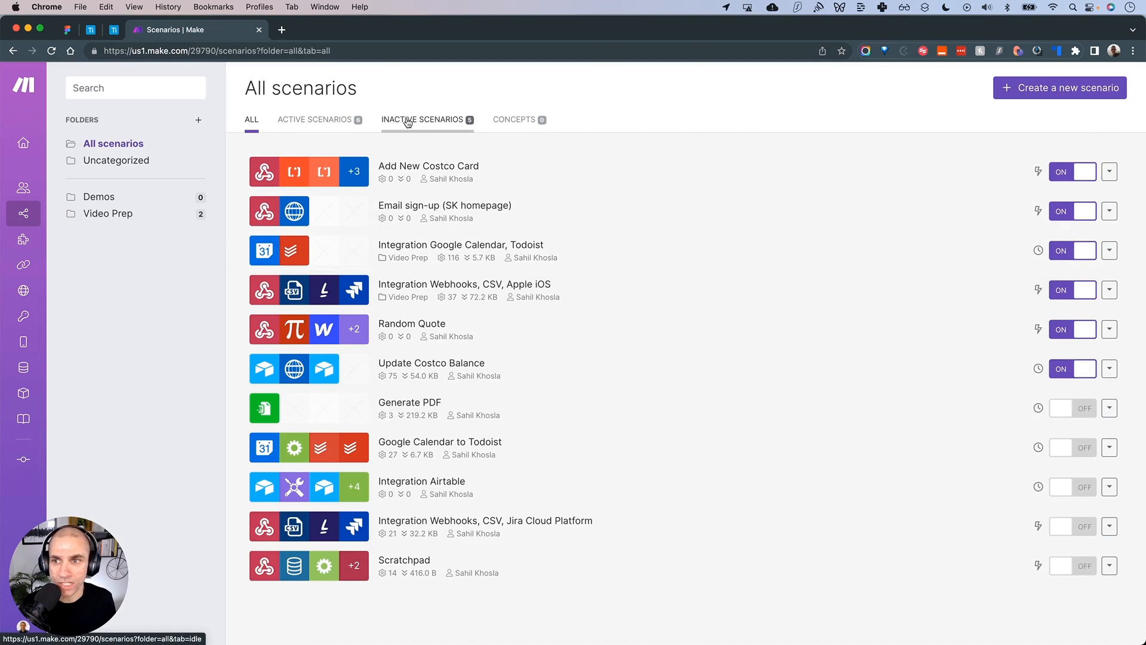
pyautogui.click(104, 198)
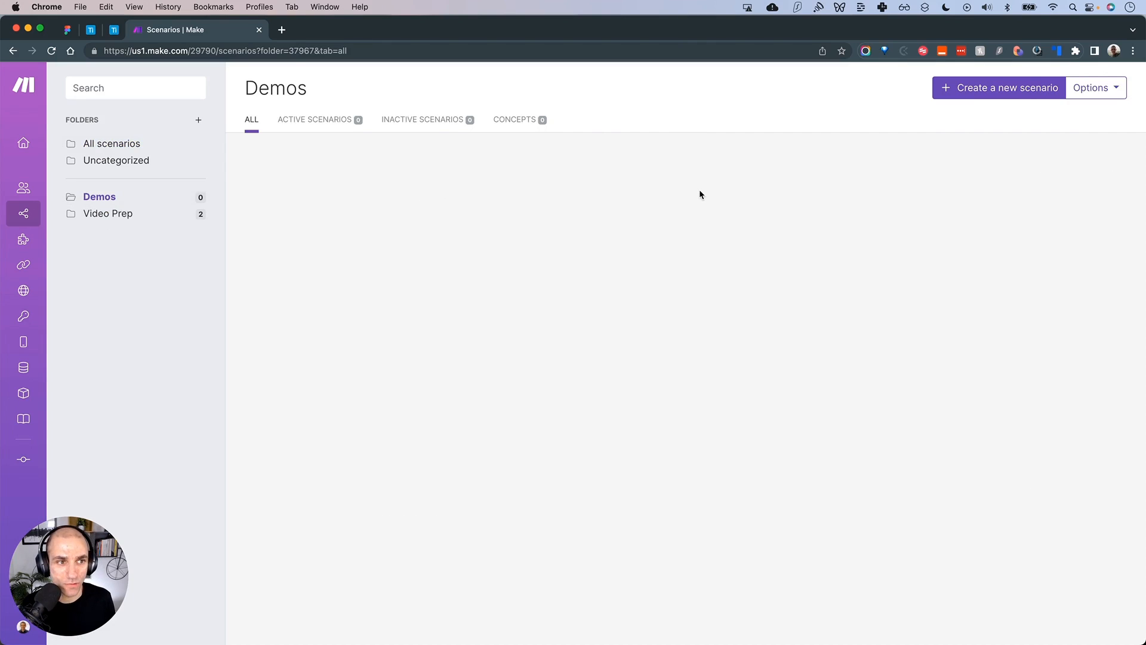
pyautogui.click(979, 90)
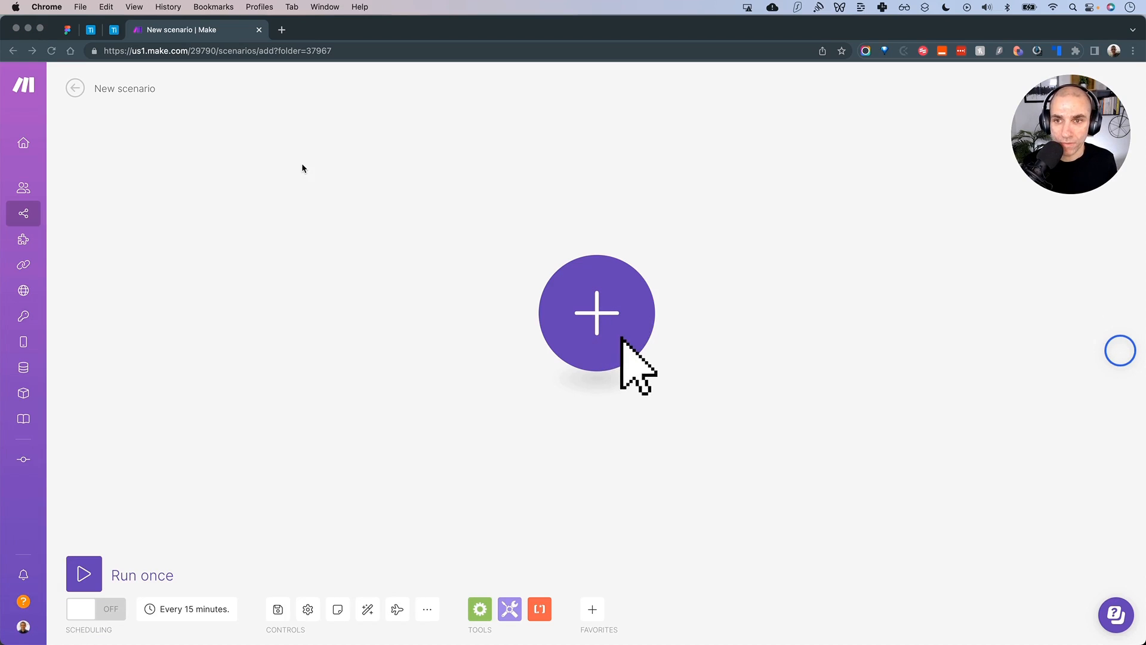
pyautogui.click(429, 271)
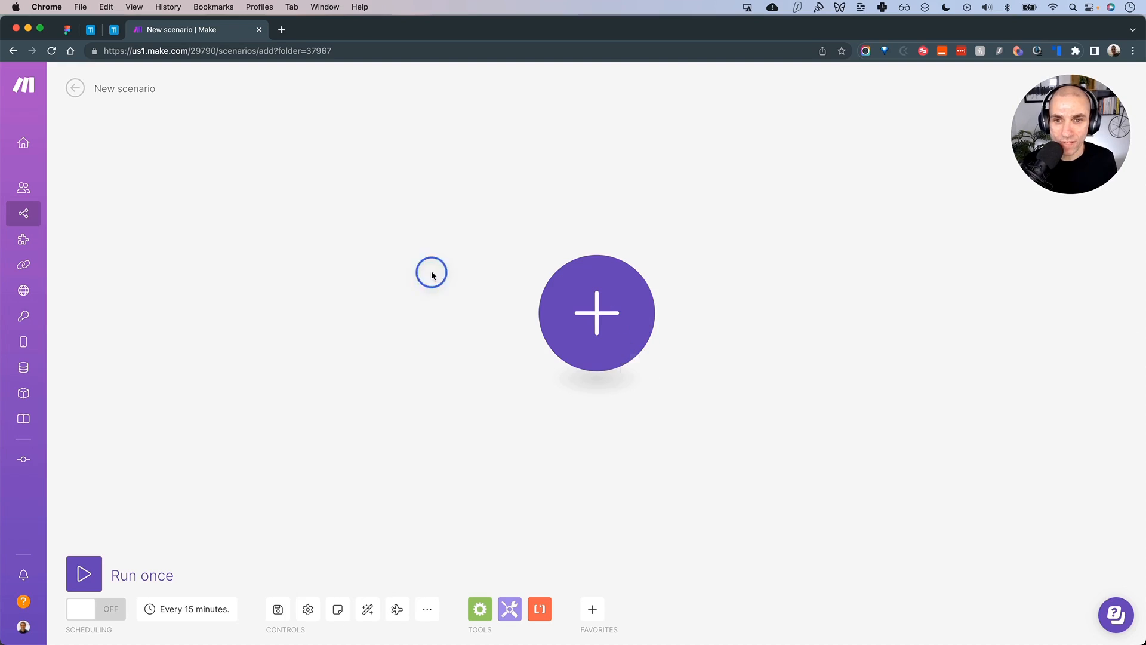
pyautogui.moveTo(478, 343); pyautogui.dragTo(332, 320)
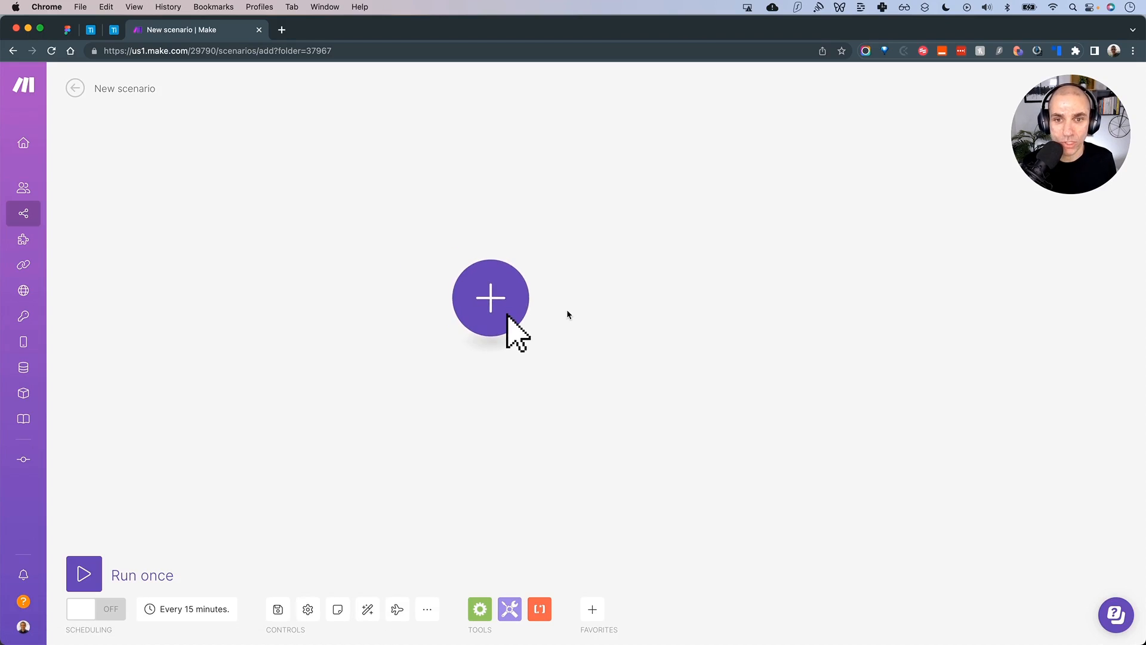
pyautogui.moveTo(586, 297); pyautogui.dragTo(585, 266)
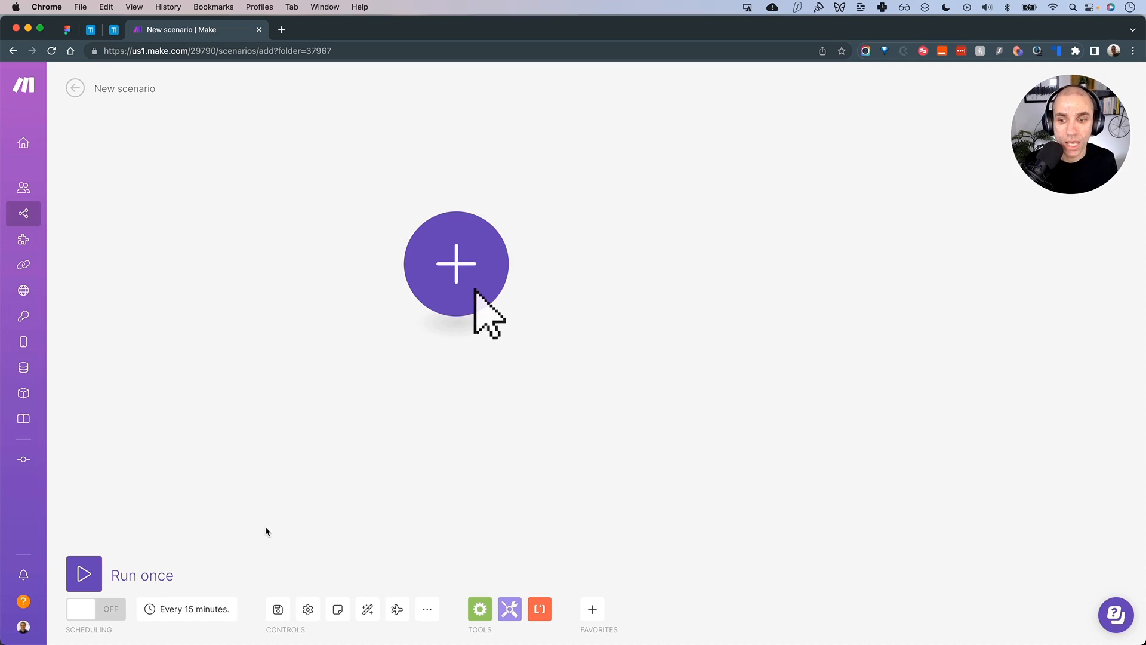
# Review the new scenario's schedule setting and its scenario settings, closing both without changing anything
pyautogui.click(207, 608)
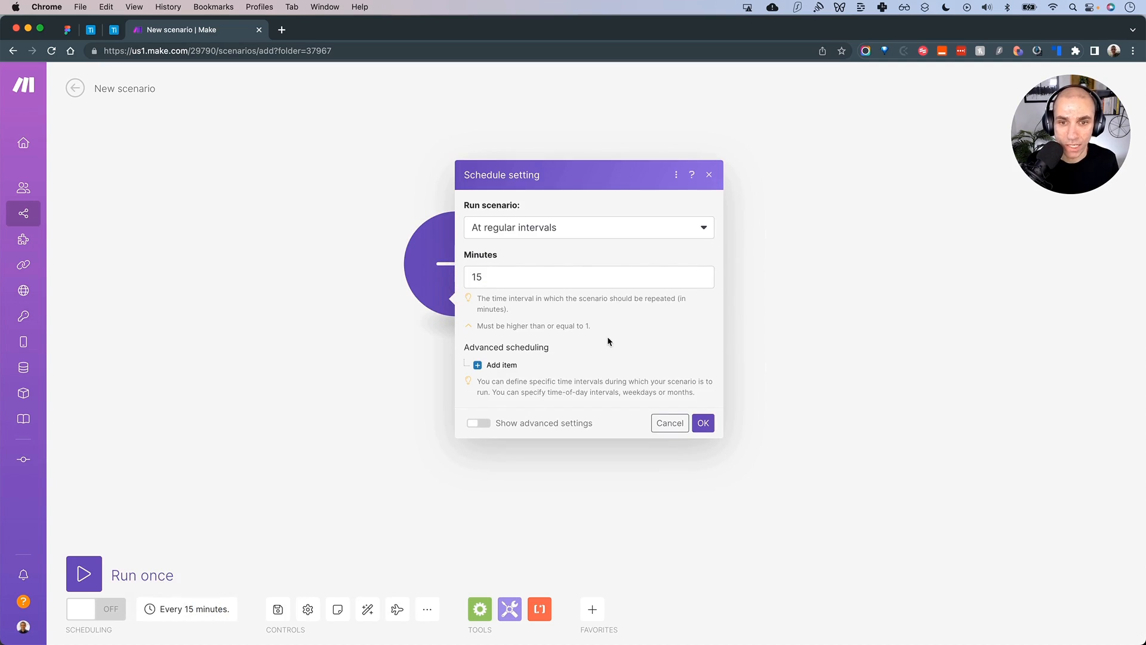
pyautogui.click(186, 553)
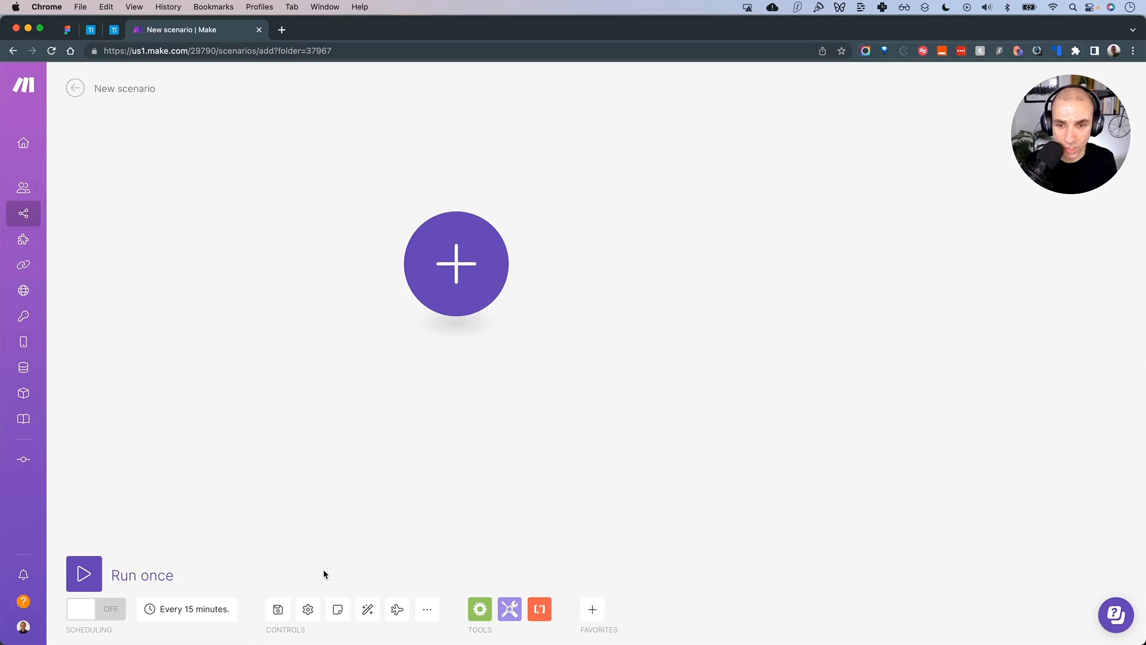
pyautogui.click(309, 609)
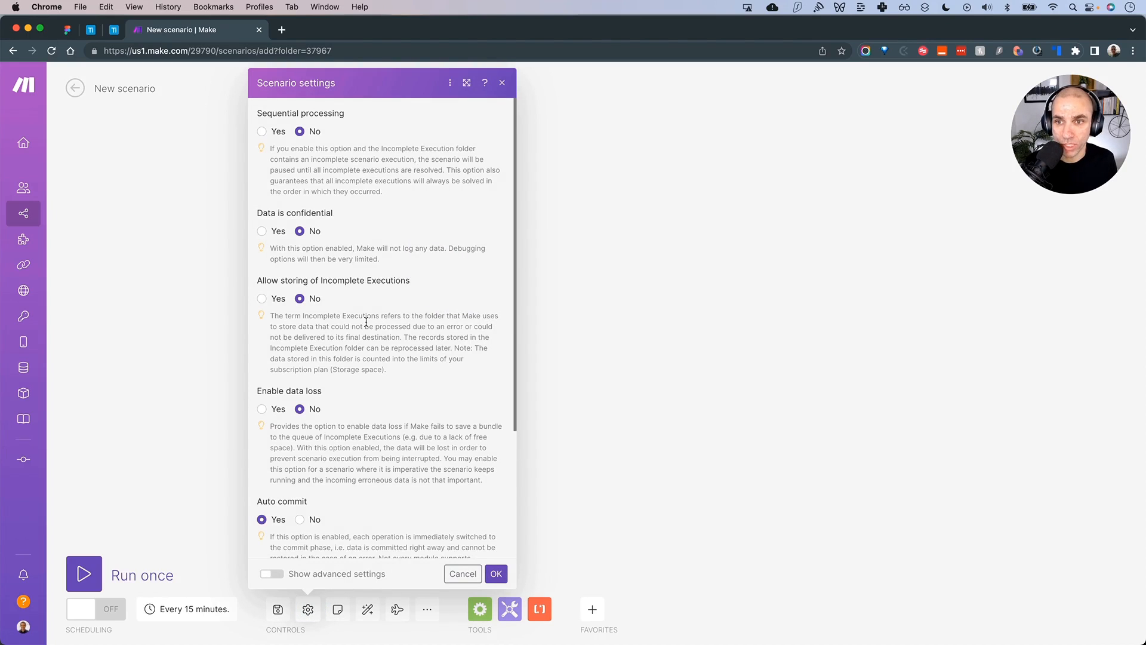
pyautogui.scroll(-3, 366, 321)
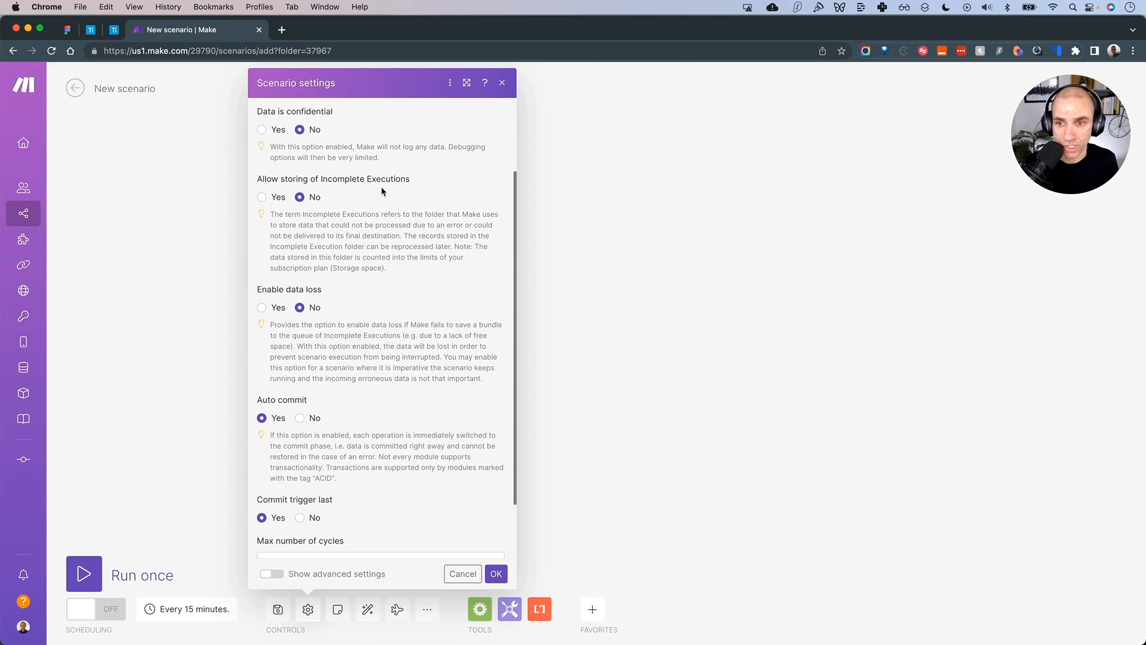
pyautogui.scroll(-2, 368, 304)
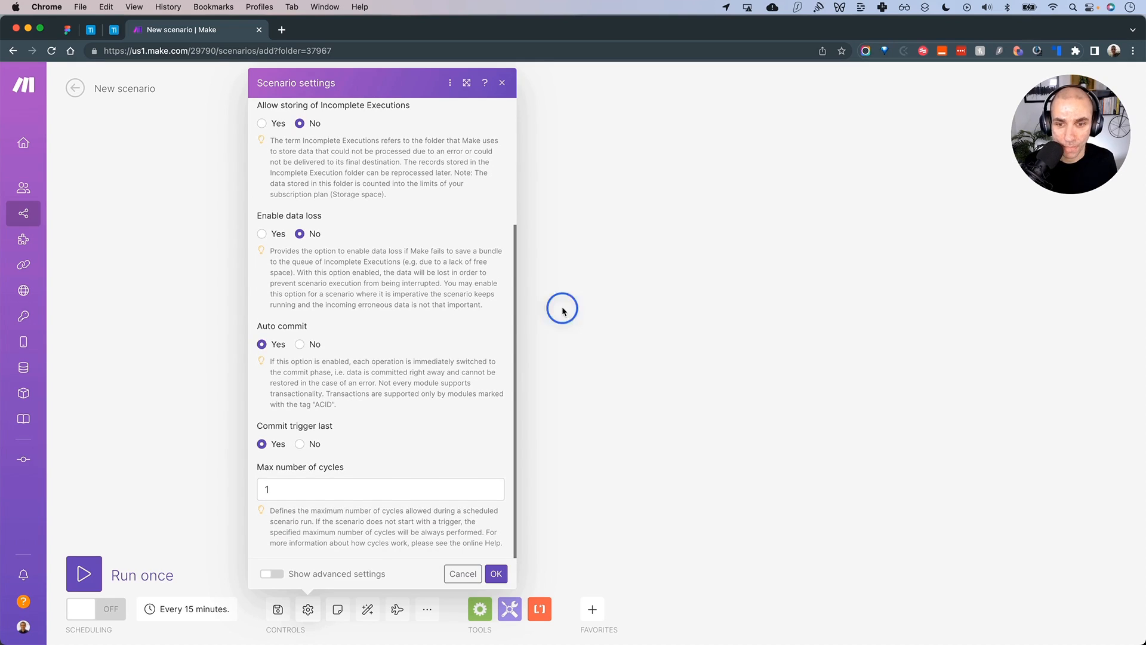
pyautogui.press('Escape')
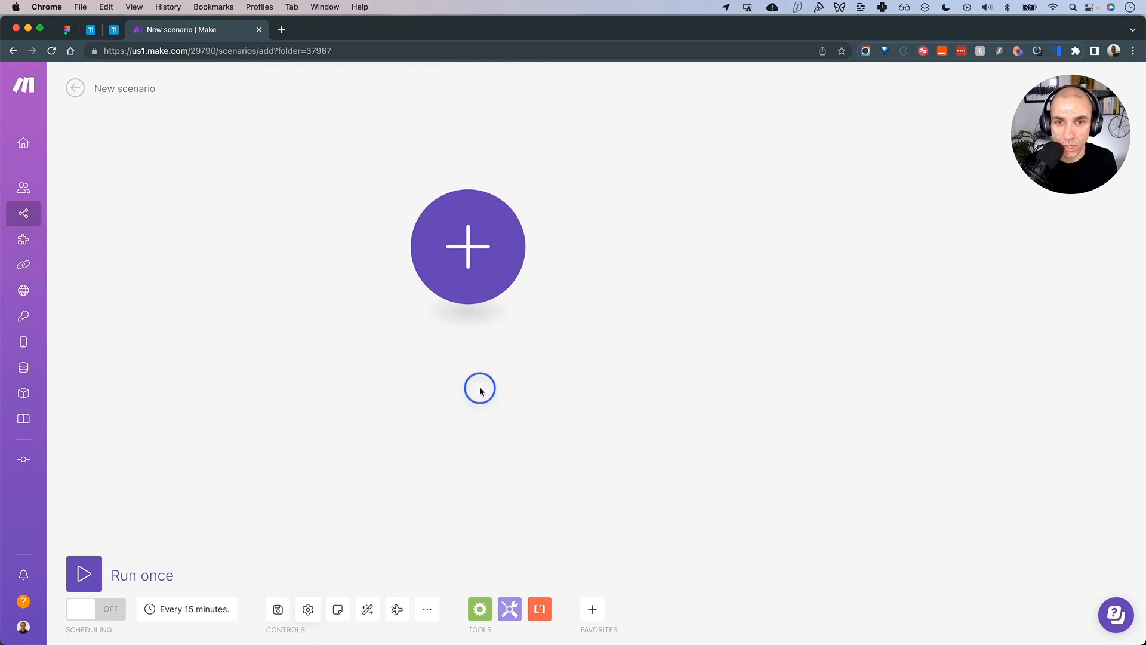
# Add a Webhooks module with the Custom webhook trigger as the scenario's first module
pyautogui.moveTo(466, 388); pyautogui.dragTo(465, 448)
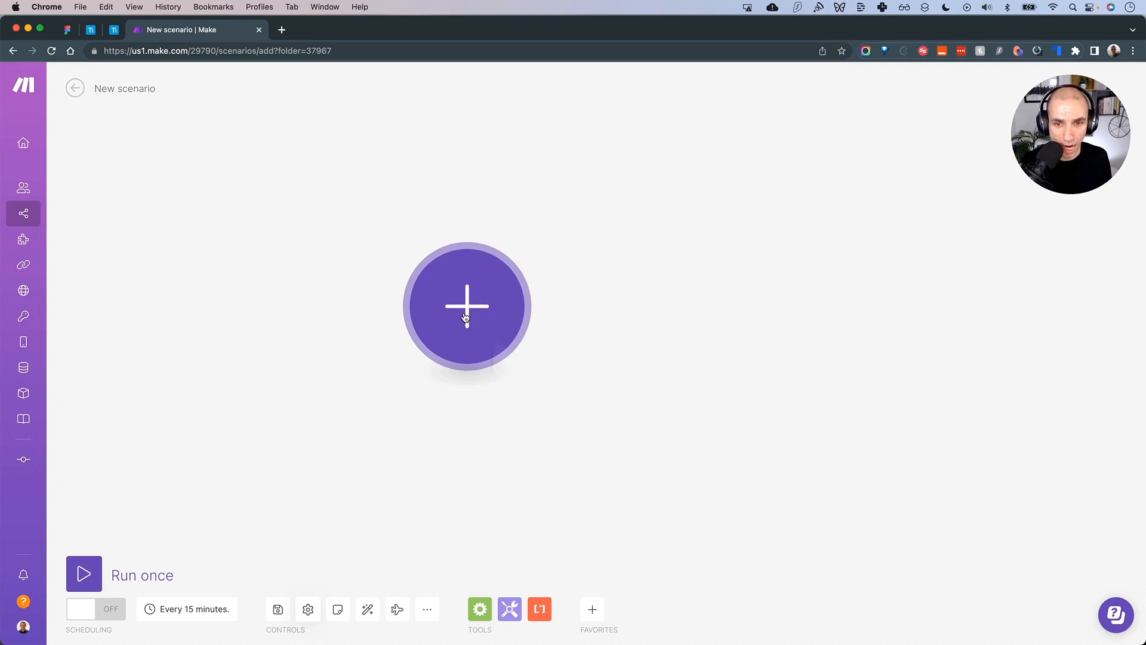
pyautogui.click(466, 317)
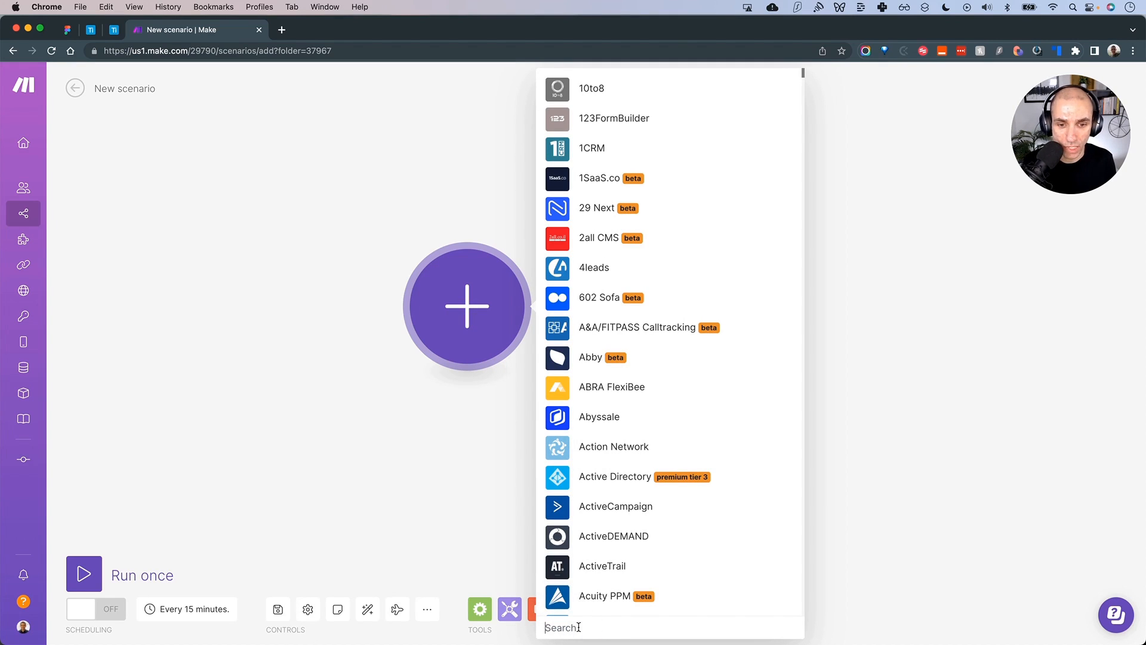
pyautogui.write('webhook')
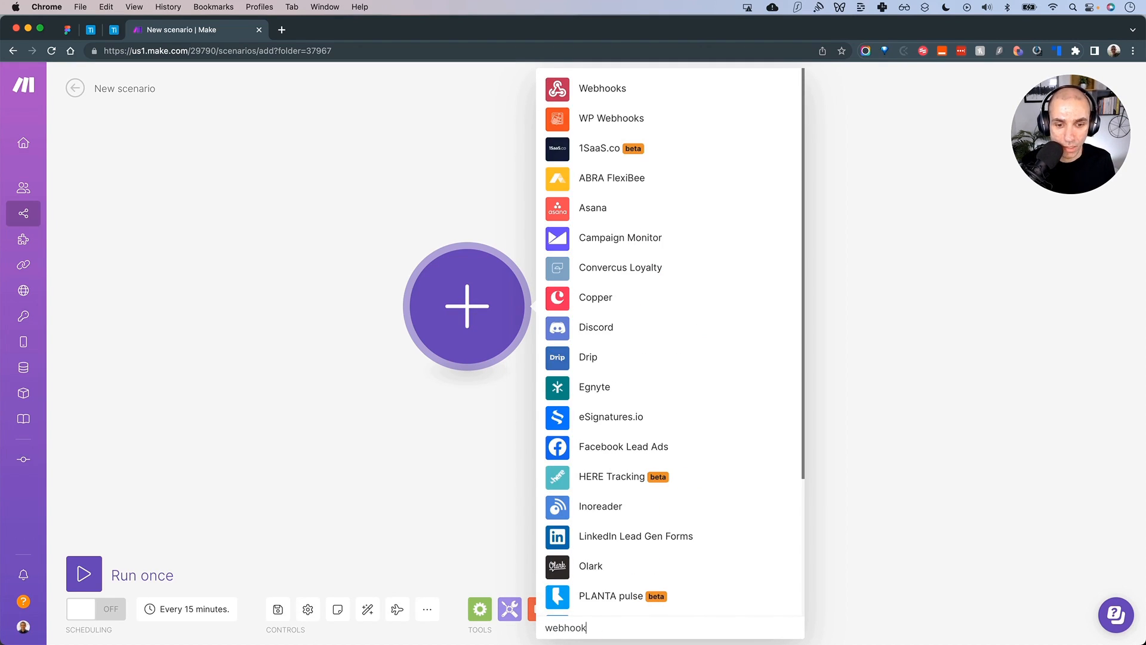
pyautogui.click(600, 91)
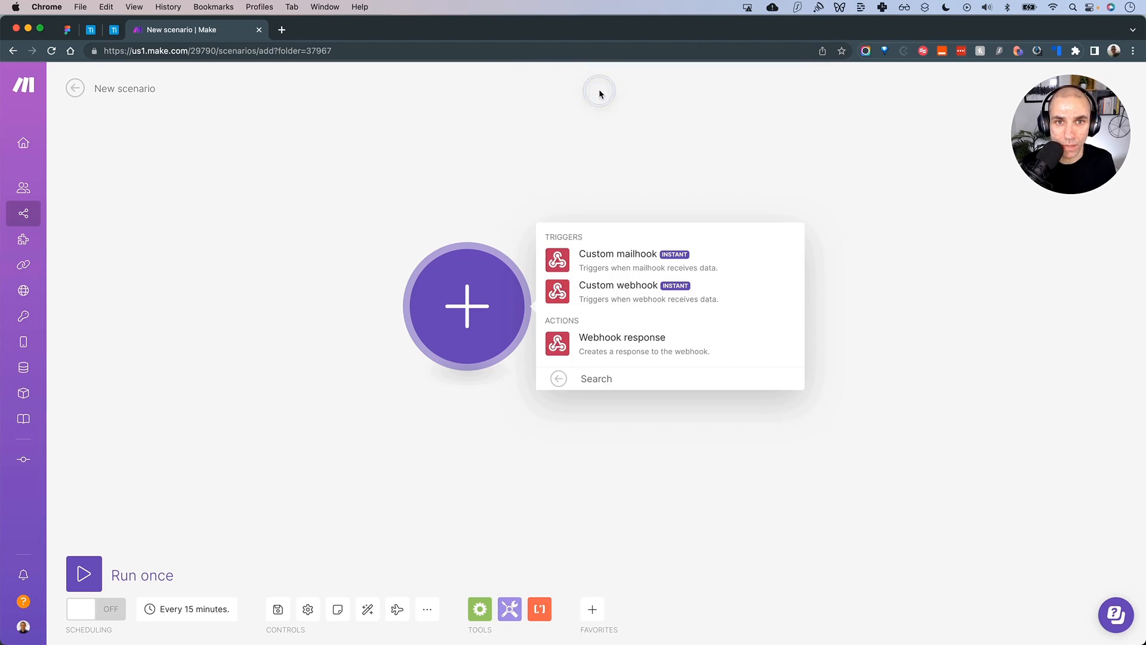
pyautogui.click(618, 286)
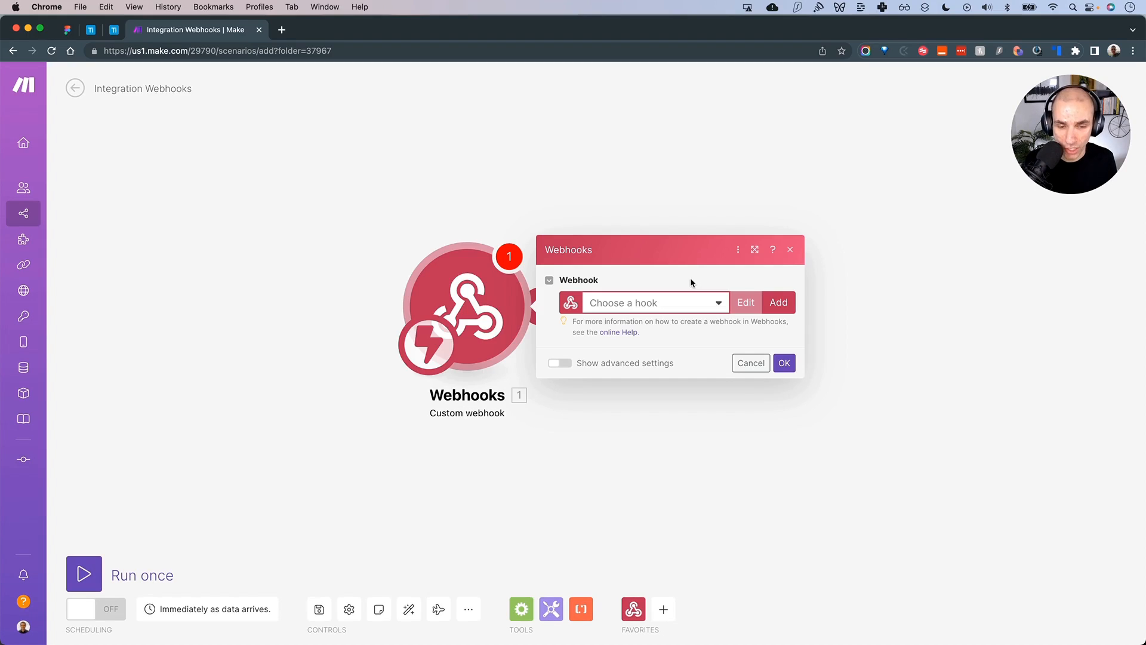
# Create a webhook named dummy-webhook for the Webhooks module and accept the module's settings
pyautogui.click(719, 304)
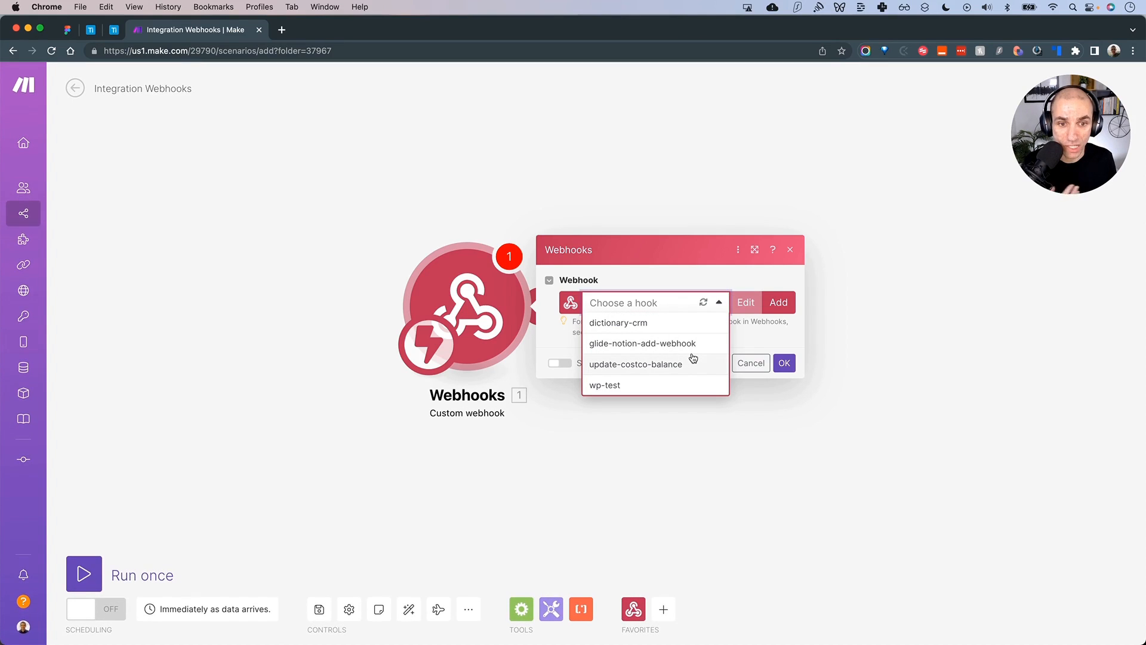
pyautogui.click(688, 277)
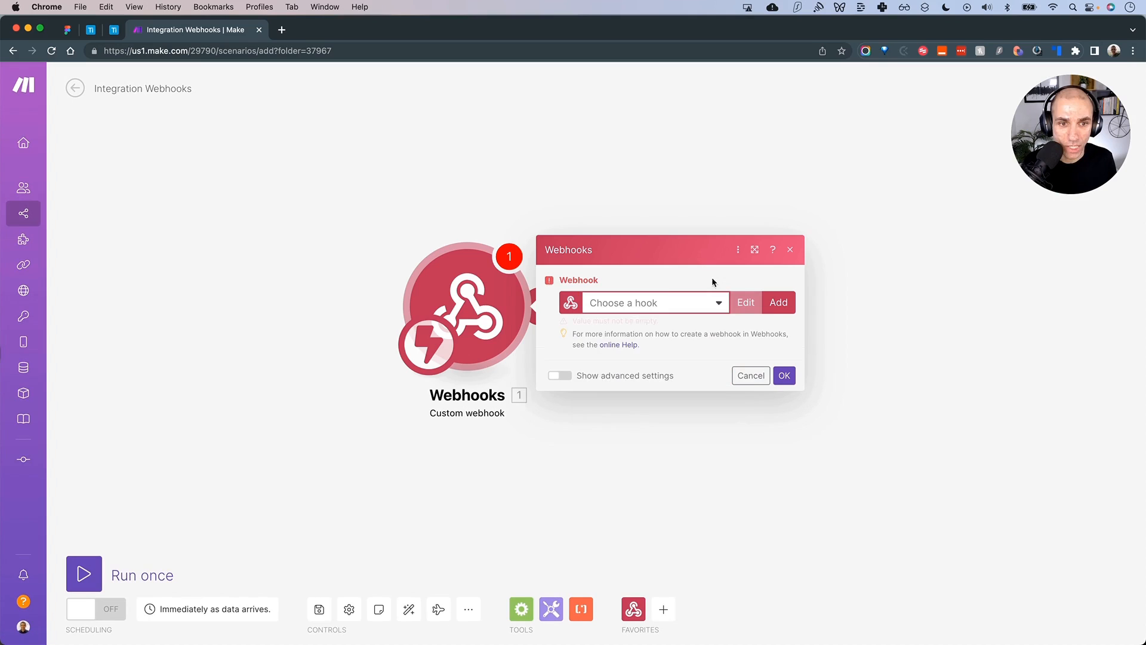
pyautogui.click(771, 306)
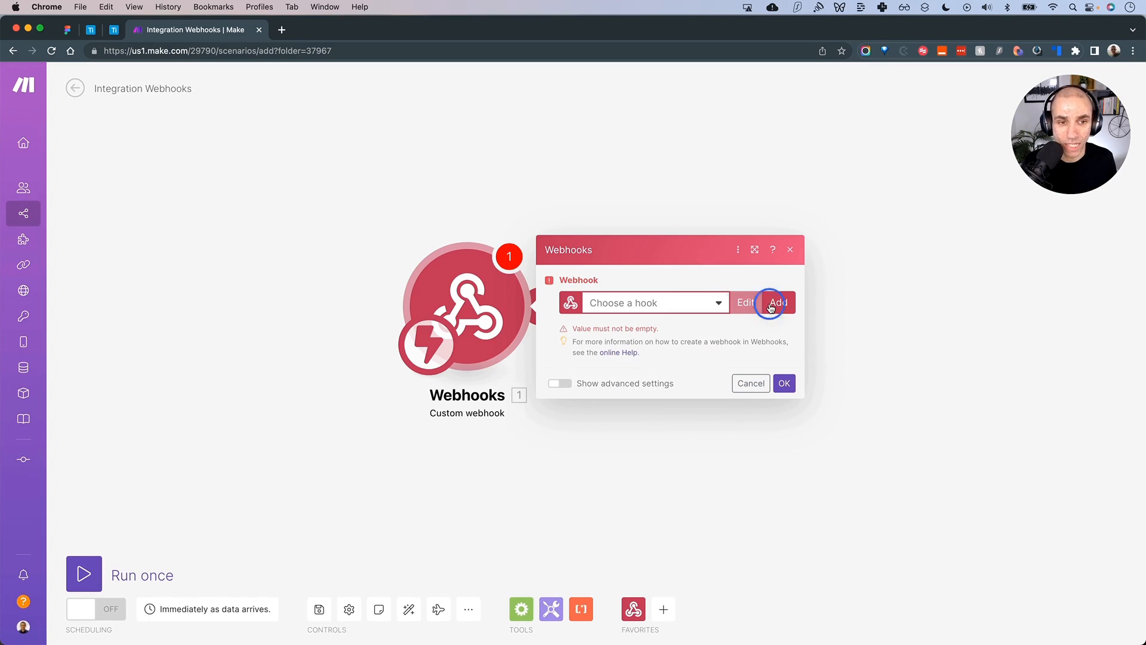
pyautogui.tripleClick(899, 255)
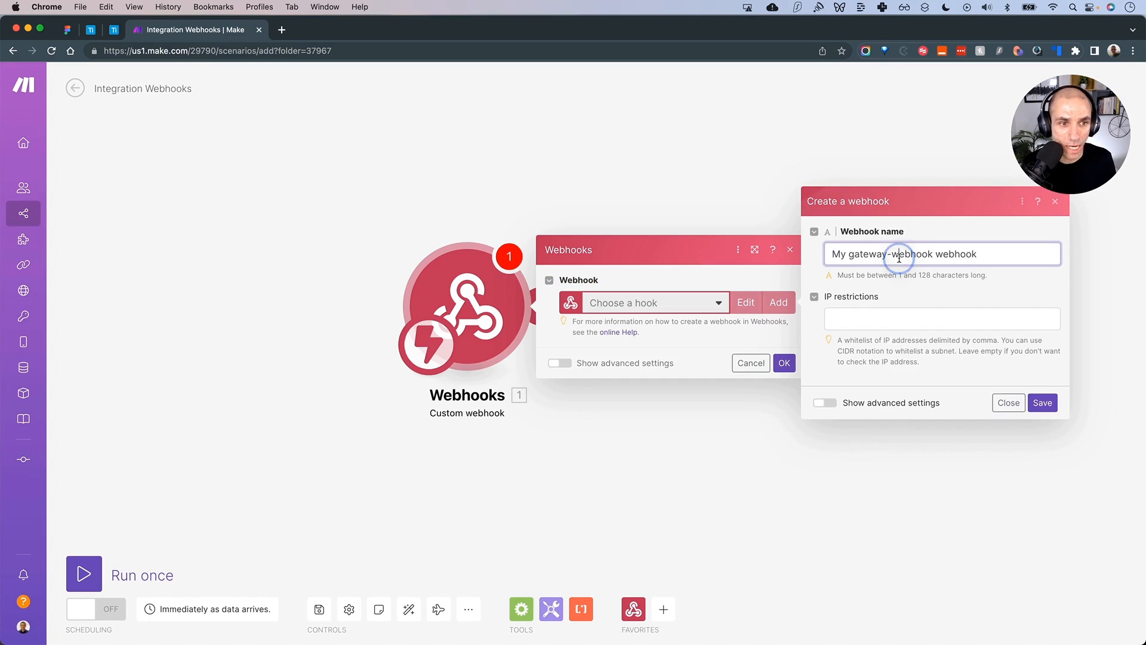
pyautogui.press('BackSpace')
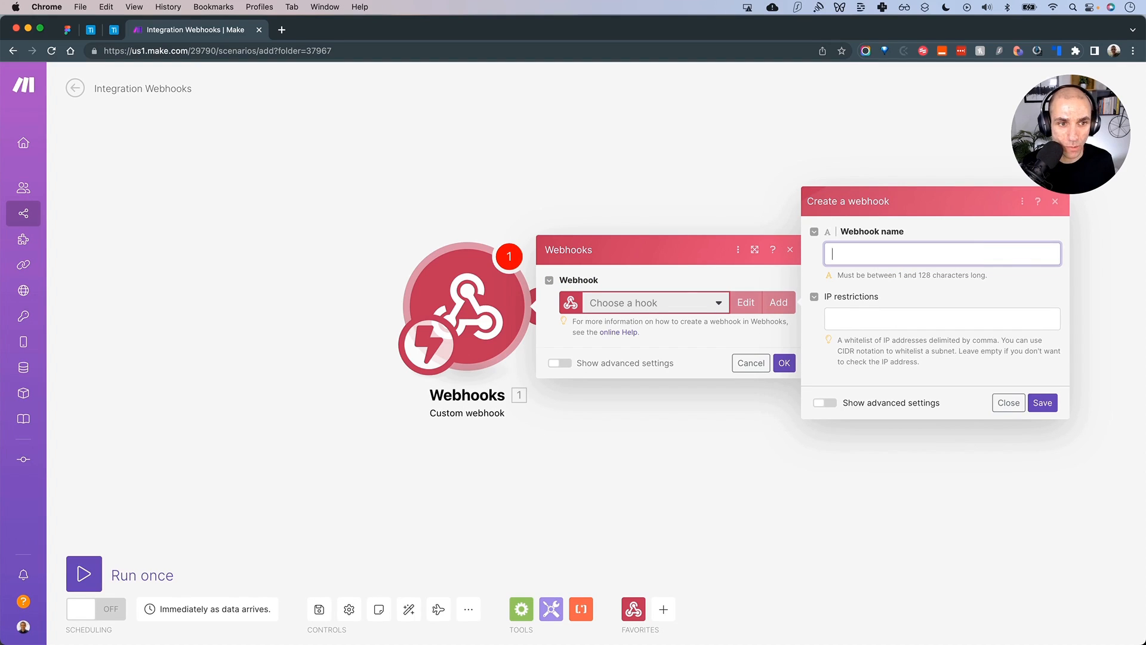
pyautogui.write('dummy-w')
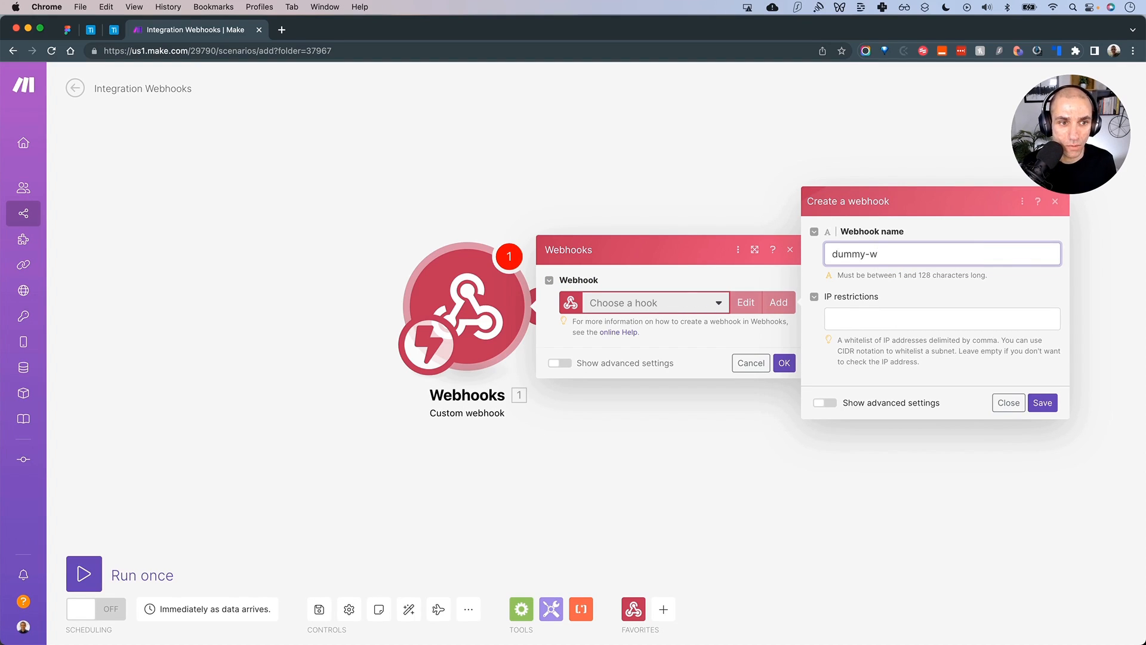
pyautogui.write('ebhook')
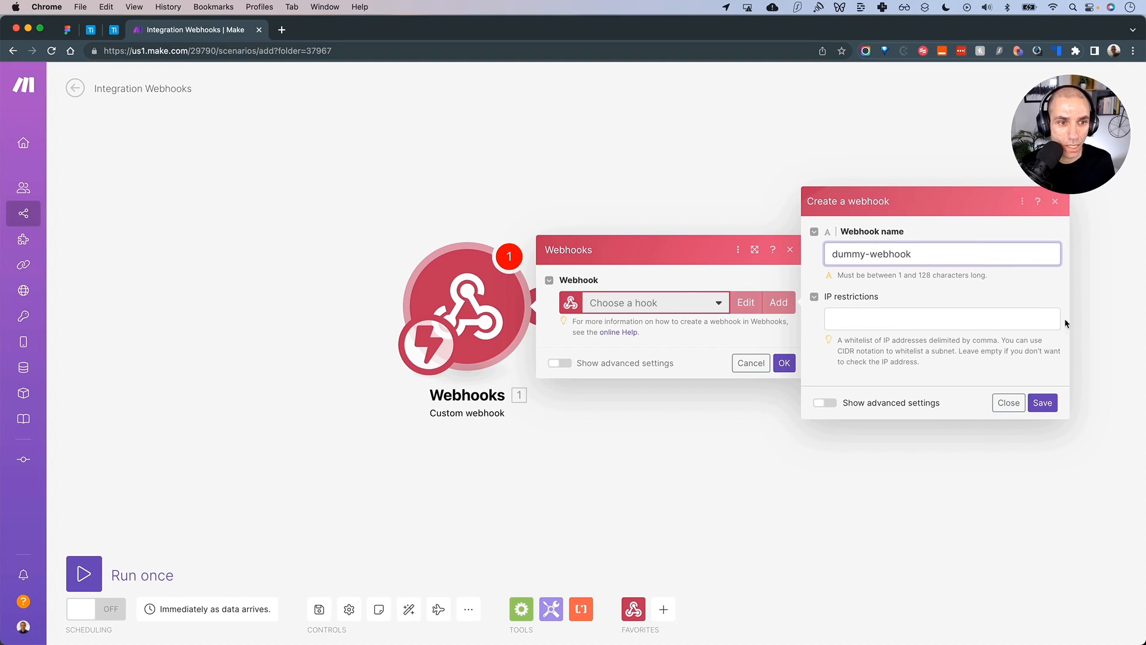
pyautogui.click(1042, 403)
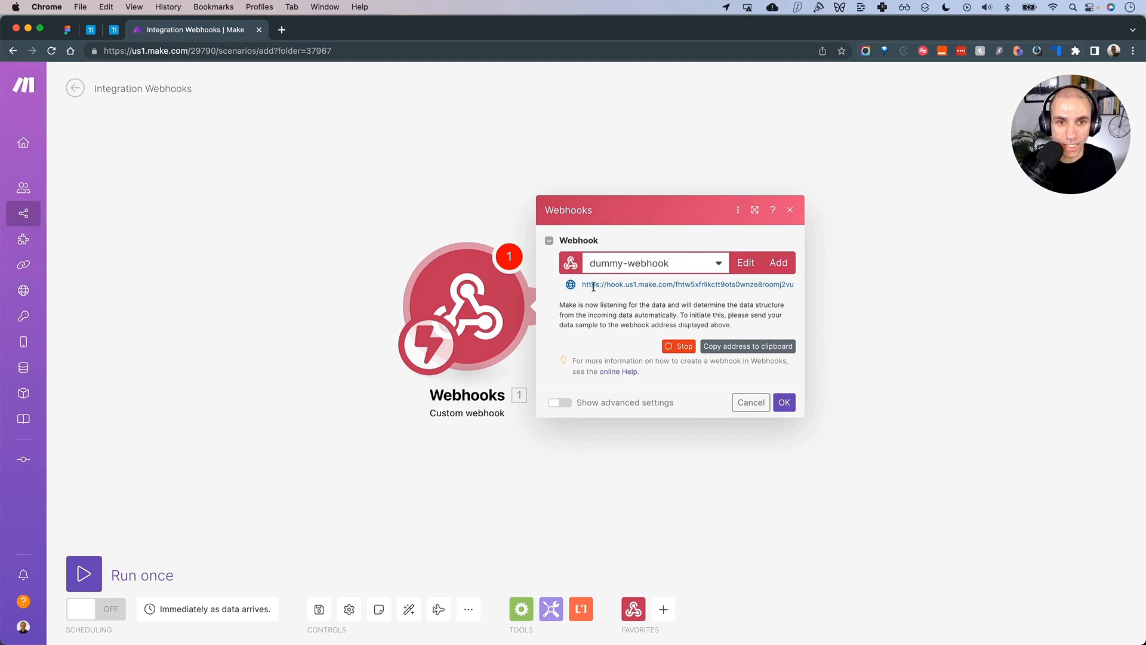
pyautogui.click(784, 404)
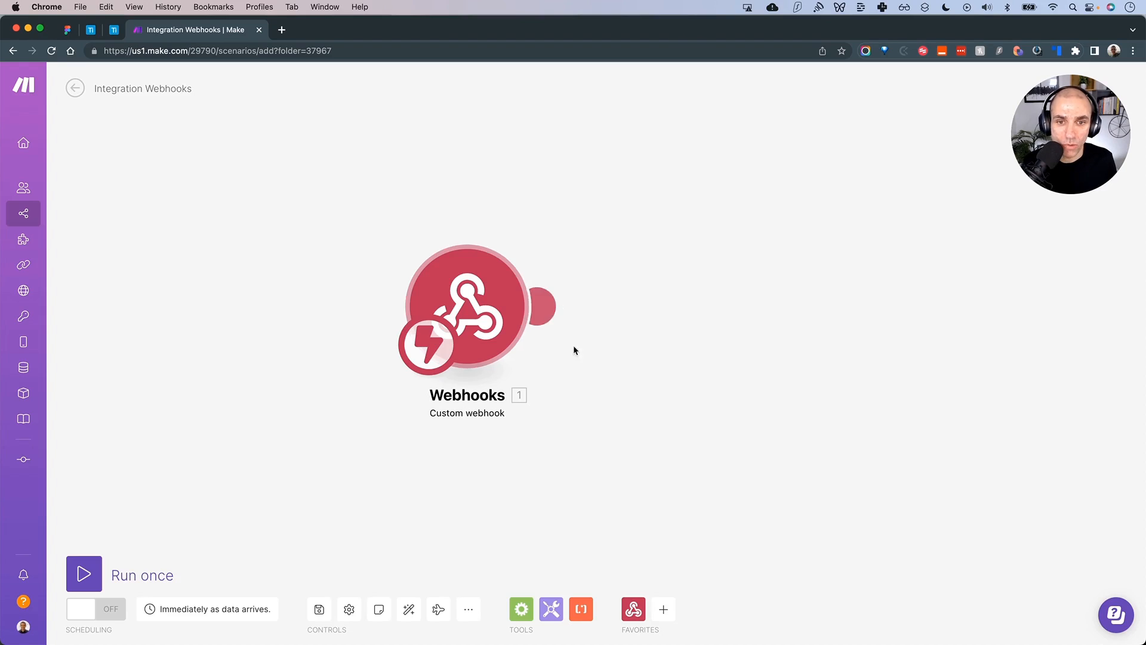
# Add a Gmail Send an email module after the Webhooks module, leaving its connection and recipient fields empty
pyautogui.moveTo(480, 321); pyautogui.dragTo(372, 300)
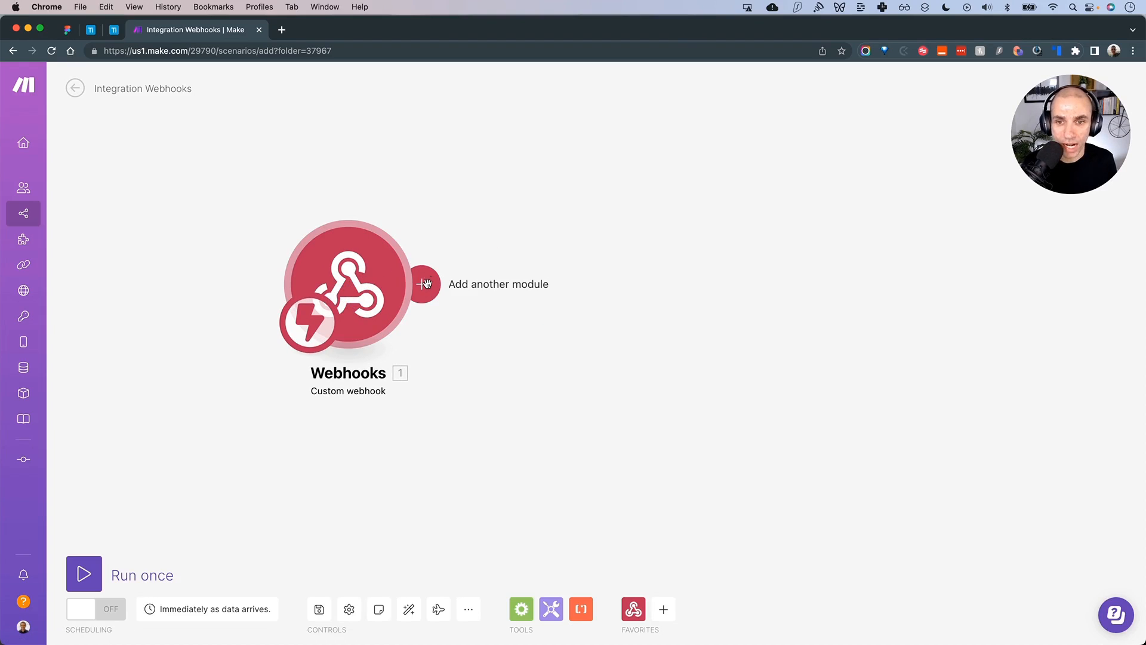
pyautogui.click(425, 282)
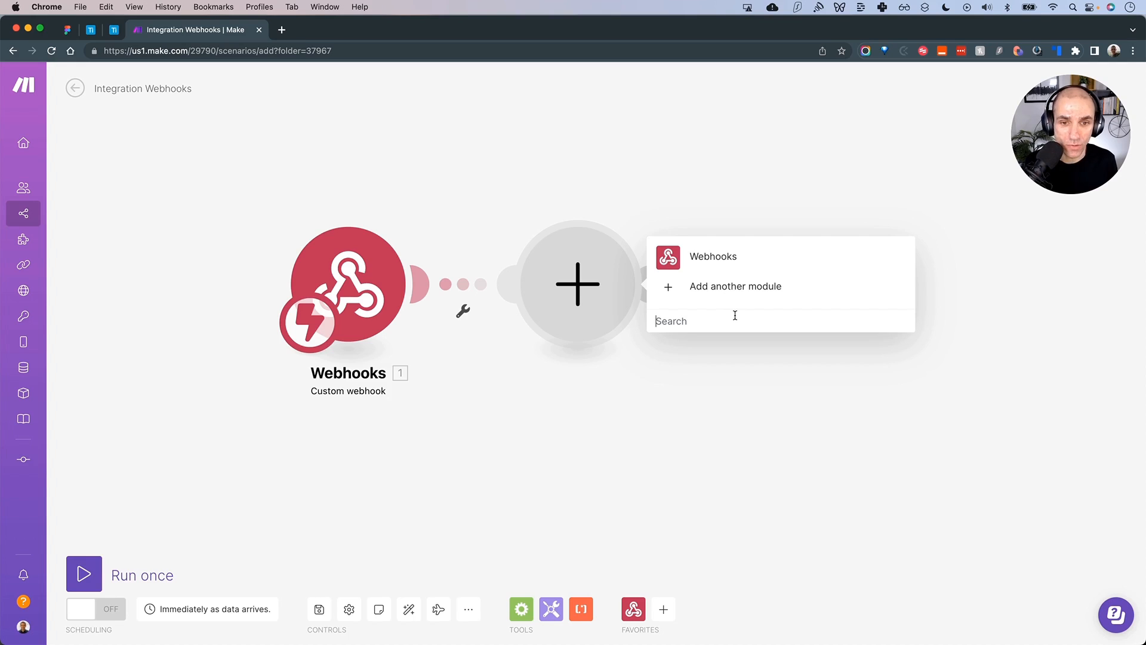
pyautogui.click(734, 315)
pyautogui.write('gmail')
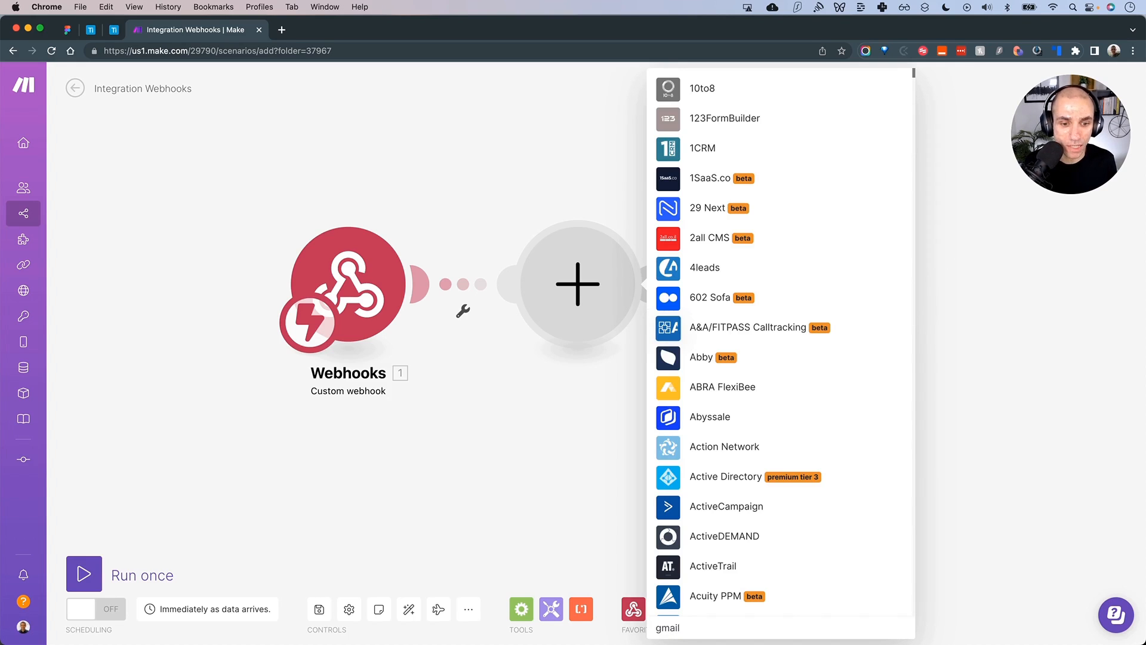
pyautogui.click(689, 246)
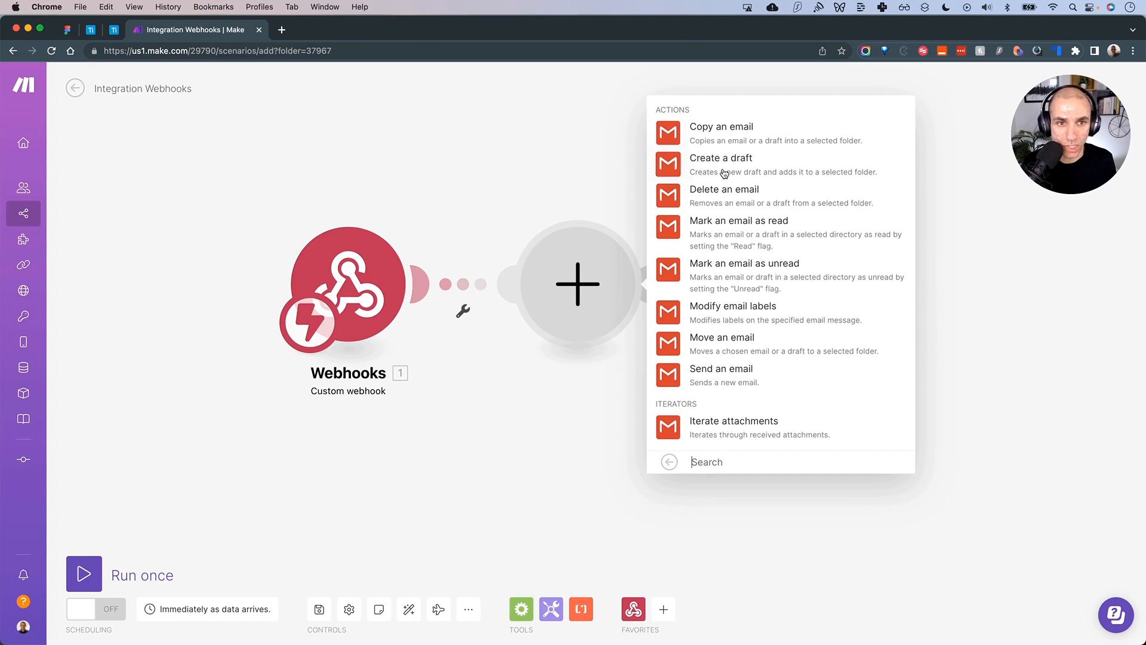
pyautogui.click(720, 368)
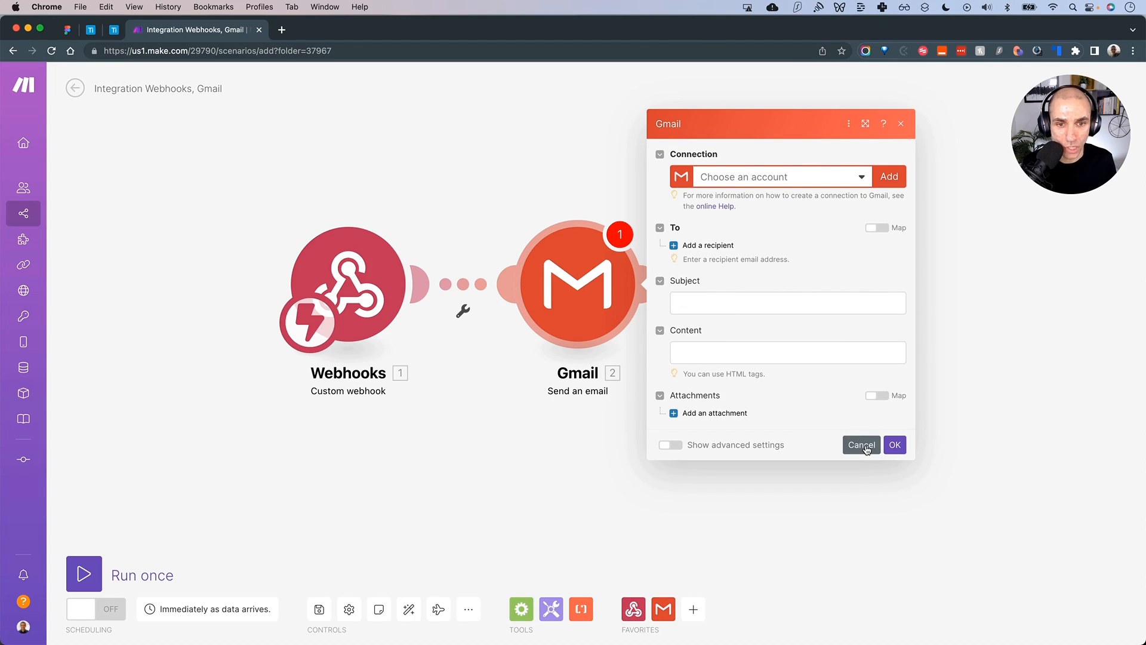
pyautogui.click(895, 445)
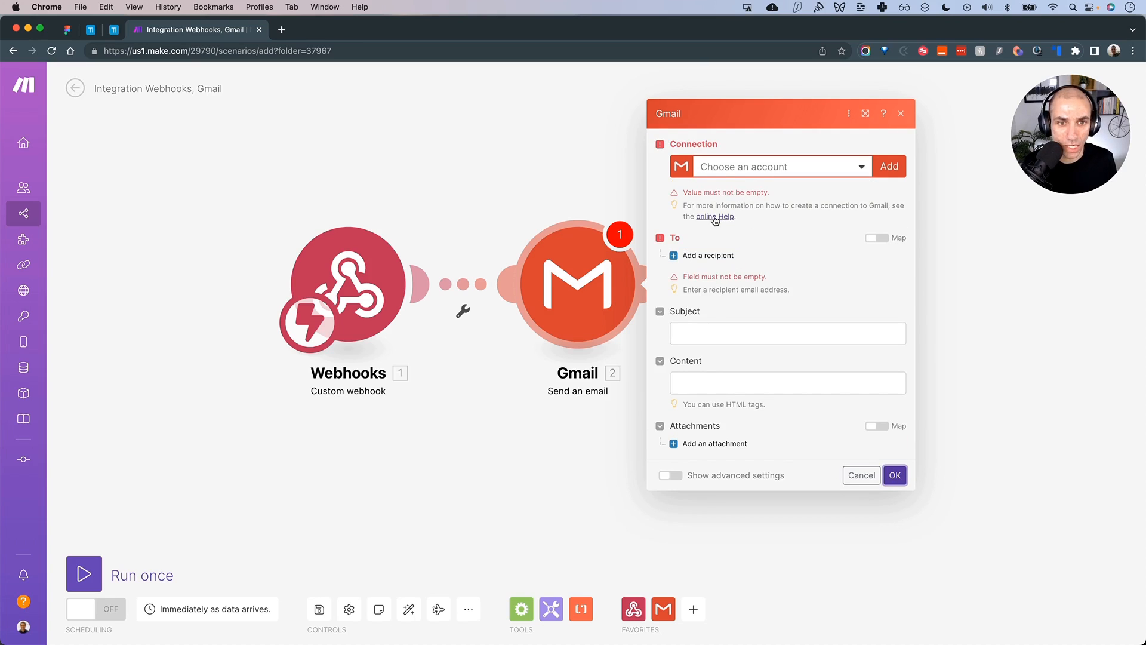
pyautogui.click(513, 502)
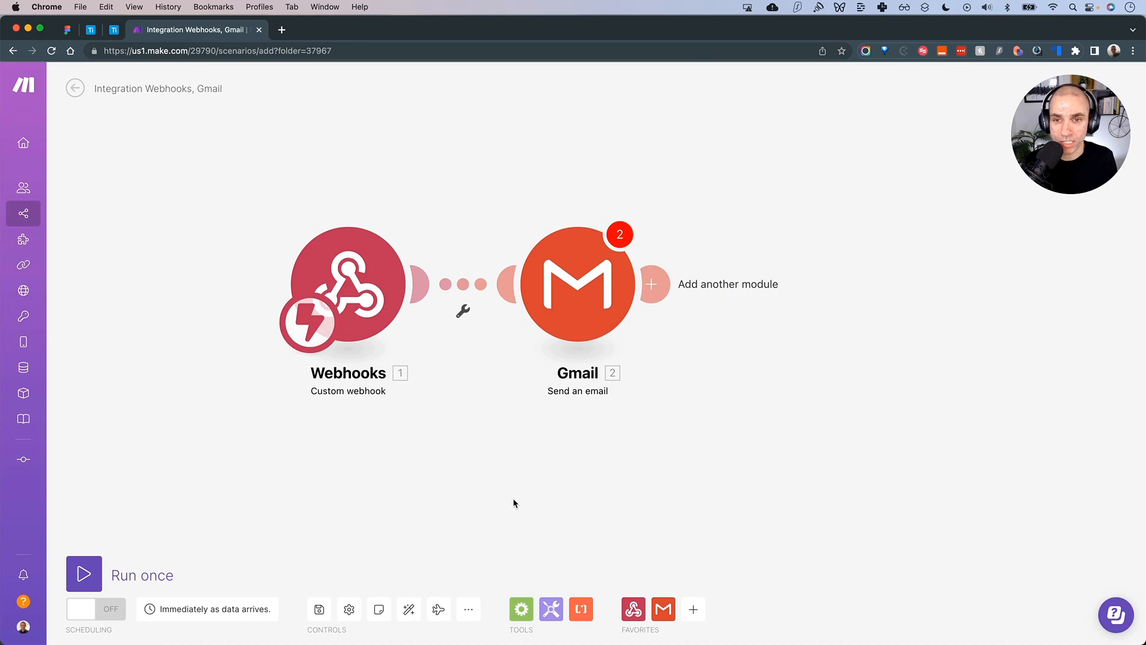
# Spread the two modules farther apart on the canvas, with Webhooks up and to the left and Gmail to the right
pyautogui.moveTo(513, 499); pyautogui.dragTo(607, 491)
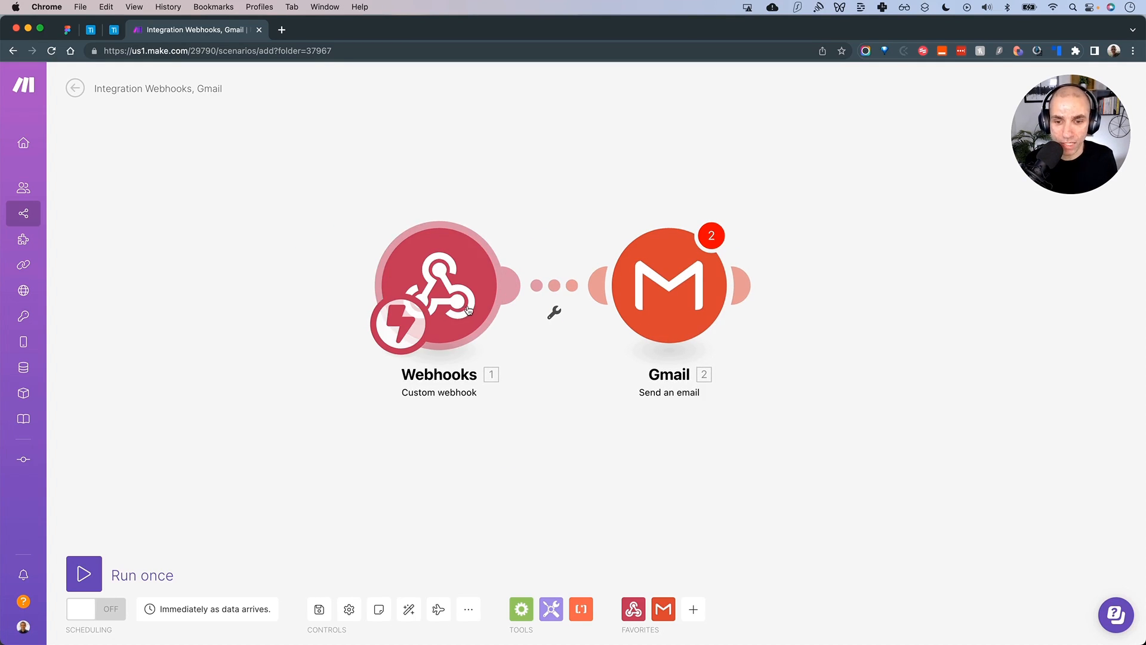
pyautogui.hscroll(1, 467, 309)
pyautogui.moveTo(467, 308); pyautogui.dragTo(278, 247)
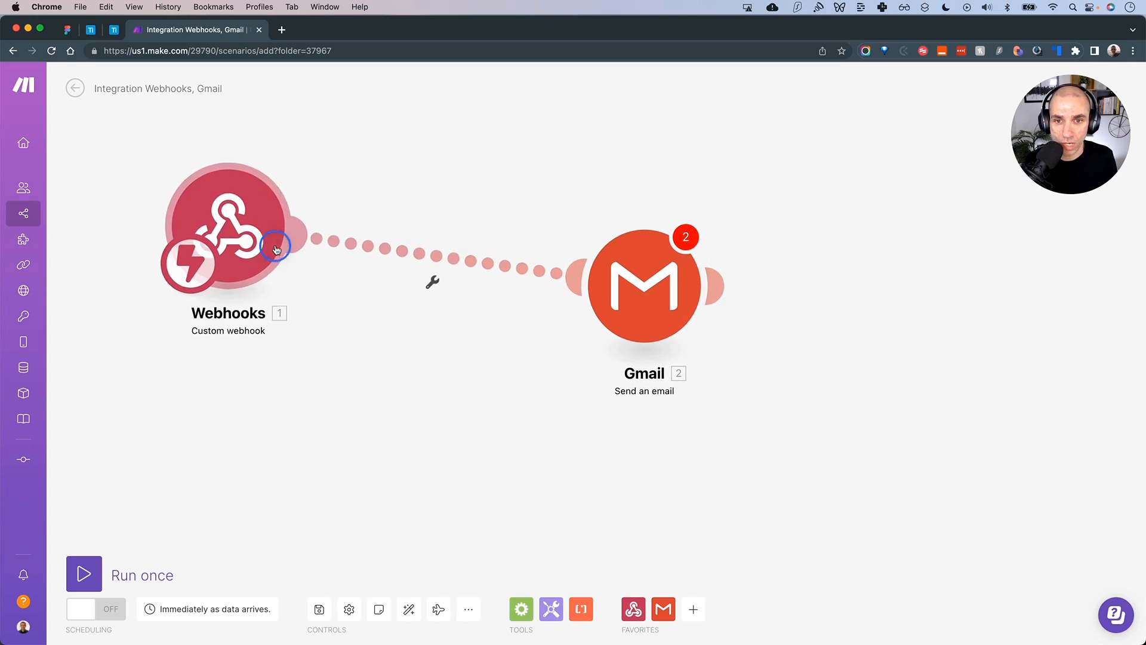
pyautogui.moveTo(644, 289); pyautogui.dragTo(894, 325)
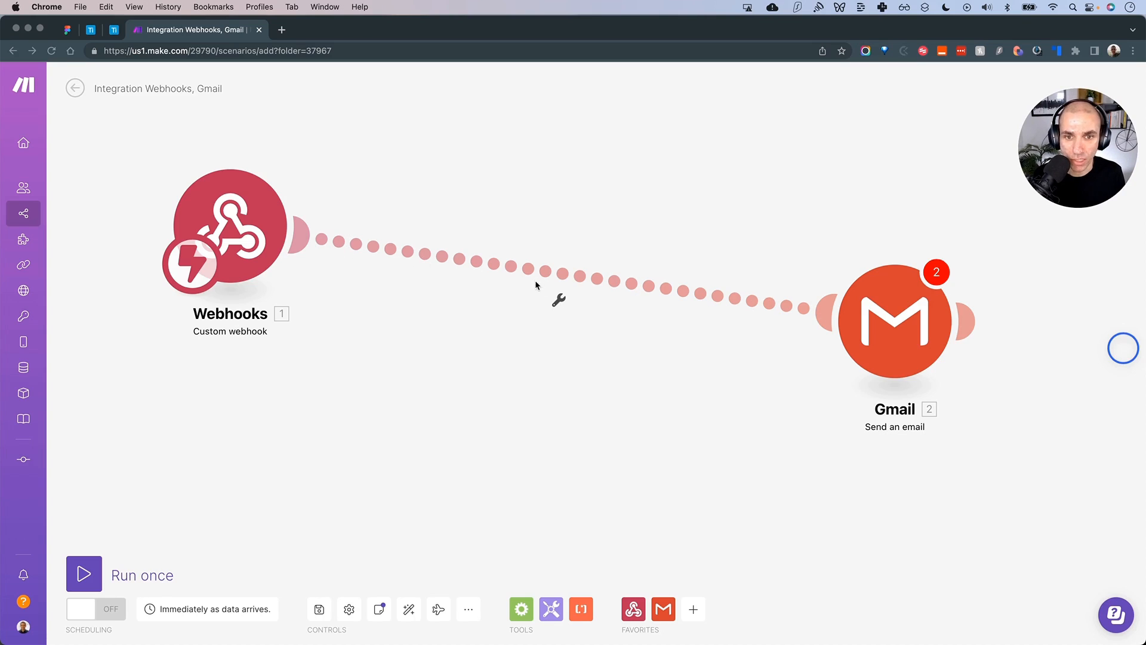
# View the options for the link between the Webhooks and Gmail modules and close them without choosing any
pyautogui.click(559, 300)
pyautogui.click(559, 300)
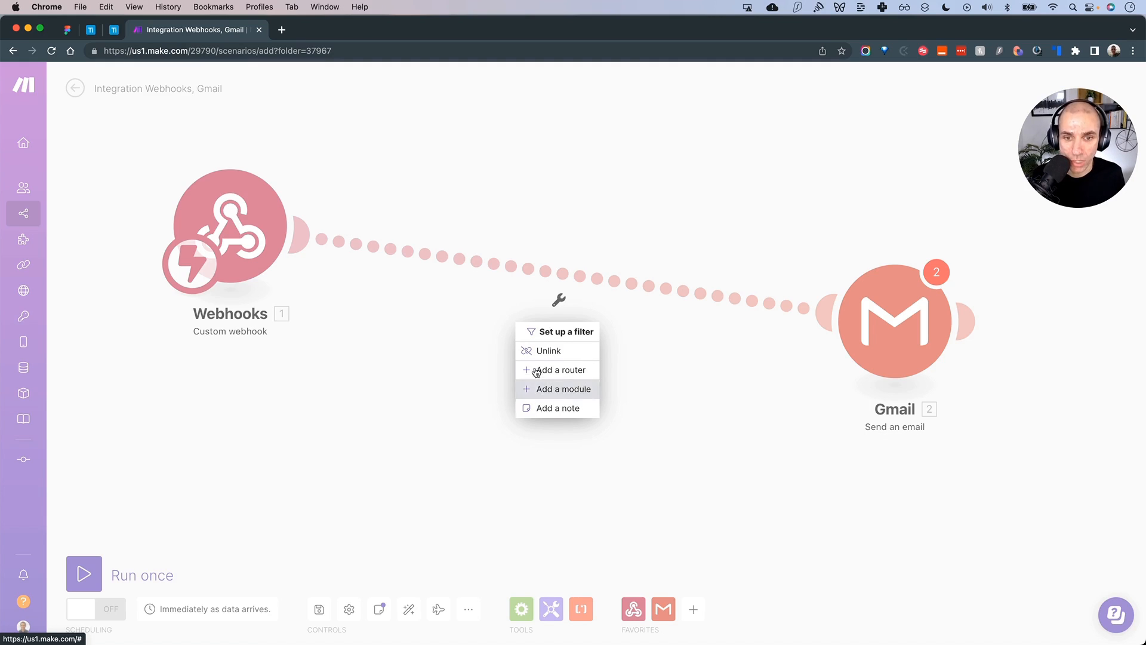
pyautogui.click(454, 311)
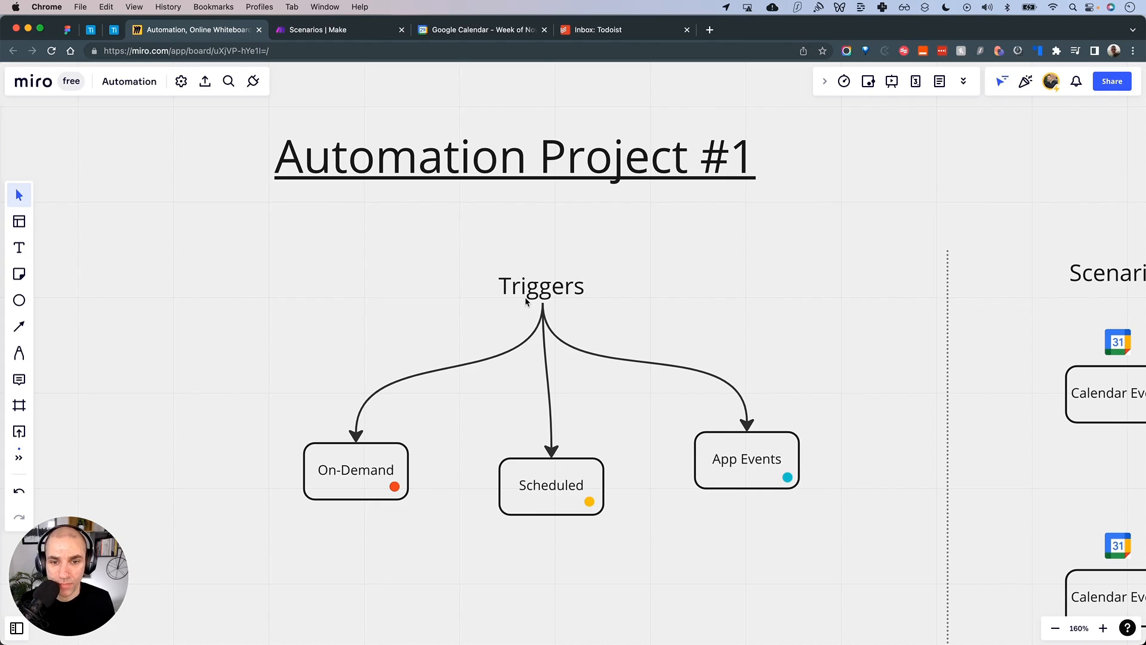
# Examine the Automation Project #1 board in Miro, covering the trigger types and the scenarios that create tasks from calendar events
pyautogui.scroll(-3, 525, 296)
pyautogui.hscroll(2, 525, 296)
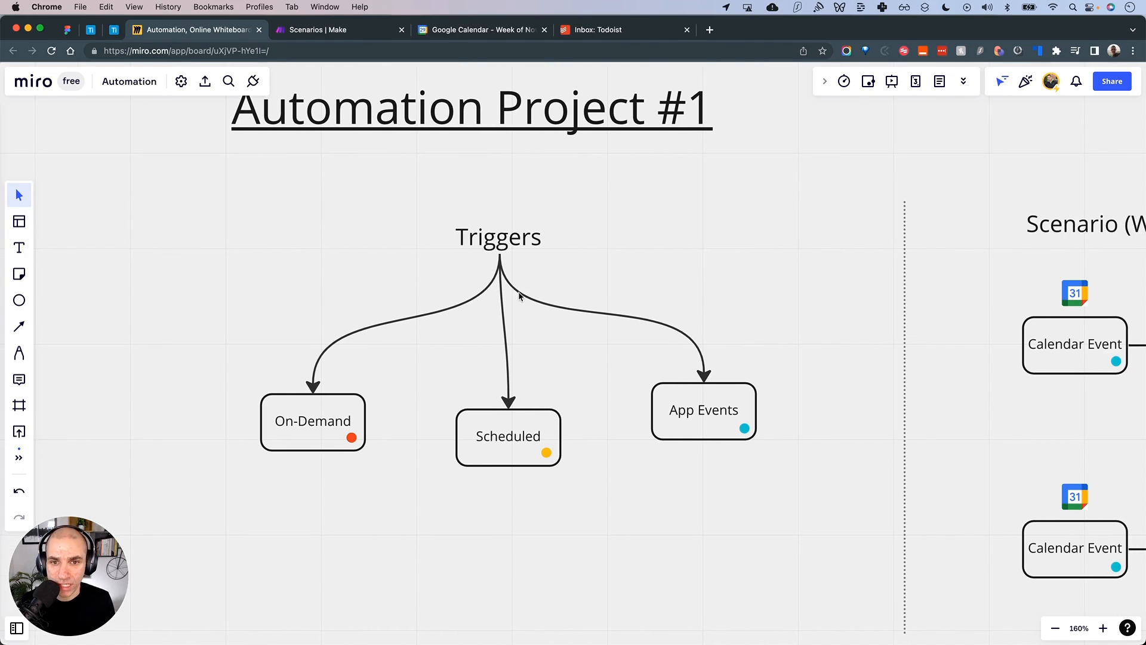
pyautogui.hscroll(-2, 520, 297)
pyautogui.scroll(-1, 520, 296)
pyautogui.scroll(-1, 498, 336)
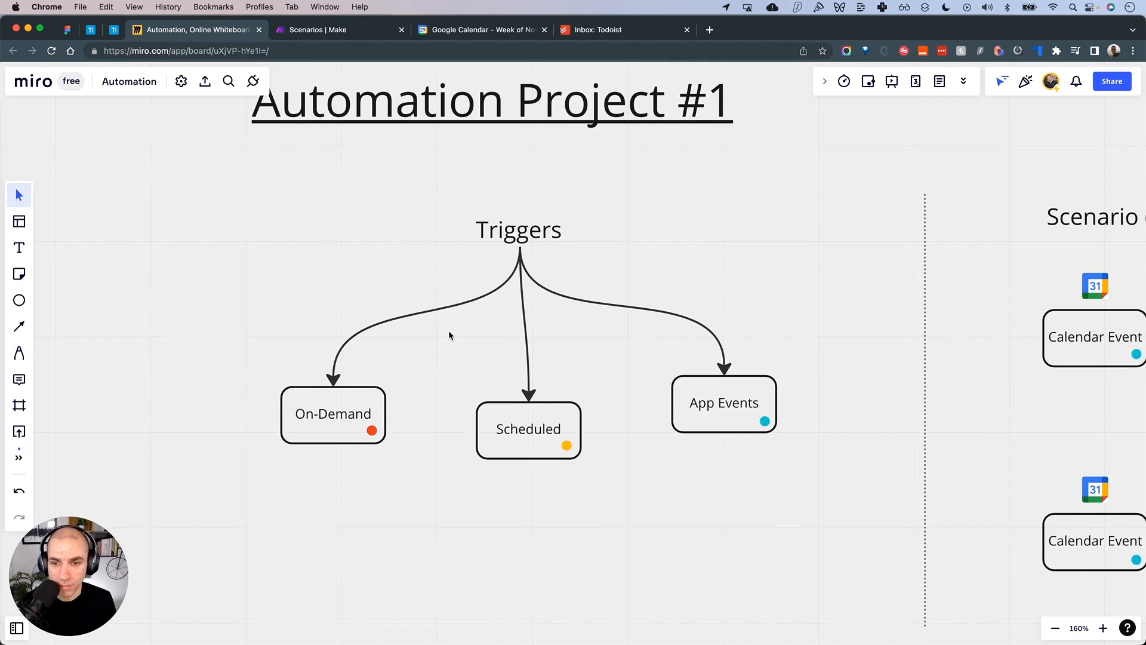
pyautogui.scroll(-2, 457, 328)
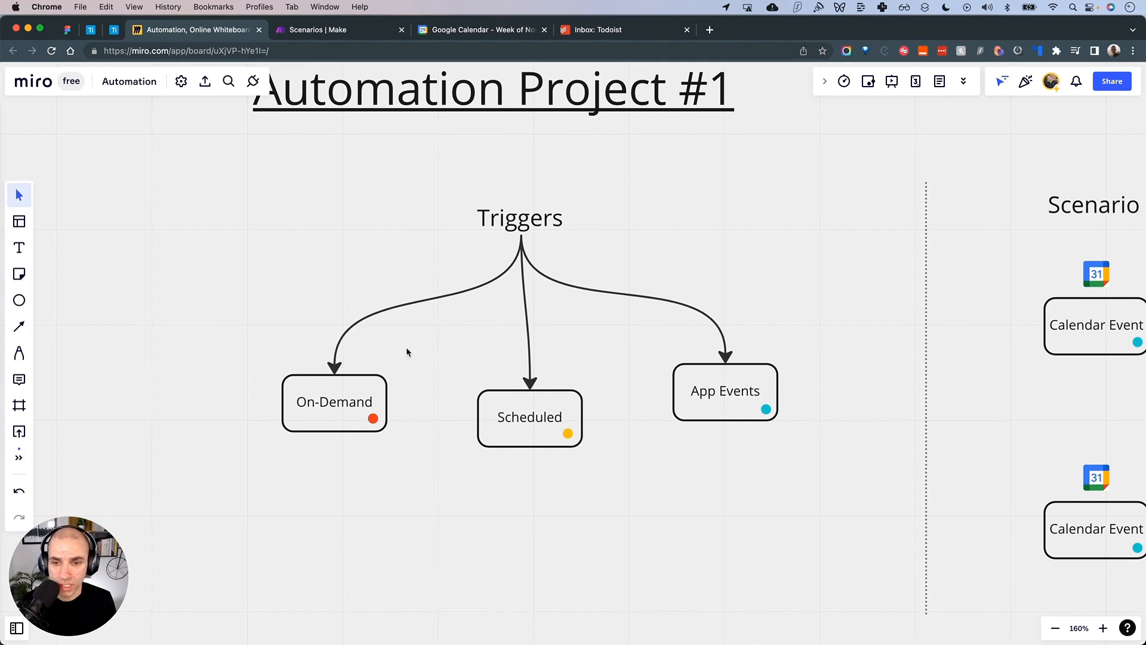
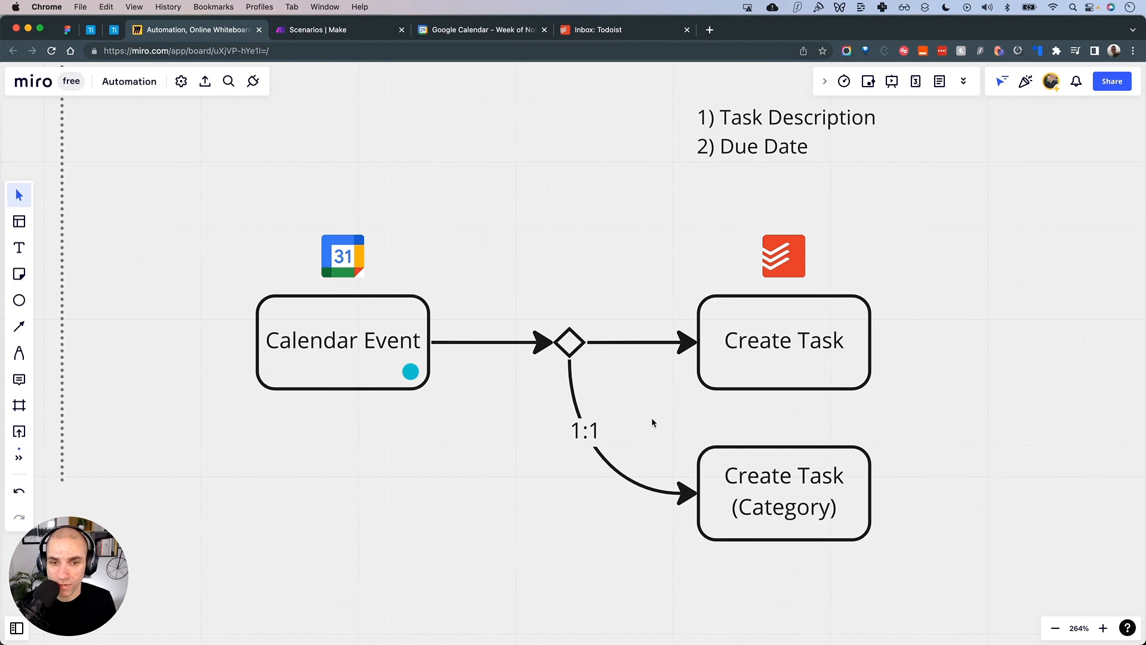
pyautogui.scroll(1, 1122, 351)
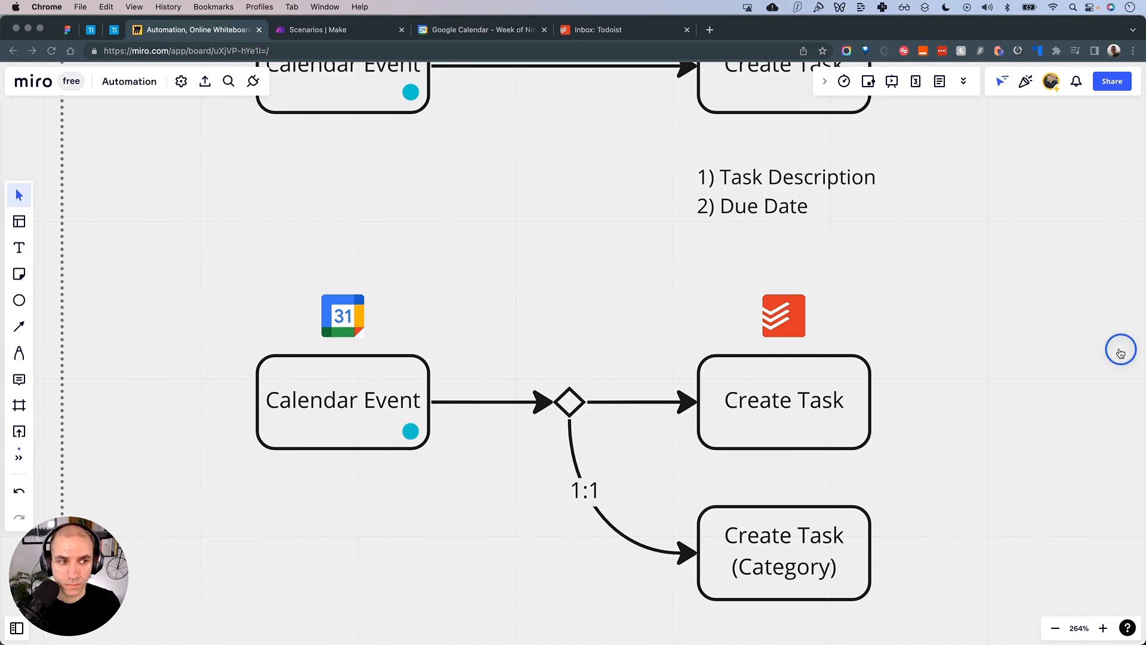
# Look over the Todoist inbox and the Google Calendar week view, and return to the Demos folder in Make
pyautogui.click(332, 31)
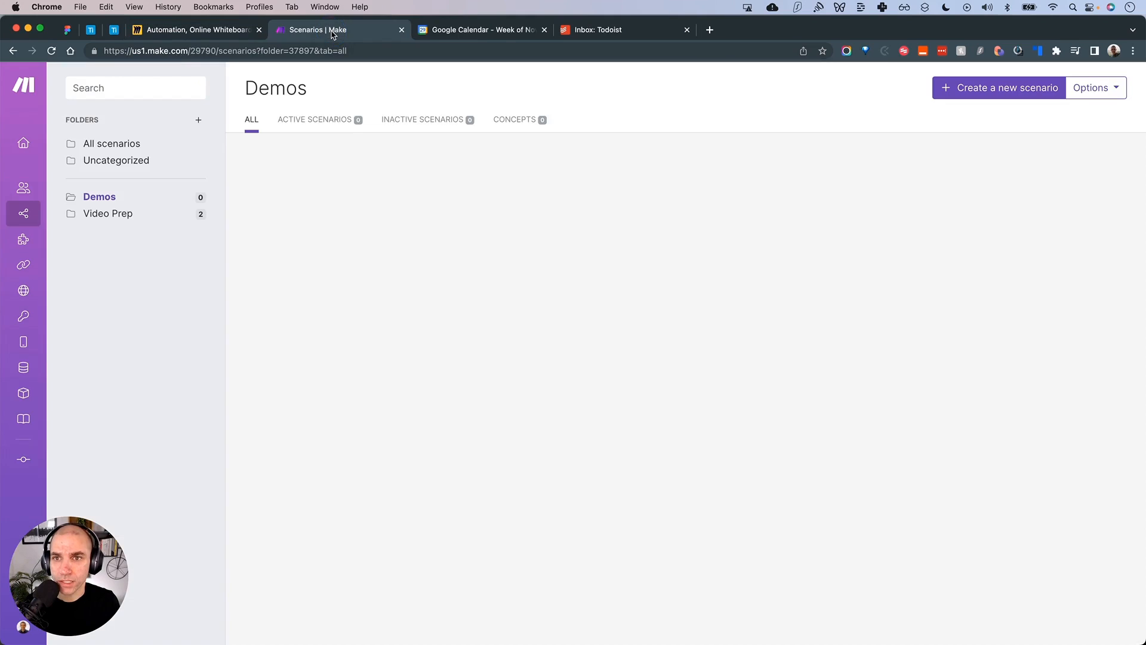
pyautogui.click(457, 36)
pyautogui.click(594, 36)
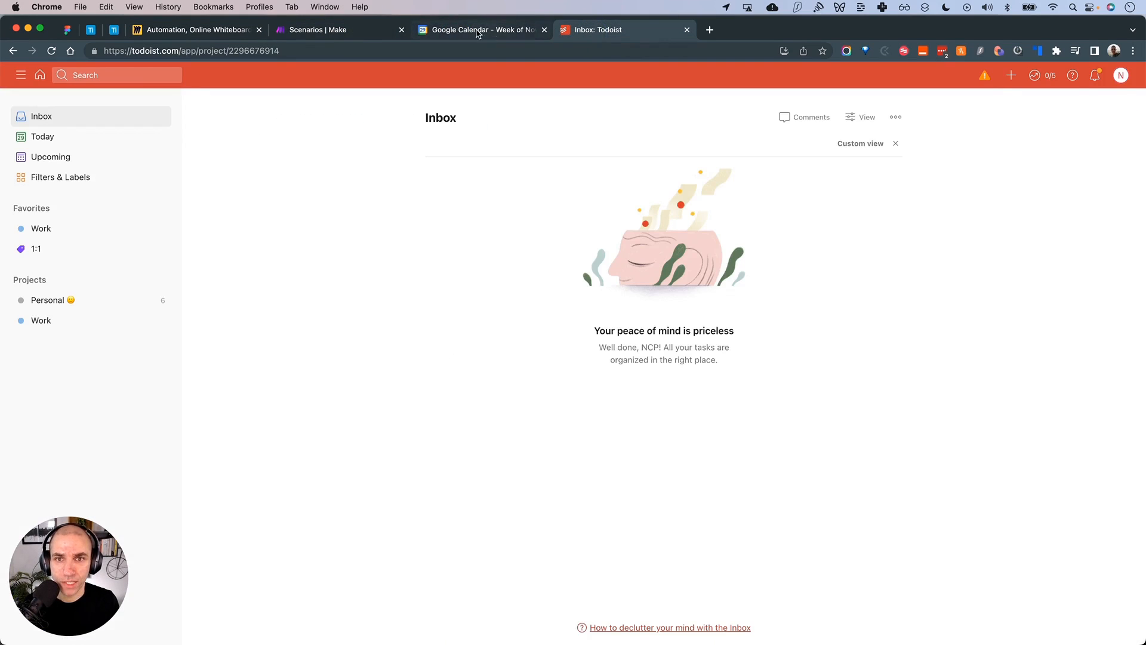
pyautogui.click(473, 34)
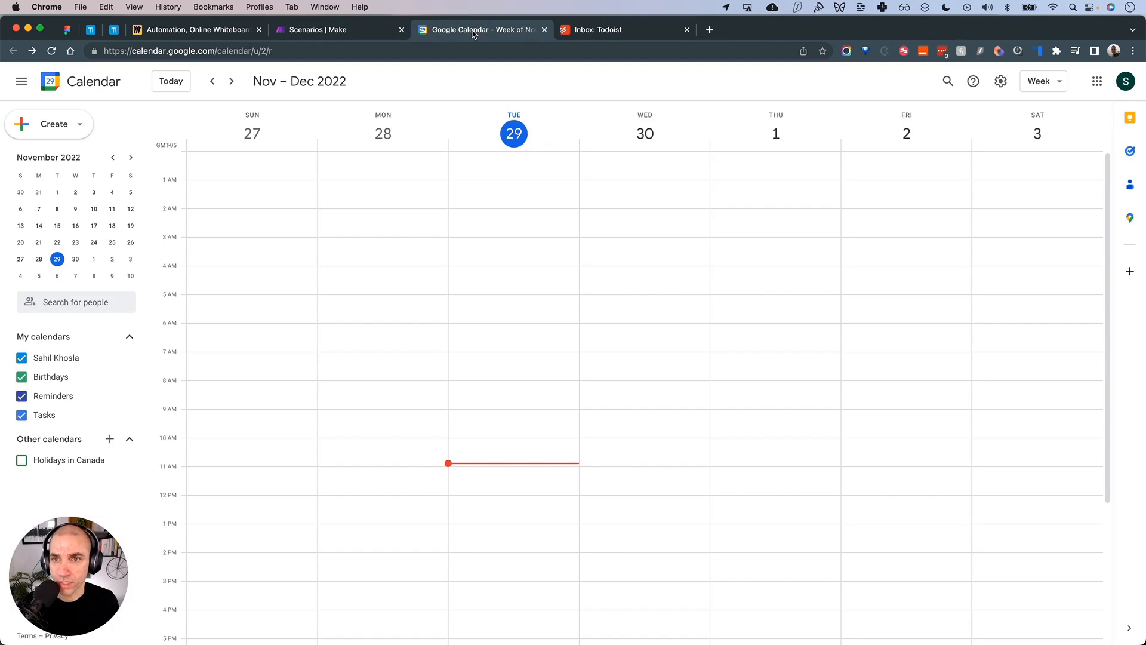
pyautogui.click(322, 30)
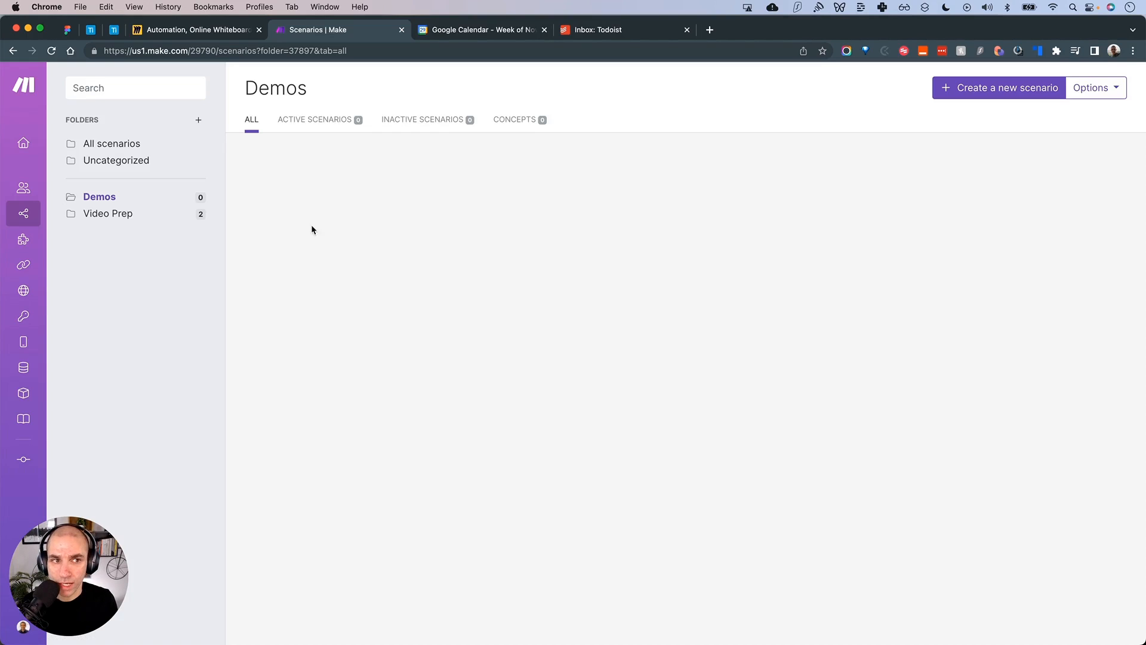
# Create a new scenario in the Demos folder, and check the Calendar Event to Create Task workflow on the Miro board before returning to Make
pyautogui.click(952, 98)
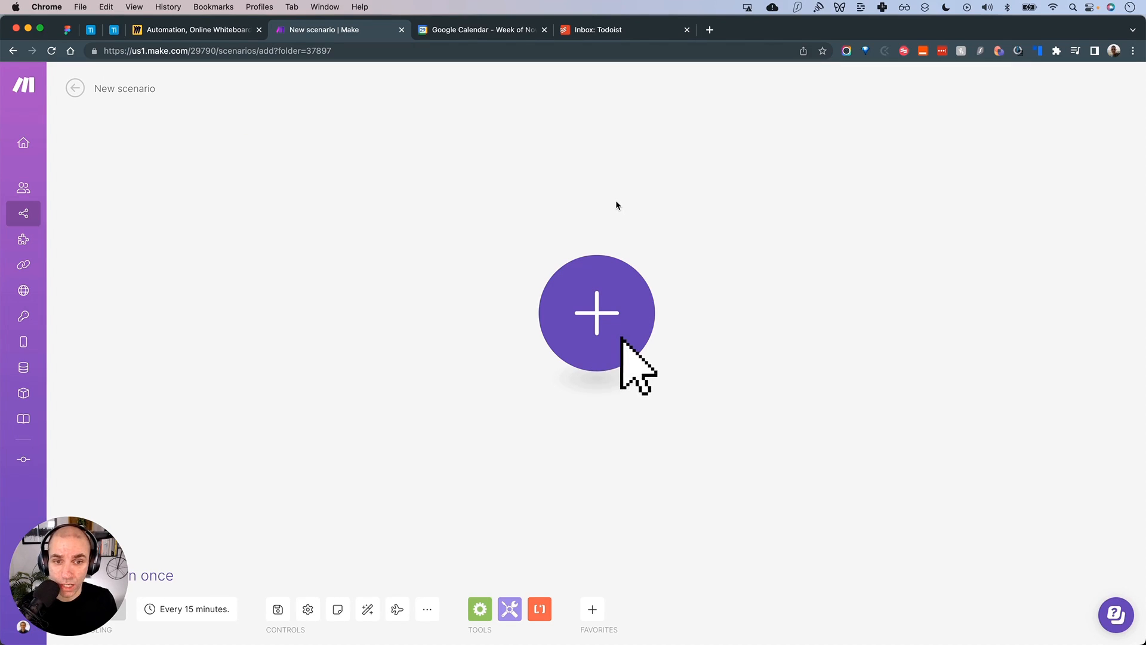
pyautogui.click(158, 24)
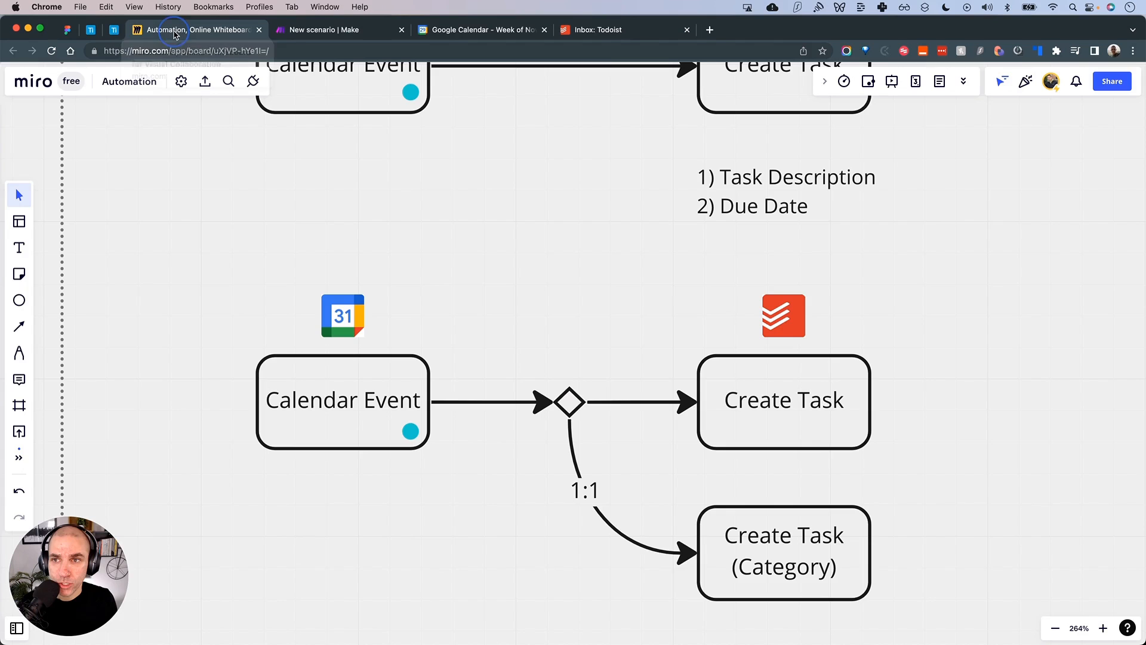
pyautogui.scroll(5, 425, 170)
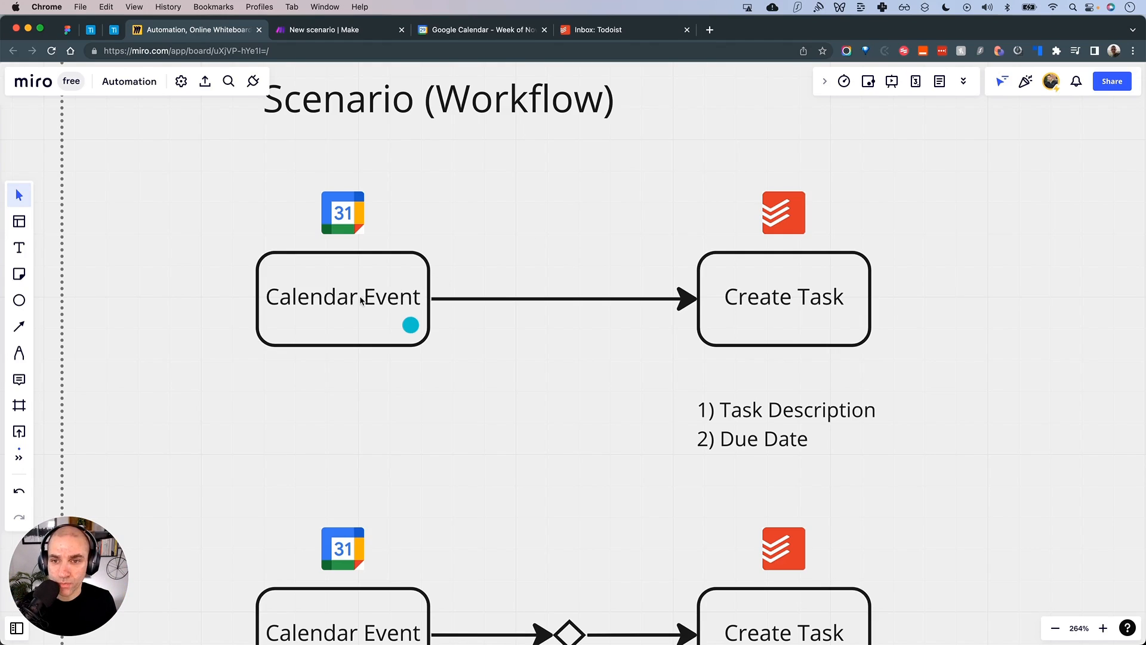
pyautogui.click(365, 31)
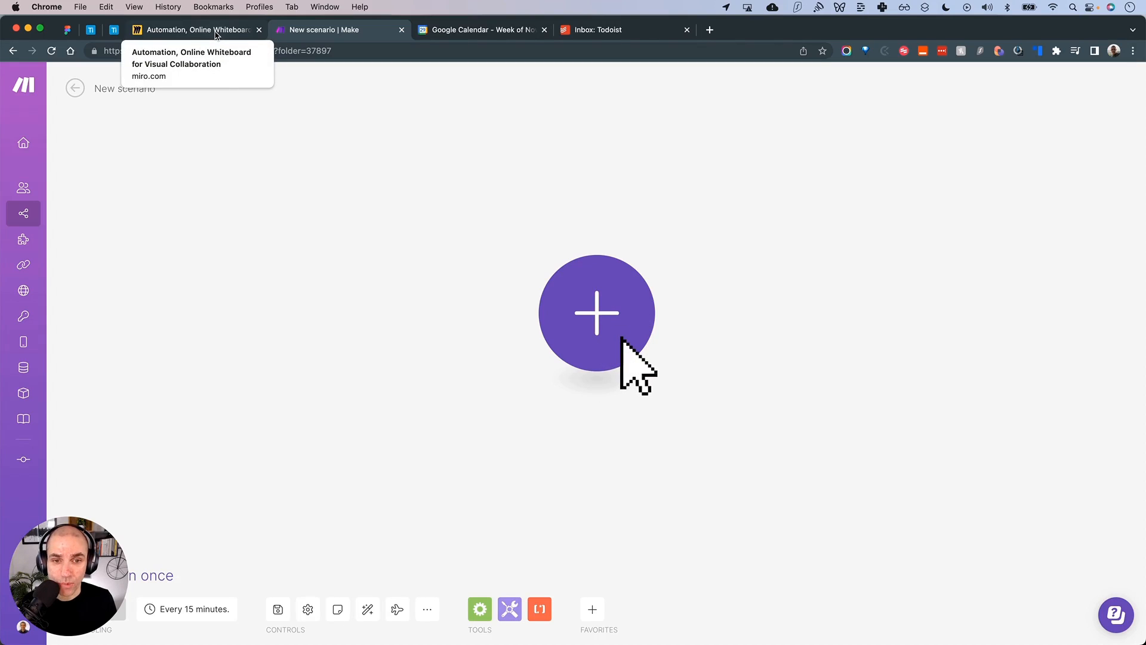
# Search the apps for "Google Calend" and choose Google Calendar for the scenario's first module
pyautogui.click(598, 314)
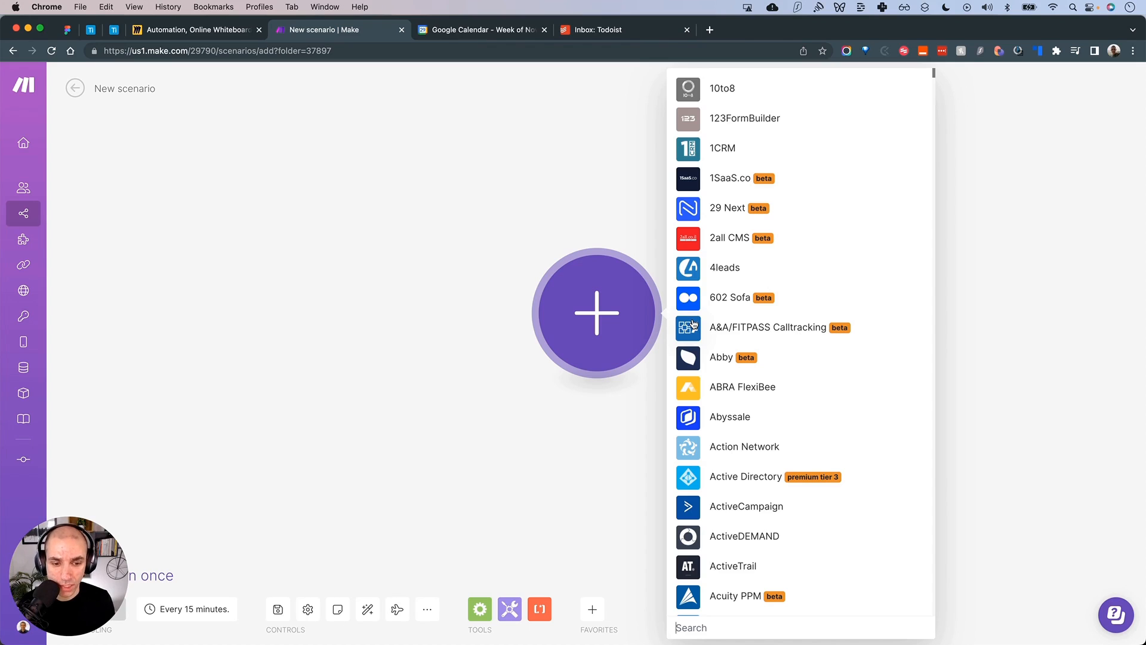
pyautogui.write('Google Cal')
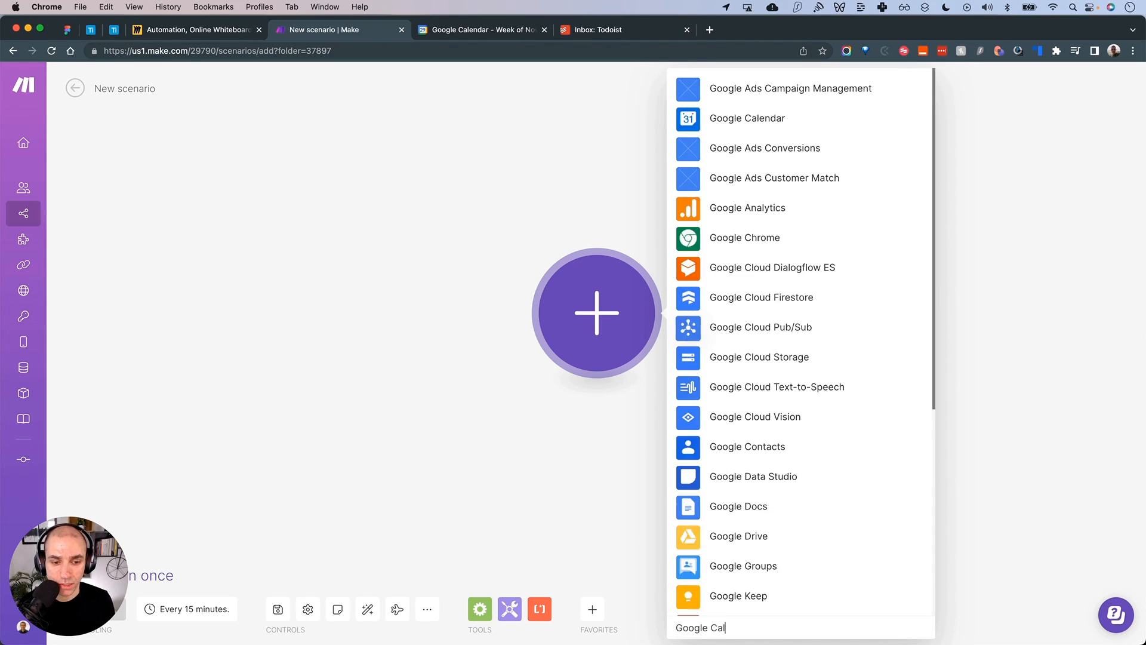
pyautogui.write('end')
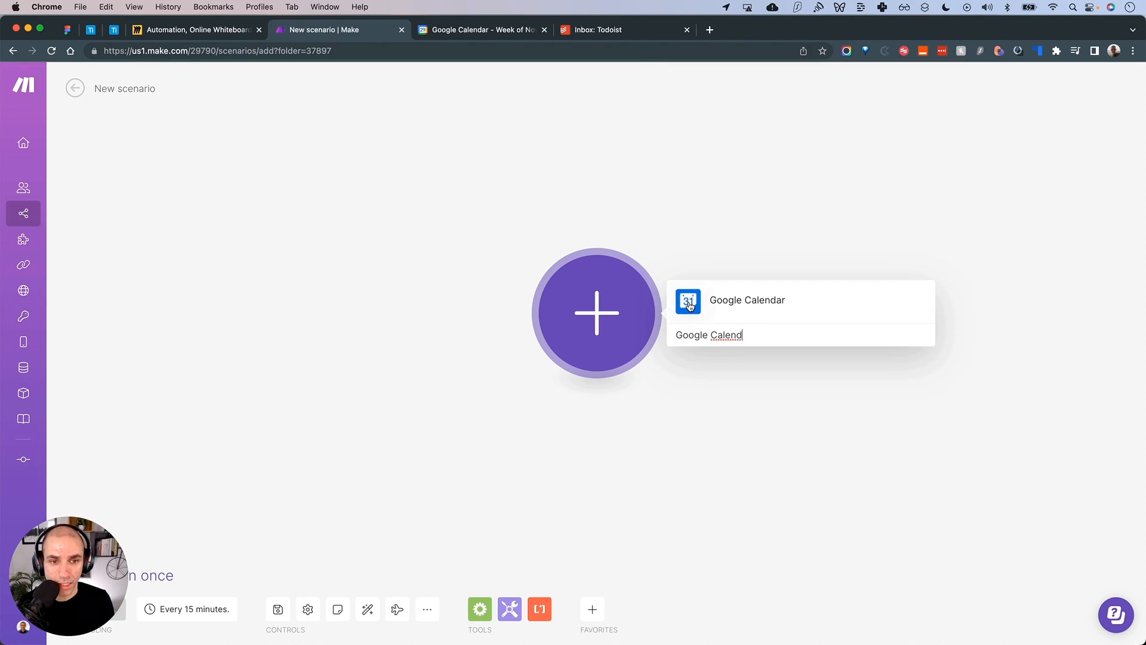
pyautogui.click(720, 307)
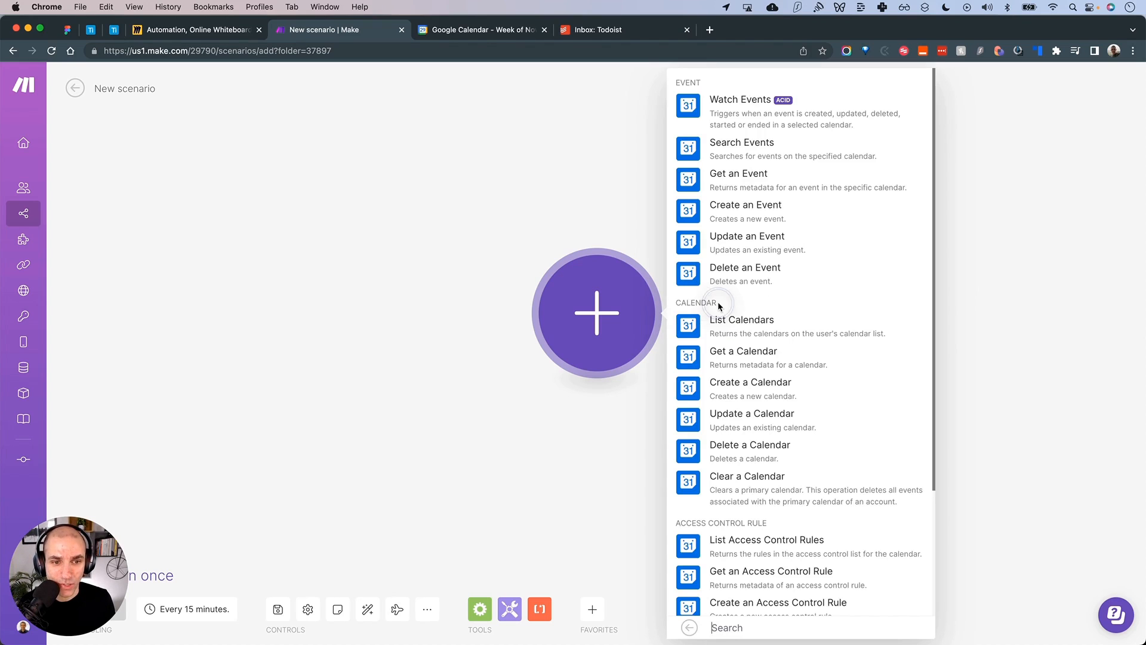
# Look through the Google Calendar event, calendar and access control operations, and choose the Watch Events trigger
pyautogui.scroll(-3, 718, 302)
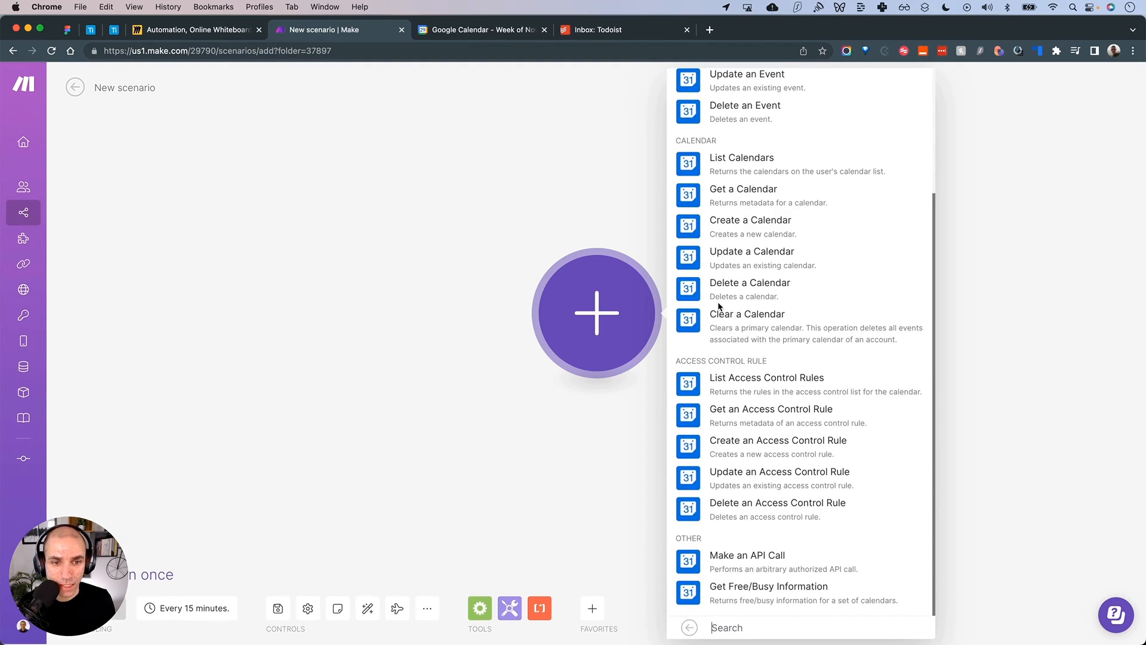
pyautogui.scroll(3, 718, 302)
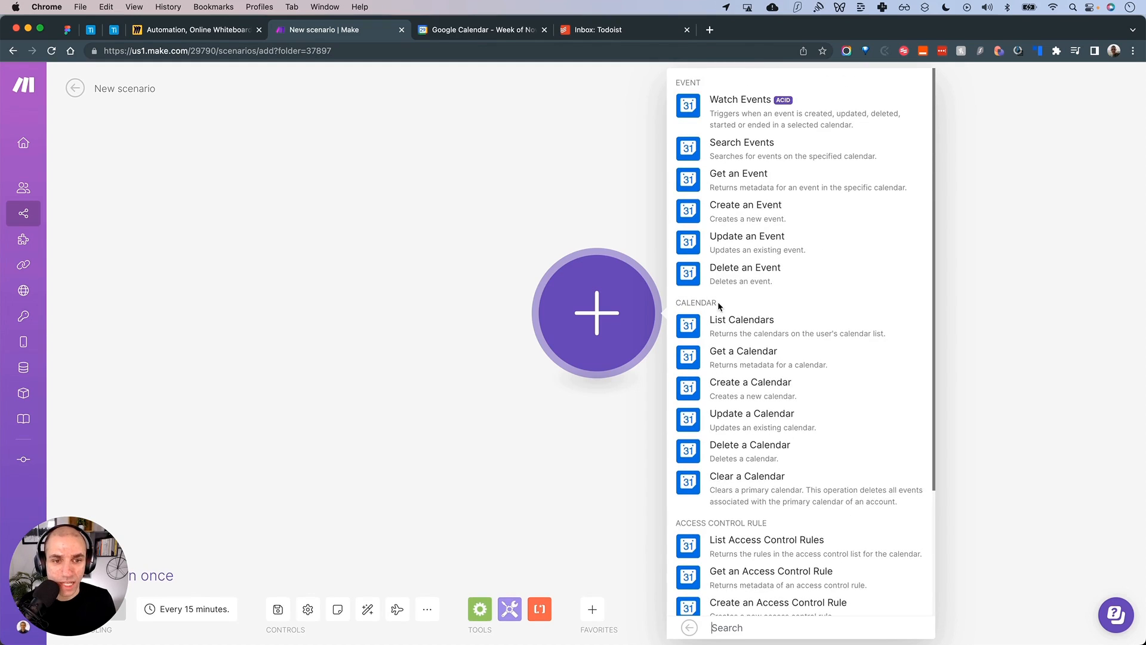
pyautogui.scroll(-3, 718, 302)
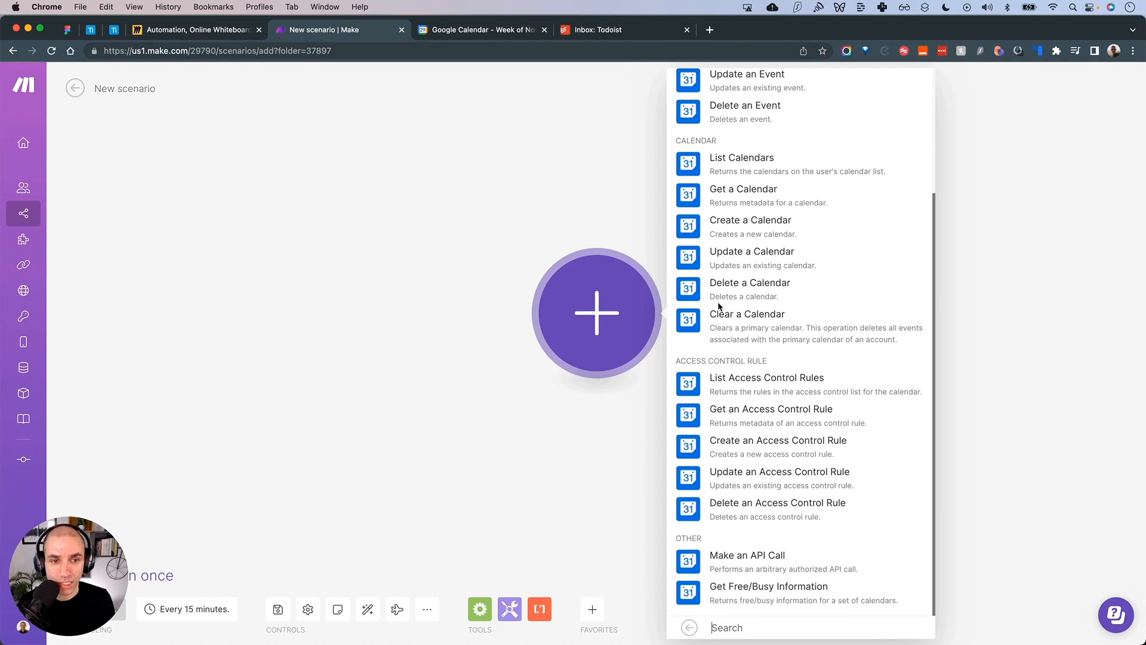
pyautogui.scroll(3, 719, 306)
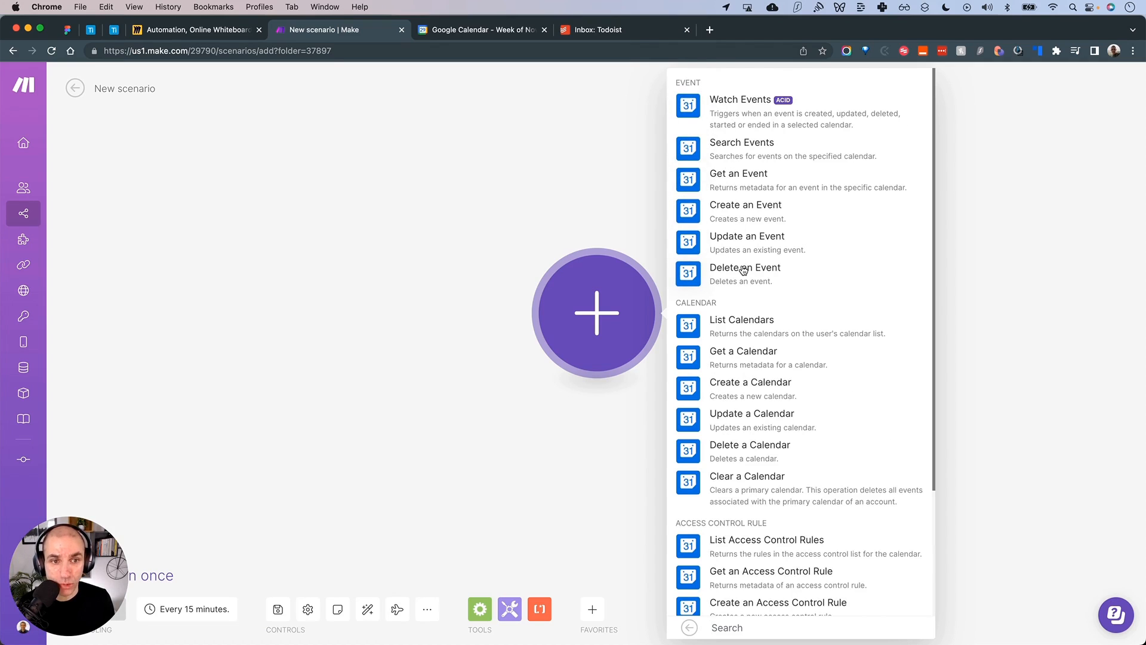
pyautogui.scroll(-3, 740, 286)
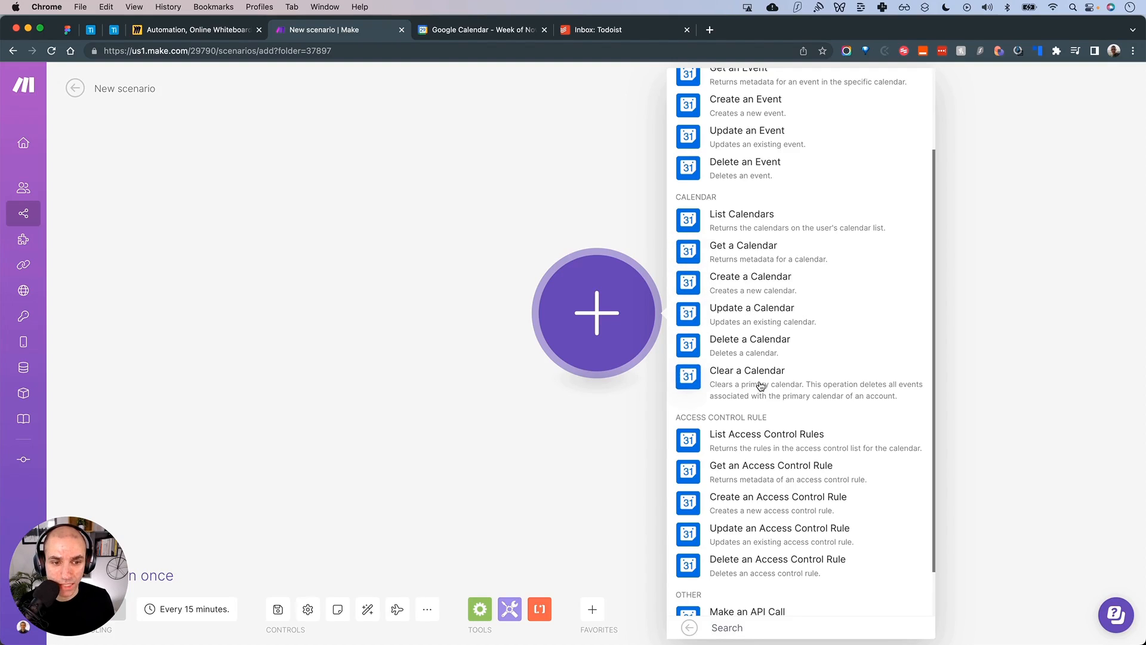
pyautogui.scroll(-2, 755, 394)
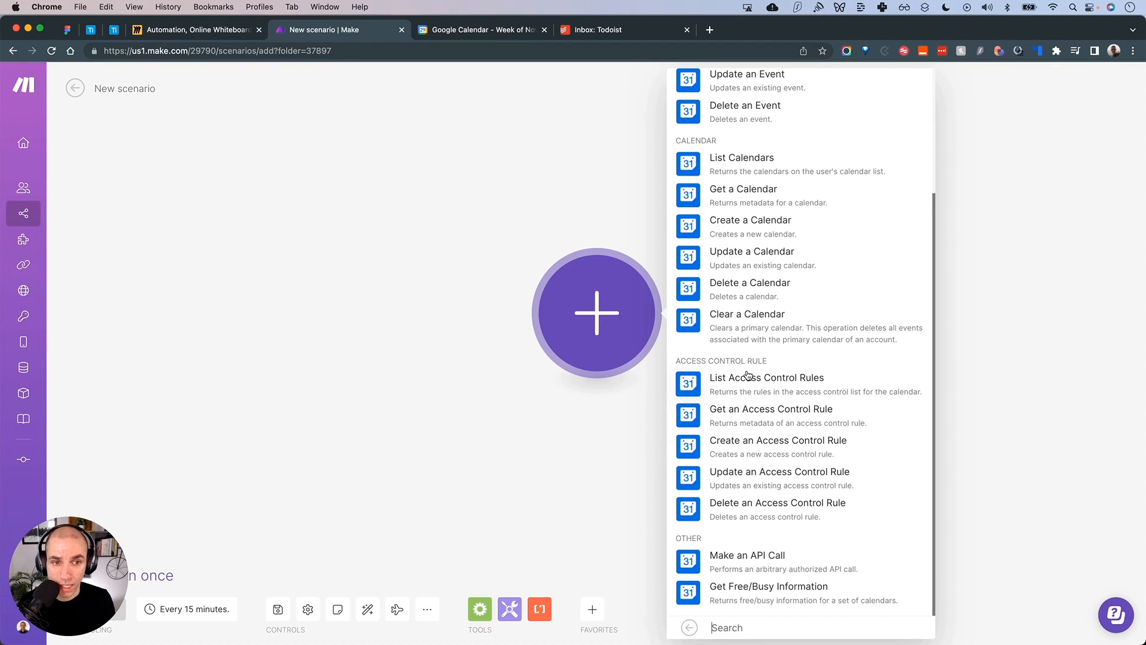
pyautogui.scroll(5, 747, 375)
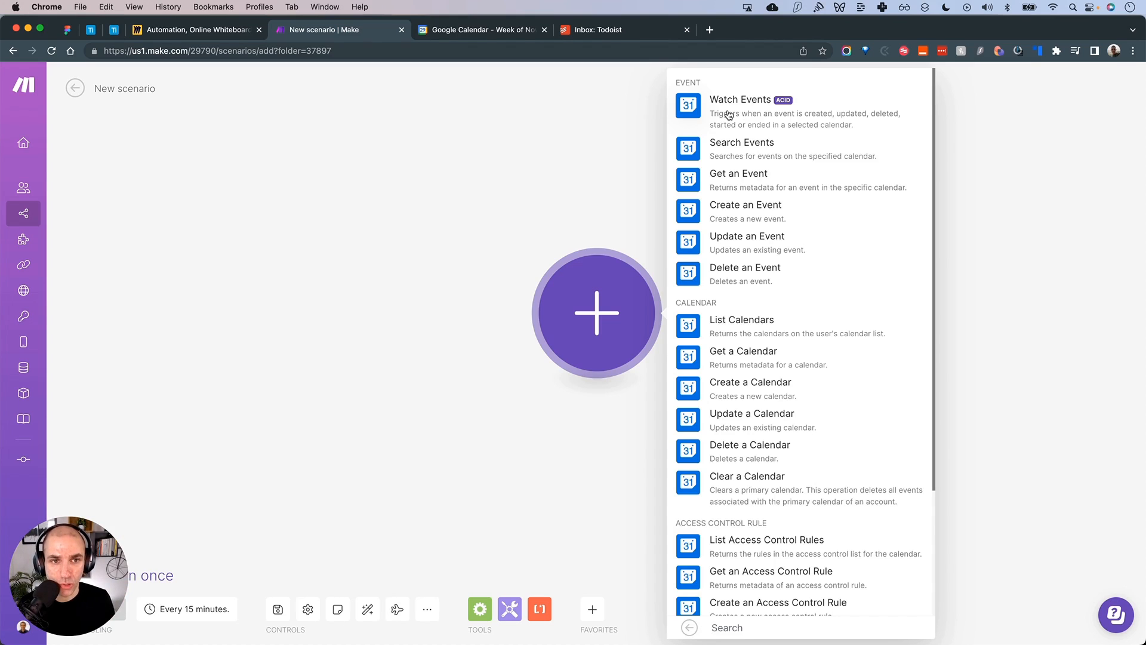
pyautogui.click(736, 117)
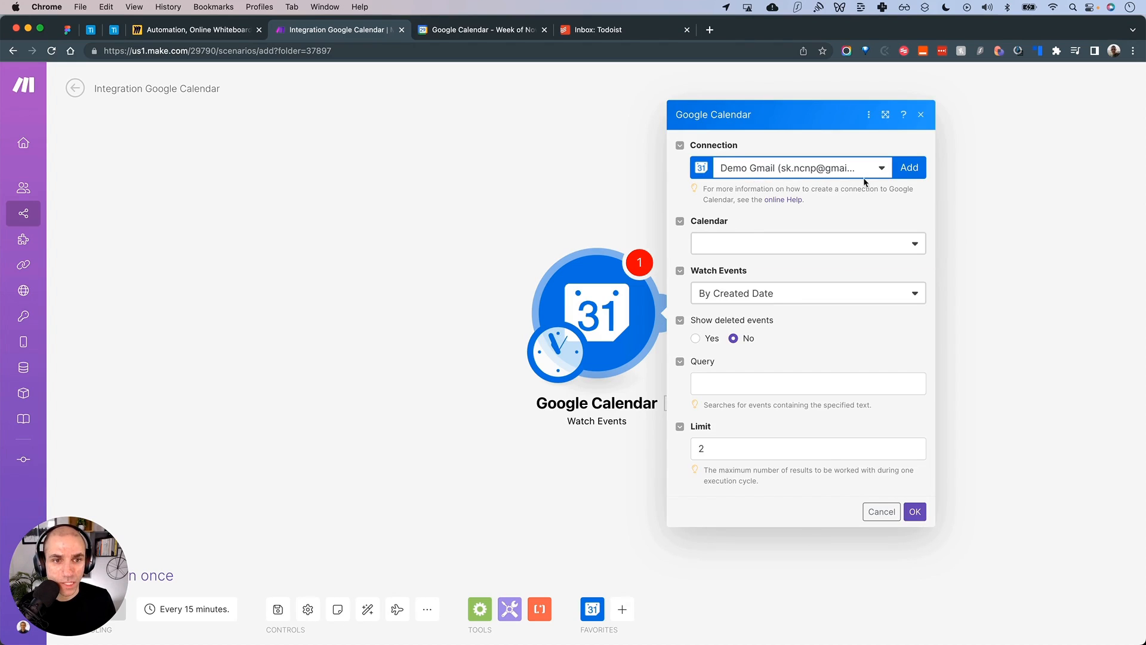
# View the available Google connections and the settings for creating a new one, and close them keeping the Demo Gmail connection
pyautogui.click(885, 169)
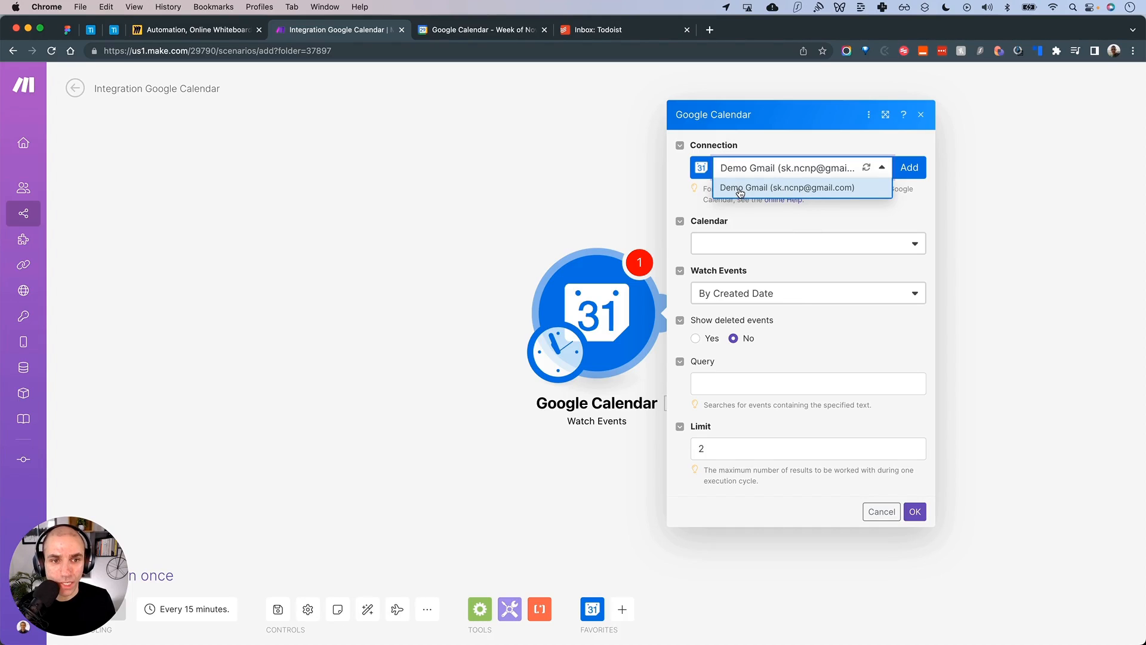
pyautogui.click(835, 211)
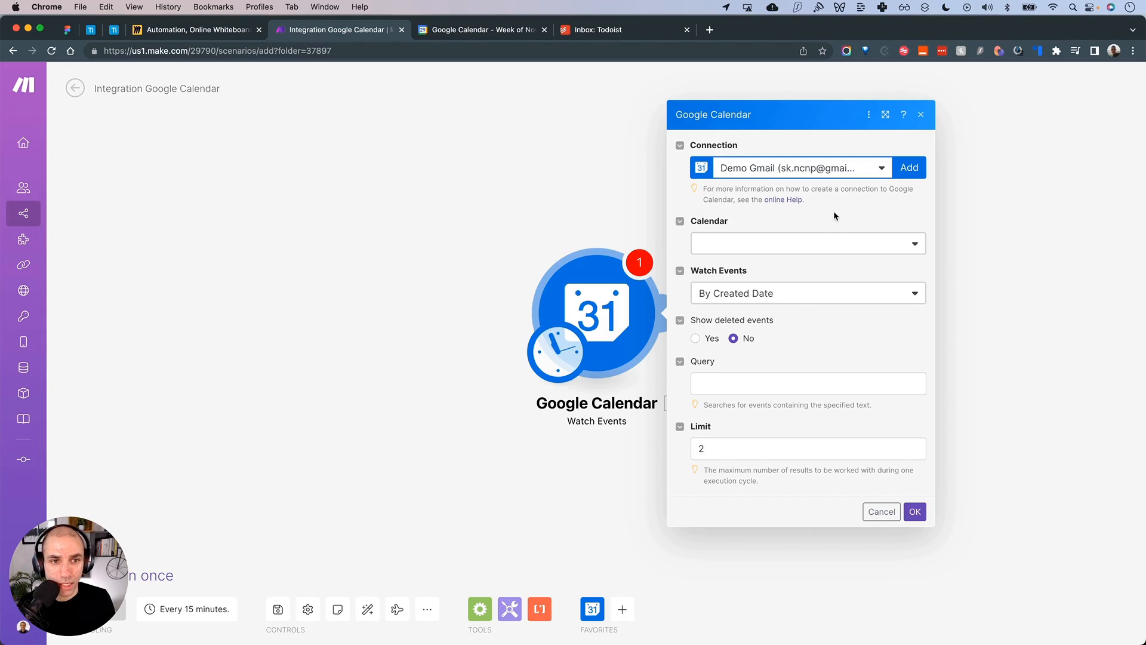
pyautogui.click(907, 174)
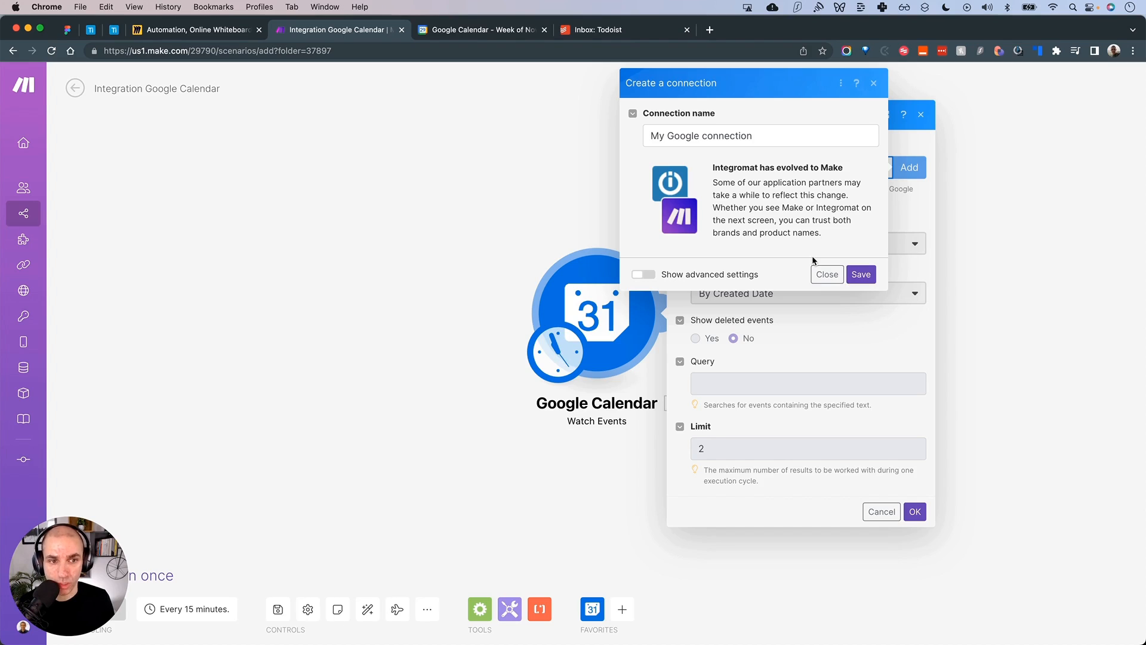
pyautogui.click(874, 83)
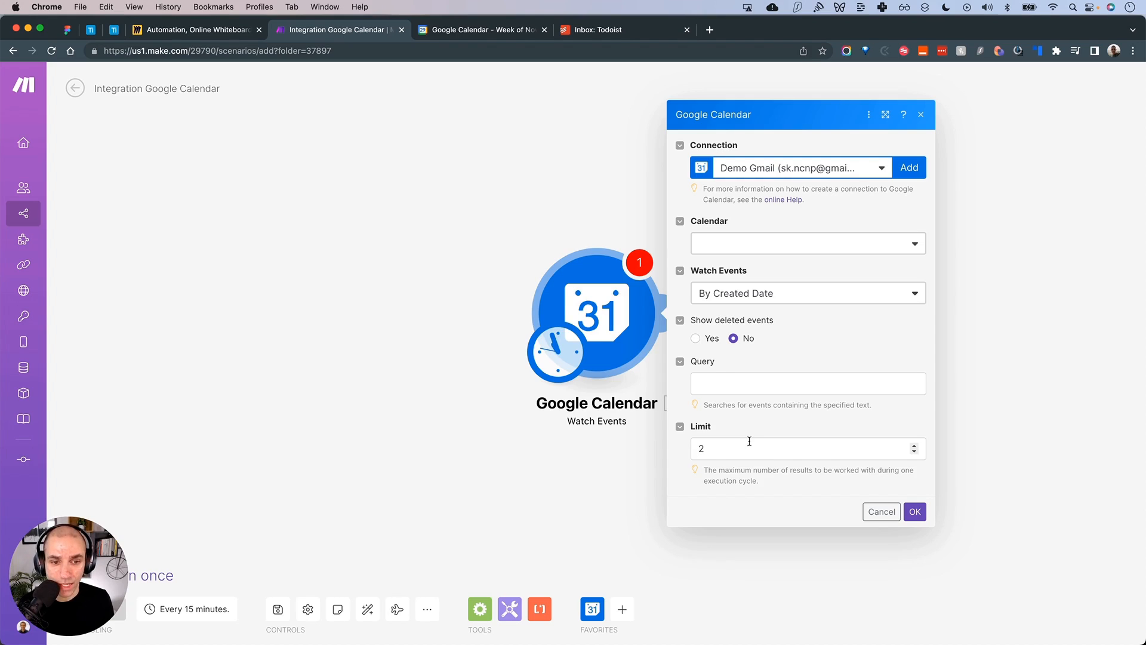
# Set the trigger to watch the primary calendar for events By Created Date
pyautogui.click(778, 246)
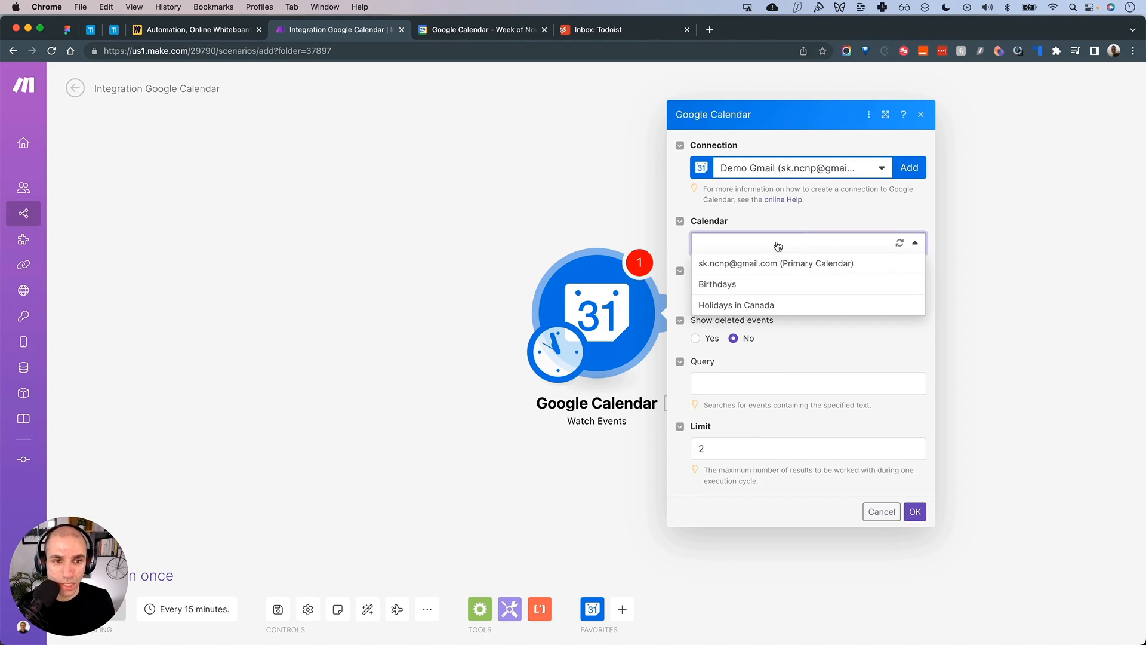
pyautogui.click(800, 264)
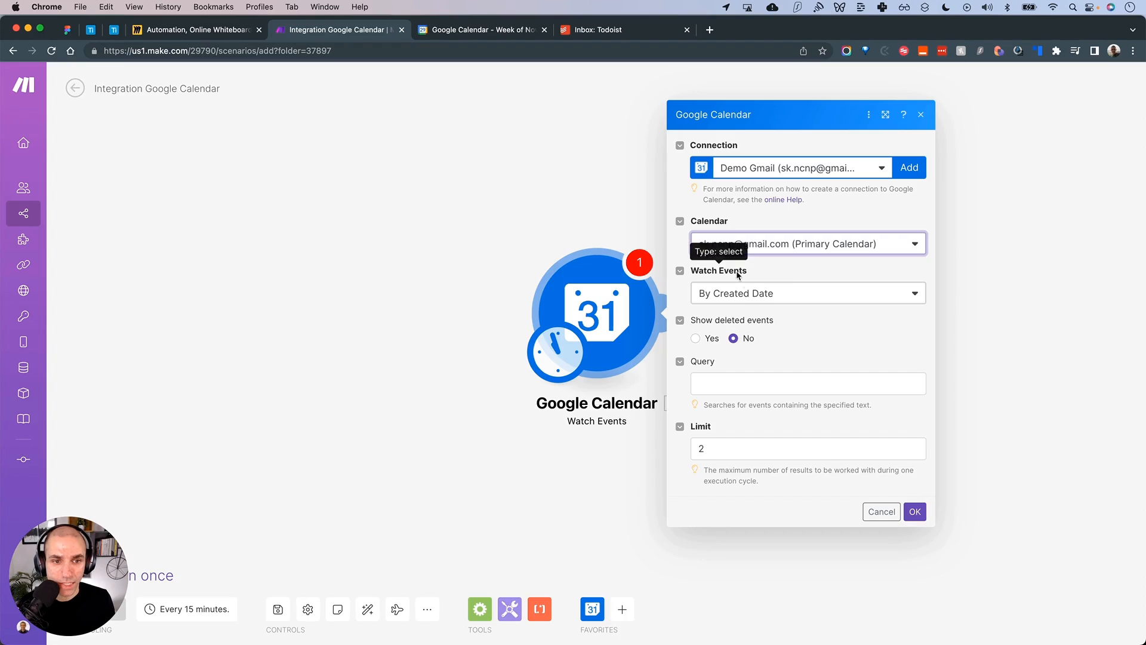
pyautogui.click(754, 292)
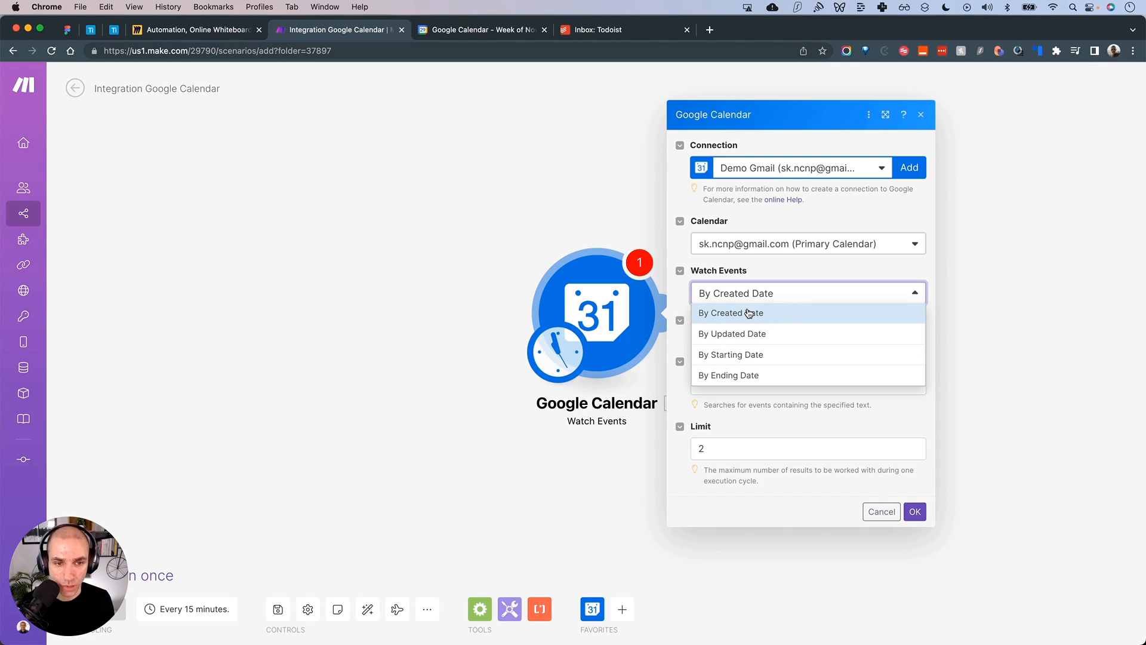
pyautogui.click(733, 316)
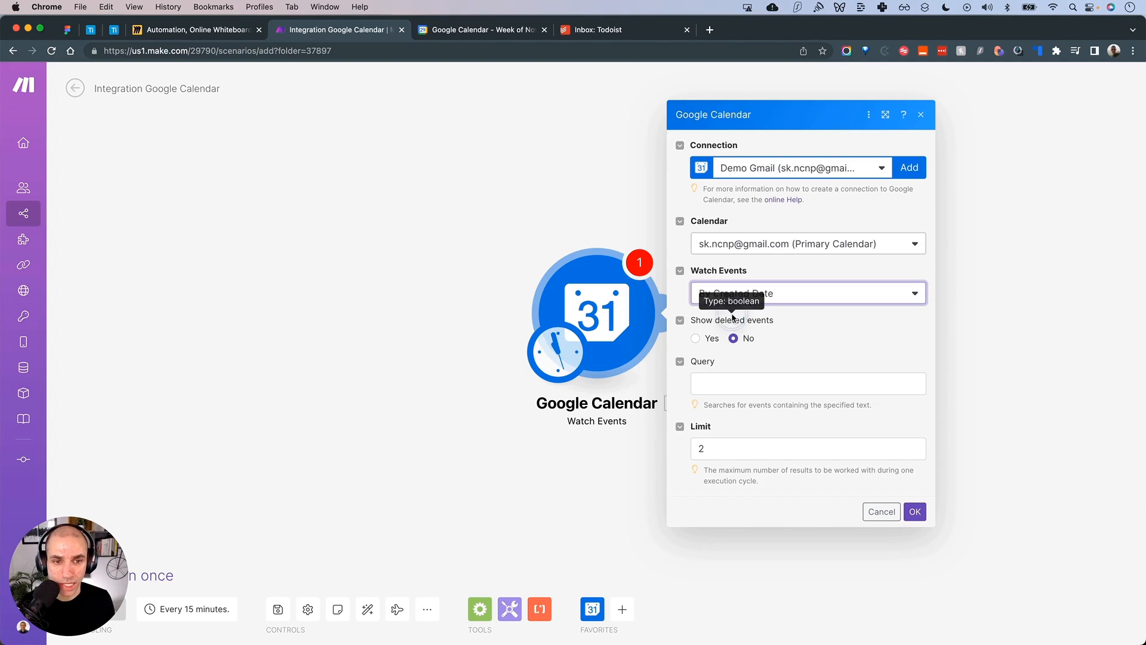
# Set the limit of the Watch Events trigger to 1 and confirm the module settings
pyautogui.click(722, 450)
pyautogui.press('BackSpace')
pyautogui.write('1')
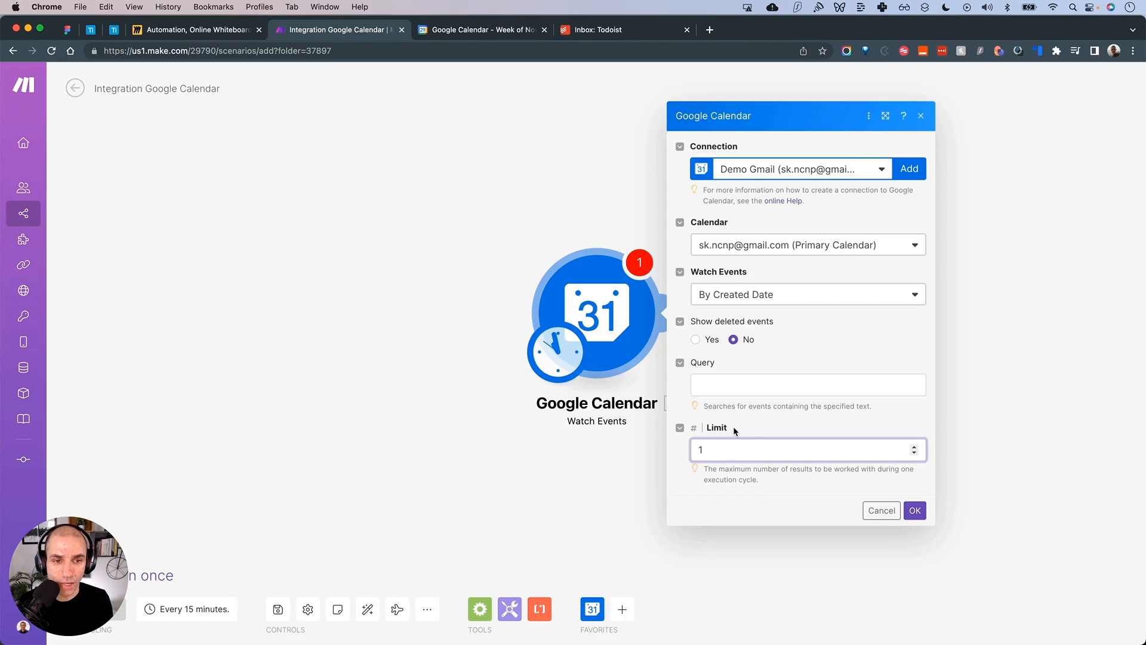
pyautogui.click(915, 511)
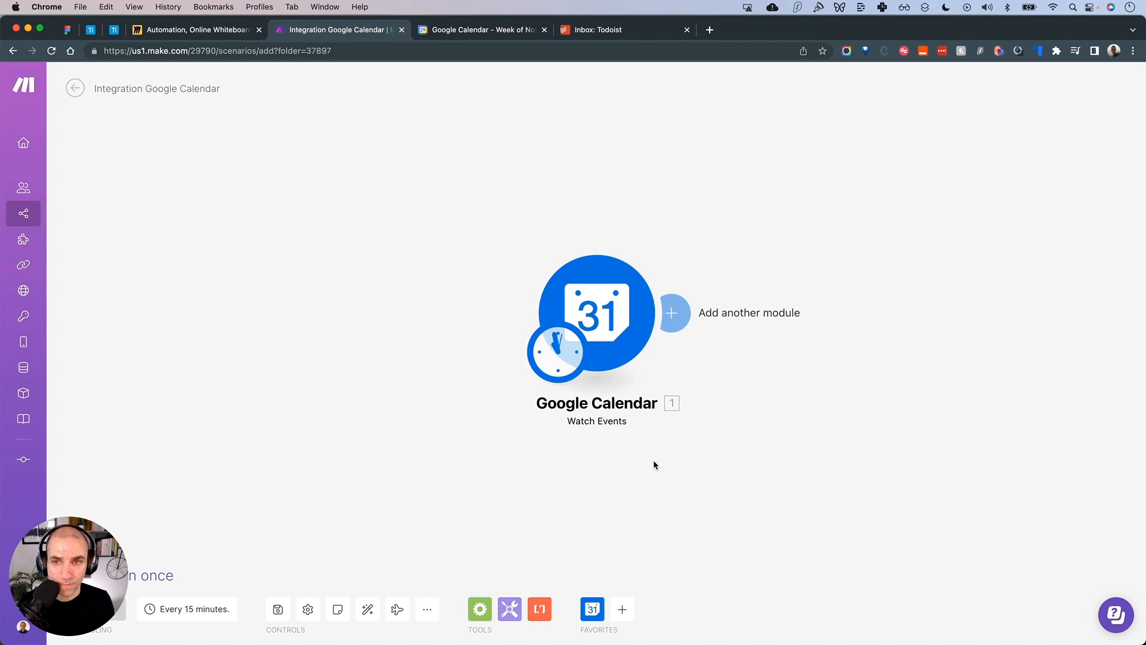
# Check the Calendar Event to Create Task workflow in Miro again and return to the Google Calendar scenario in Make
pyautogui.click(226, 31)
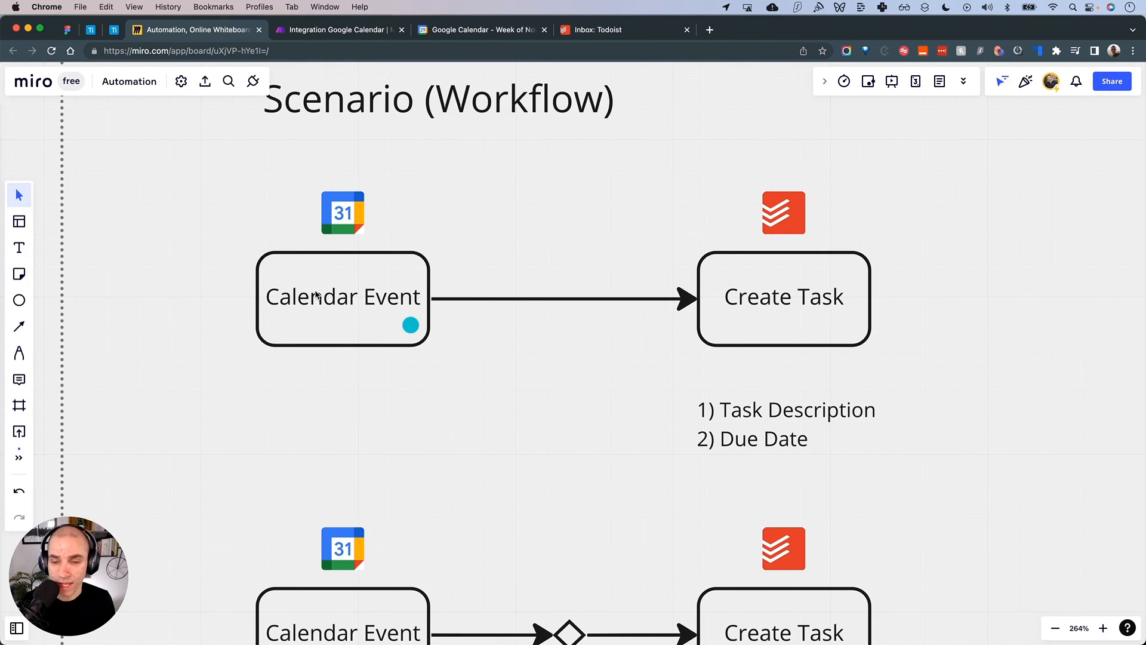
pyautogui.click(332, 35)
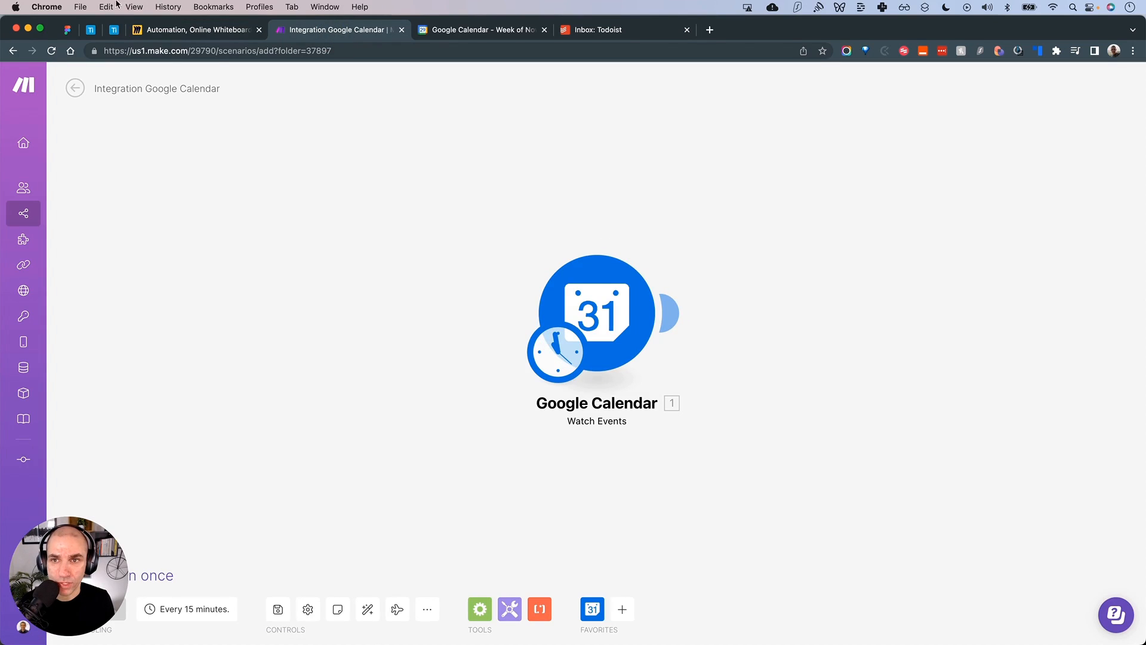
pyautogui.hotkey('ctrl', 'shift', 'Tab')
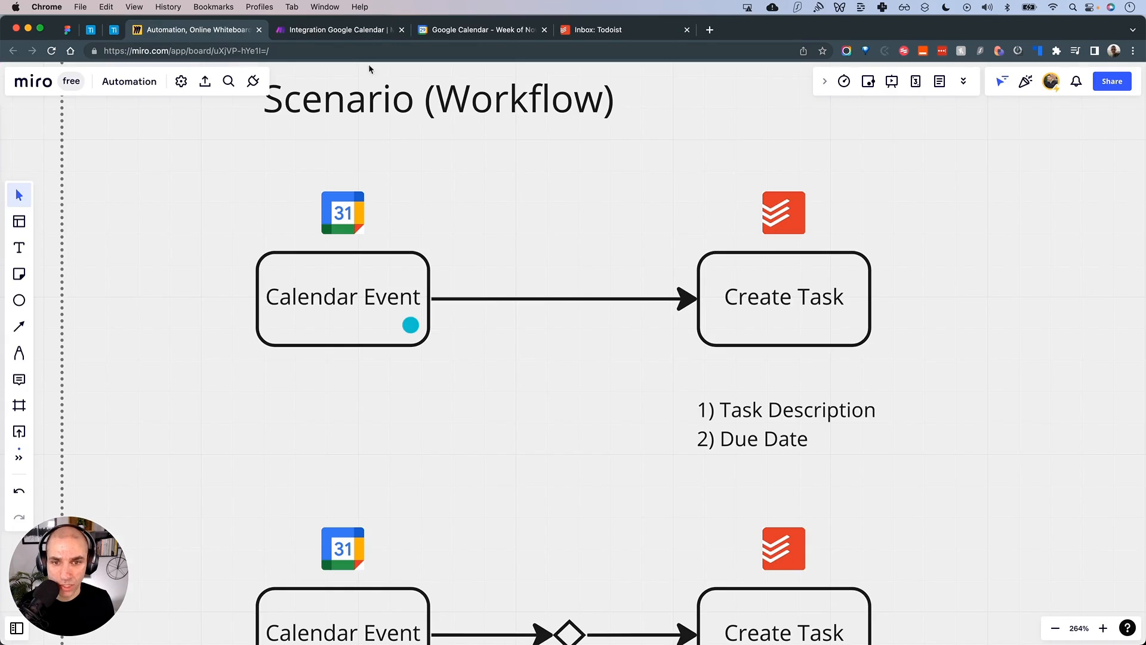
pyautogui.hotkey('ctrl', 'Tab')
# Add a Todoist Create a Task module after the Google Calendar Watch Events trigger
pyautogui.click(666, 310)
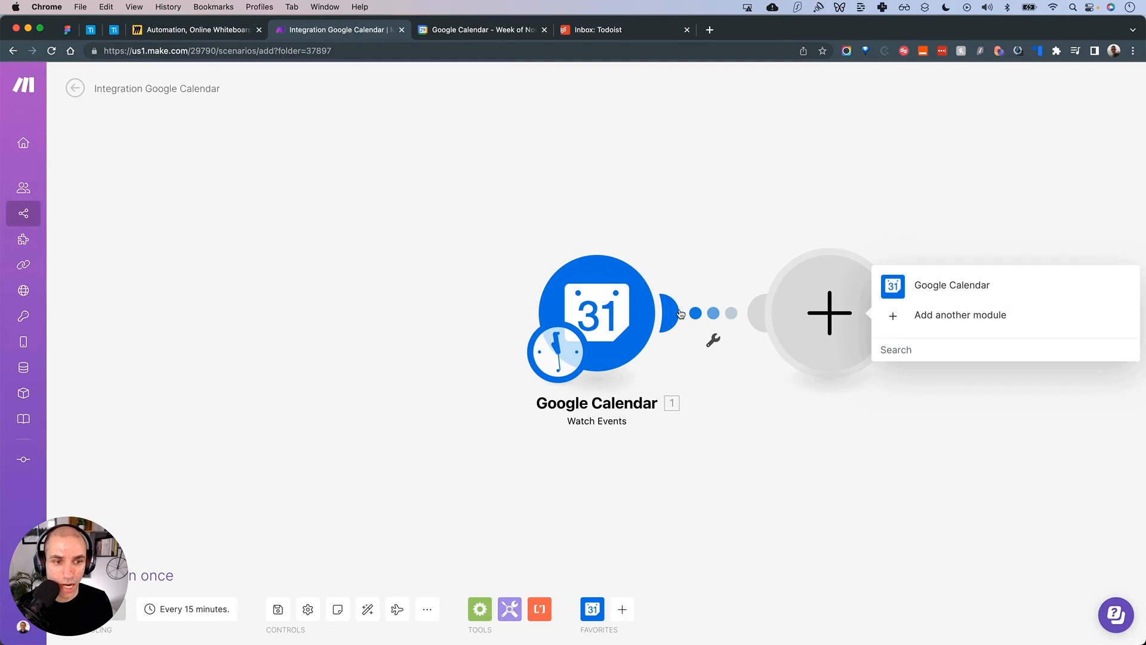
pyautogui.write('To')
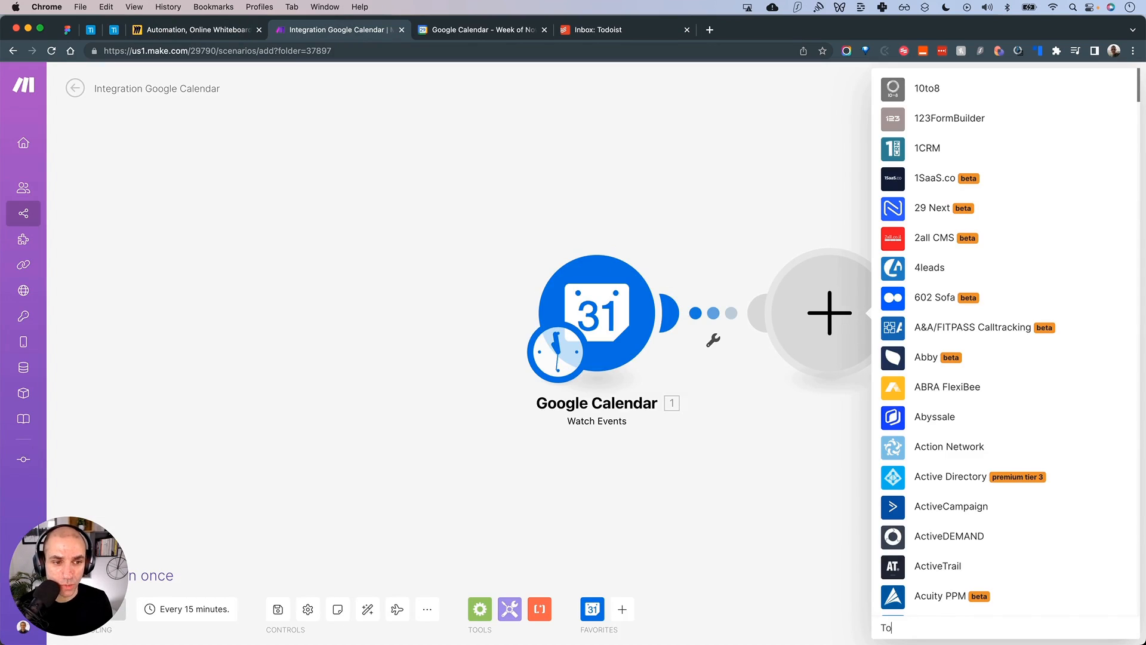
pyautogui.write('doist')
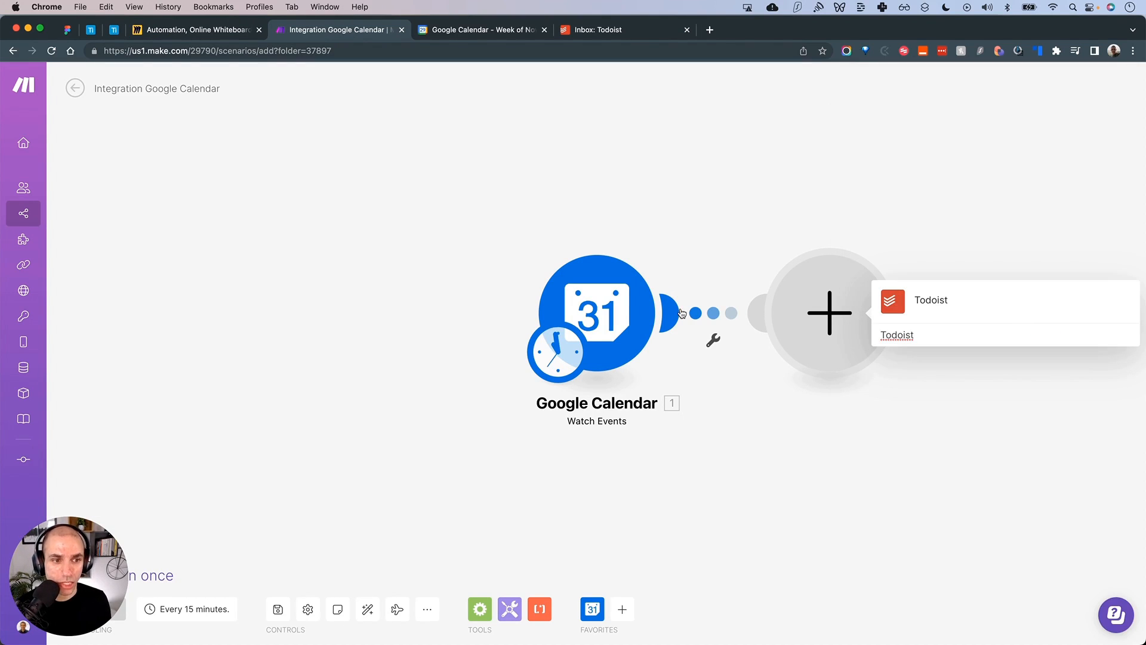
pyautogui.click(919, 308)
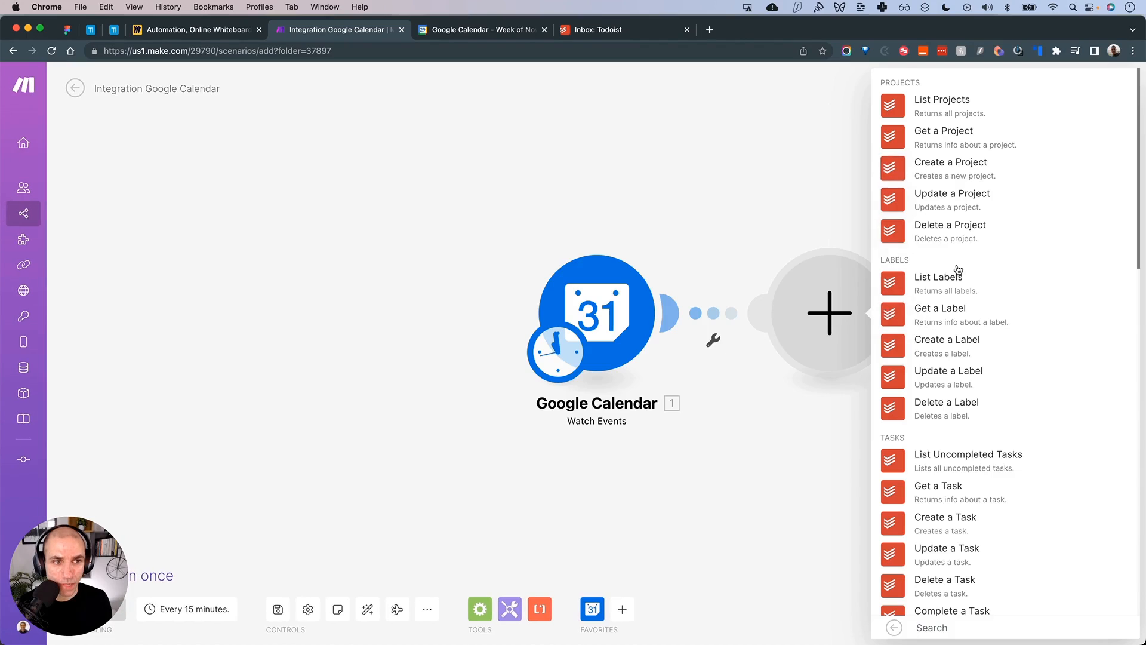
pyautogui.scroll(-3, 940, 352)
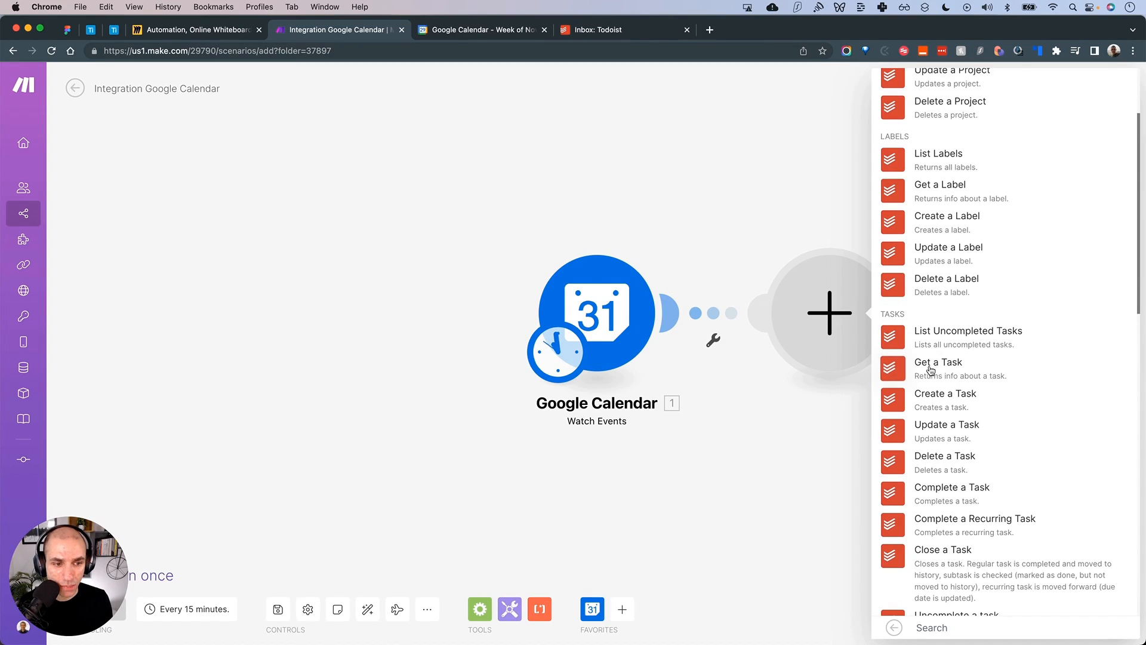
pyautogui.scroll(3, 932, 373)
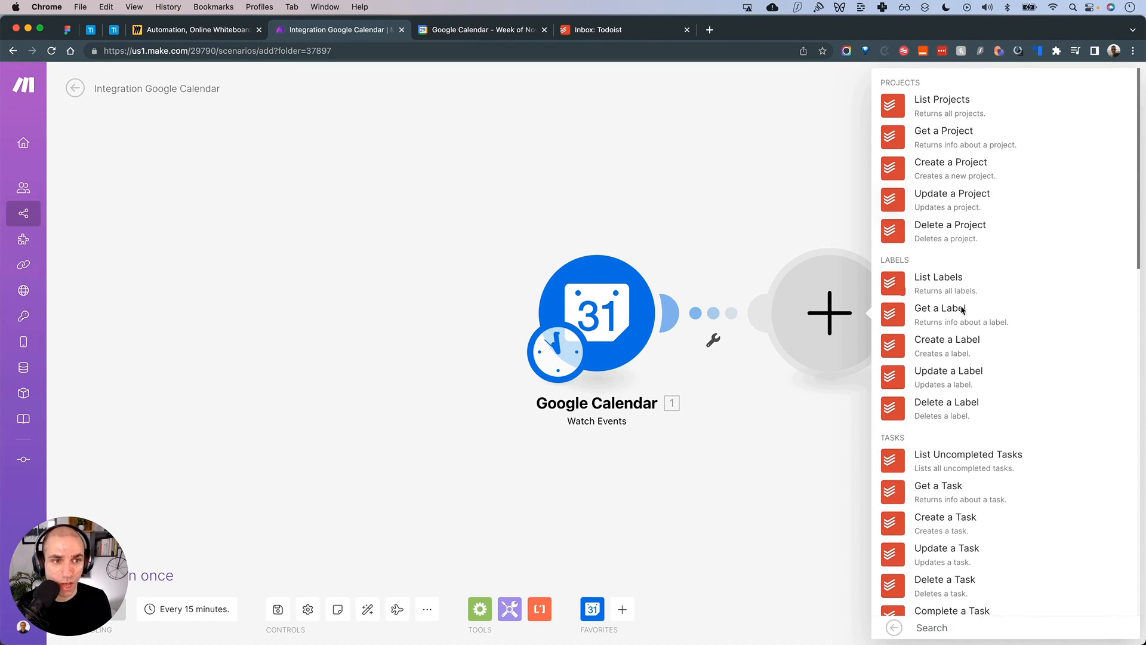
pyautogui.scroll(-3, 962, 308)
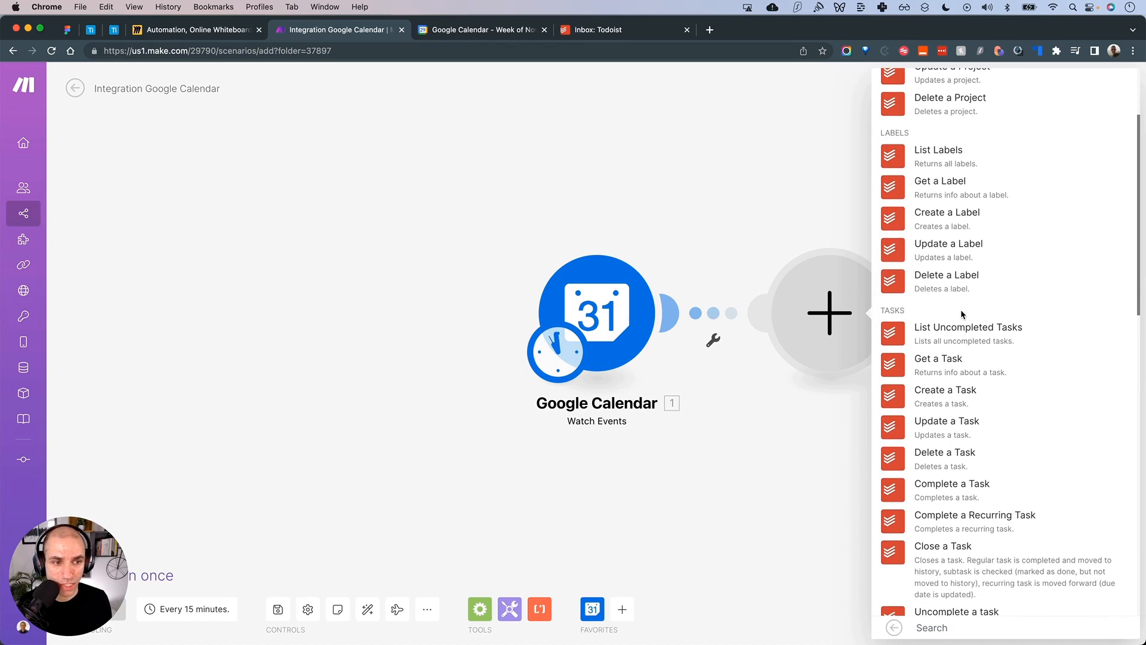
pyautogui.scroll(-1, 962, 313)
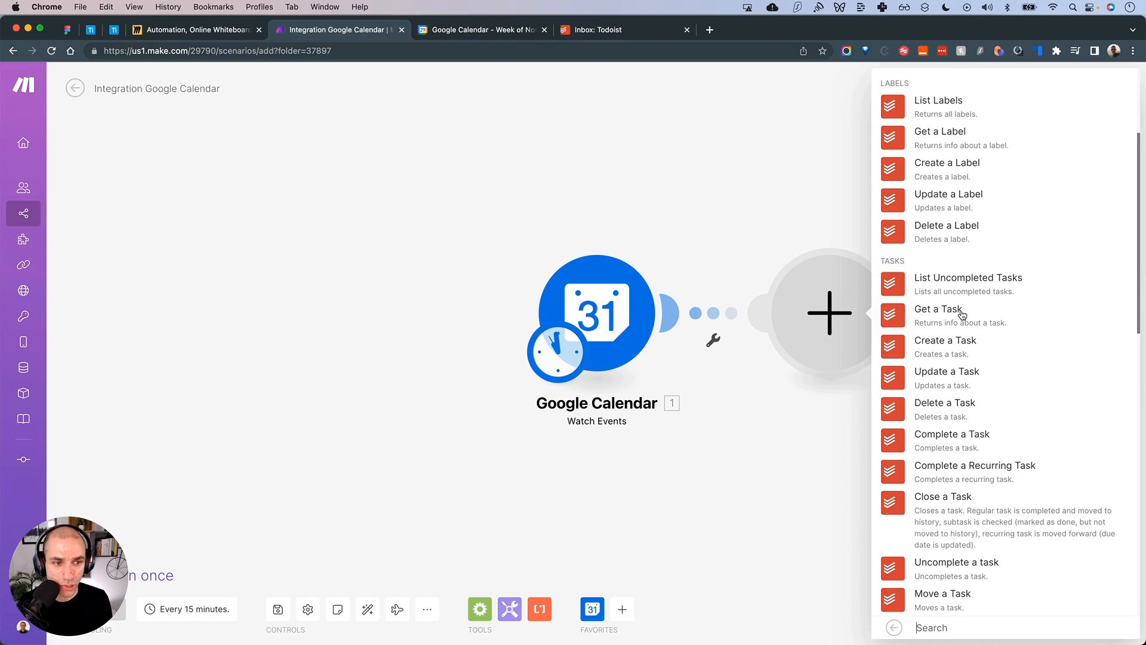
pyautogui.click(950, 348)
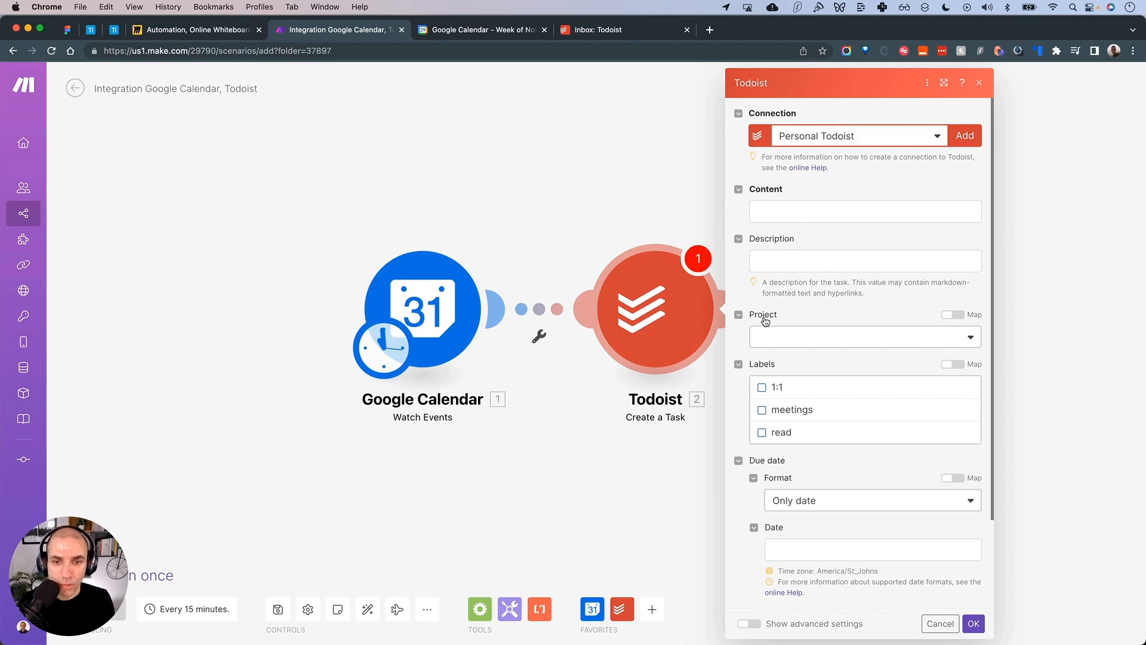
# Check the Create Task requirements in Miro, return to Make and browse the Google Calendar fields available for the Todoist task's Content
pyautogui.hotkey('ctrl', 'shift', 'Tab')
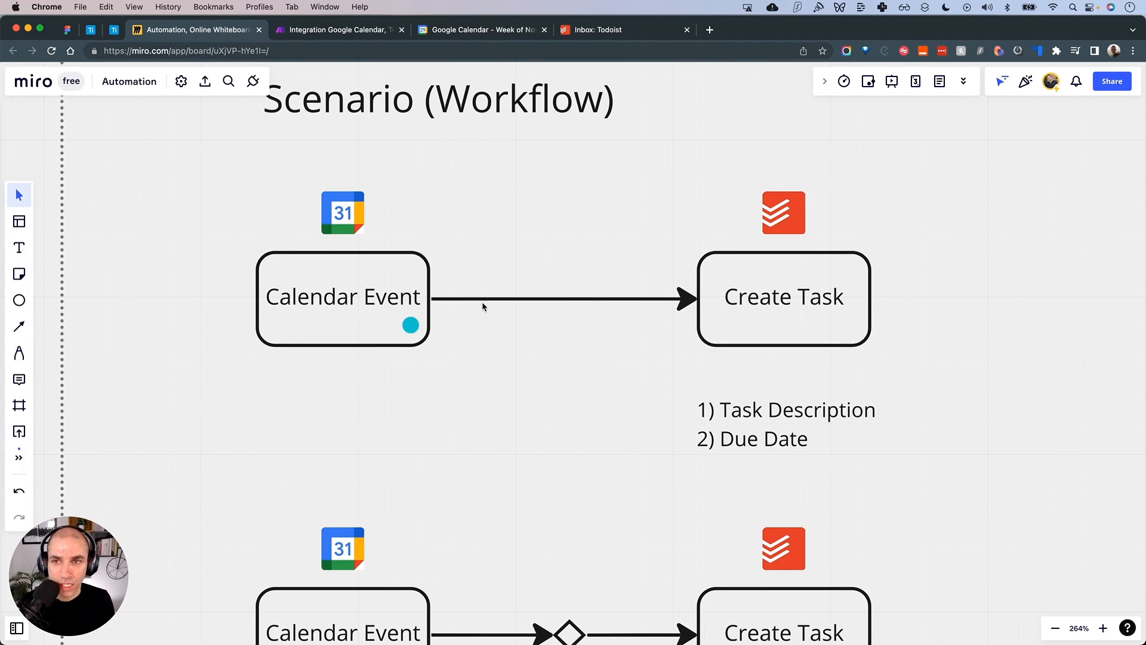
pyautogui.click(332, 31)
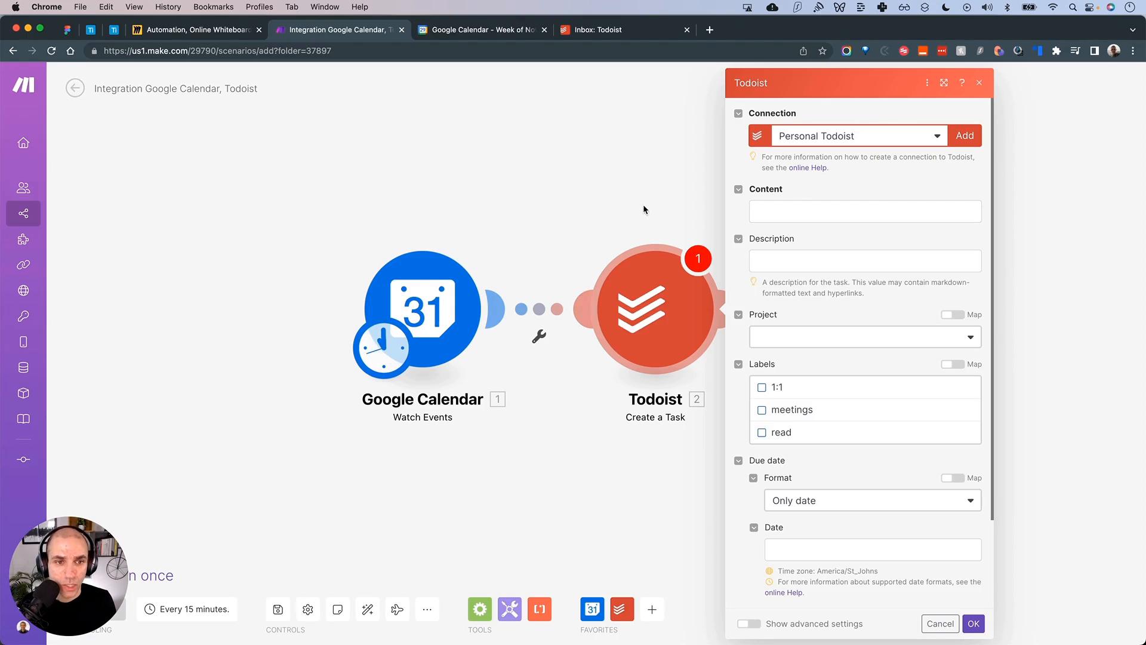
pyautogui.click(803, 216)
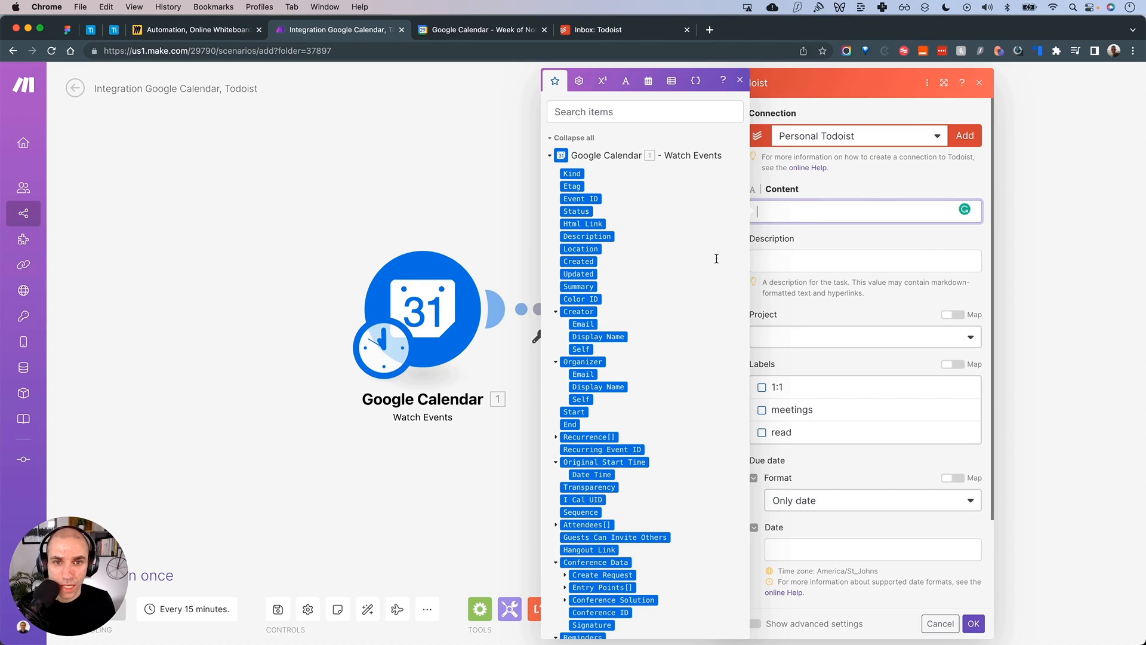
pyautogui.click(552, 158)
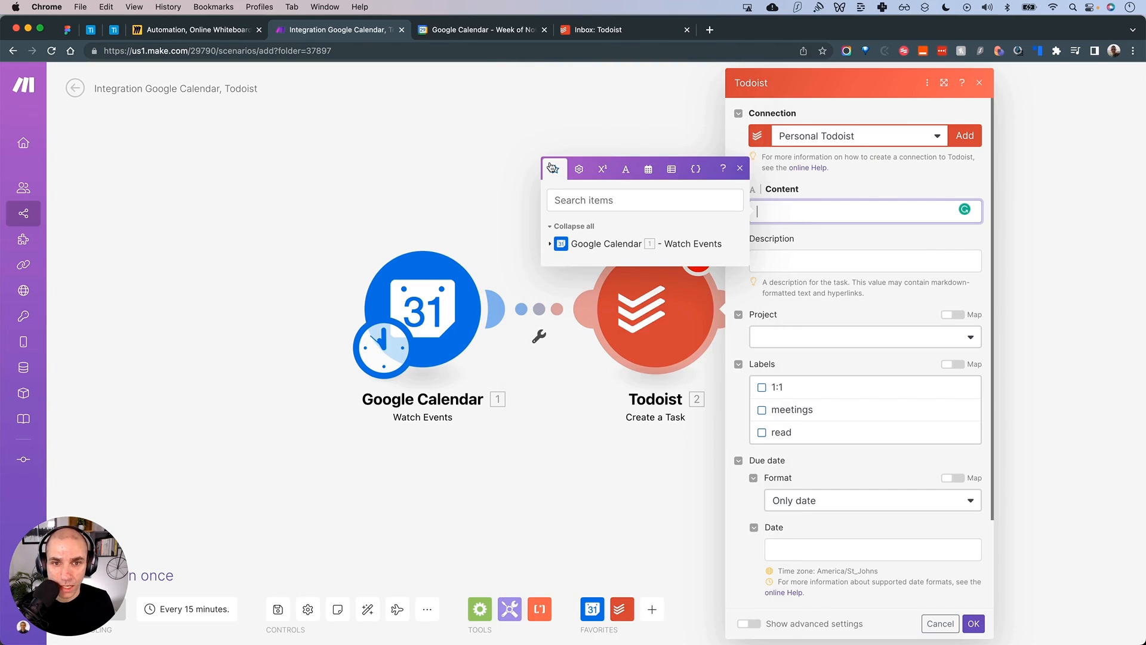
pyautogui.click(550, 245)
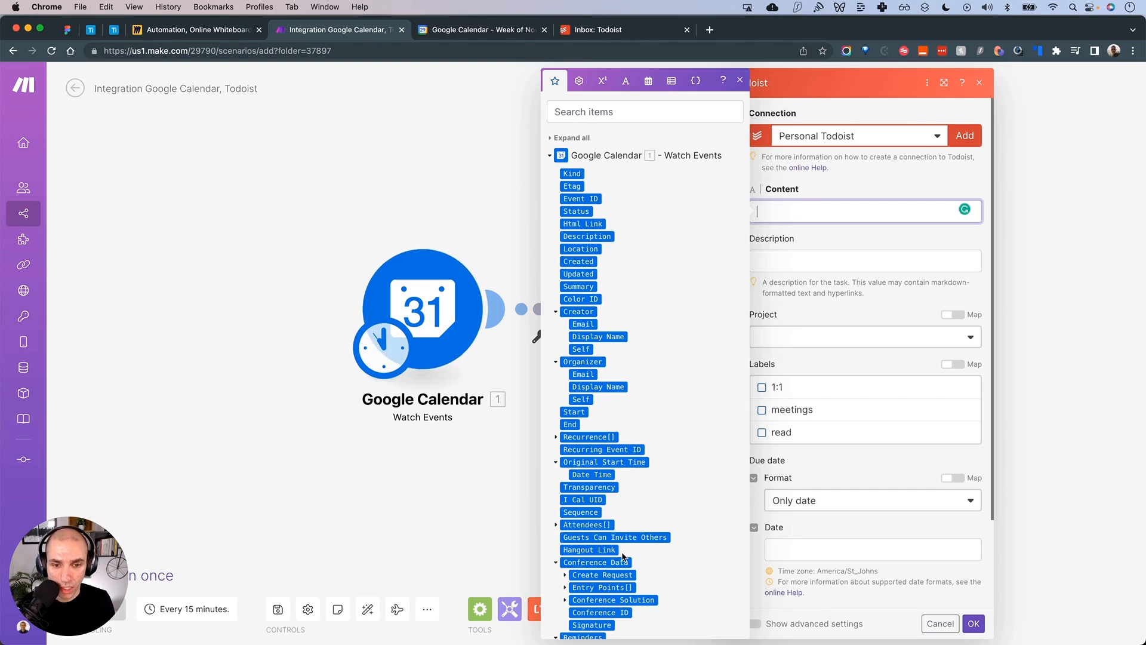
pyautogui.scroll(-2, 615, 537)
pyautogui.scroll(2, 621, 549)
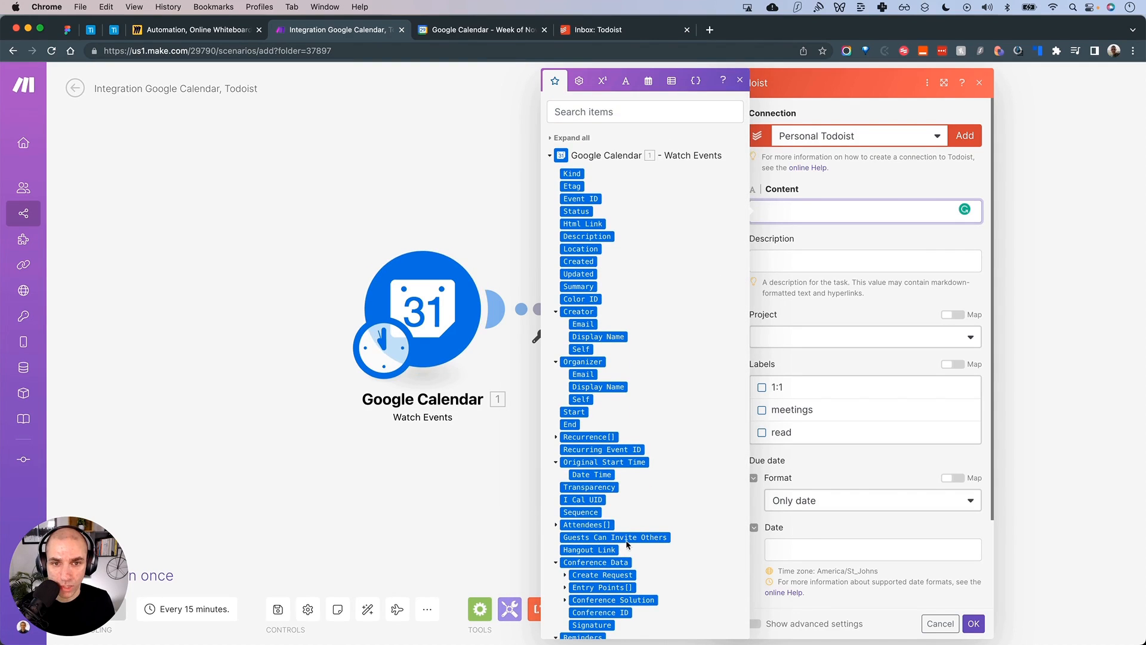
# Search the mappable Google Calendar fields for "desc" and clear the search
pyautogui.click(608, 111)
pyautogui.write('desc')
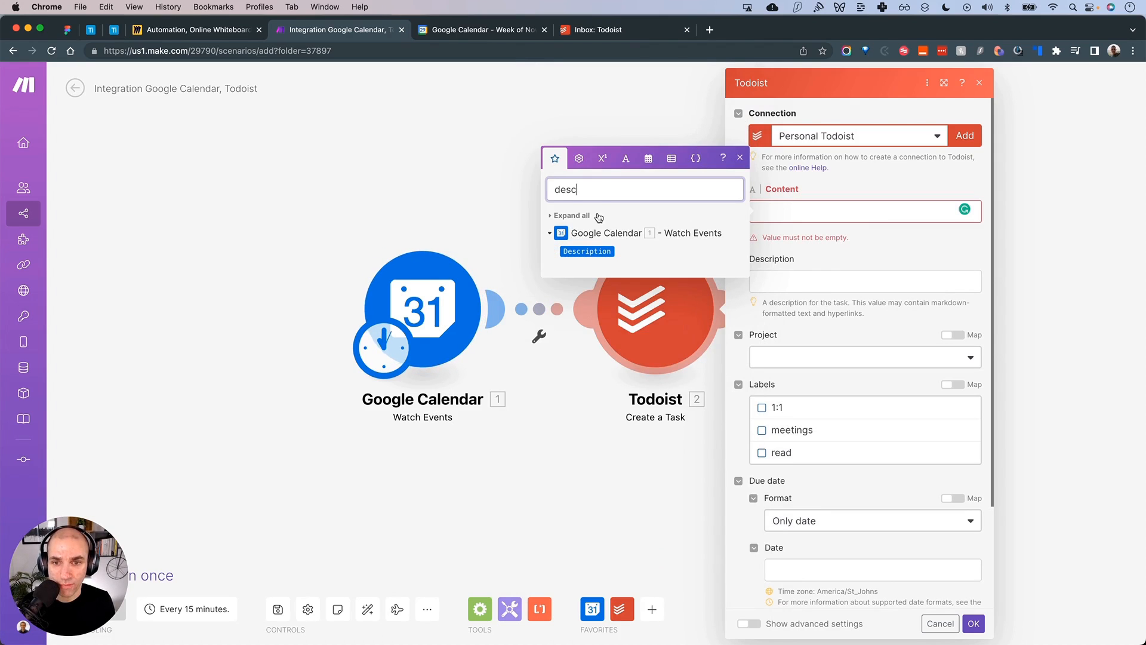
pyautogui.press('BackSpace')
pyautogui.press('BackSpace')
pyautogui.press('BackSpace')
pyautogui.press('BackSpace')
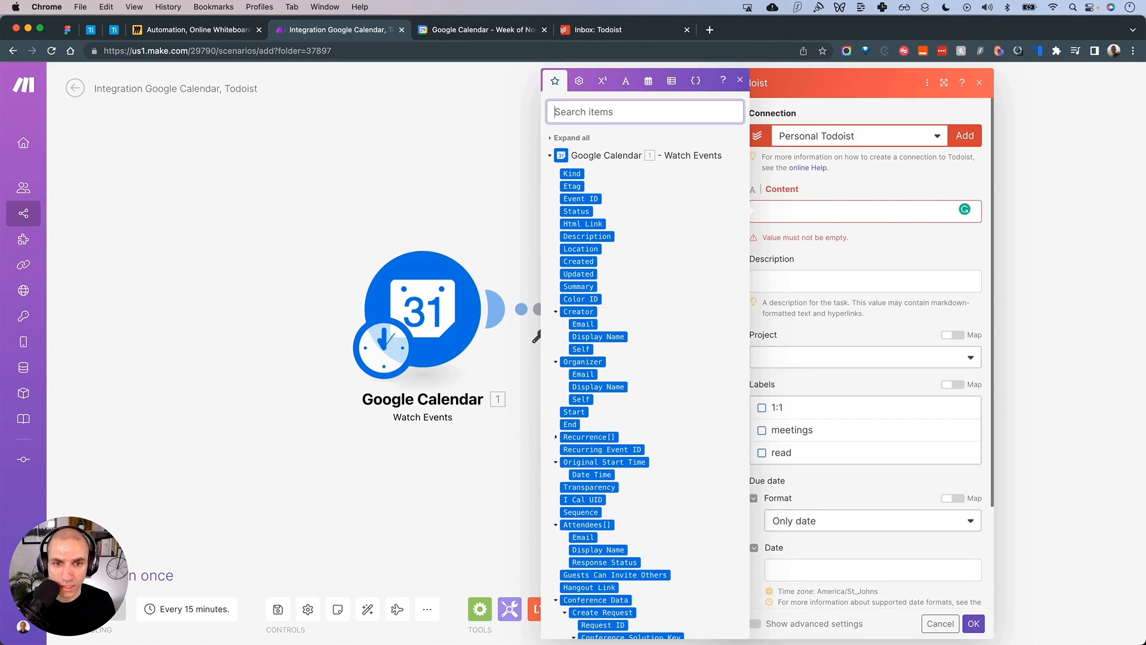
# Find the event's Summary field with the search "sum" and map it into the Todoist task's Content
pyautogui.write('sum')
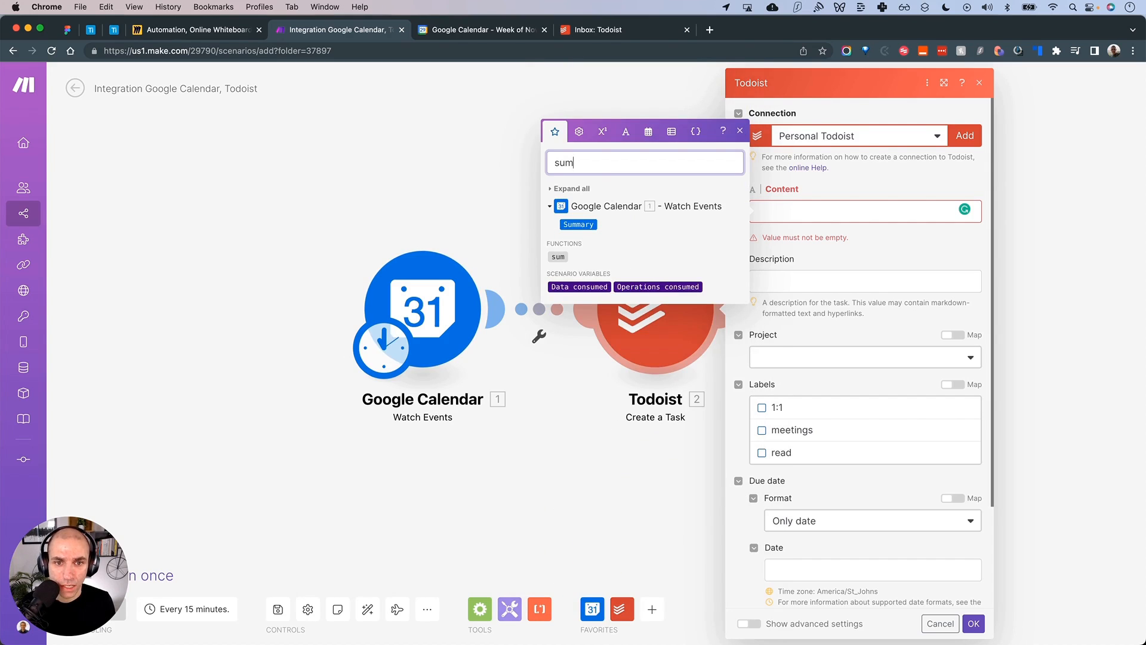
pyautogui.moveTo(576, 229)
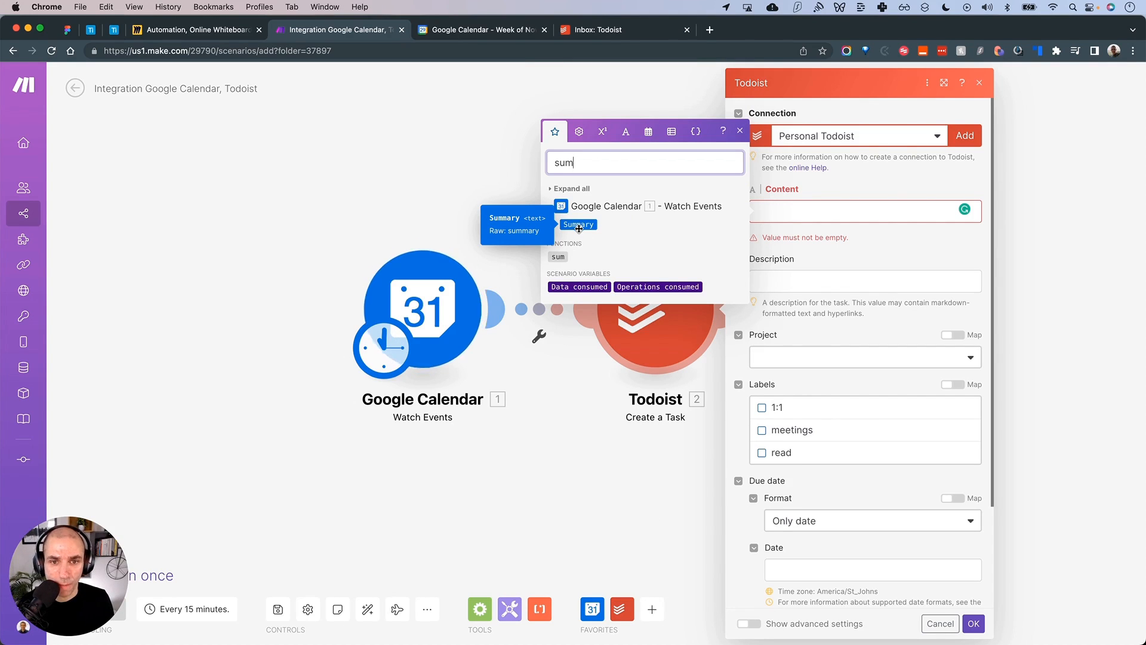
pyautogui.click(583, 226)
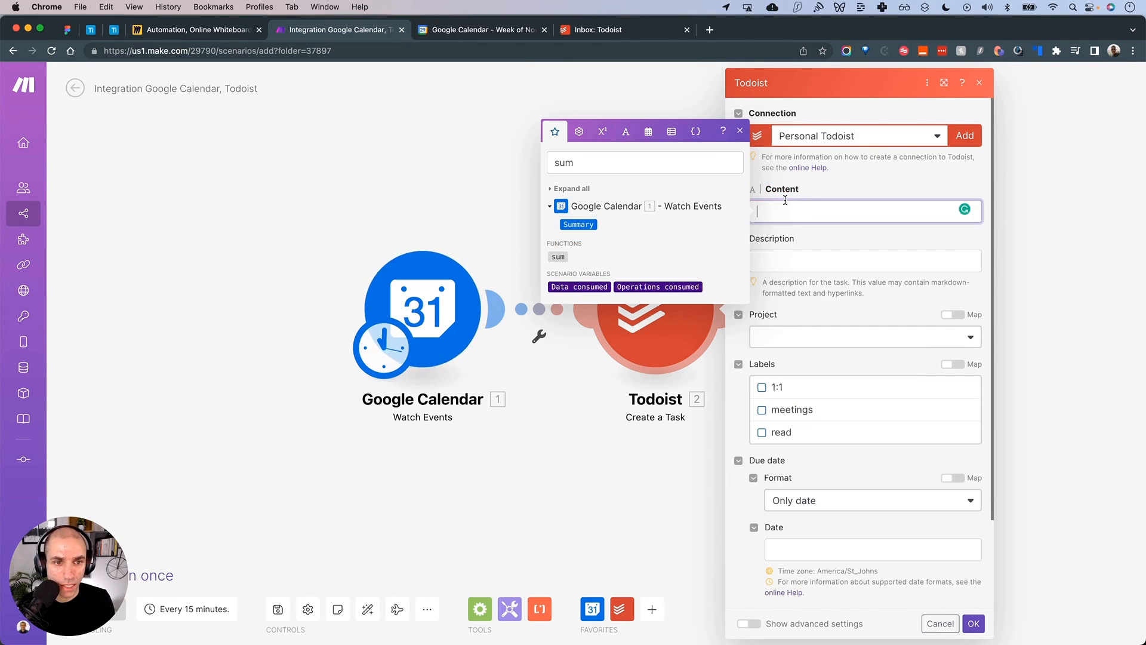
pyautogui.moveTo(582, 226); pyautogui.dragTo(801, 210)
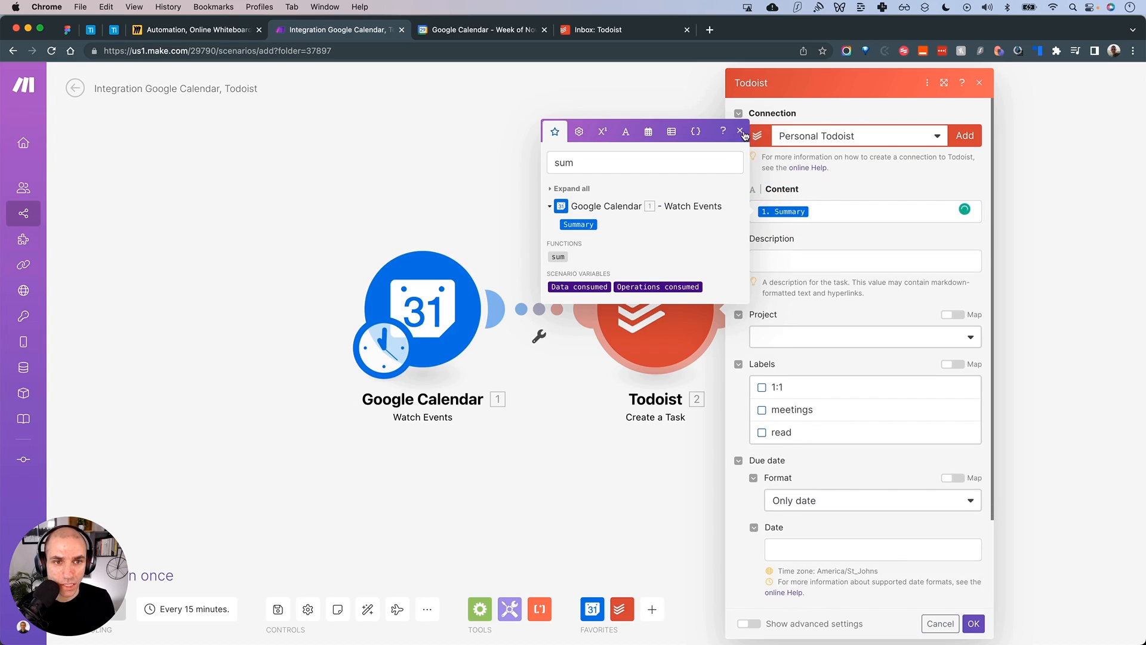
pyautogui.click(782, 211)
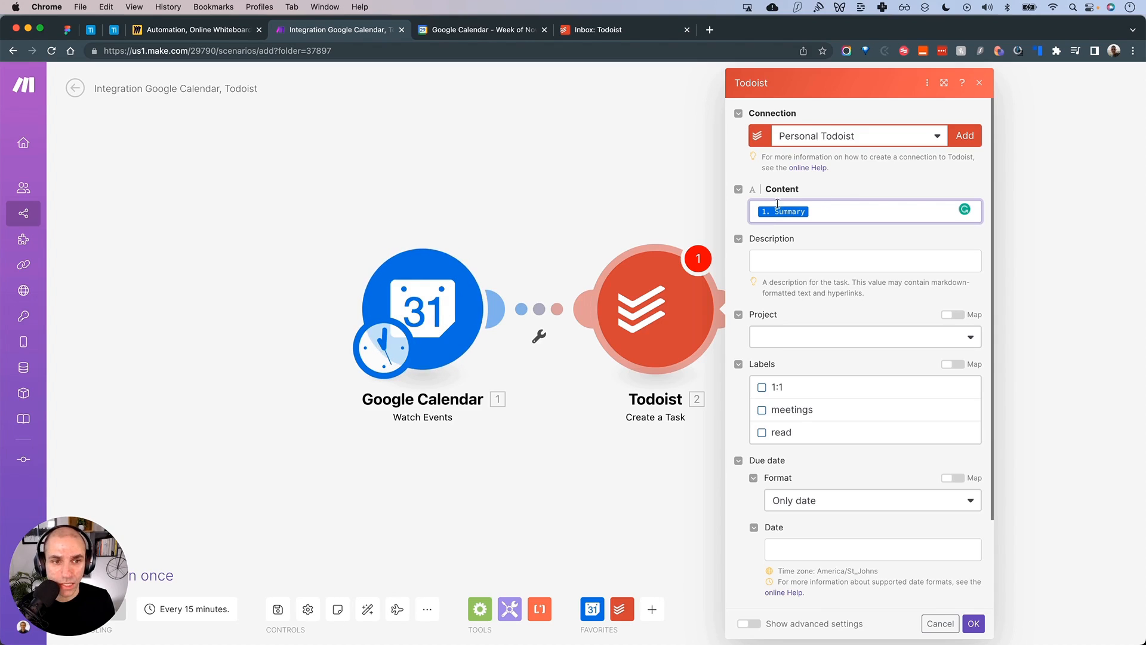
# Add text around the mapped Summary so that the task's Content reads "Prepare for [Summary] meeting."
pyautogui.click(819, 216)
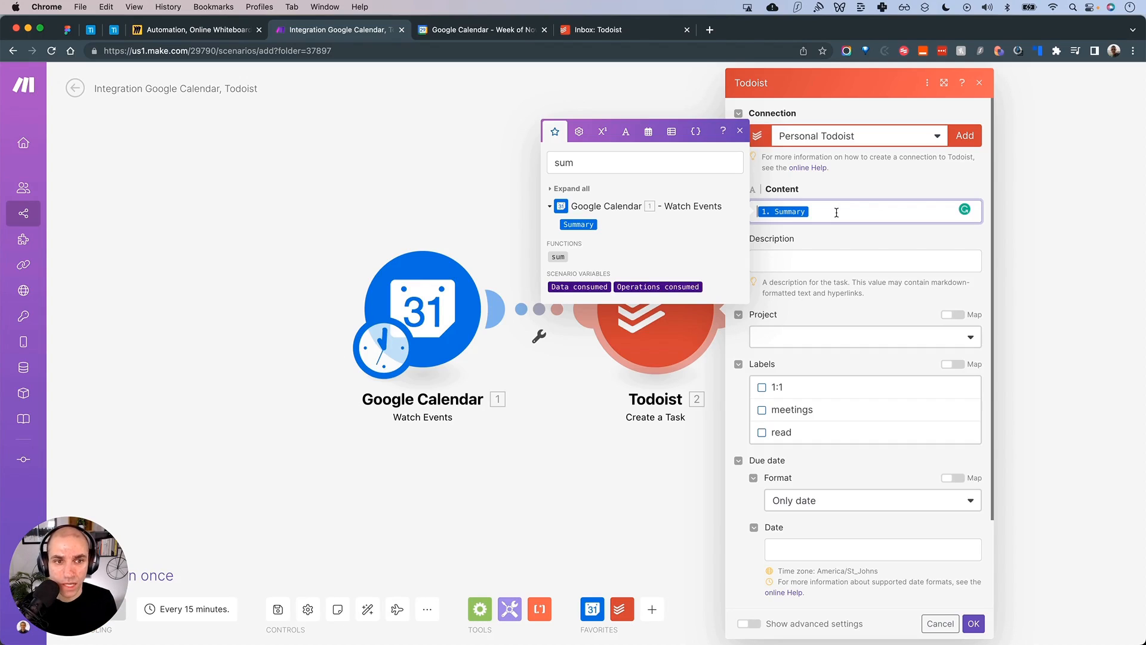
pyautogui.write('Prepare for')
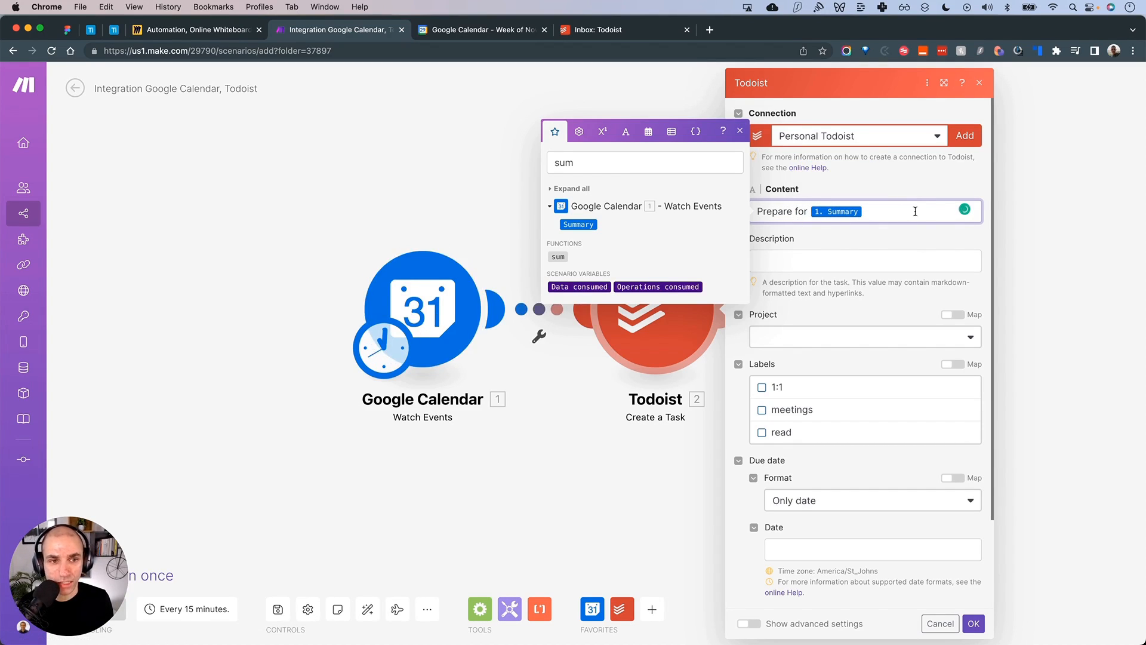
pyautogui.write('meeting.')
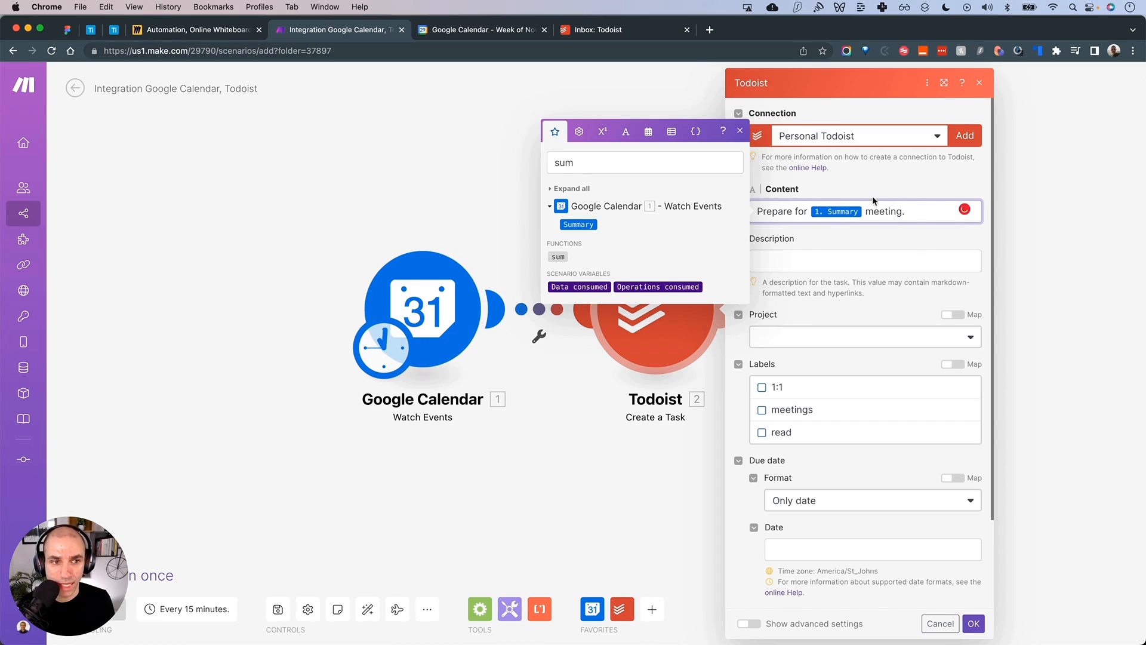
pyautogui.click(883, 192)
# Set the Todoist task's project to Inbox
pyautogui.moveTo(846, 213)
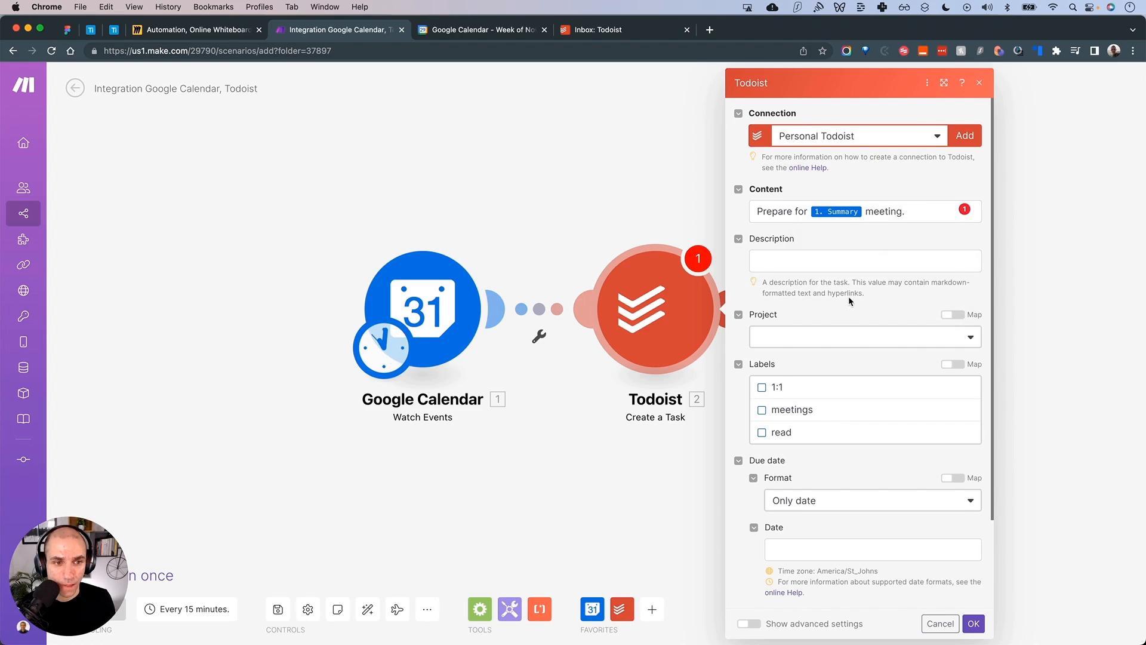
pyautogui.scroll(-1, 848, 300)
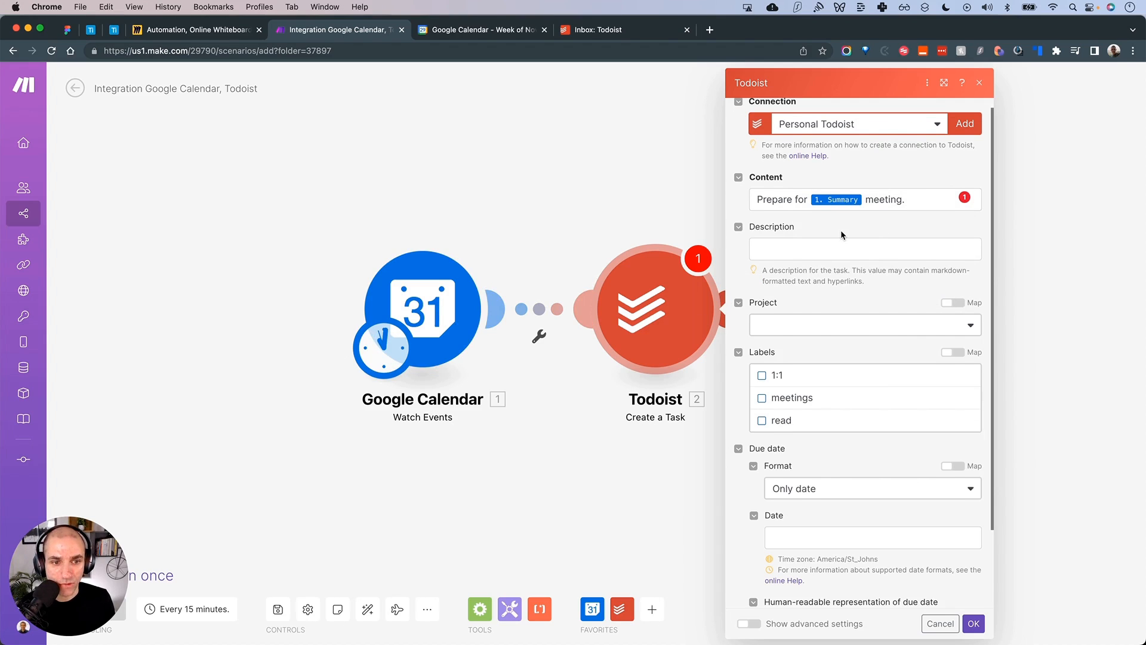
pyautogui.scroll(-3, 840, 230)
pyautogui.click(827, 269)
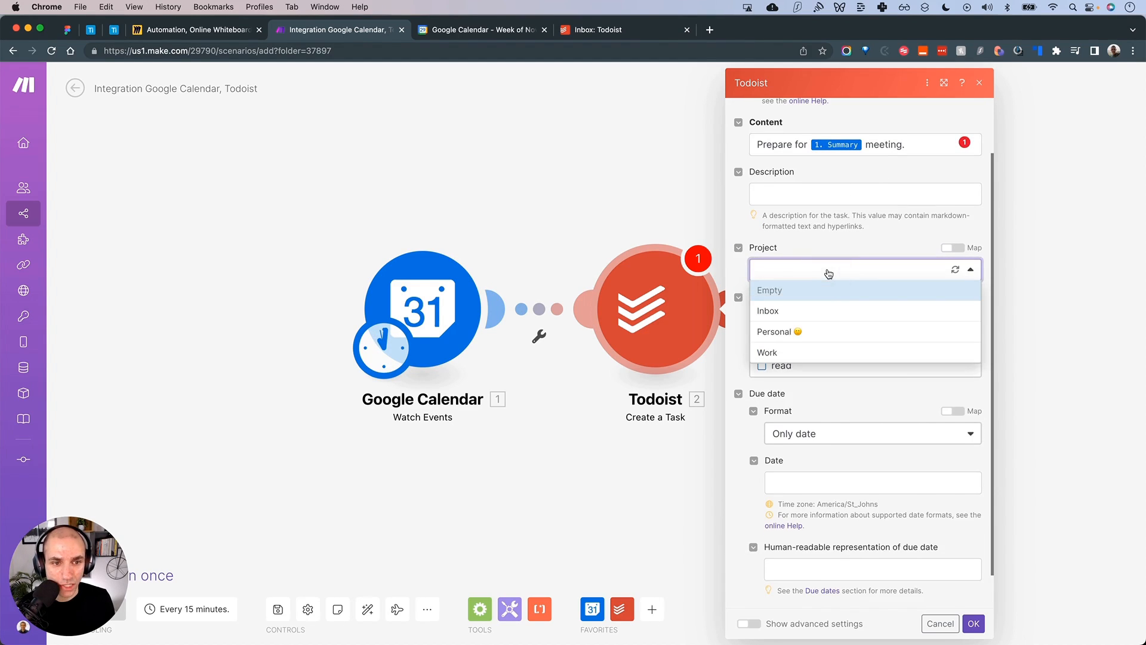
pyautogui.click(803, 311)
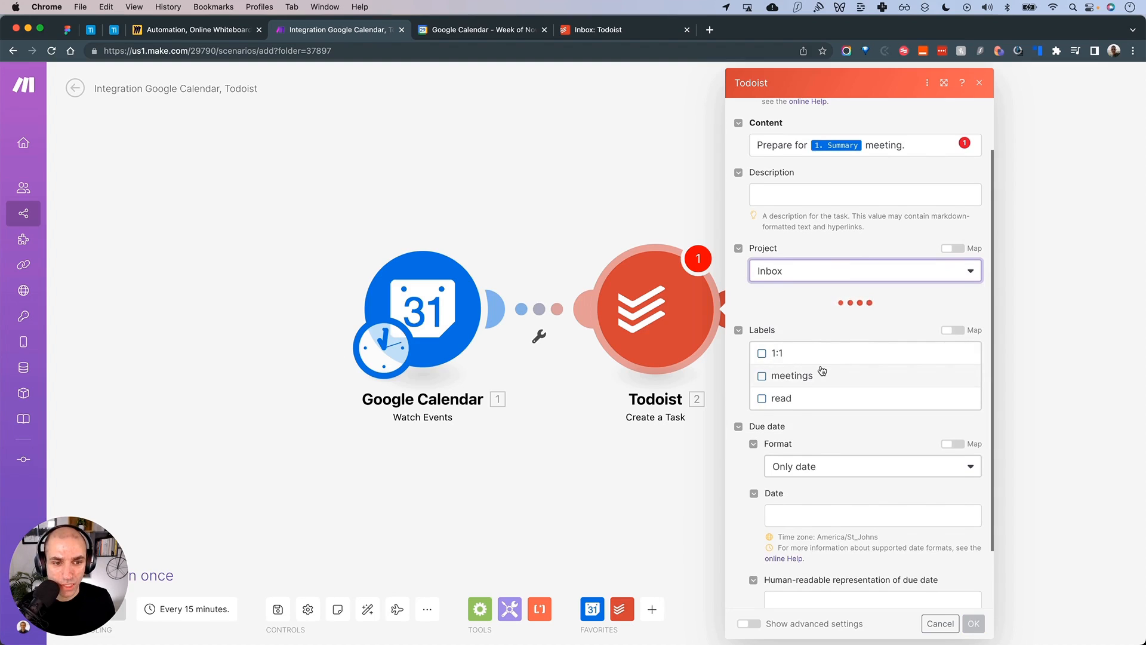
# Check the Due Date requirement of the Create Task workflow in Miro and return to the Todoist module in Make
pyautogui.scroll(-2, 821, 364)
pyautogui.scroll(-1, 824, 380)
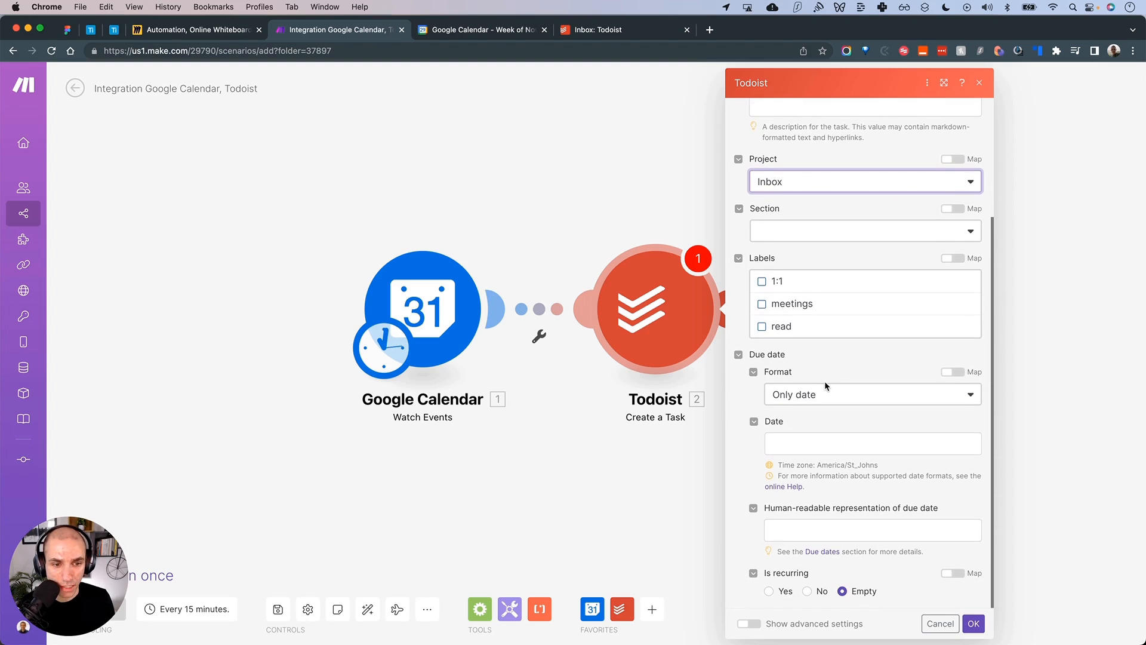
pyautogui.click(212, 30)
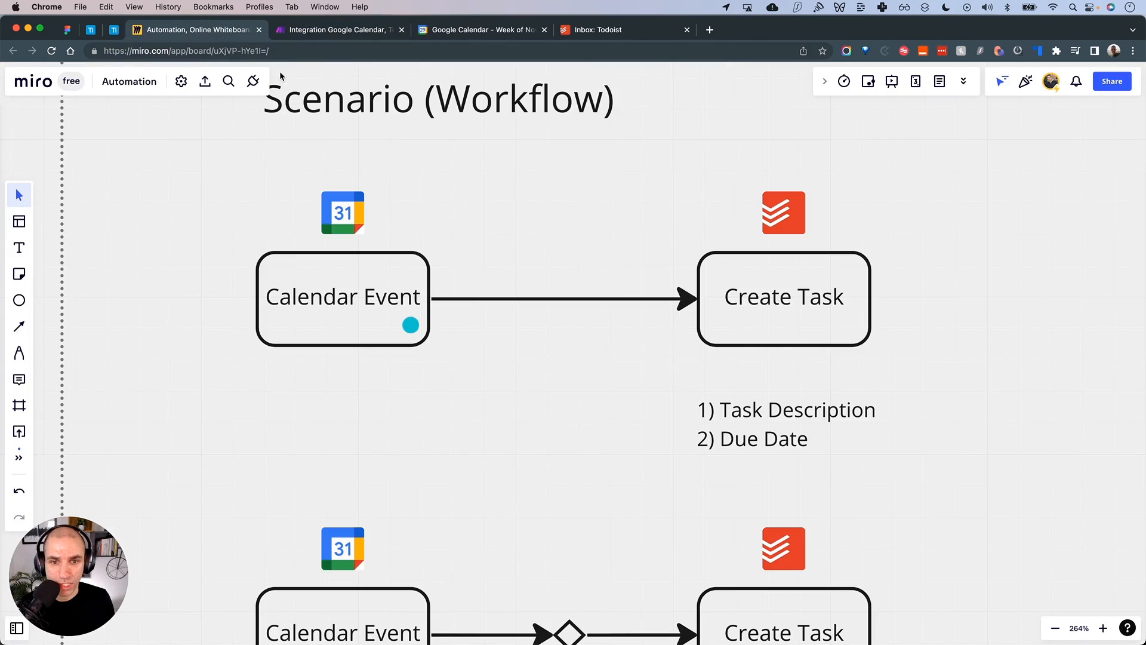
pyautogui.click(352, 31)
# Search the calendar event's mappable fields for "date", broaden the search to "d", and examine the available date and time fields
pyautogui.click(838, 445)
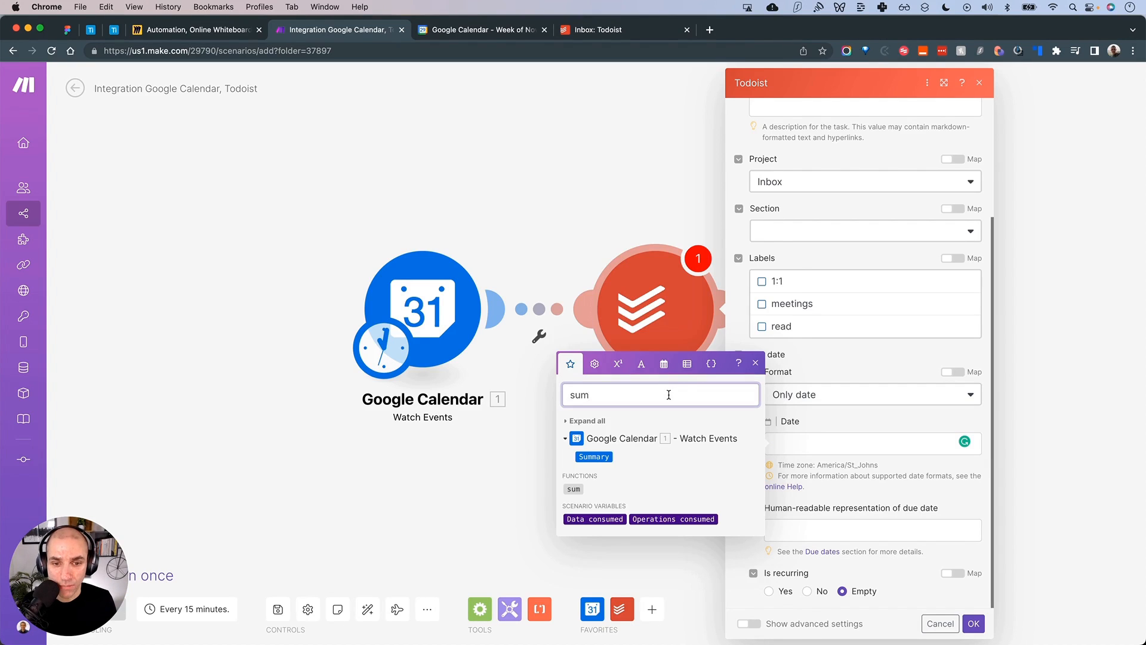
pyautogui.press('BackSpace')
pyautogui.press('BackSpace')
pyautogui.press('BackSpace')
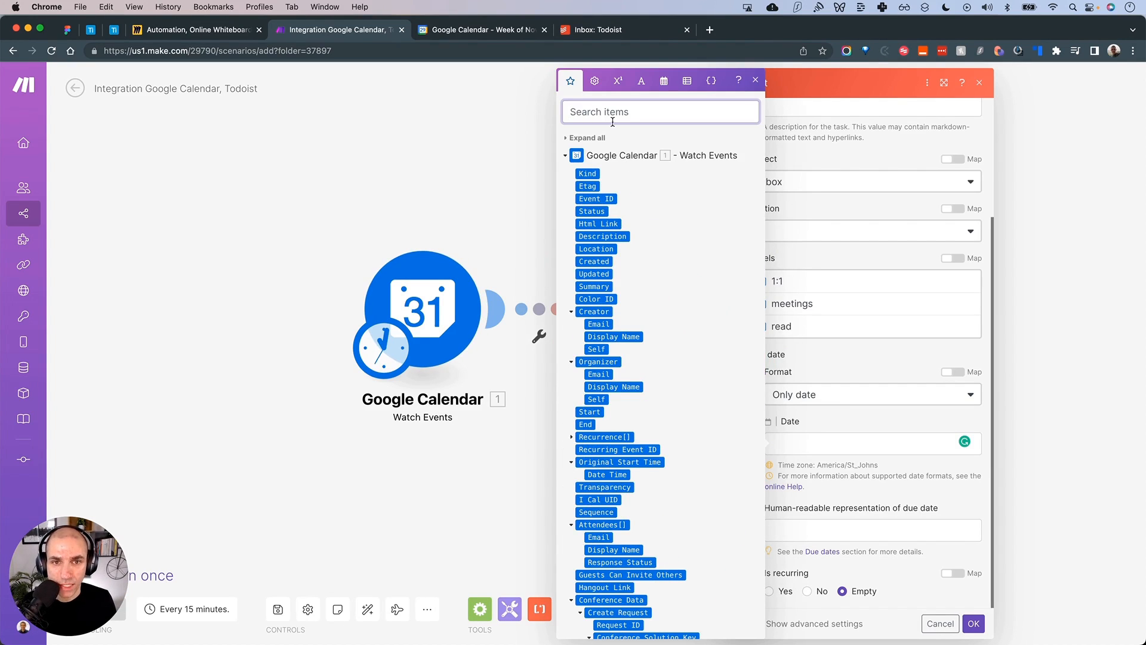
pyautogui.write('date')
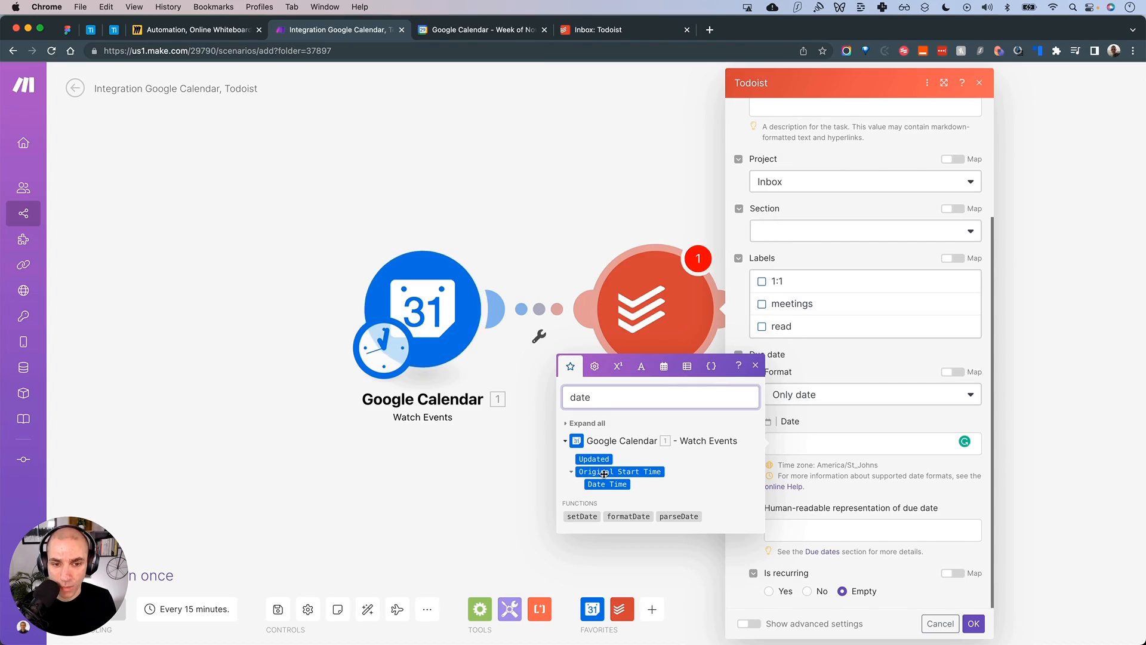
pyautogui.press('BackSpace')
pyautogui.press('BackSpace')
pyautogui.press('BackSpace')
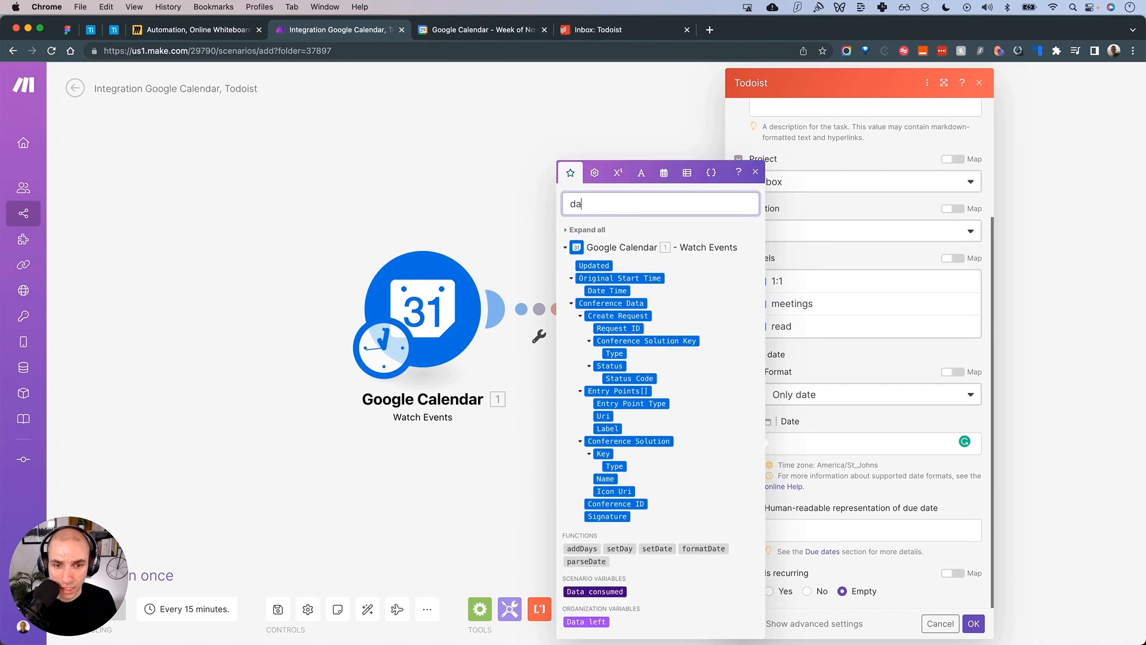
pyautogui.scroll(-5, 644, 437)
pyautogui.scroll(-1, 644, 438)
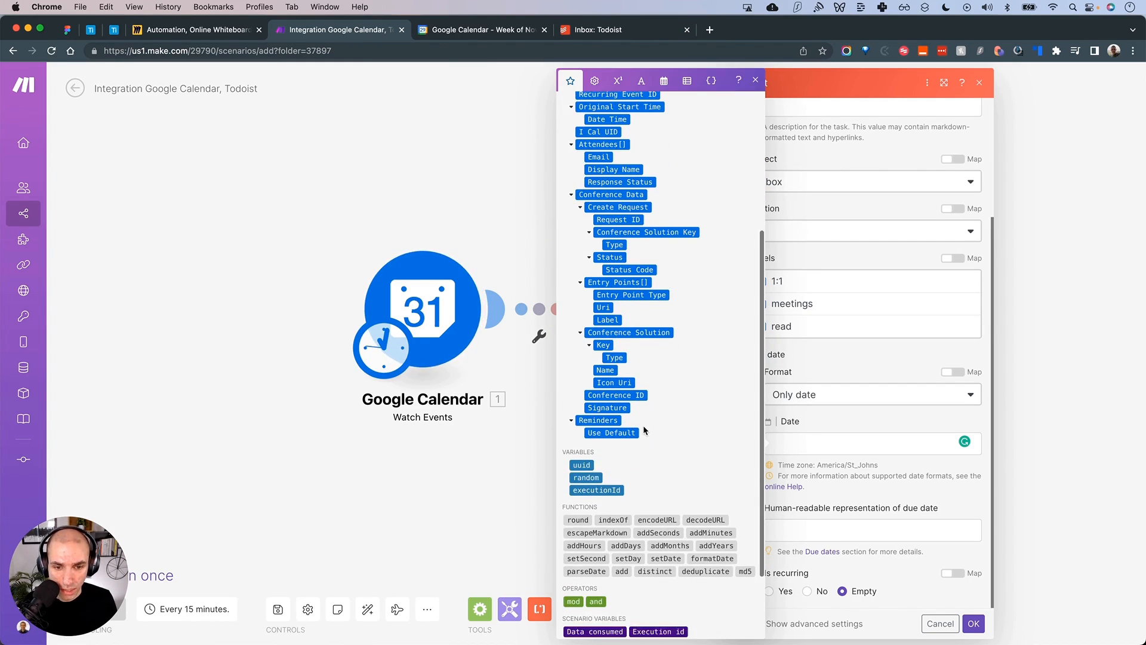
pyautogui.scroll(2, 644, 429)
pyautogui.scroll(1, 635, 347)
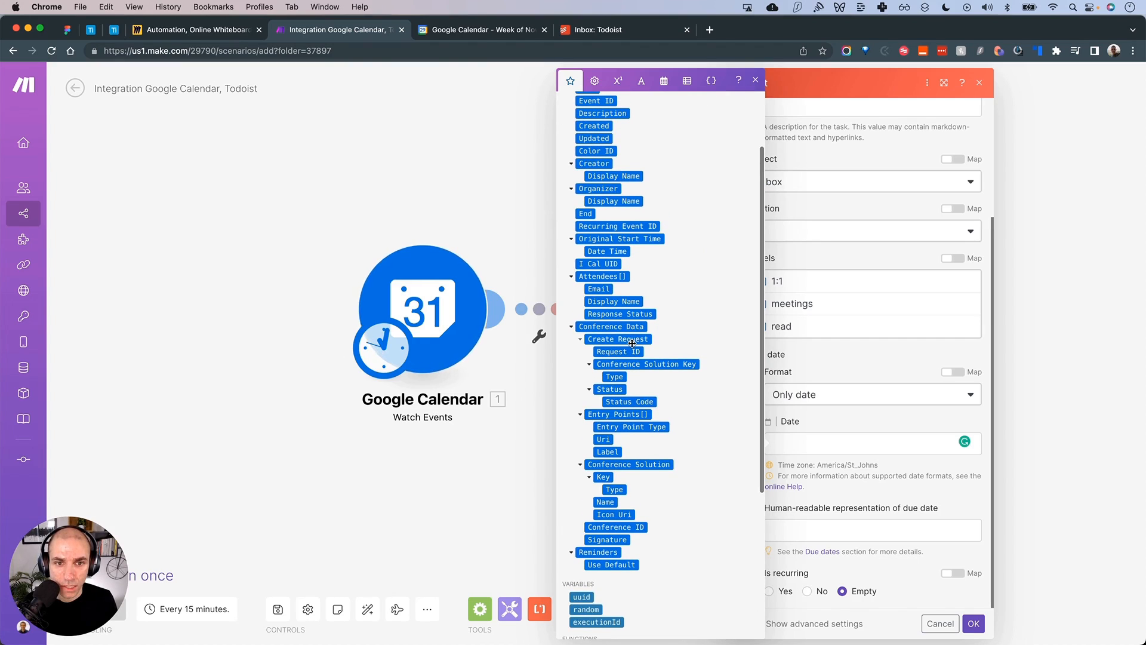
pyautogui.scroll(1, 626, 291)
pyautogui.scroll(1, 659, 299)
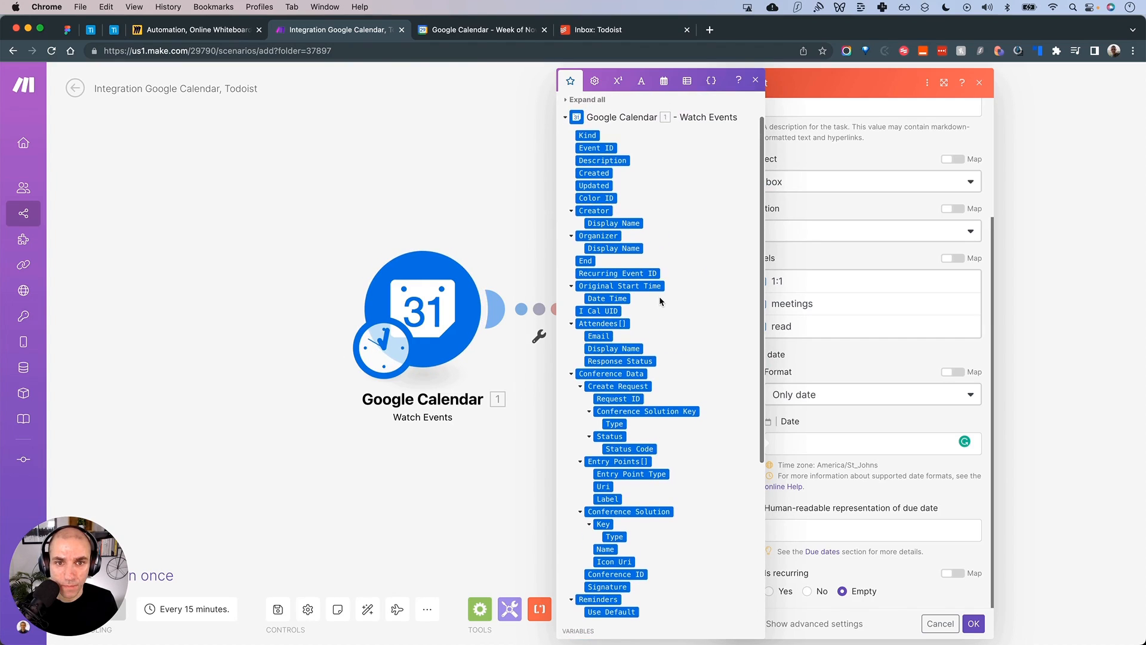
pyautogui.scroll(-1, 626, 382)
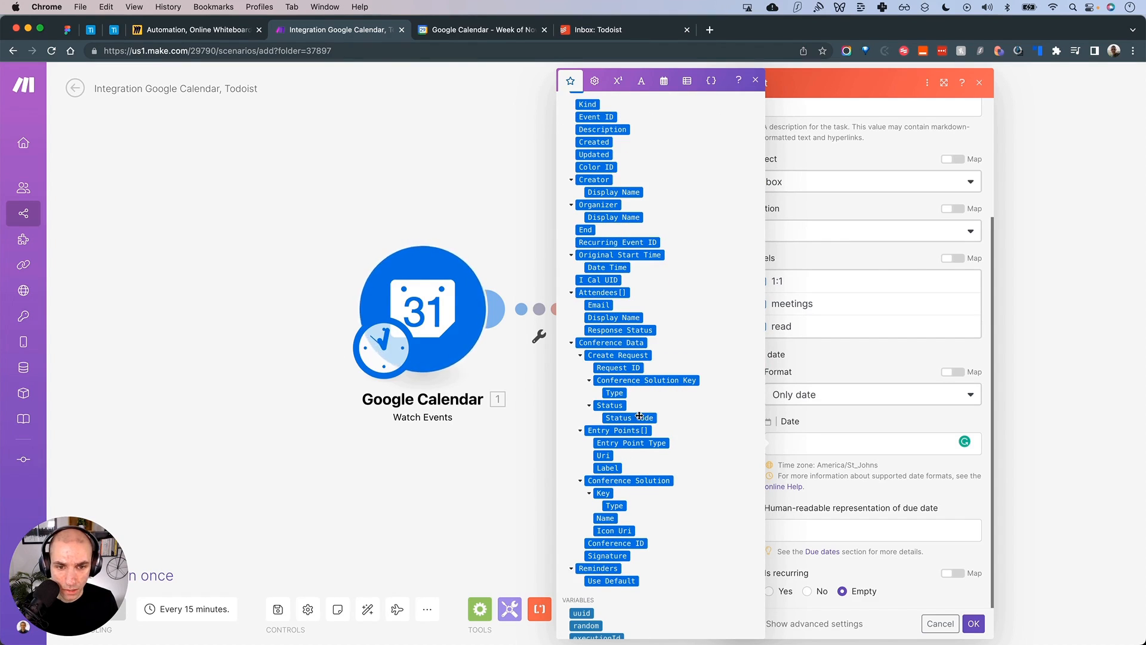
pyautogui.scroll(-1, 638, 394)
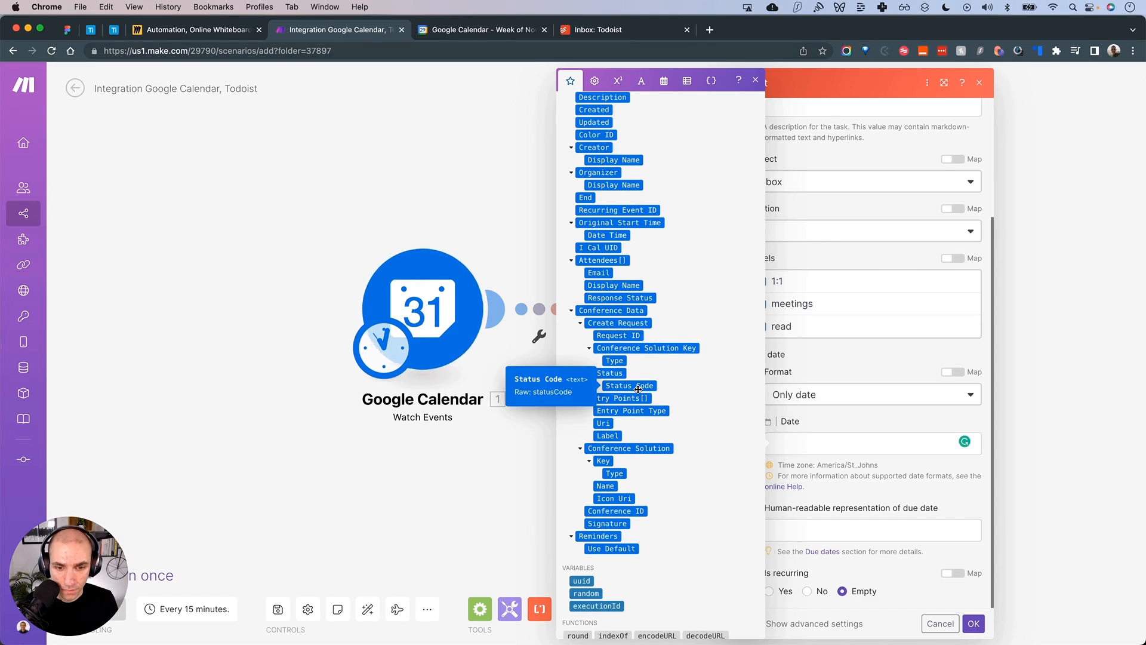
pyautogui.scroll(2, 638, 389)
pyautogui.write('d')
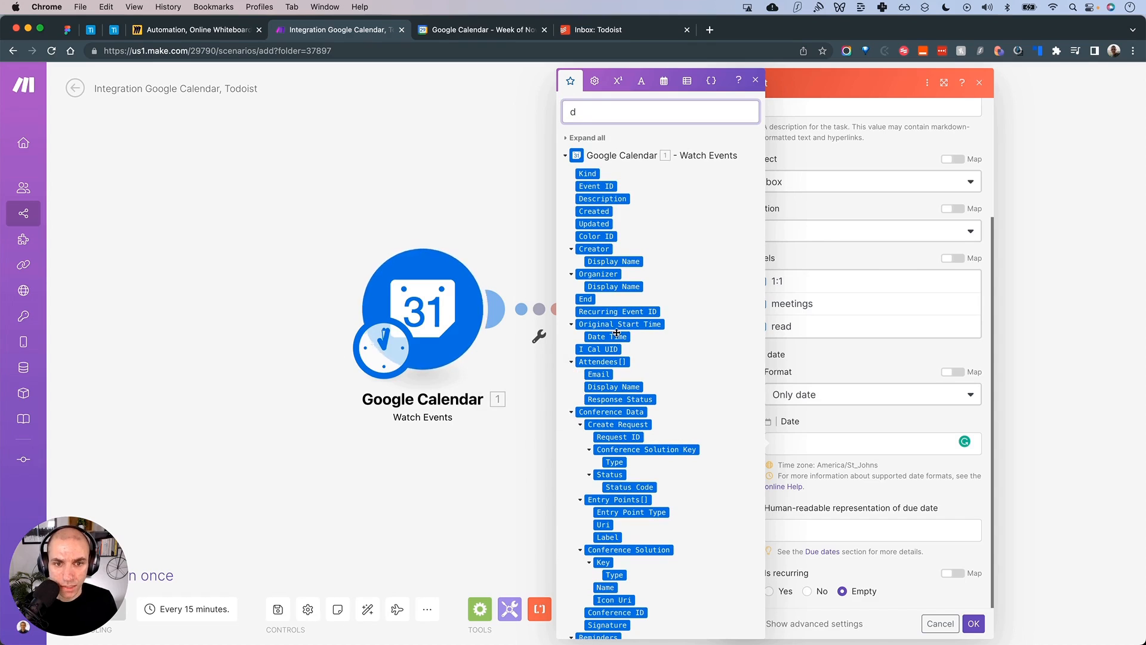
# Map the event's Original Start Time into the Todoist due date's Date and set its format to Date and time
pyautogui.click(823, 445)
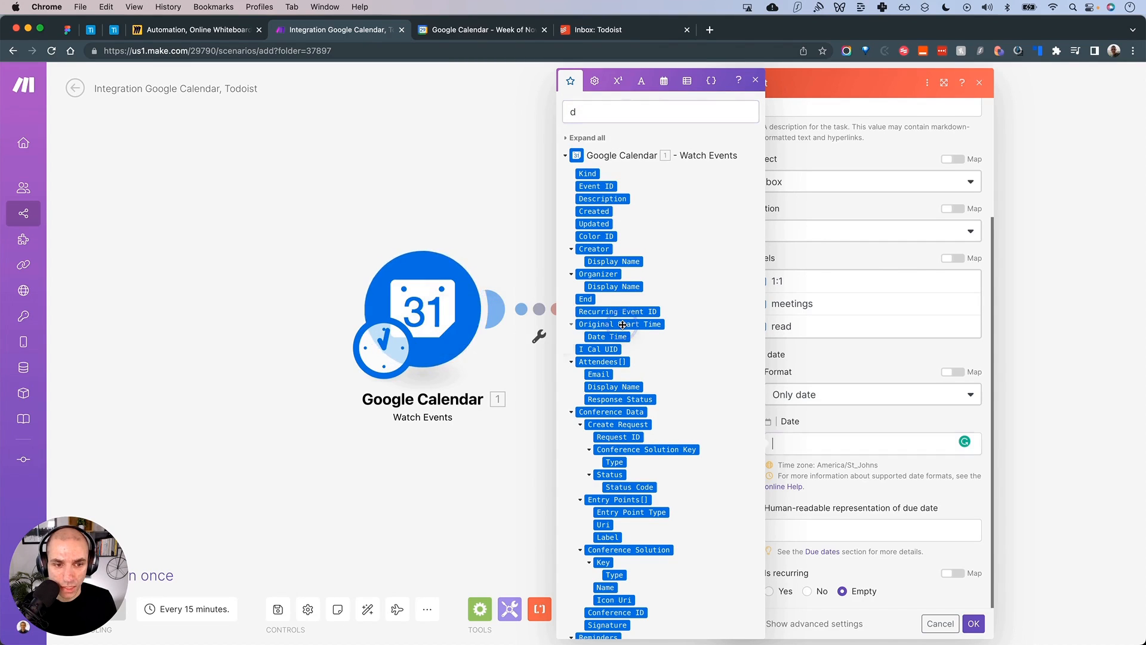
pyautogui.moveTo(648, 324); pyautogui.dragTo(848, 445)
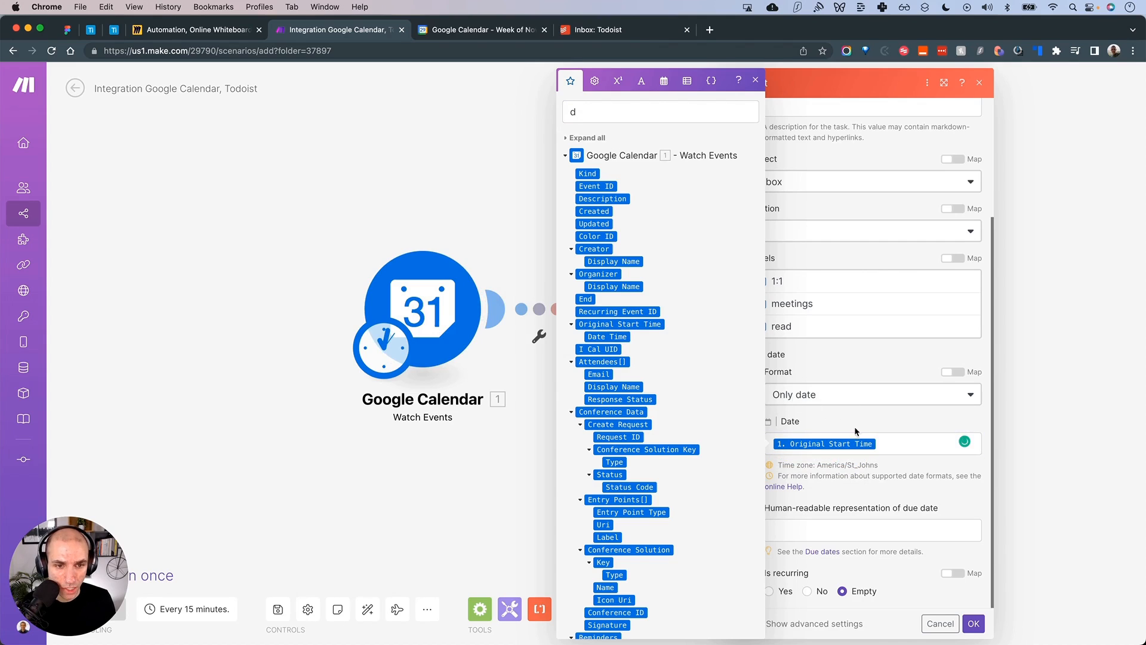
pyautogui.click(756, 80)
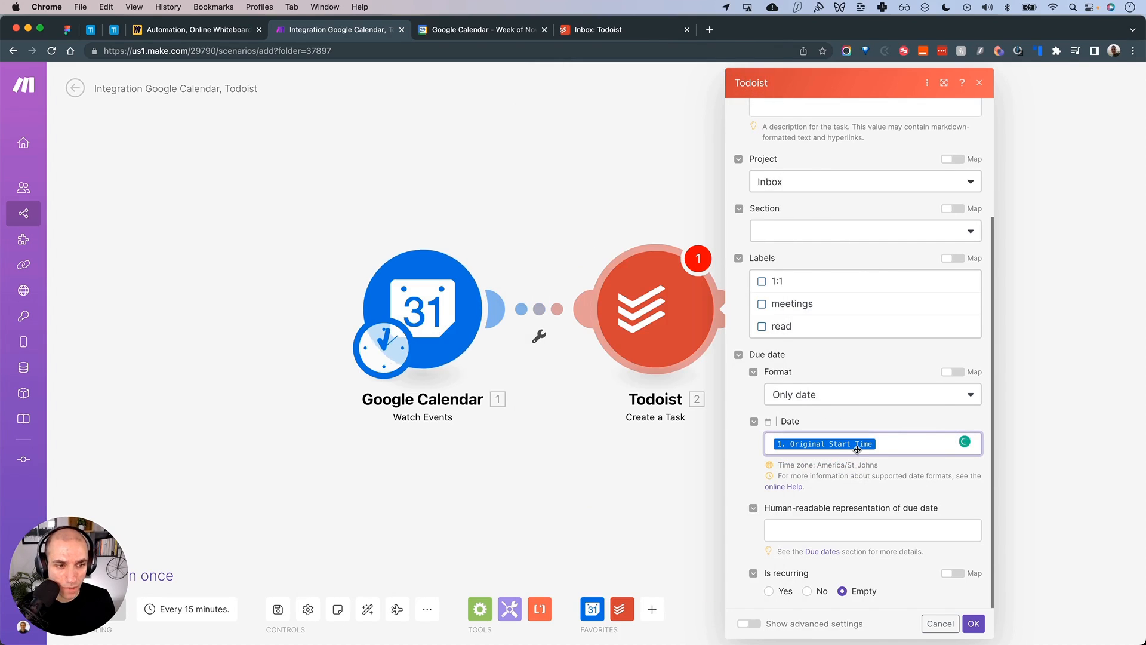
pyautogui.click(897, 395)
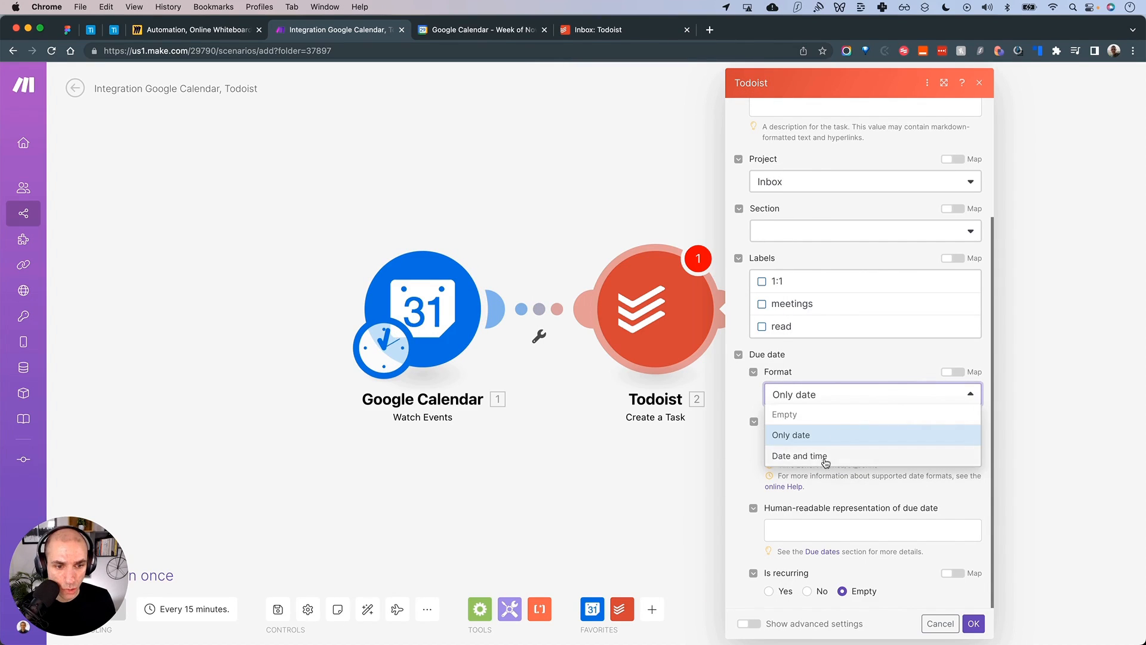
pyautogui.click(826, 456)
pyautogui.click(894, 425)
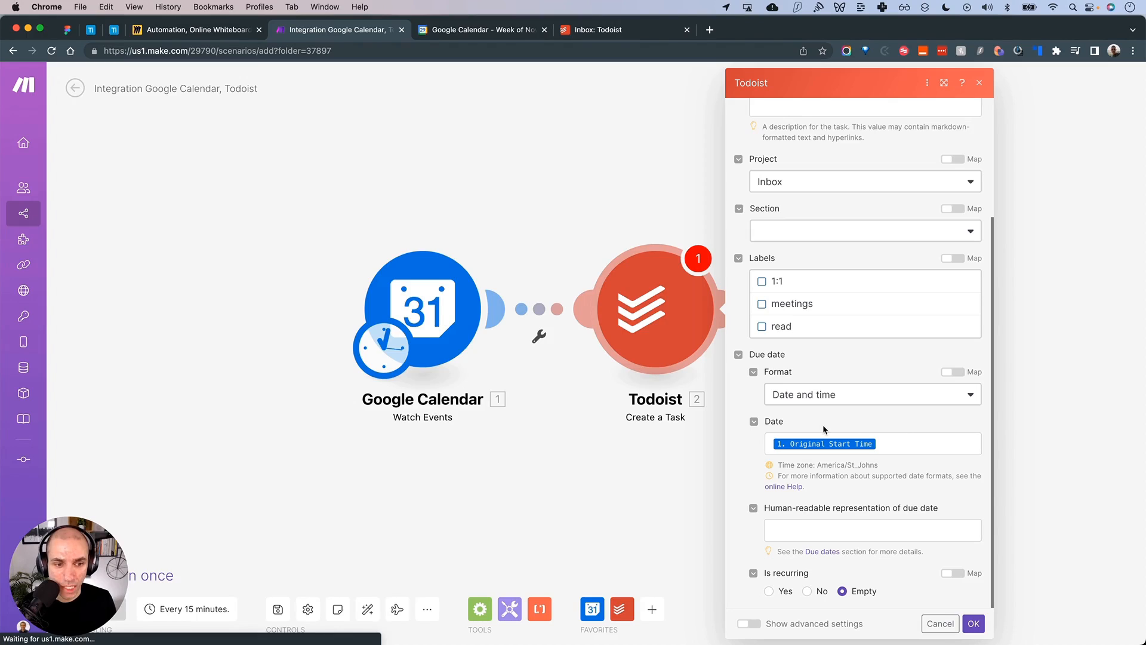
# Map Original Start Time into the human-readable representation of the due date and confirm the Todoist module's settings
pyautogui.click(827, 531)
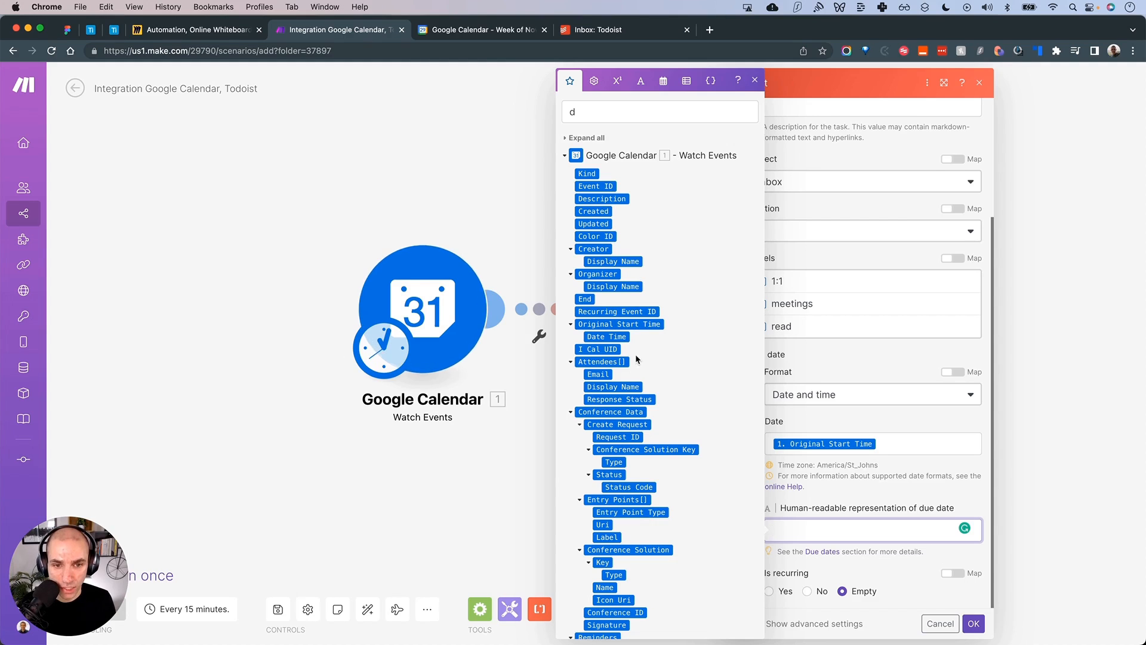
pyautogui.moveTo(621, 324); pyautogui.dragTo(841, 529)
pyautogui.click(848, 491)
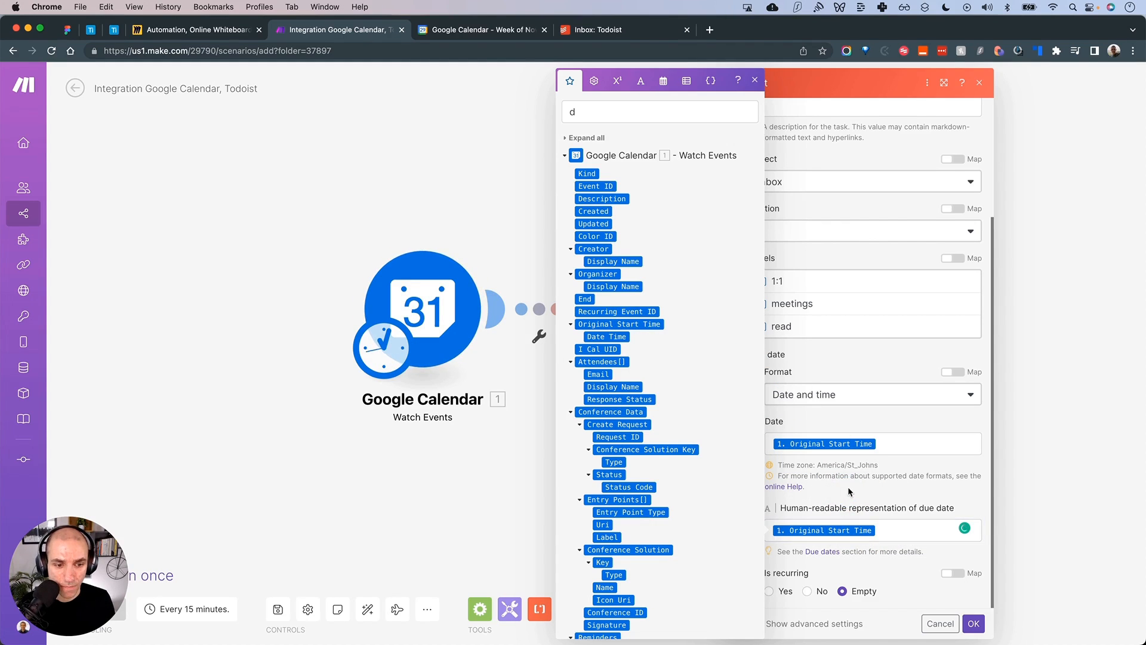
pyautogui.click(496, 491)
pyautogui.click(710, 322)
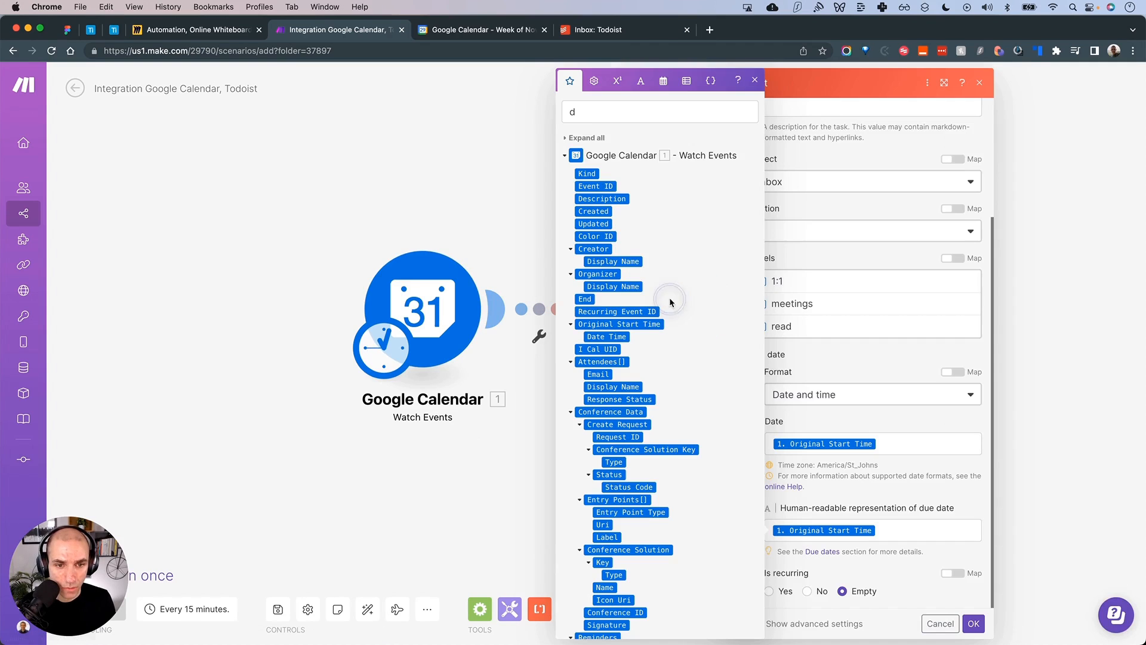
pyautogui.click(756, 84)
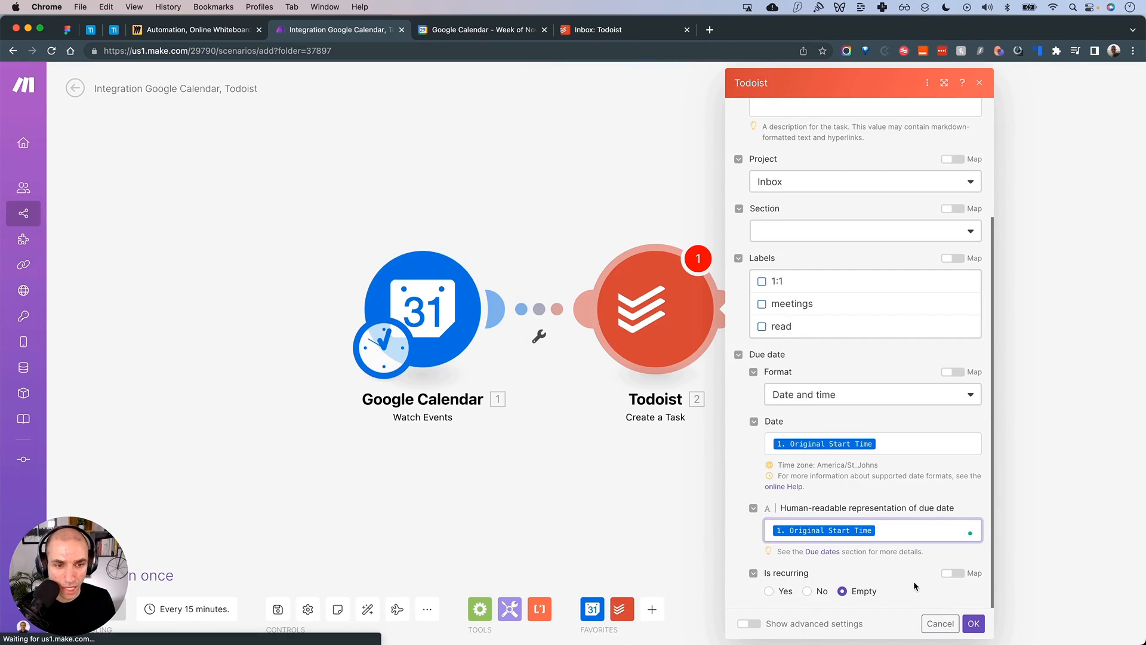
pyautogui.scroll(3, 844, 230)
pyautogui.scroll(-3, 856, 268)
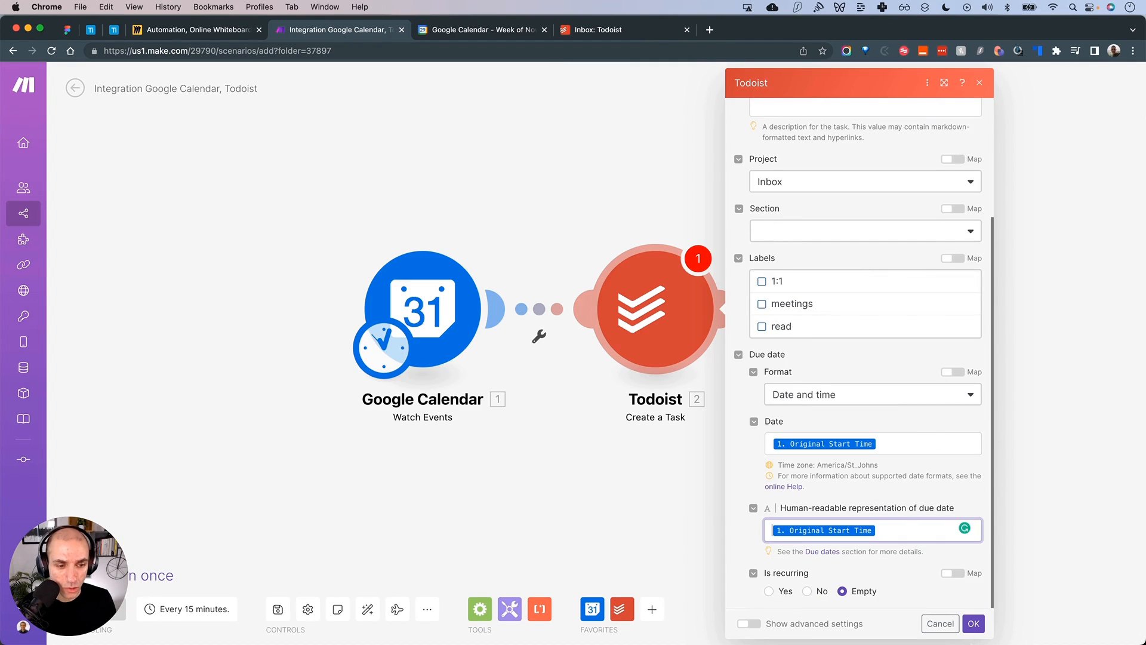
pyautogui.click(974, 623)
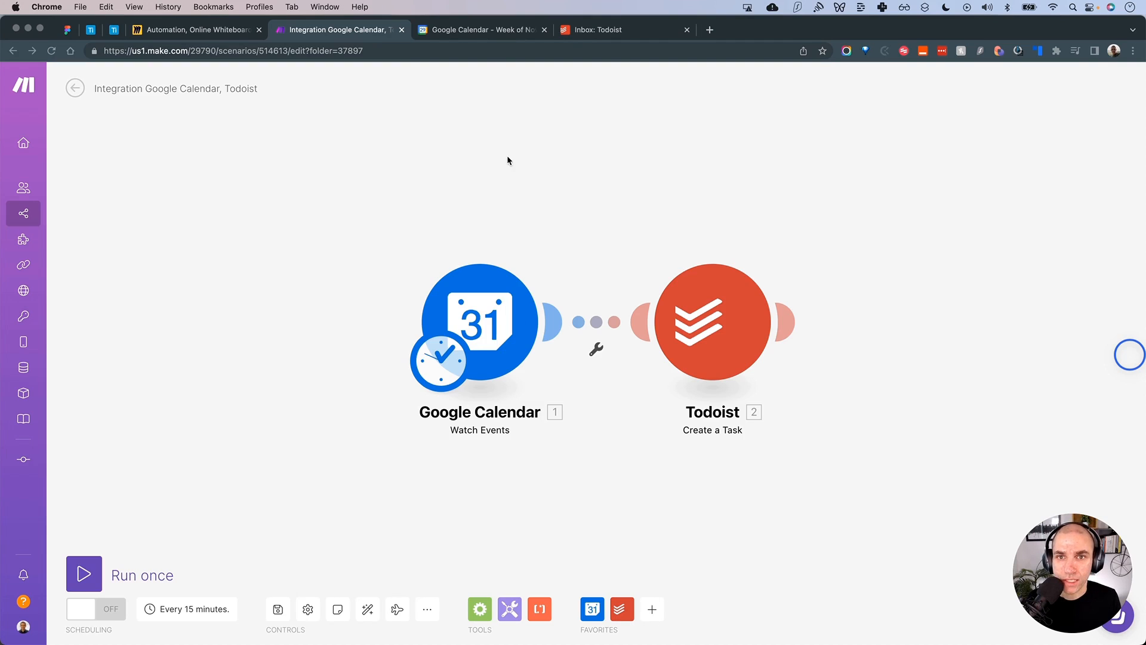
# Create and save a Google Calendar event titled "Stand-Up" on Nov 29, 2022 from 12:00pm to 12:15pm
pyautogui.click(471, 33)
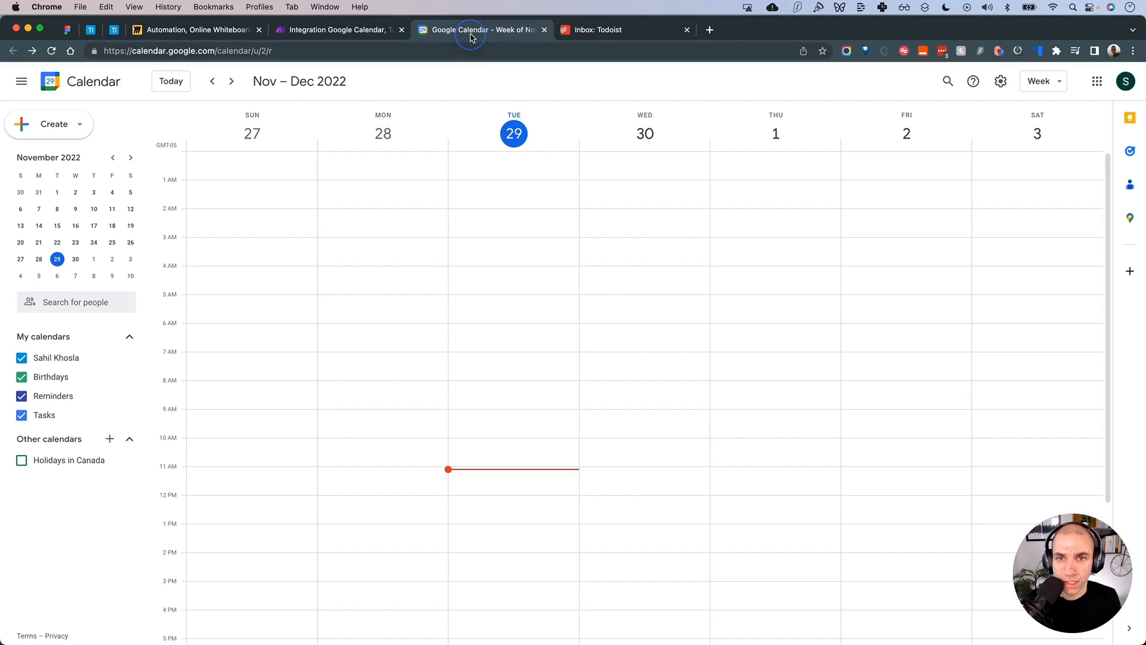
pyautogui.click(496, 428)
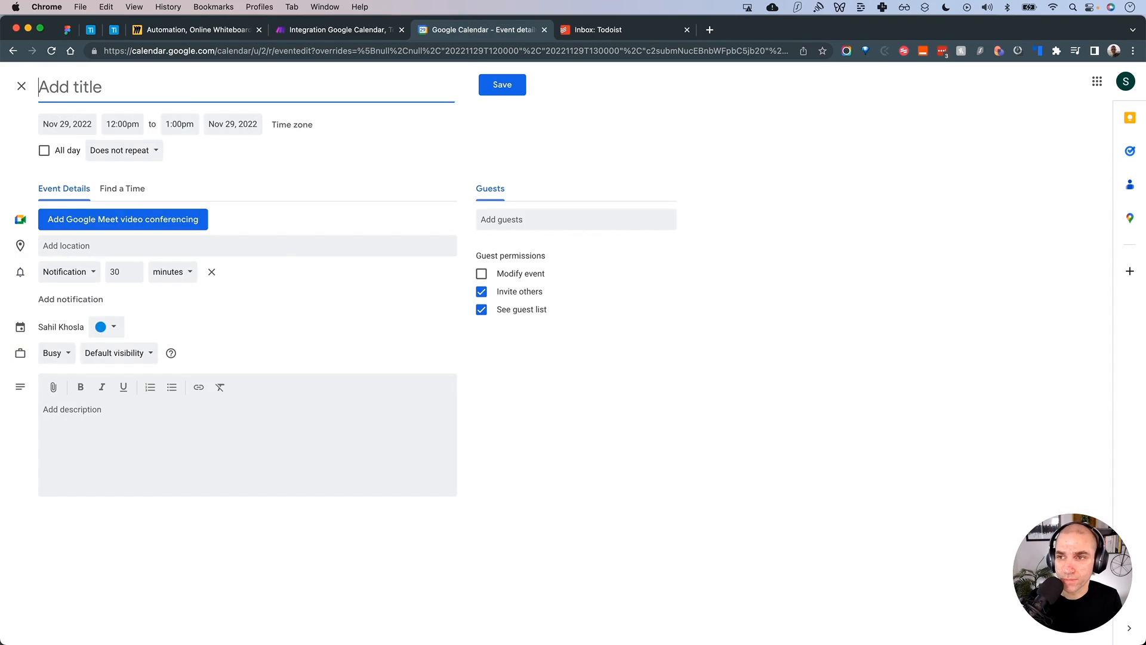
pyautogui.write('Statn')
pyautogui.press('BackSpace')
pyautogui.write('nd-Up')
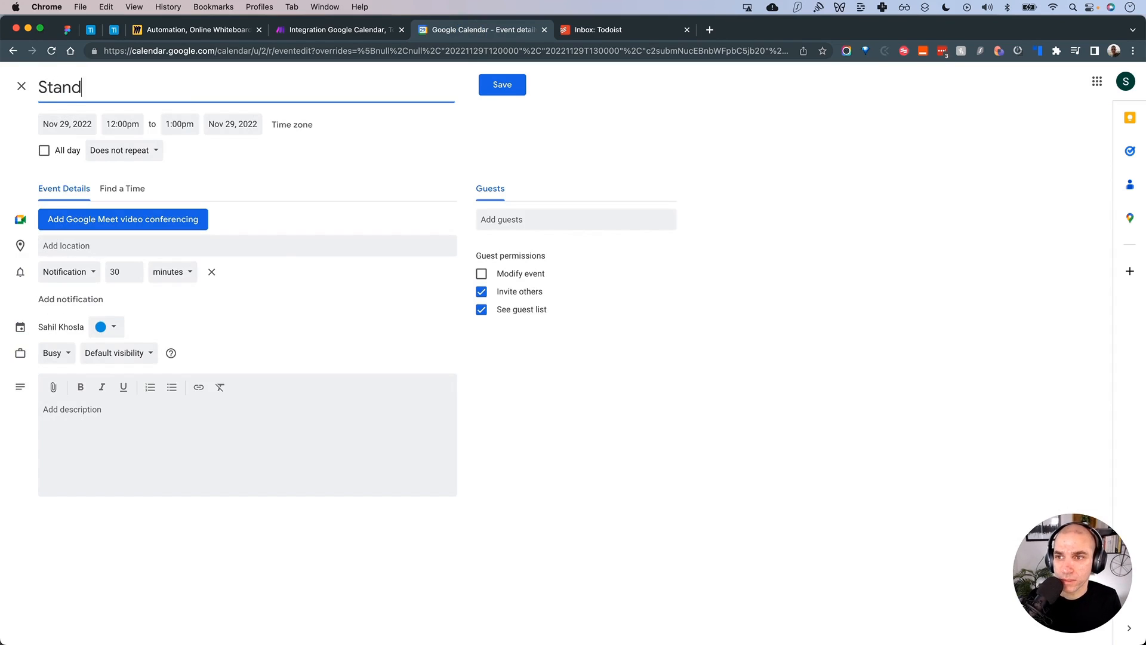
pyautogui.click(180, 124)
pyautogui.scroll(3, 214, 179)
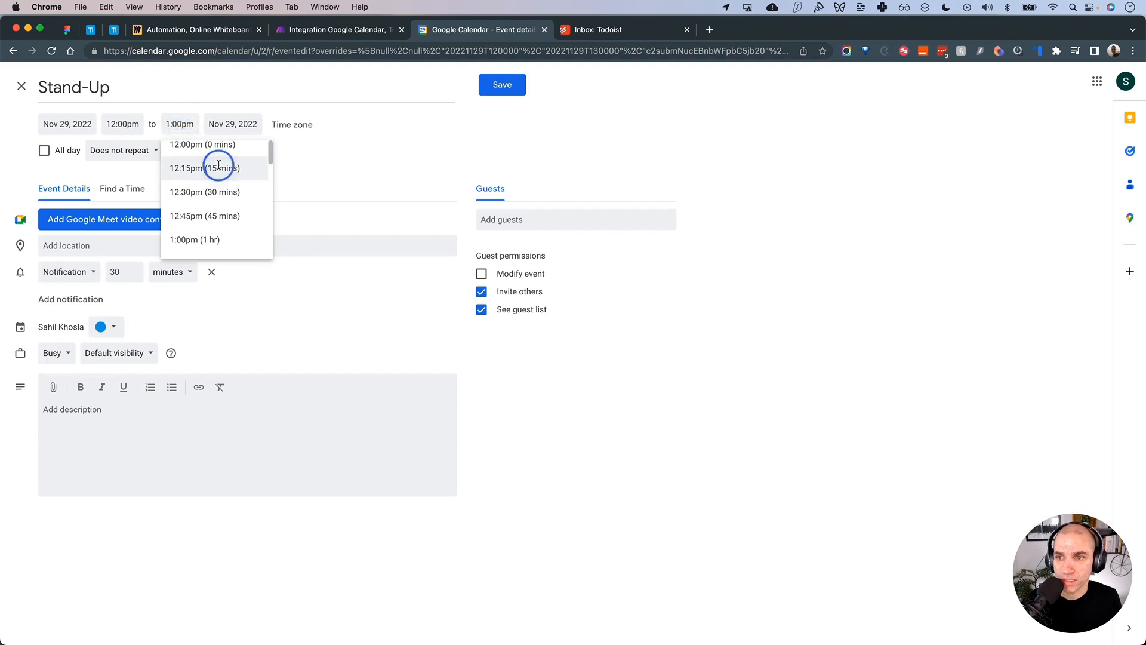
pyautogui.click(219, 167)
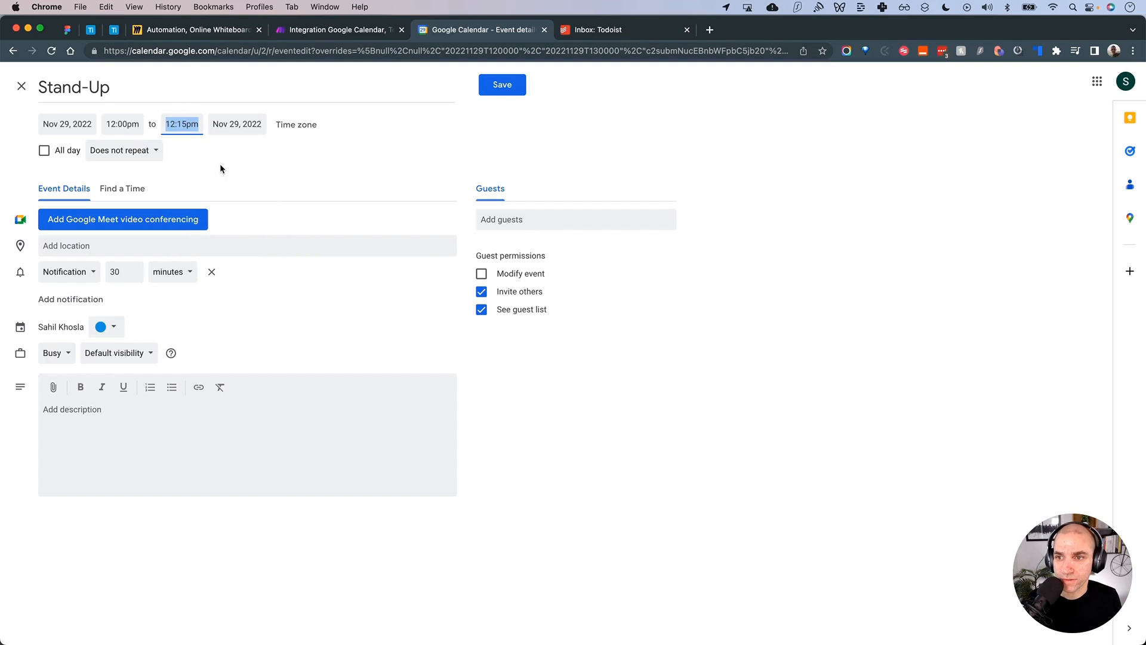
pyautogui.click(502, 86)
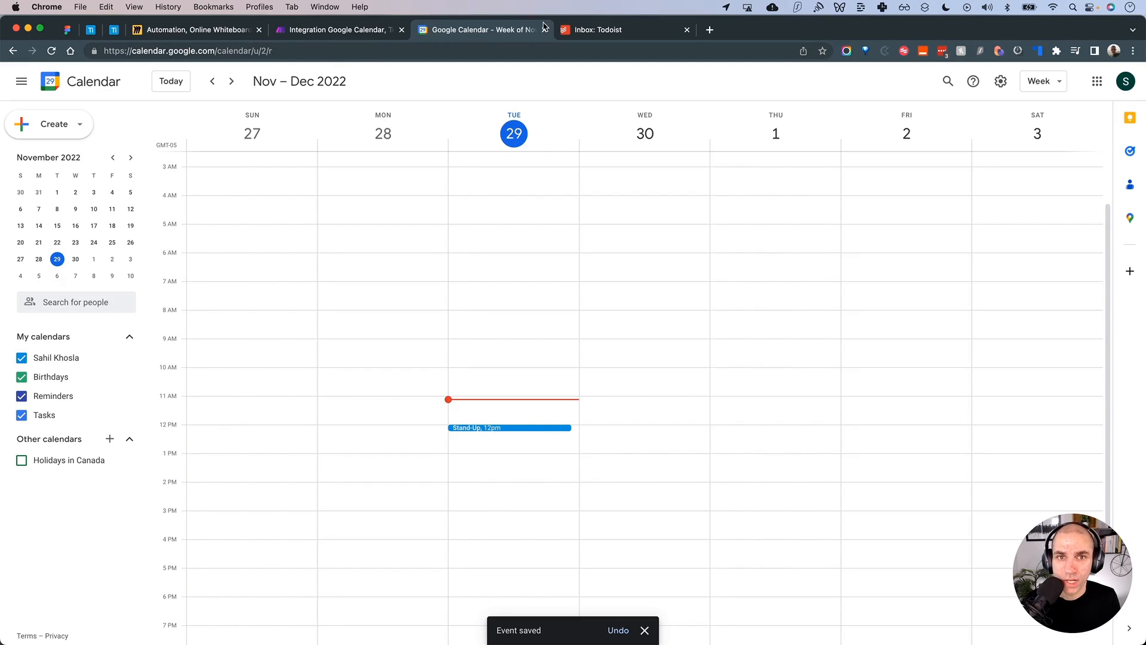
# Check the Todoist Inbox and the new calendar event, and run the Make scenario once
pyautogui.click(608, 31)
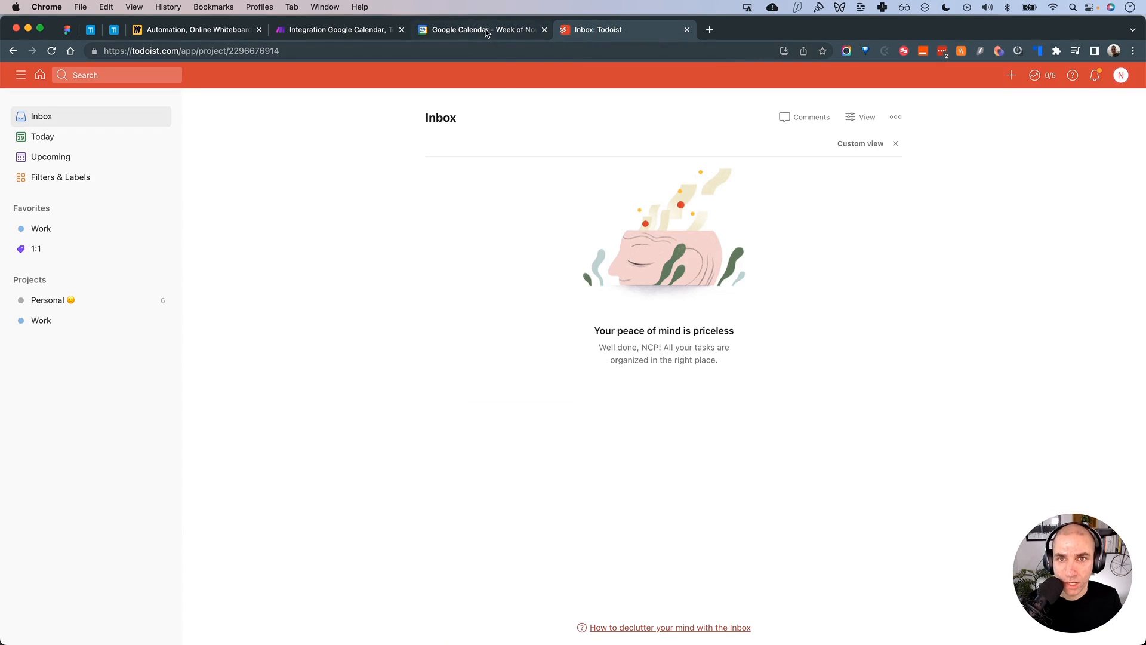
pyautogui.click(486, 30)
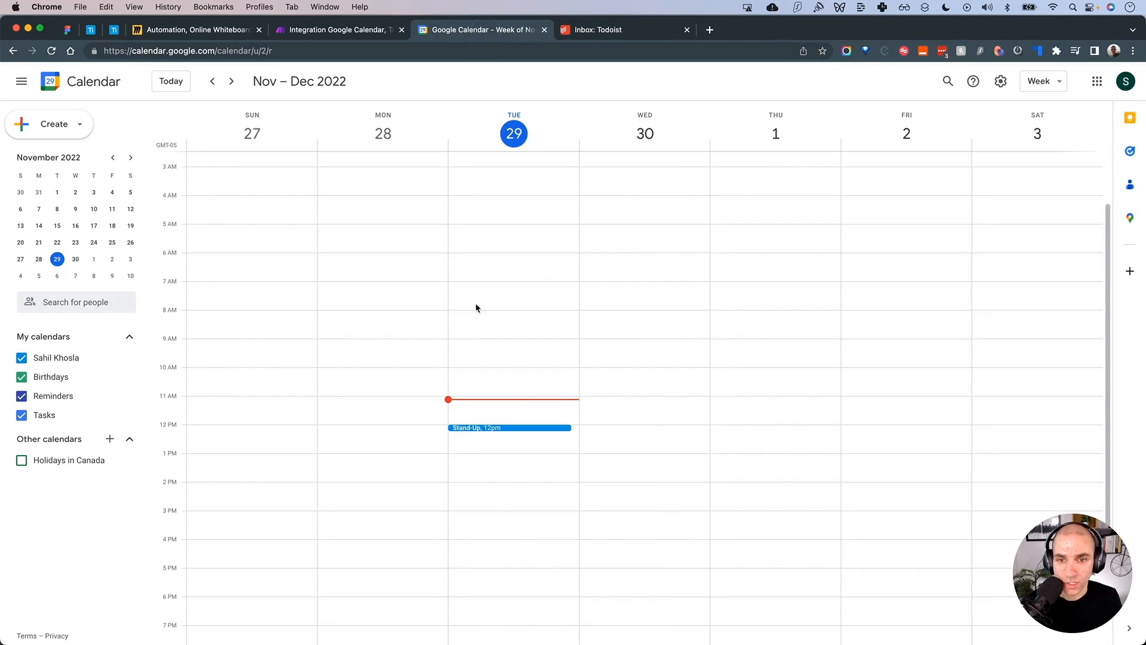
pyautogui.click(342, 31)
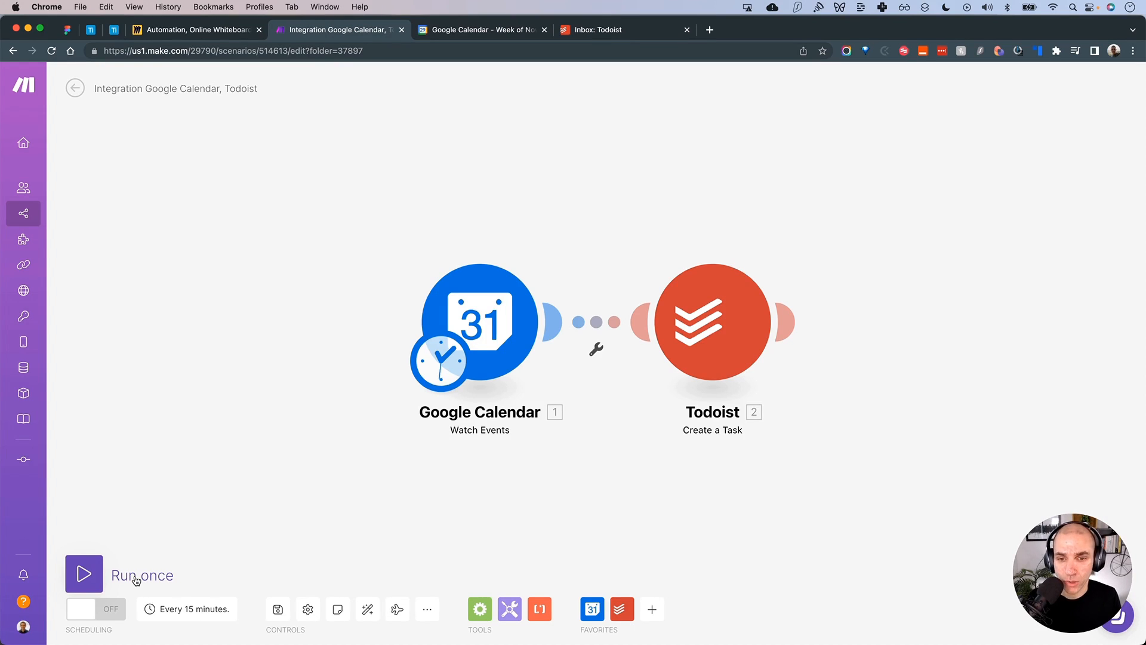
pyautogui.click(85, 584)
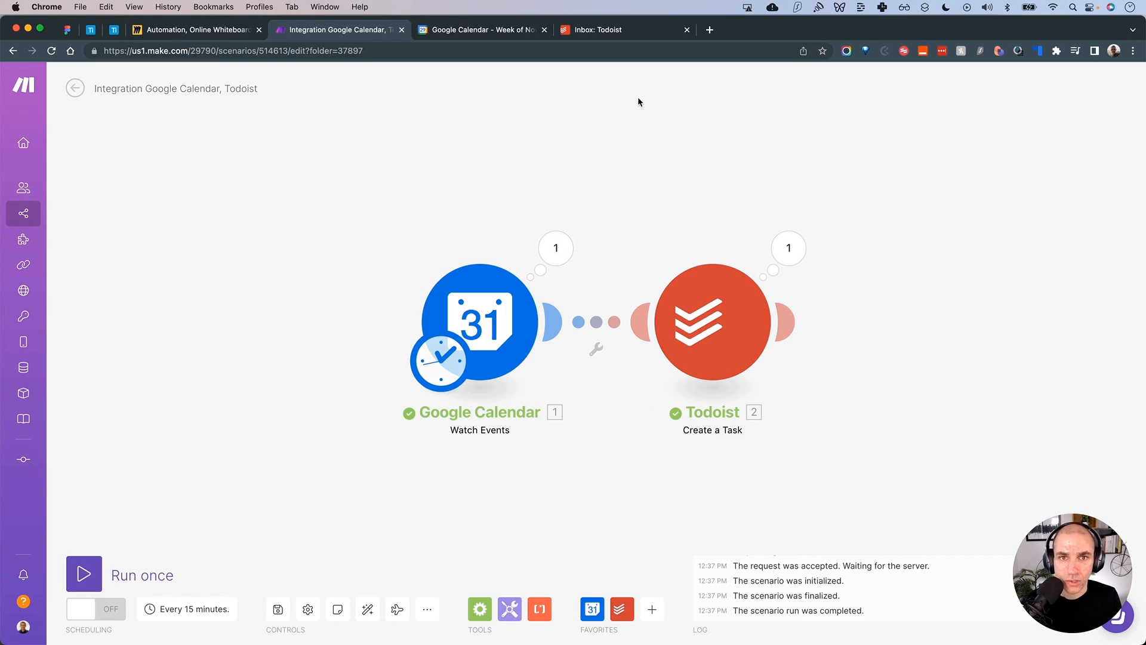
# Check the due date of the "Prepare for Stand-Up meeting." task in Todoist and reopen the Todoist module's settings in Make
pyautogui.click(625, 37)
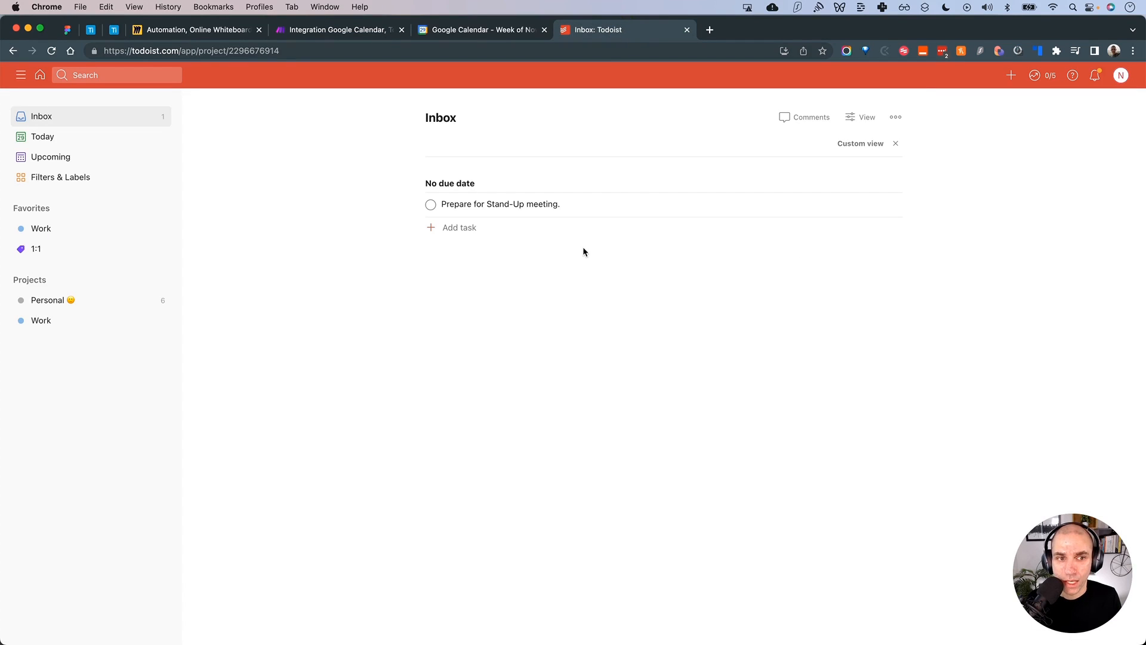
pyautogui.click(529, 206)
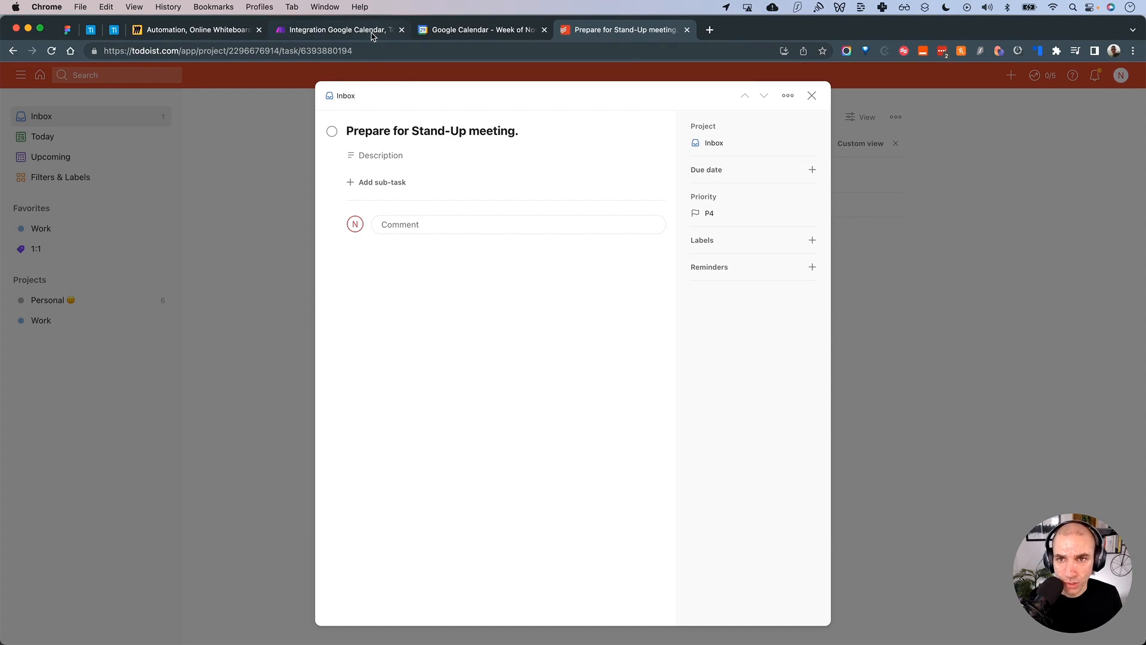
pyautogui.click(338, 30)
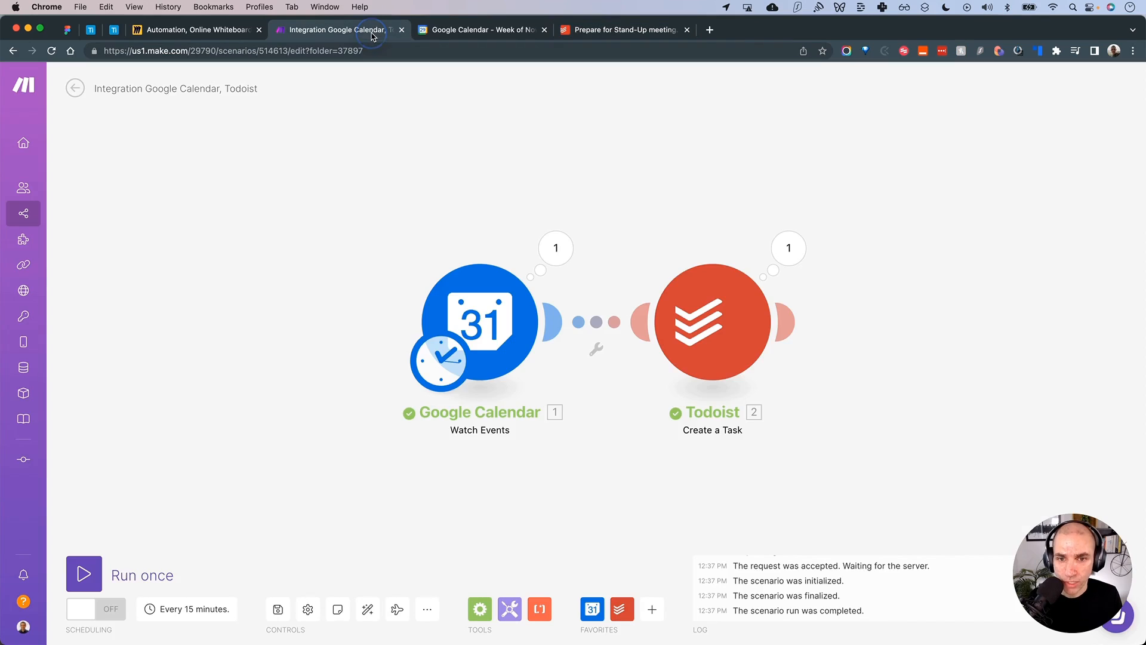
pyautogui.click(718, 328)
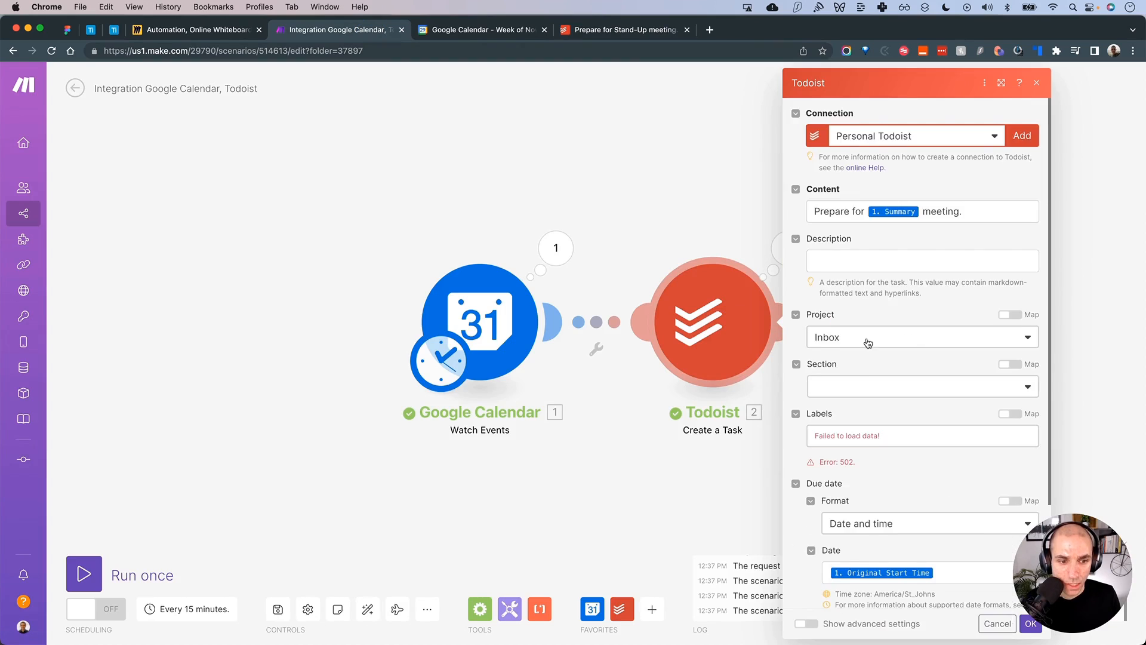
# Replace Original Start Time with the calendar event's Start value in the Todoist module's due date Date field
pyautogui.scroll(-5, 866, 338)
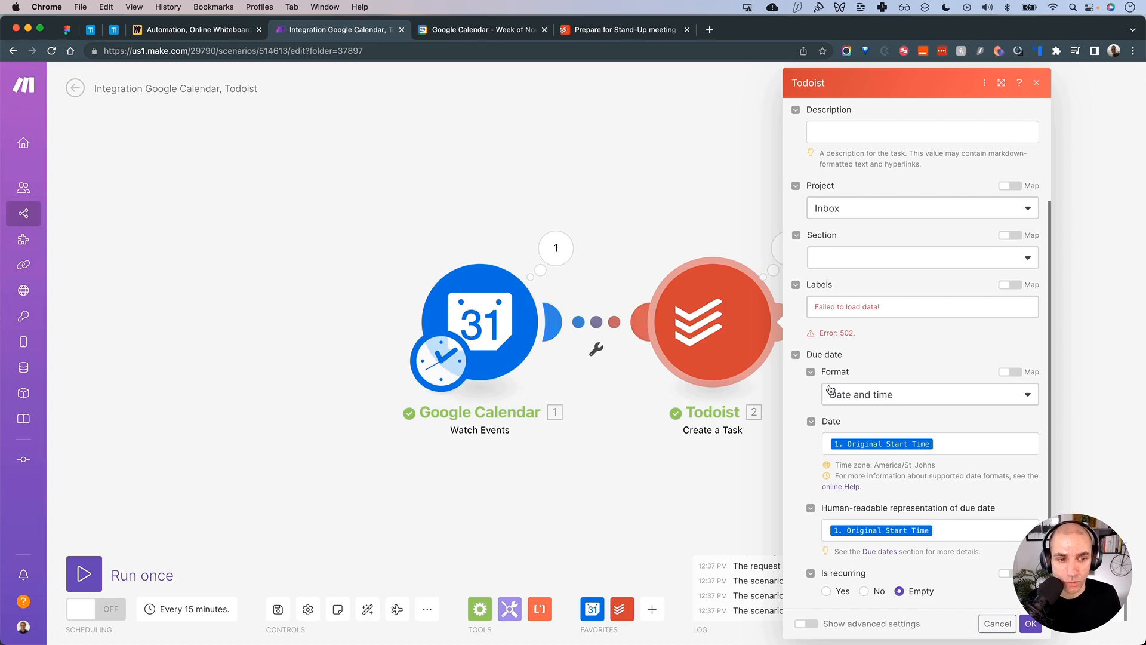
pyautogui.click(951, 442)
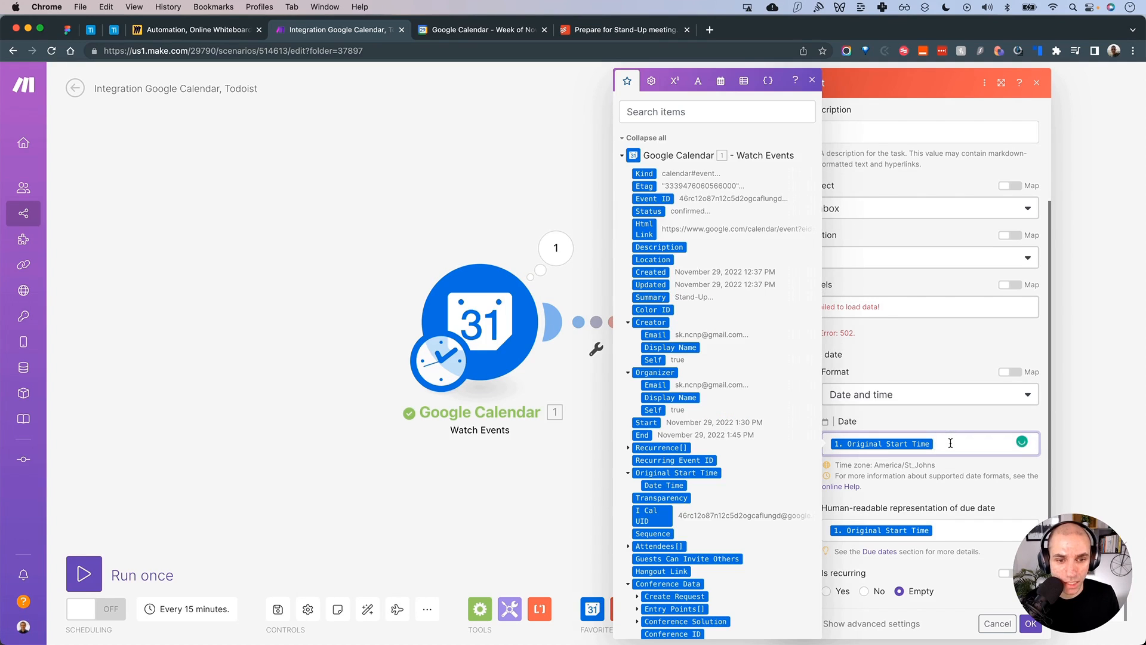
pyautogui.scroll(-3, 741, 385)
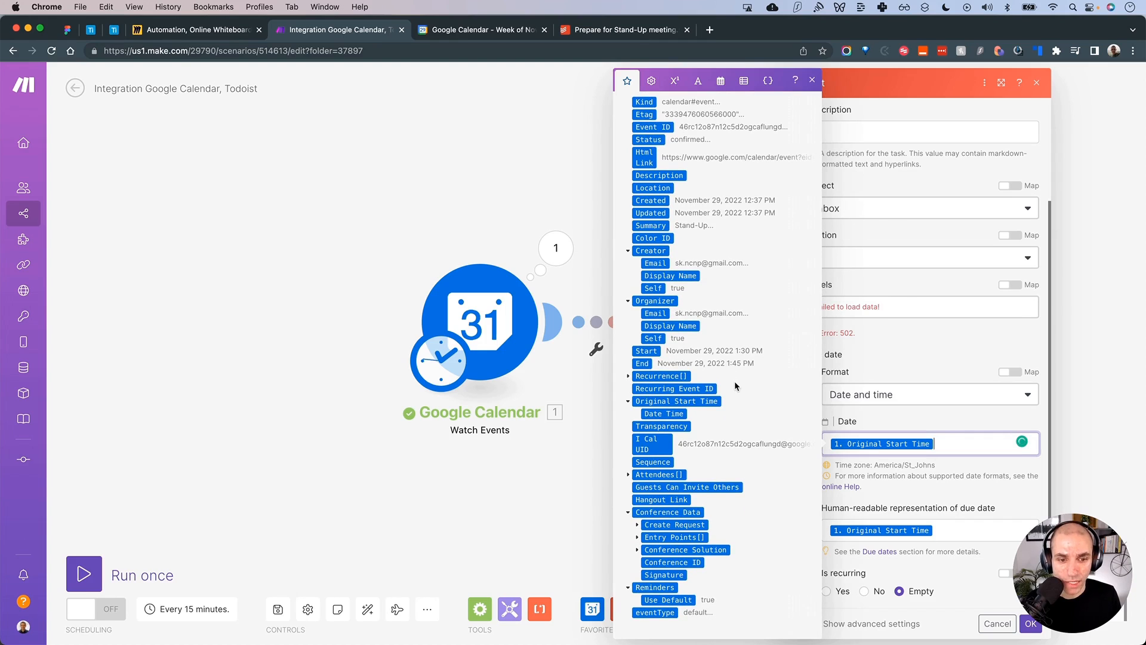
pyautogui.scroll(3, 734, 382)
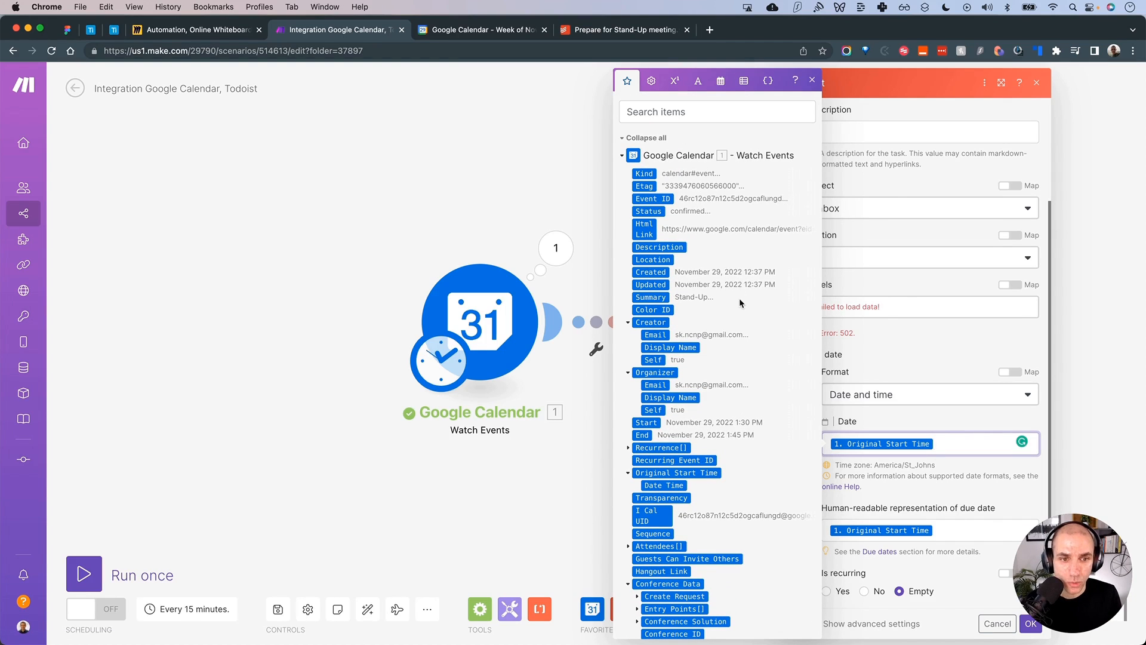
pyautogui.scroll(5, 739, 303)
pyautogui.scroll(-1, 427, 486)
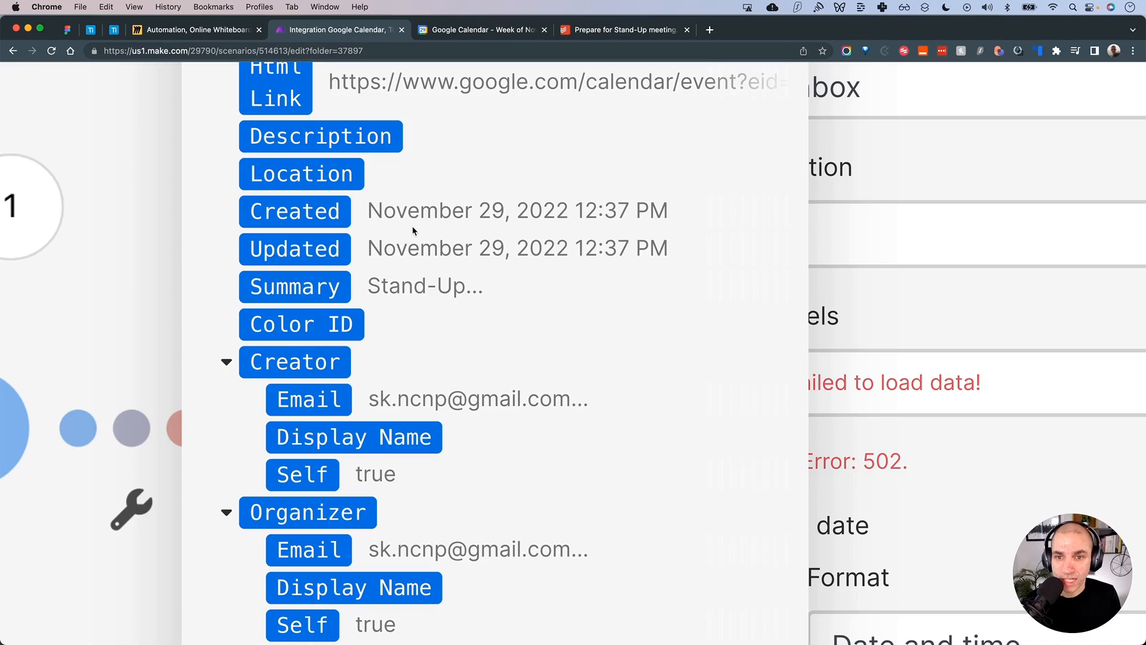
pyautogui.scroll(-2, 435, 250)
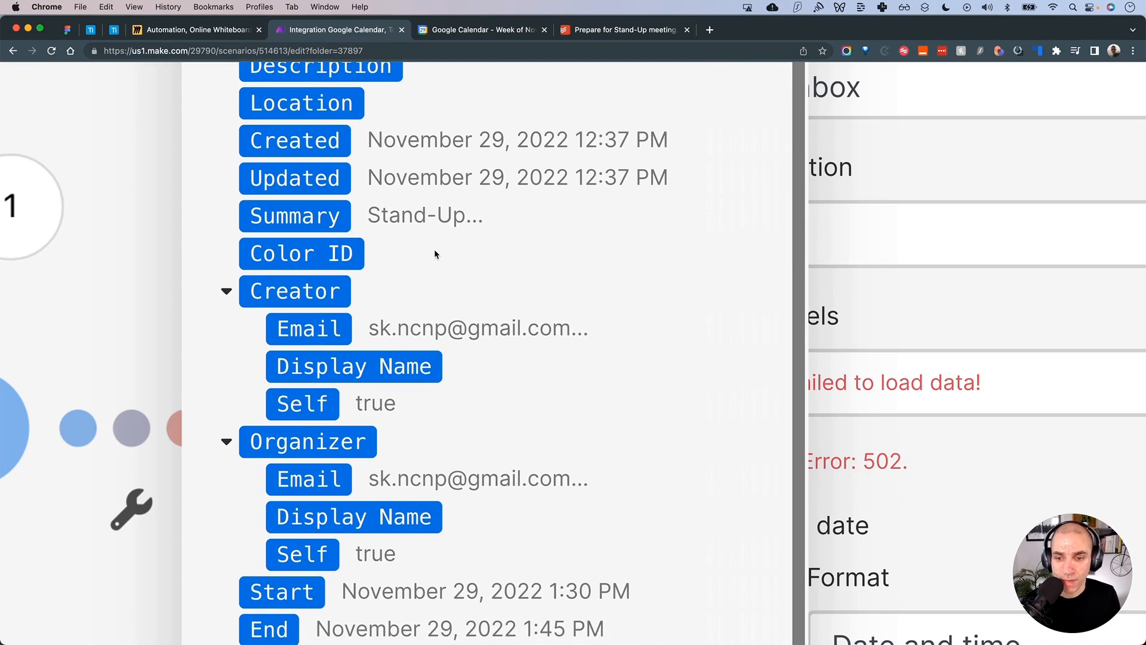
pyautogui.scroll(-5, 435, 250)
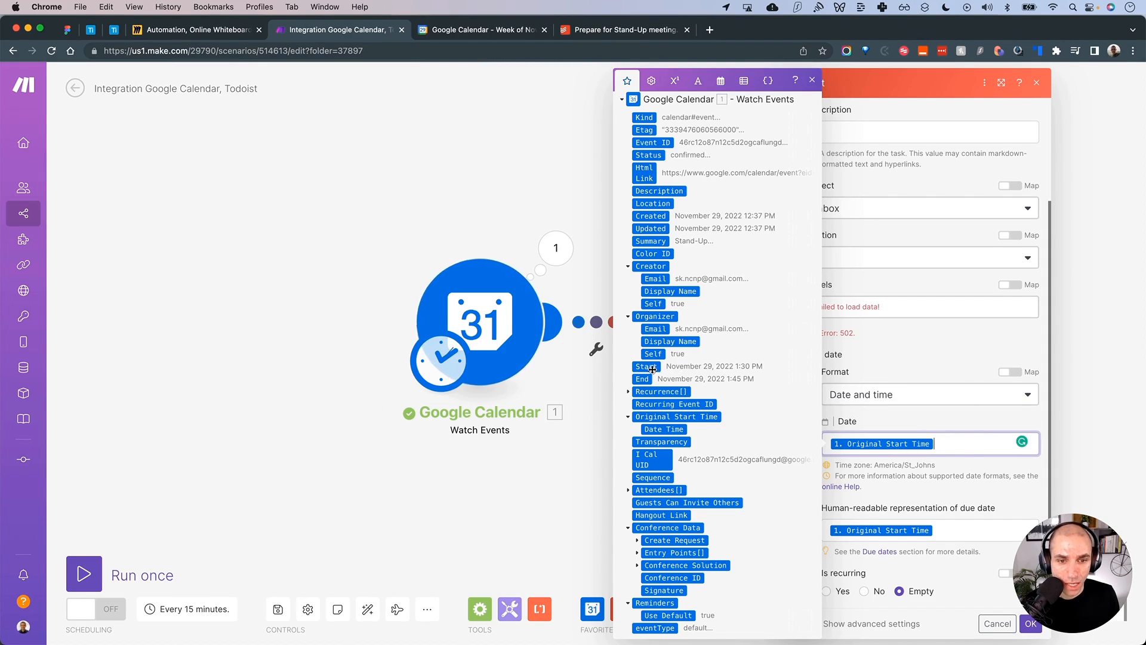
pyautogui.moveTo(652, 368); pyautogui.dragTo(946, 447)
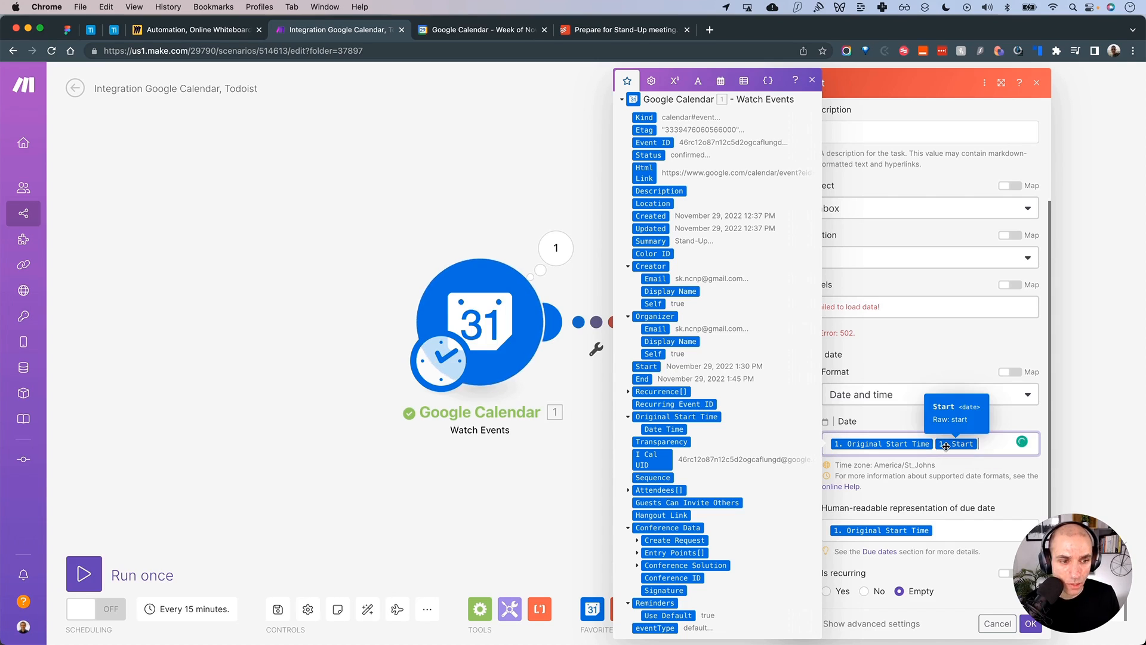
pyautogui.press('Left')
pyautogui.press('BackSpace')
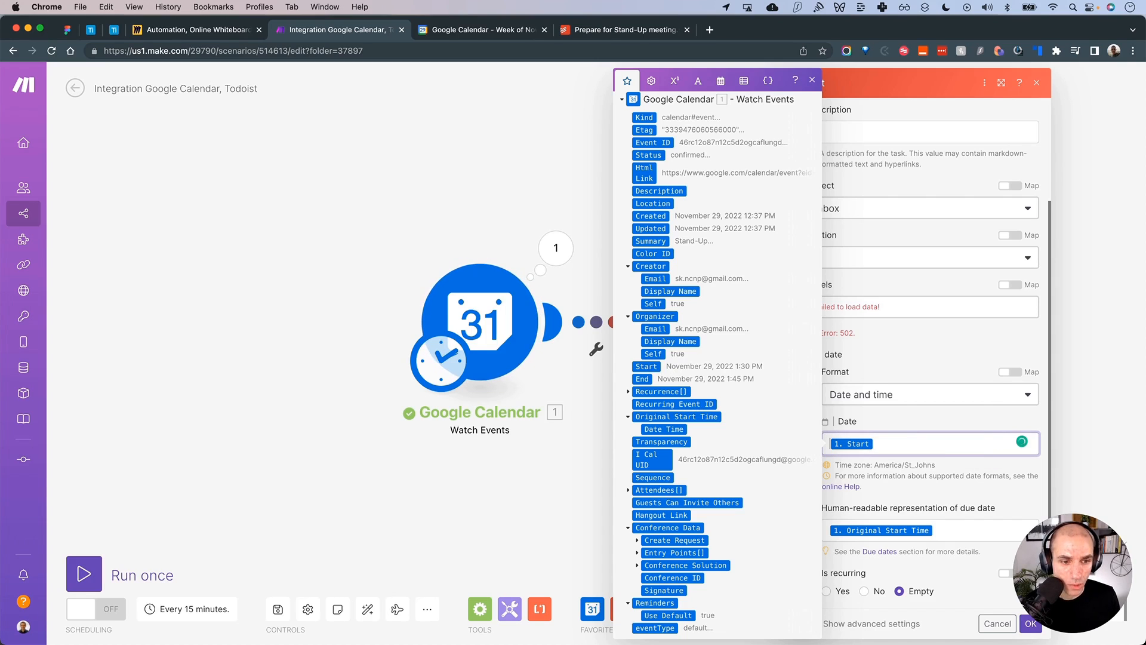
# Map Start in place of Original Start Time in the human-readable representation of the due date and confirm the module's settings
pyautogui.click(965, 531)
pyautogui.press('BackSpace')
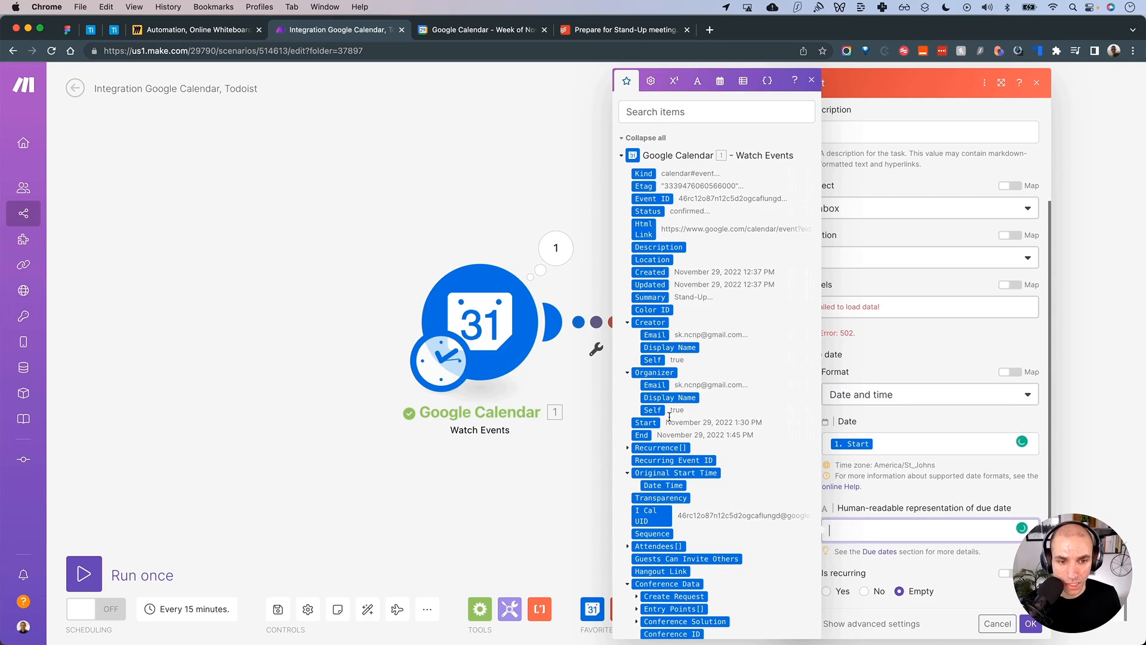
pyautogui.moveTo(651, 424); pyautogui.dragTo(878, 527)
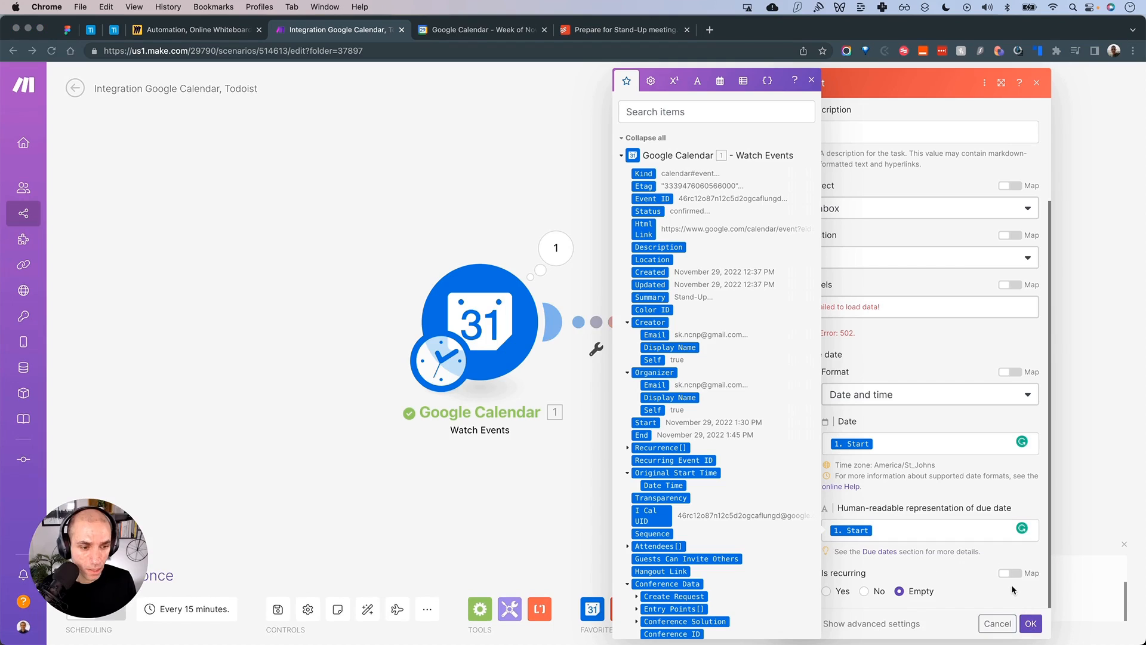
pyautogui.click(1031, 623)
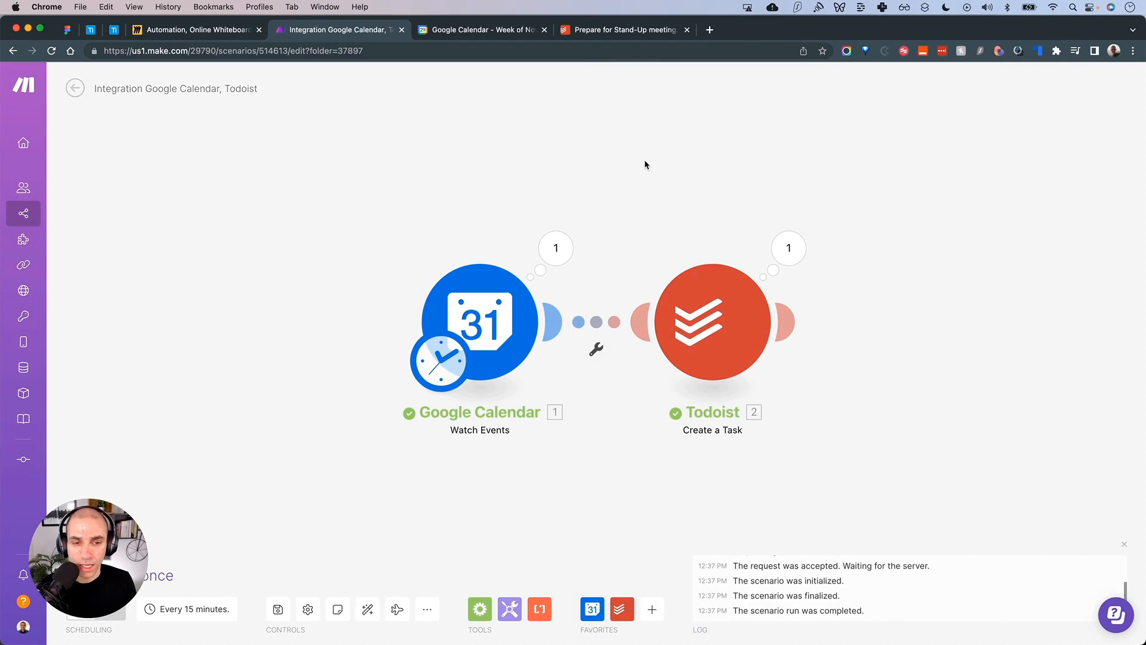
# In Google Calendar, create and save an event titled "Retrospective" on Tuesday, November 29 from 1:00pm to 1:30pm
pyautogui.click(465, 32)
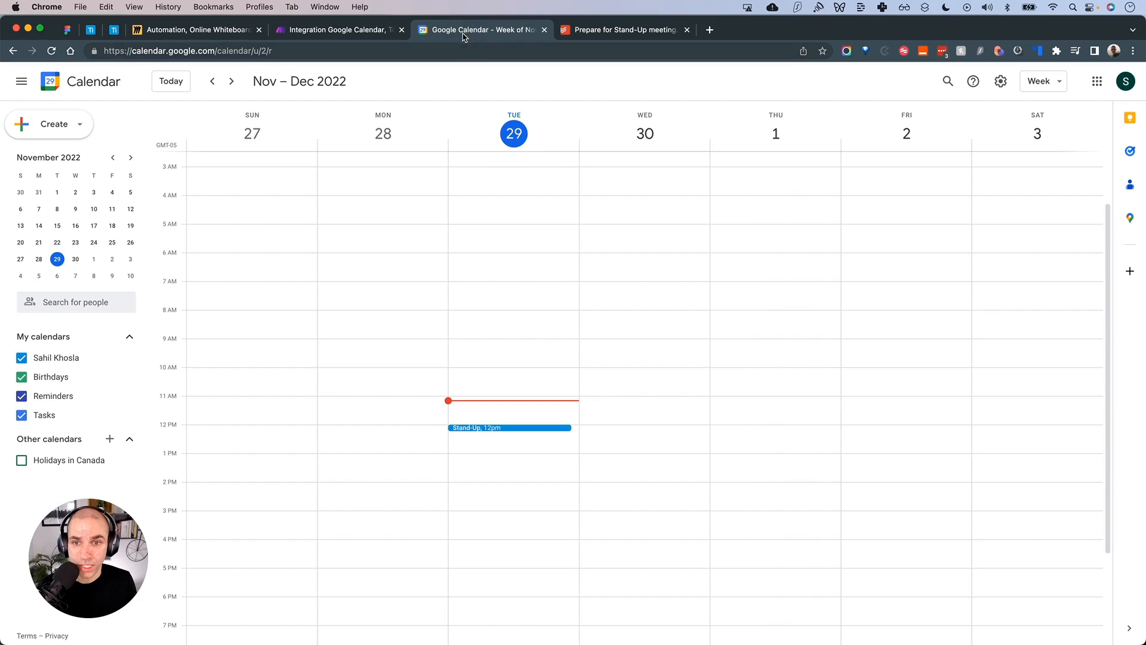
pyautogui.click(487, 457)
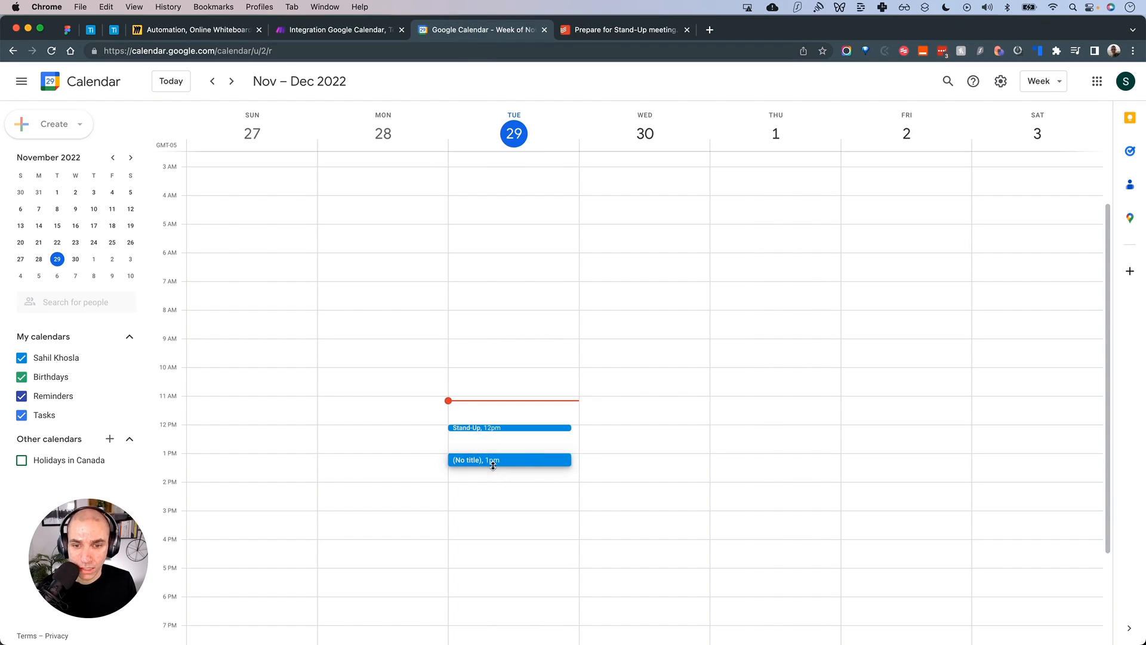
pyautogui.write('Ret')
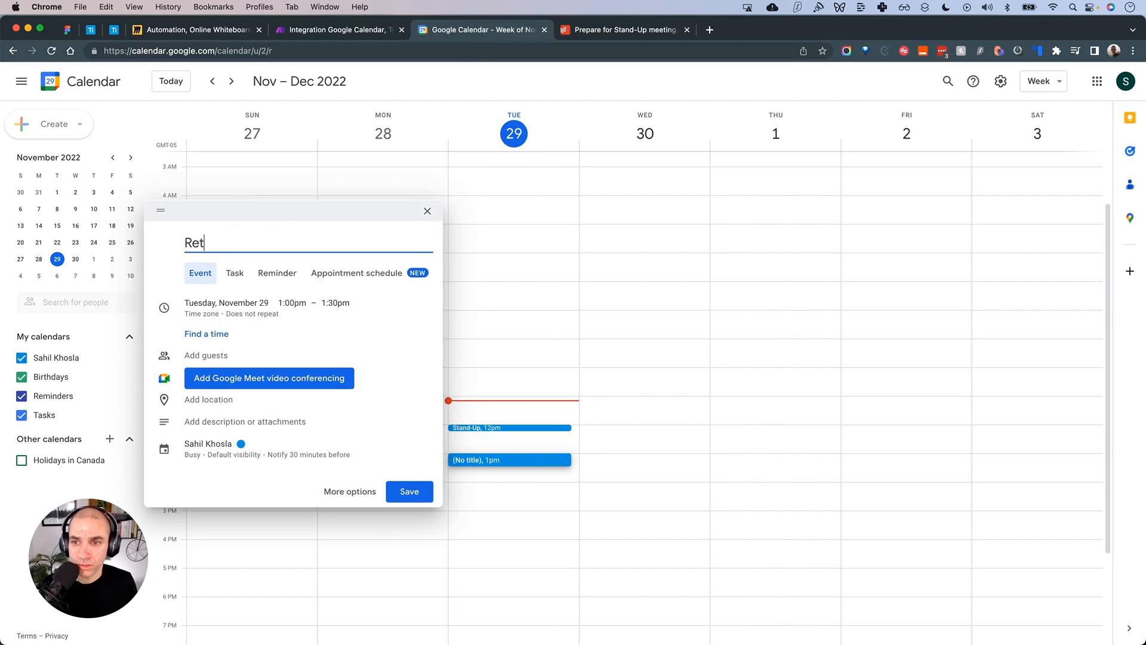
pyautogui.write('rospective')
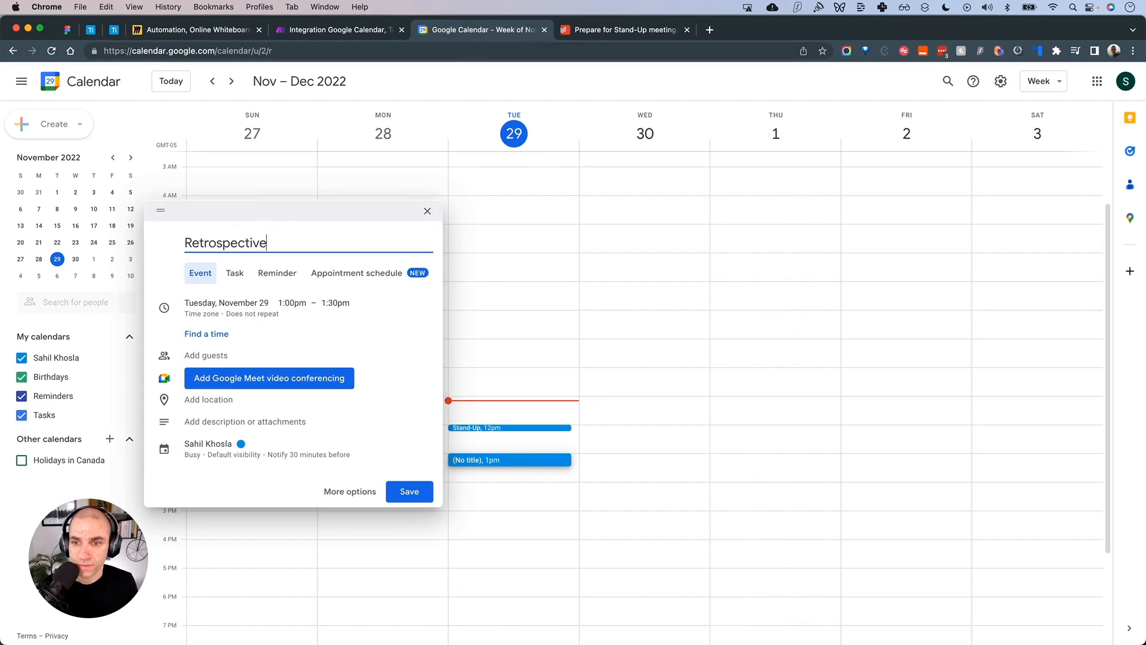
pyautogui.click(409, 492)
# Run the Make scenario once and check the "Prepare for Retrospective meeting." task in the Todoist Inbox
pyautogui.click(334, 30)
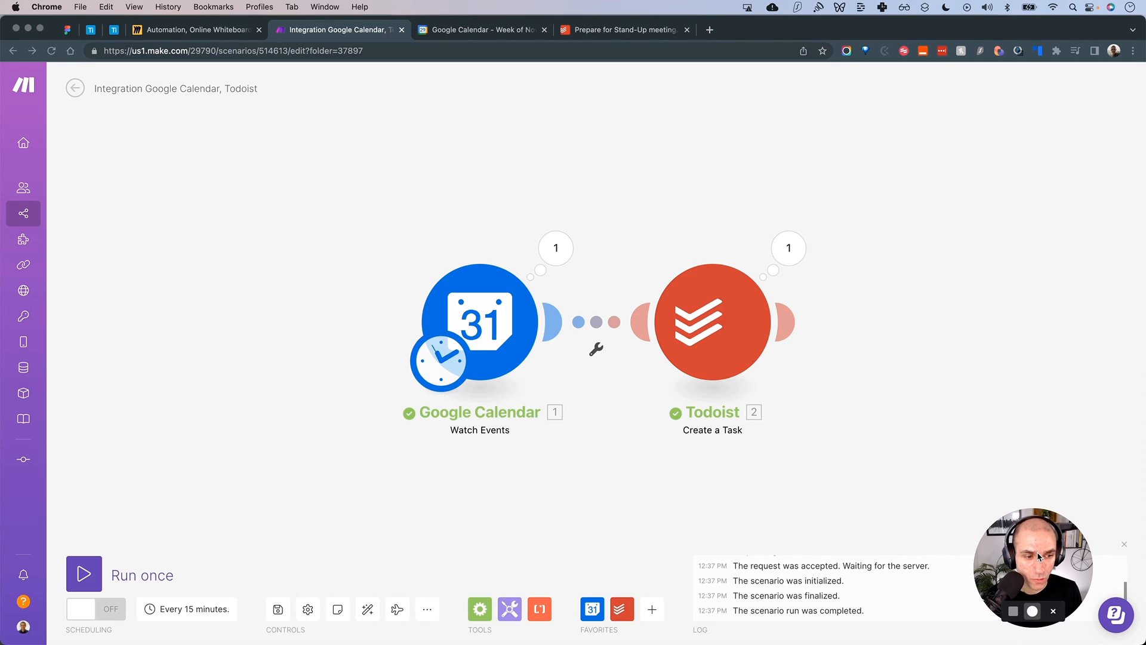
pyautogui.click(80, 573)
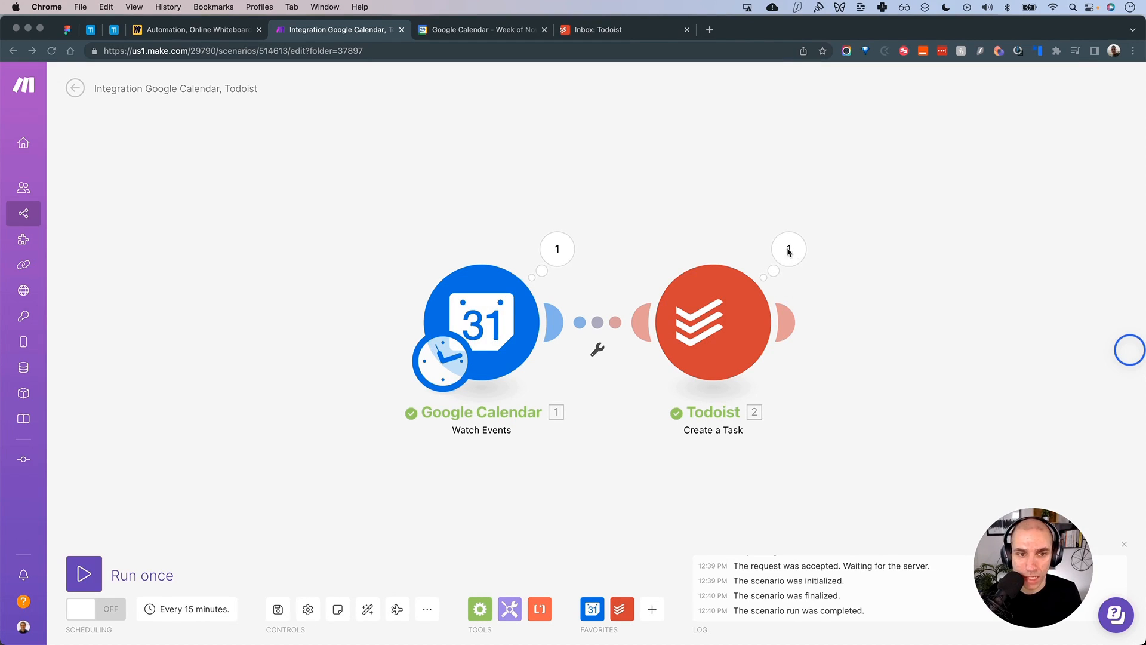
pyautogui.hscroll(1, 786, 251)
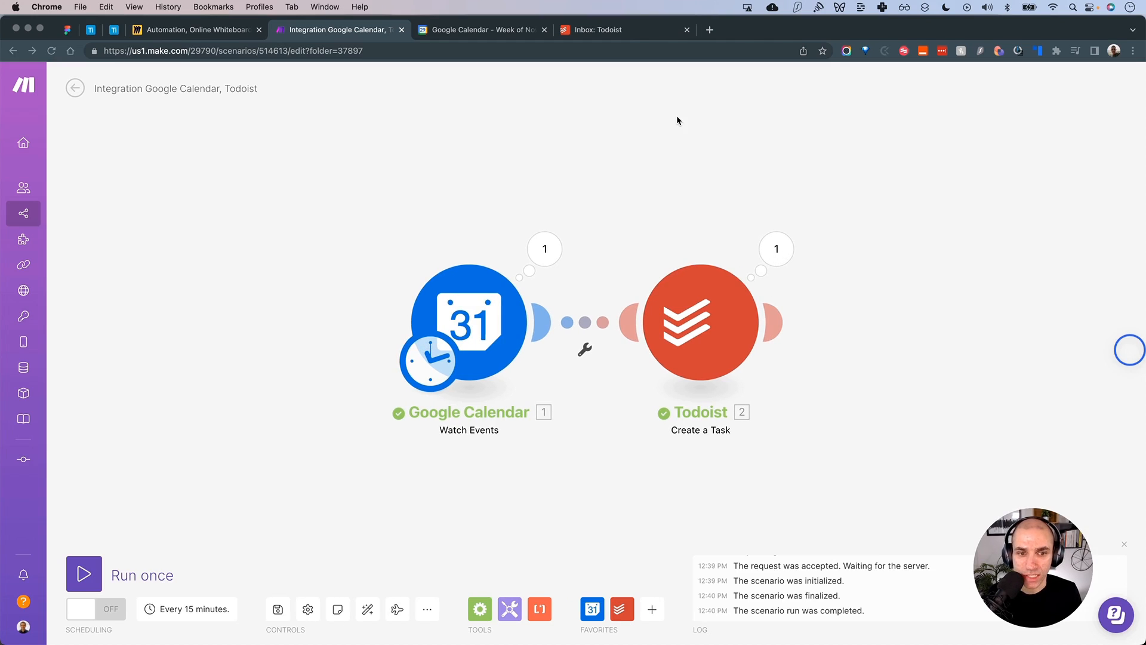
pyautogui.click(641, 31)
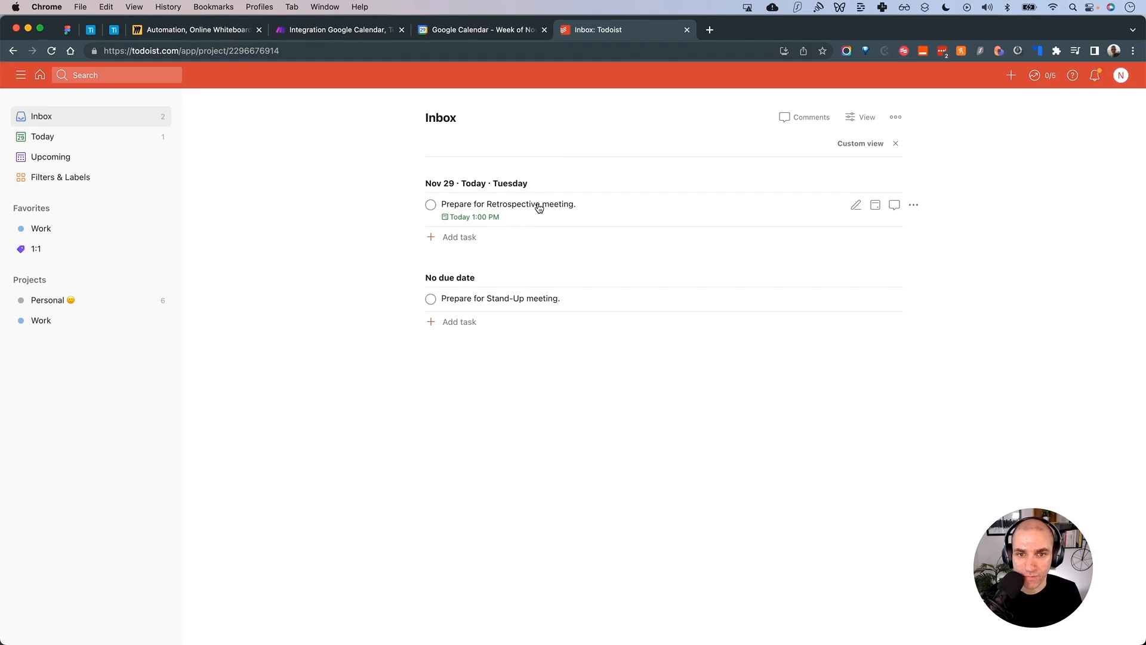
pyautogui.click(539, 205)
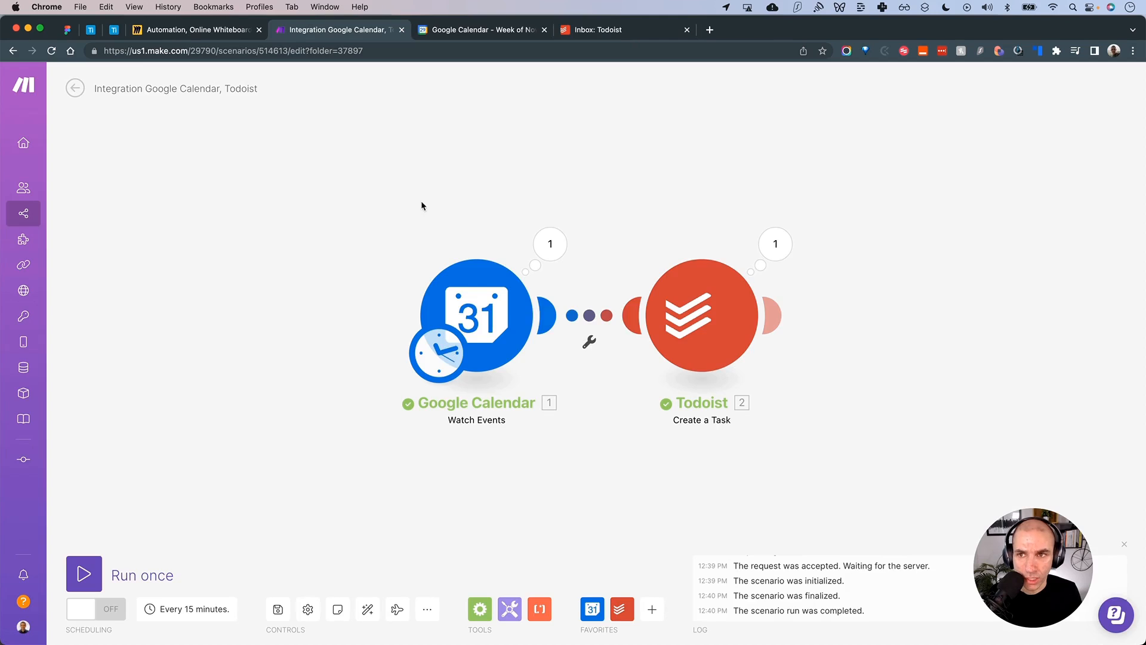
# Examine the branching 1:1 workflow diagram on the Miro board and compare it with the Make scenario
pyautogui.click(168, 36)
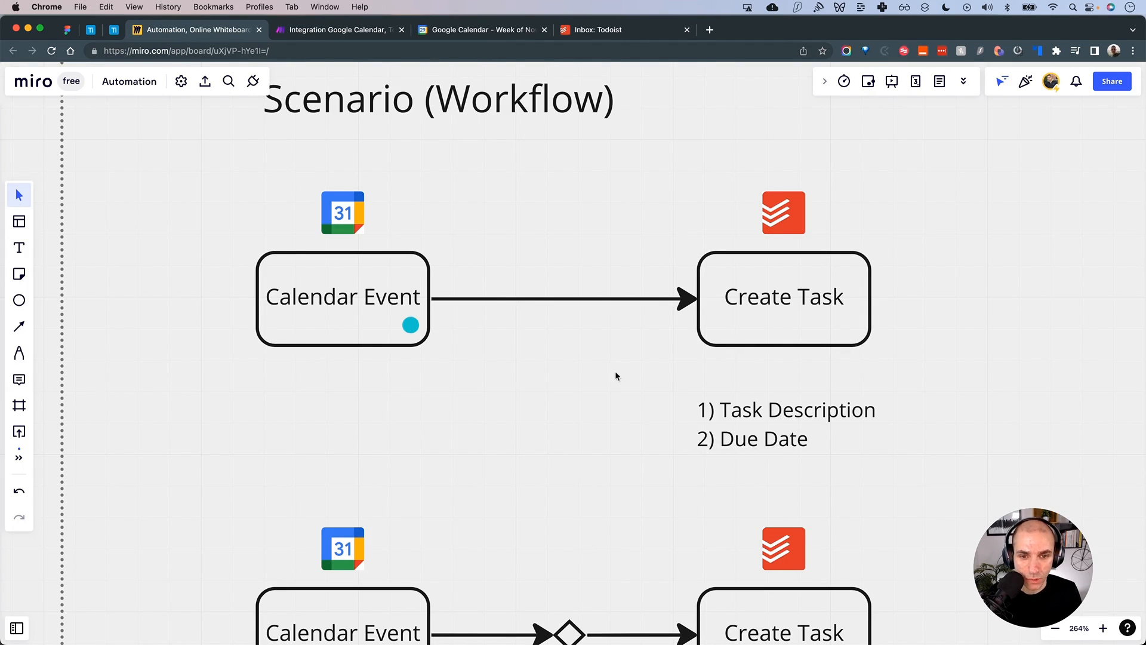
pyautogui.scroll(-1, 613, 364)
pyautogui.scroll(-5, 612, 357)
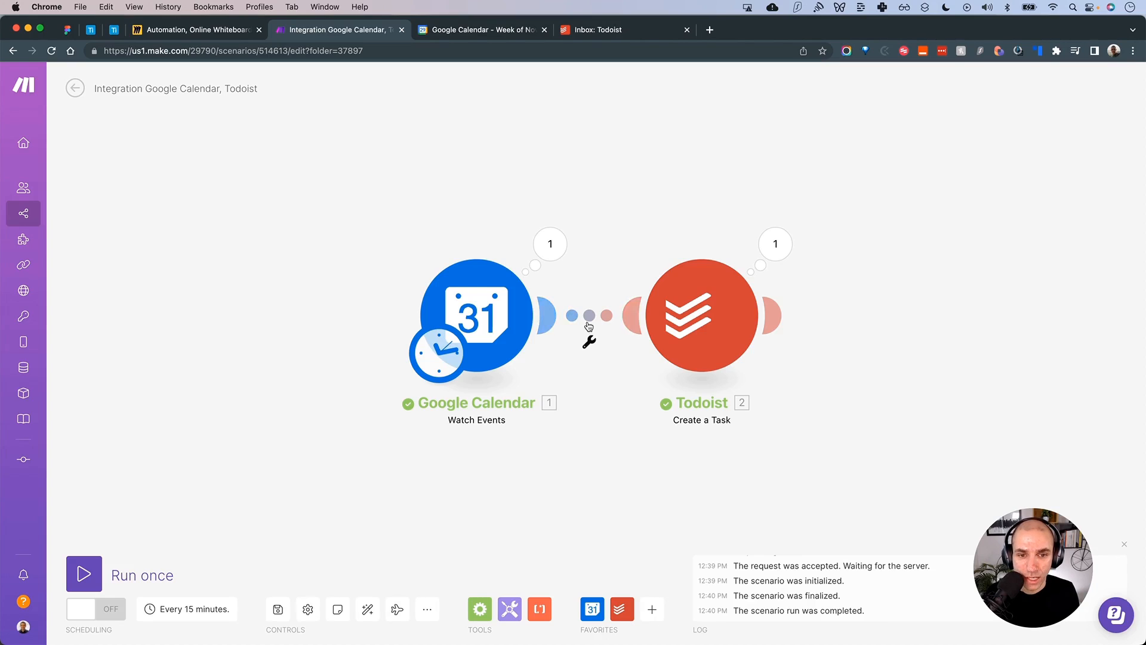
pyautogui.click(239, 35)
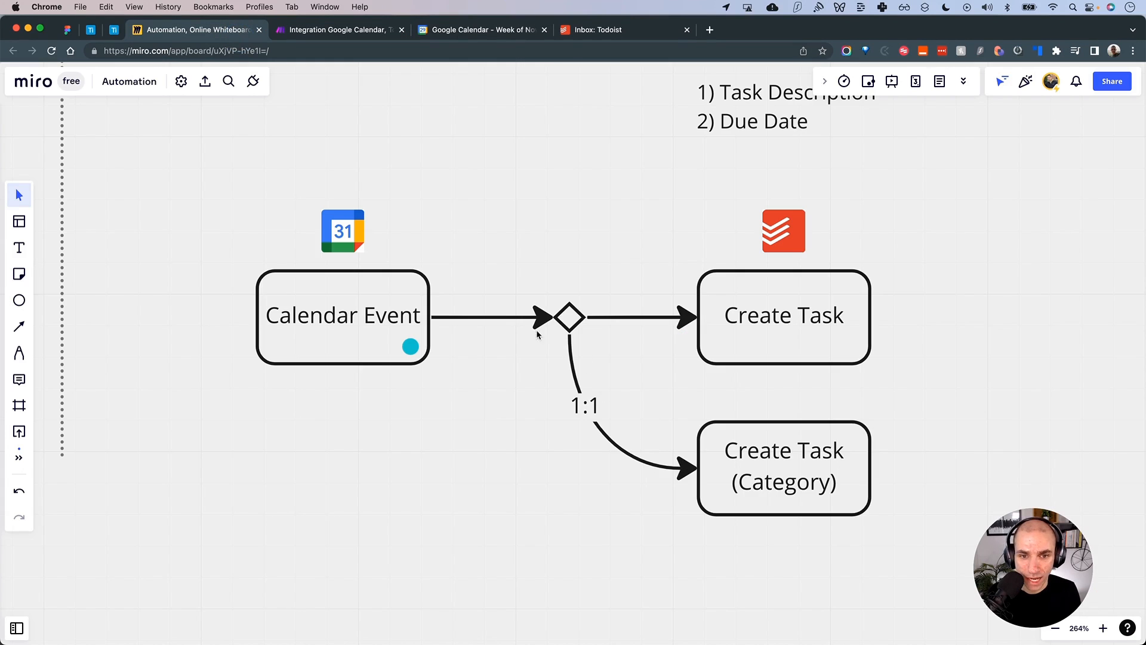
pyautogui.click(346, 30)
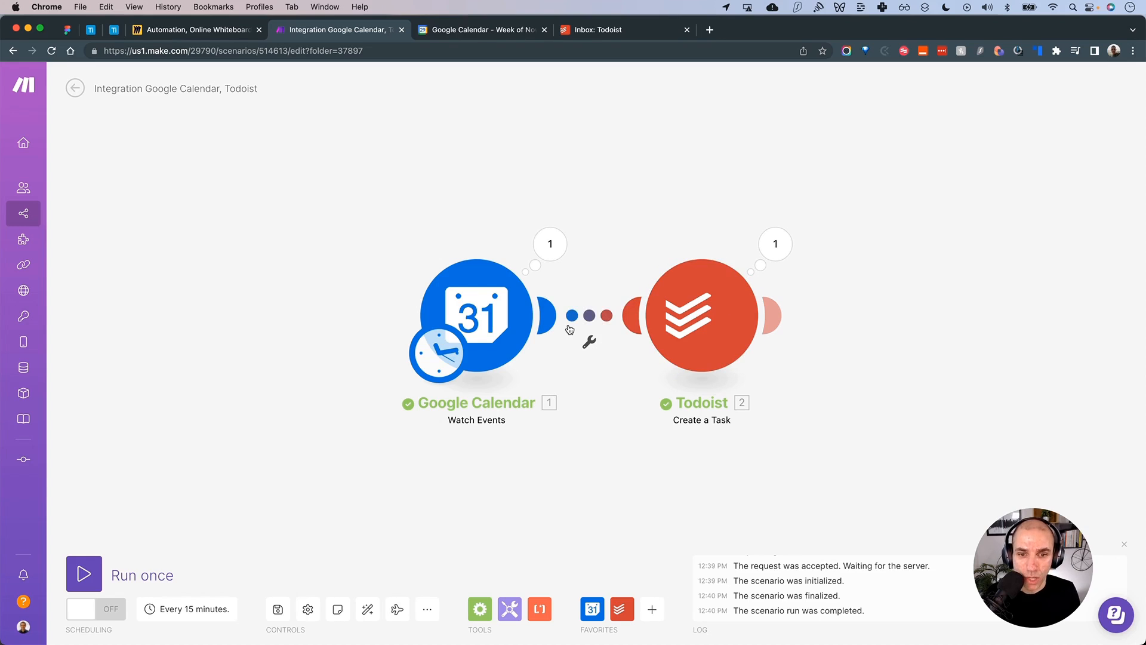
pyautogui.click(235, 31)
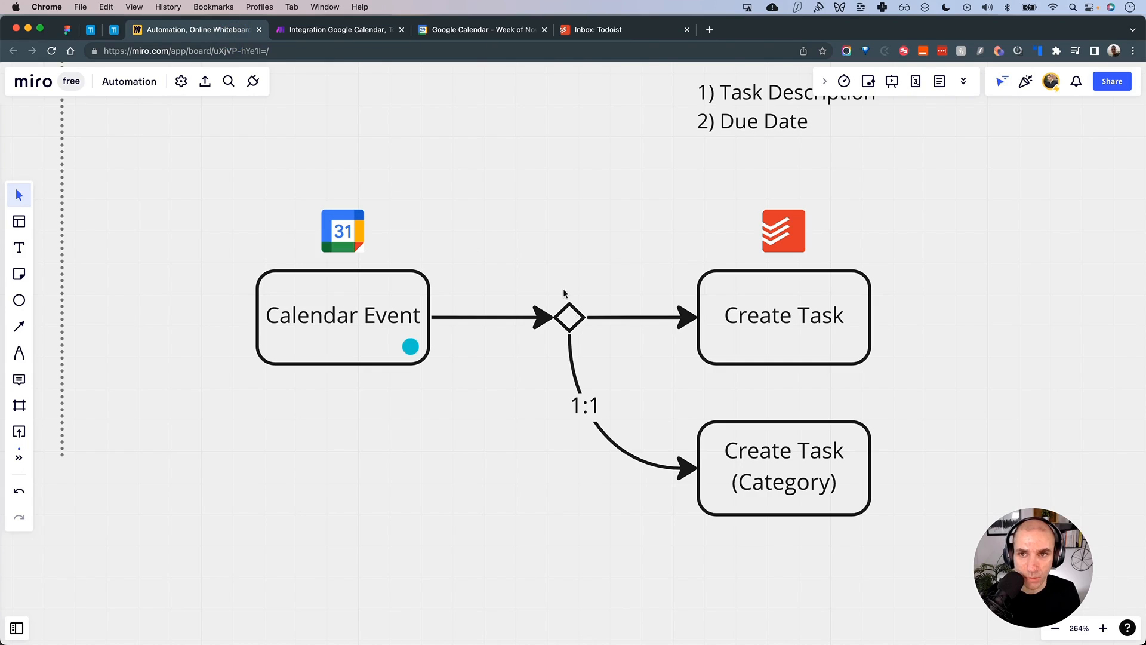
# In the Make scenario, add a router between the Google Calendar and Todoist modules
pyautogui.click(349, 28)
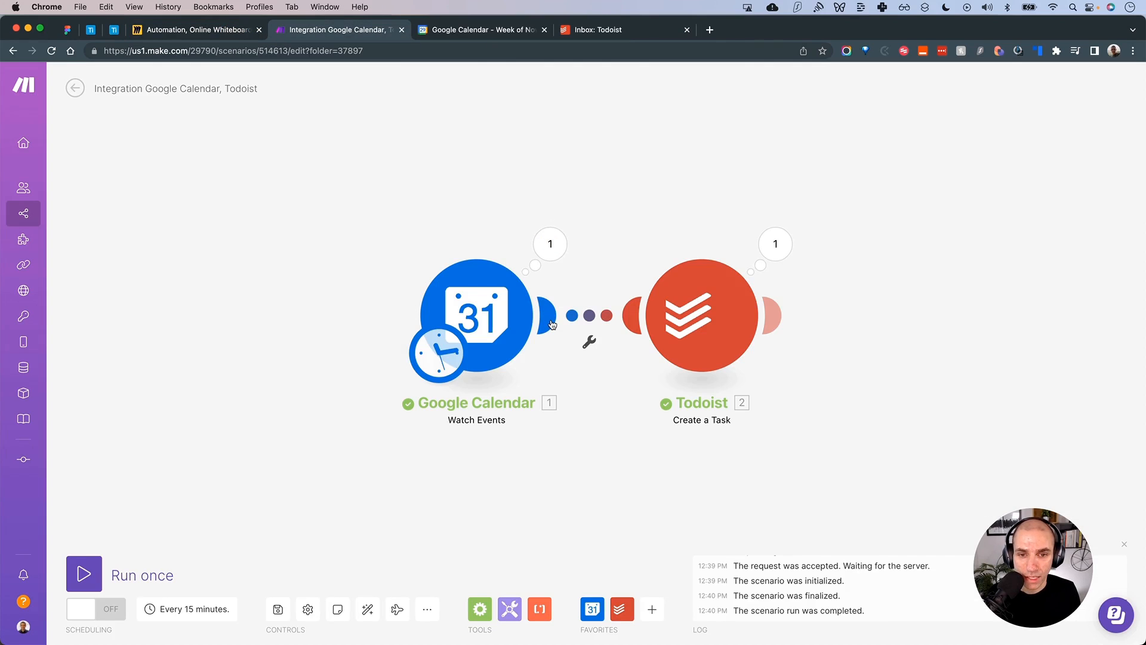
pyautogui.moveTo(552, 324); pyautogui.dragTo(430, 293)
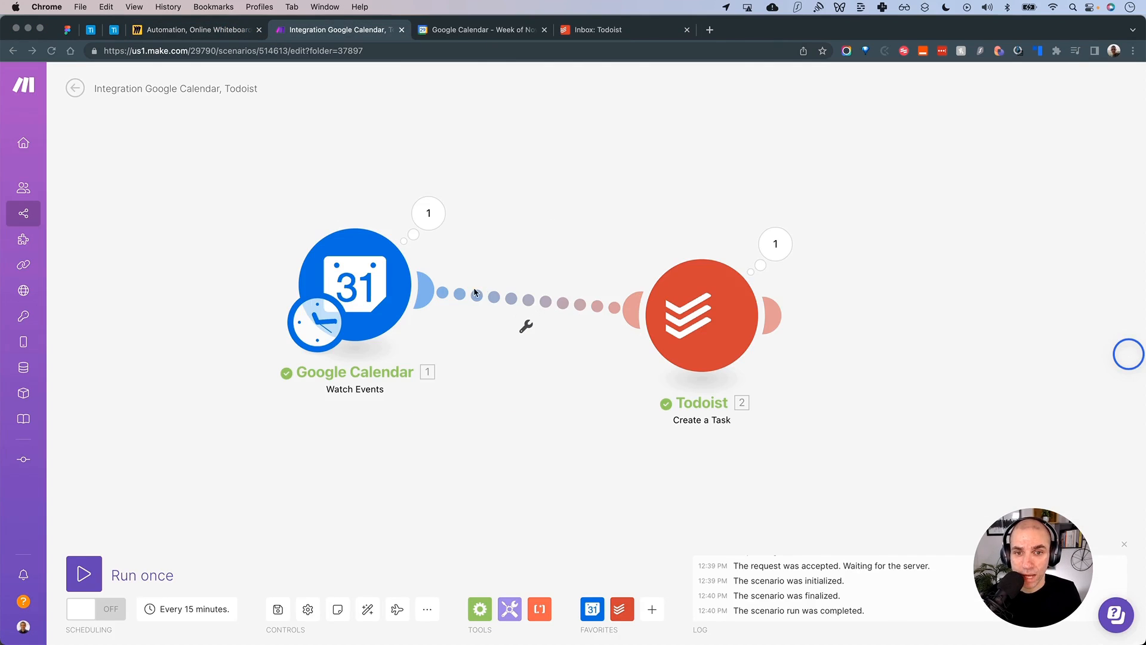
pyautogui.click(529, 303)
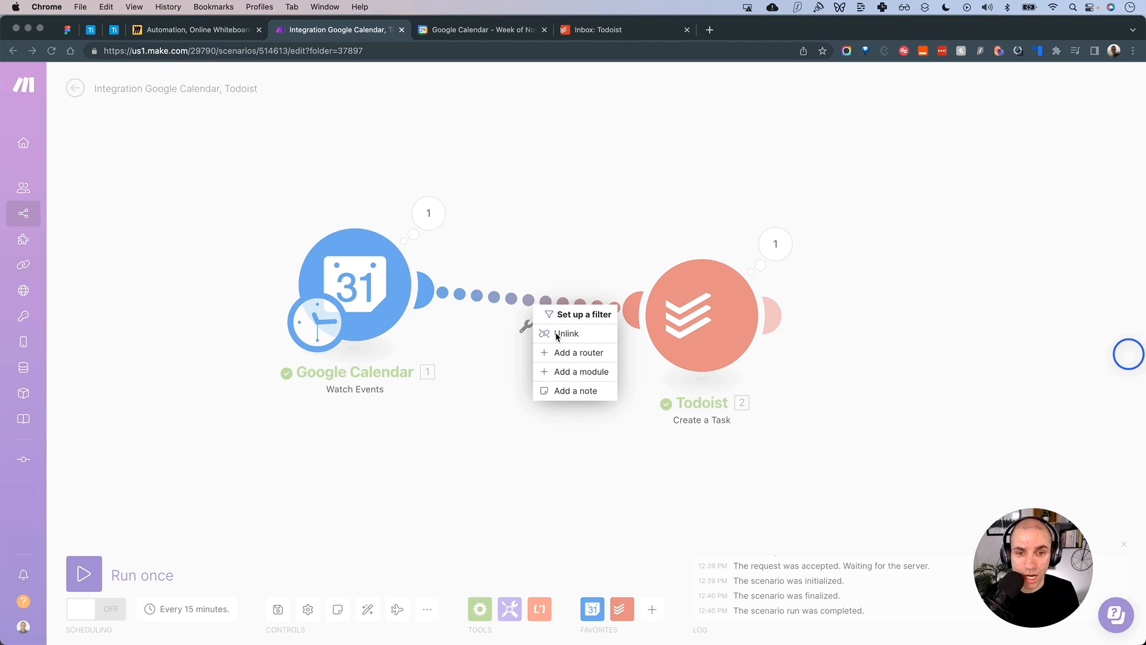
pyautogui.click(579, 353)
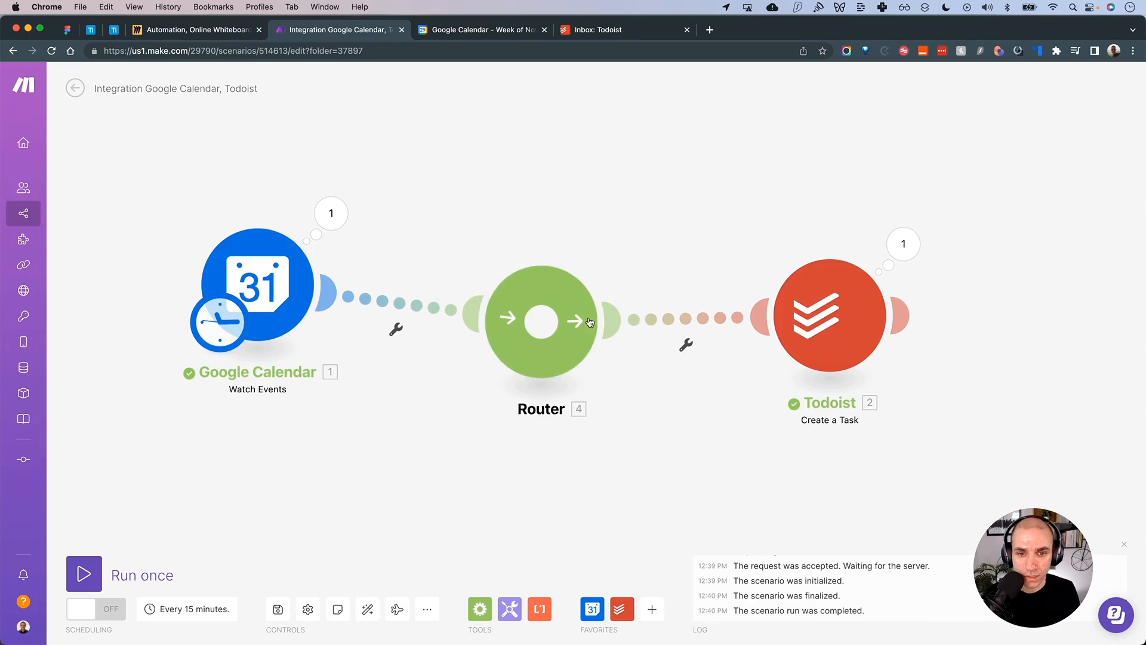
# Spread out the Router, Todoist and Google Calendar modules, and auto-align the whole scenario
pyautogui.moveTo(584, 329); pyautogui.dragTo(619, 412)
pyautogui.moveTo(850, 341); pyautogui.dragTo(971, 272)
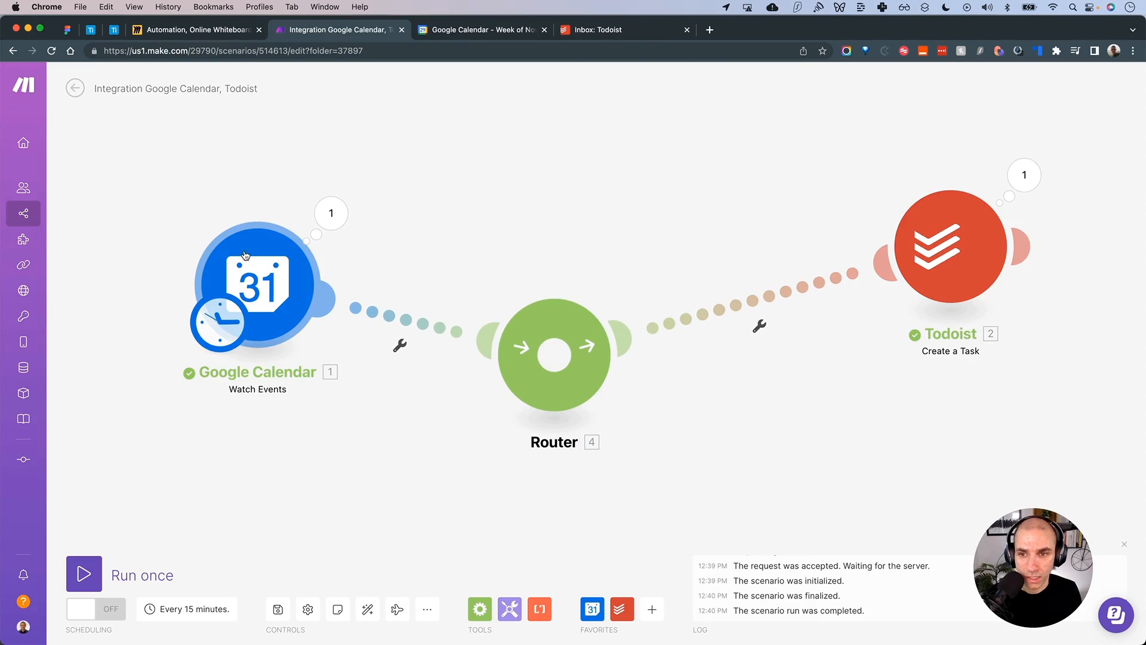
pyautogui.moveTo(244, 245); pyautogui.dragTo(173, 273)
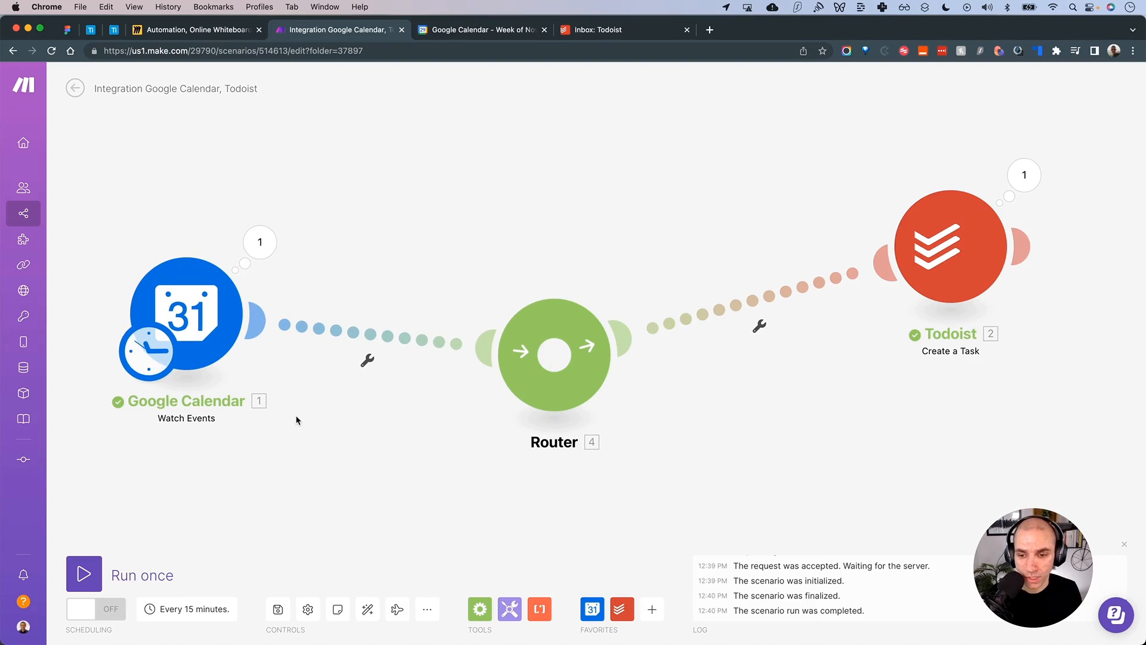
pyautogui.click(369, 611)
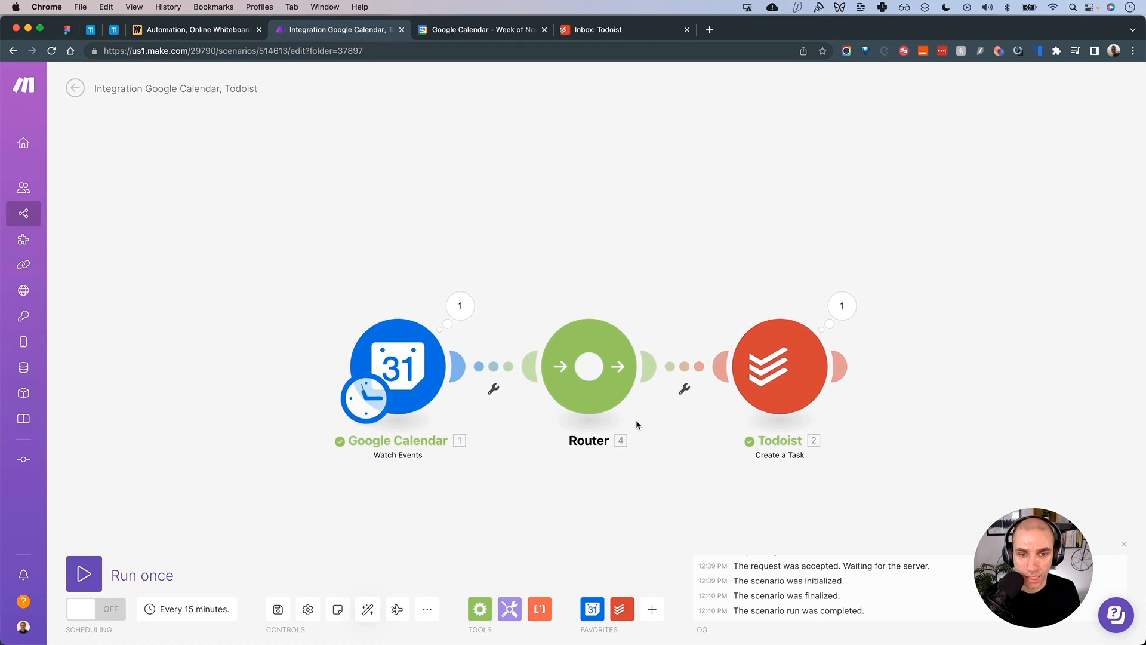
# Add a second route with an empty module to the router
pyautogui.scroll(2, 636, 420)
pyautogui.moveTo(673, 473); pyautogui.dragTo(599, 334)
pyautogui.scroll(2, 498, 366)
pyautogui.moveTo(498, 366); pyautogui.dragTo(501, 402)
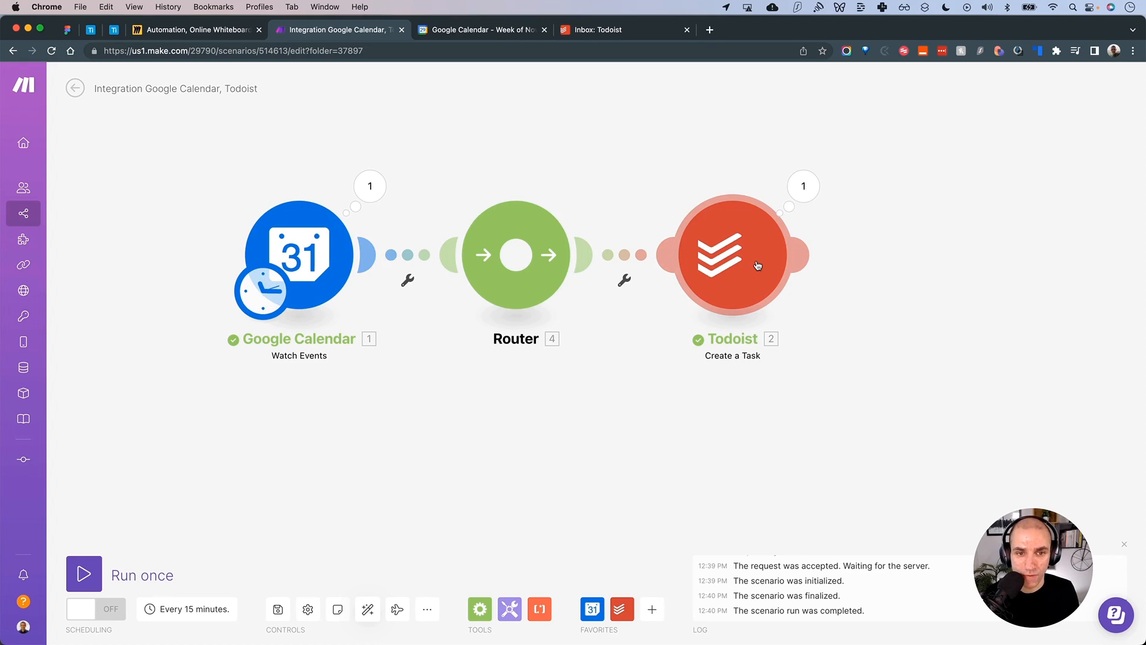
pyautogui.click(513, 255)
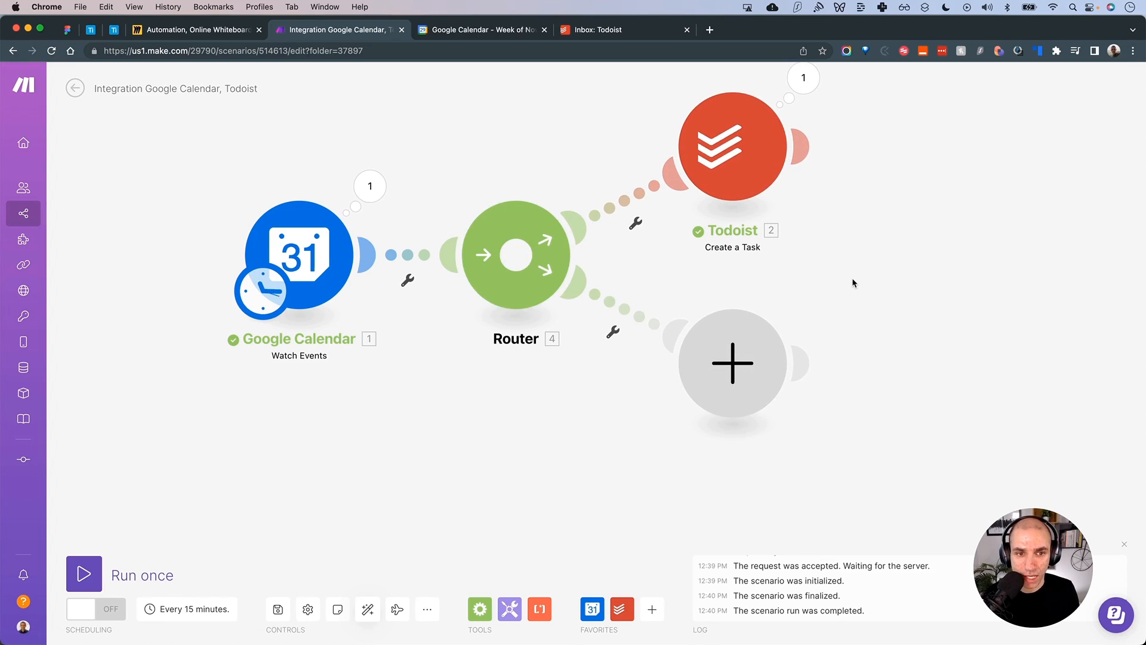
# After checking the 1:1 branch on the Miro board, add a Todoist Create a Task module to the router's empty second route in Make
pyautogui.moveTo(851, 278); pyautogui.dragTo(852, 325)
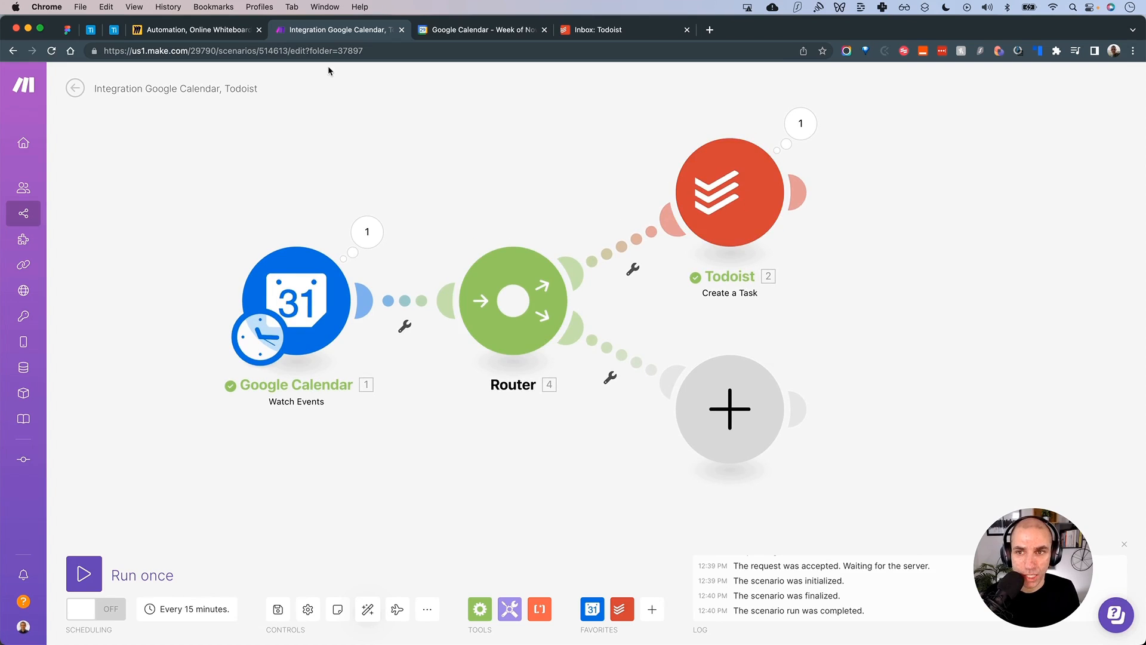
pyautogui.click(227, 36)
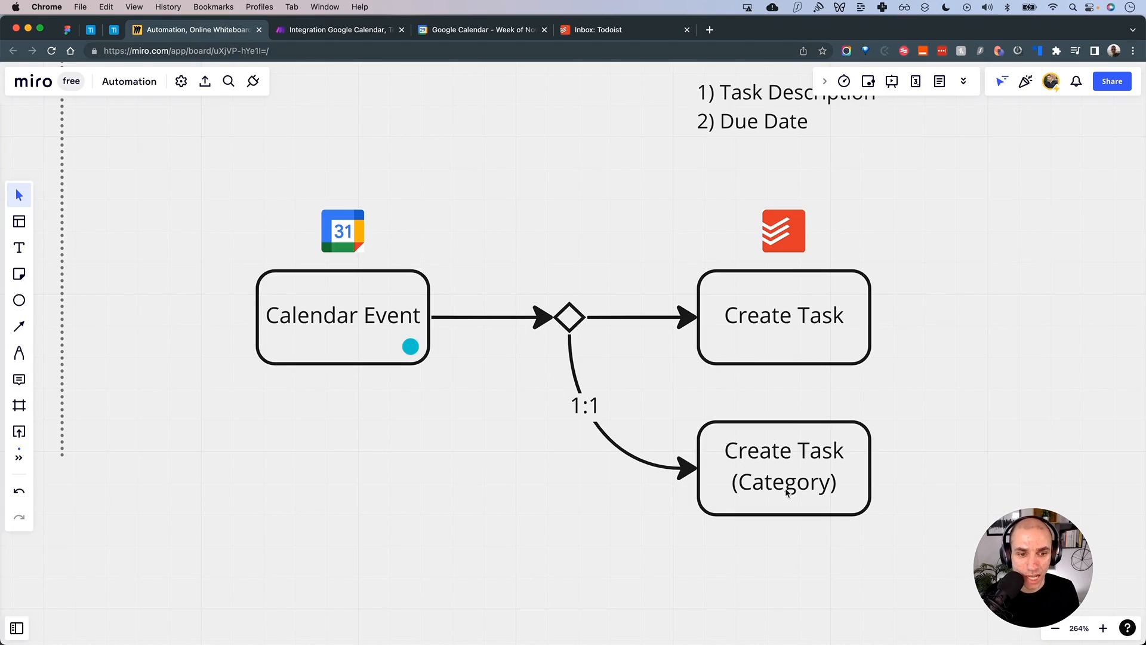
pyautogui.click(342, 33)
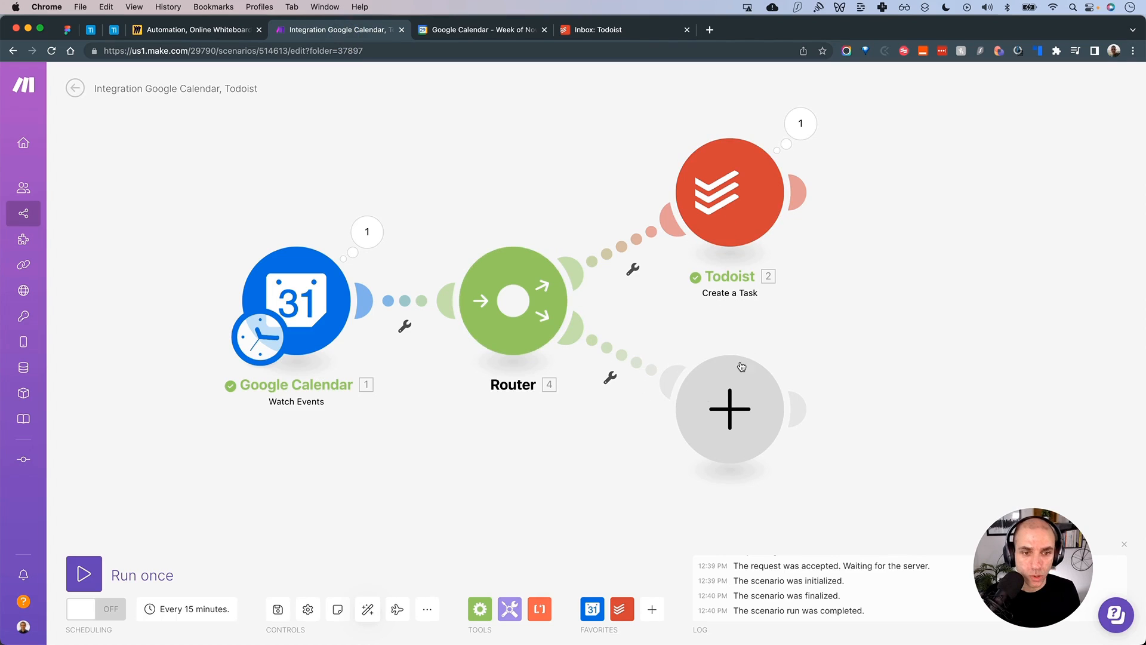
pyautogui.click(732, 415)
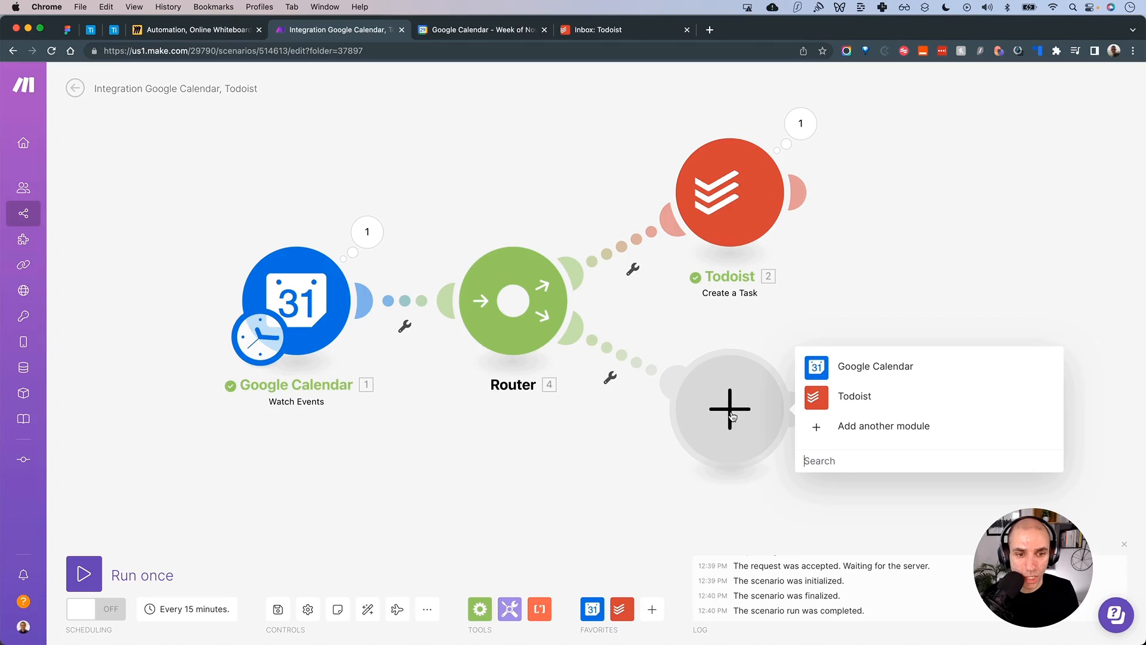
pyautogui.click(816, 399)
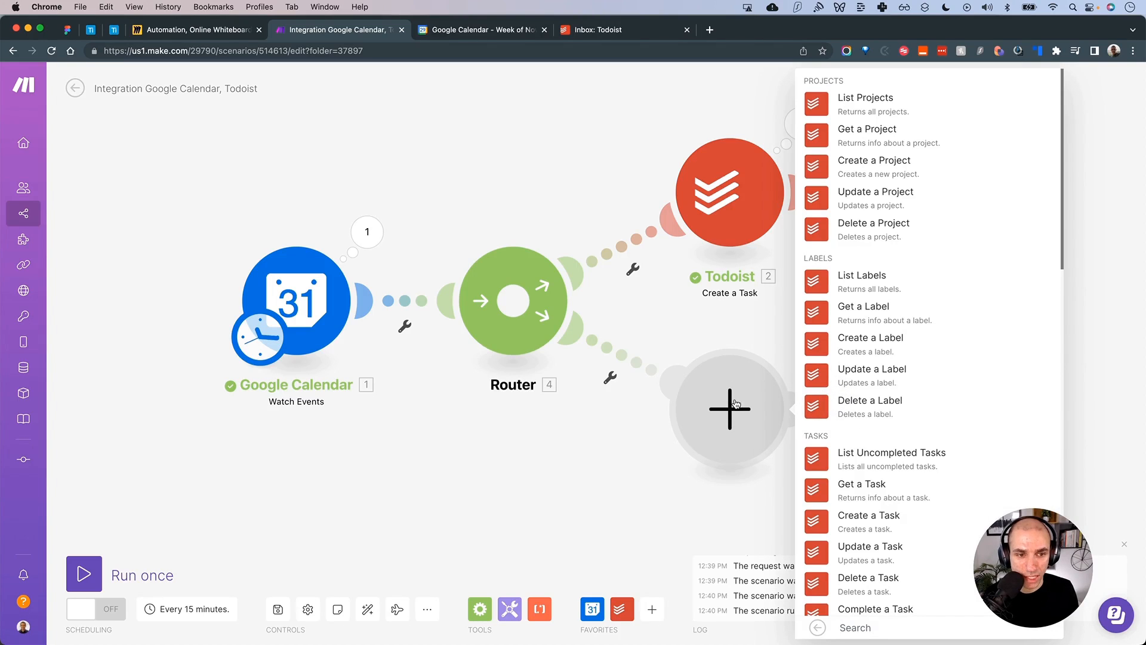
pyautogui.click(871, 517)
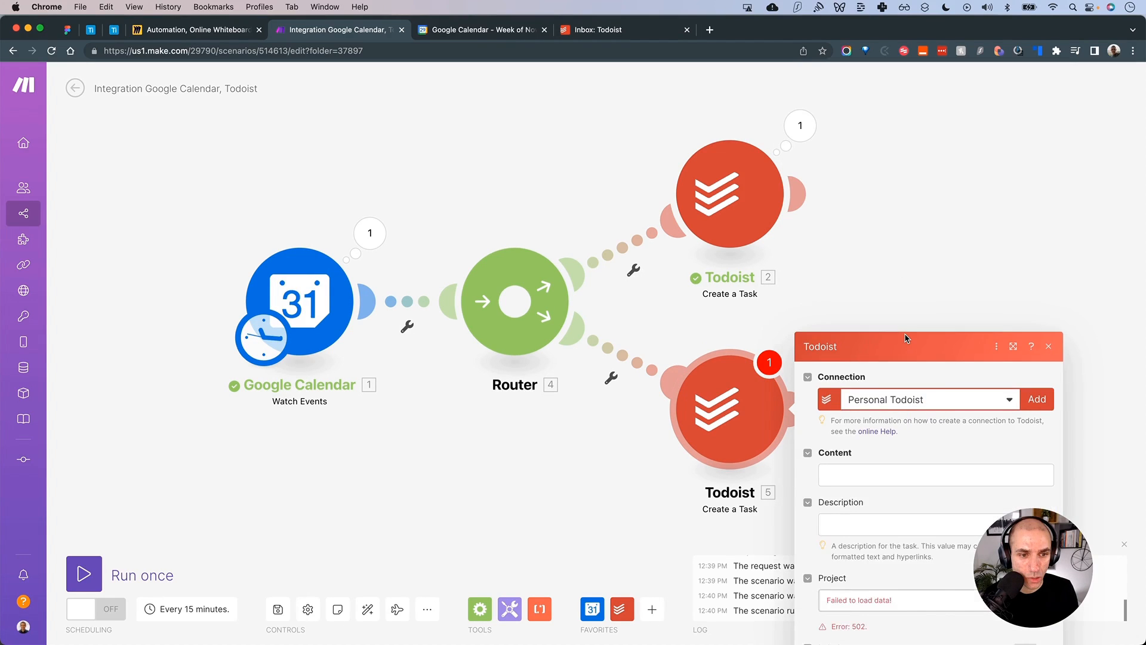
# Set the new Todoist task's content to "Prepare for" followed by the Google Calendar event's Summary and "meeting."
pyautogui.click(850, 213)
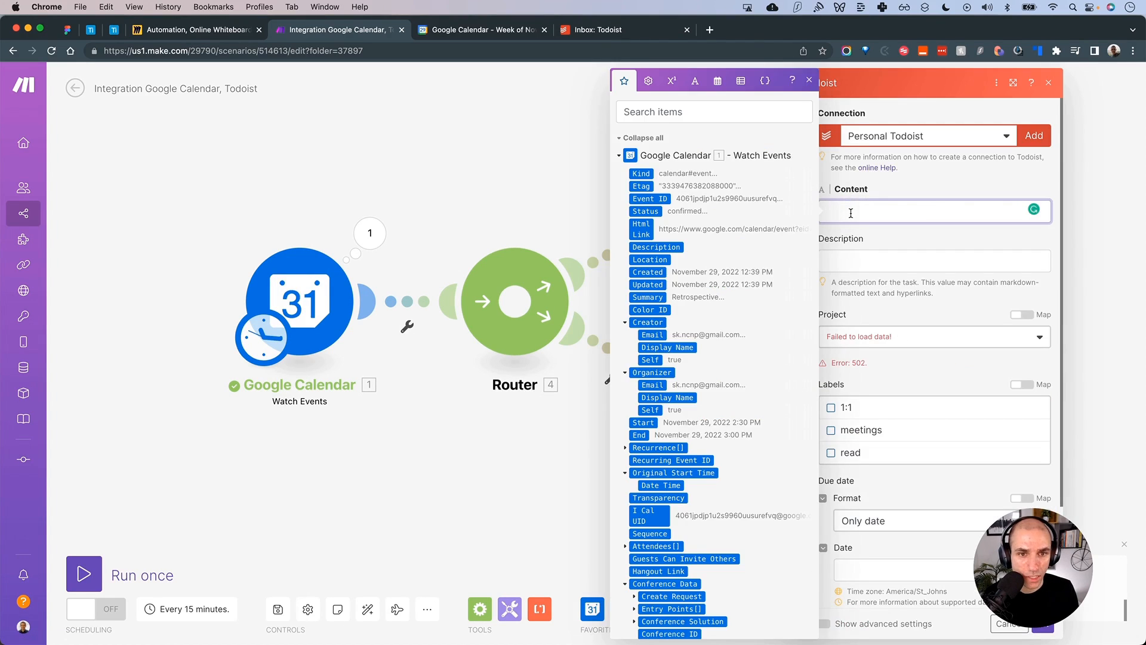
pyautogui.click(690, 113)
pyautogui.write('s')
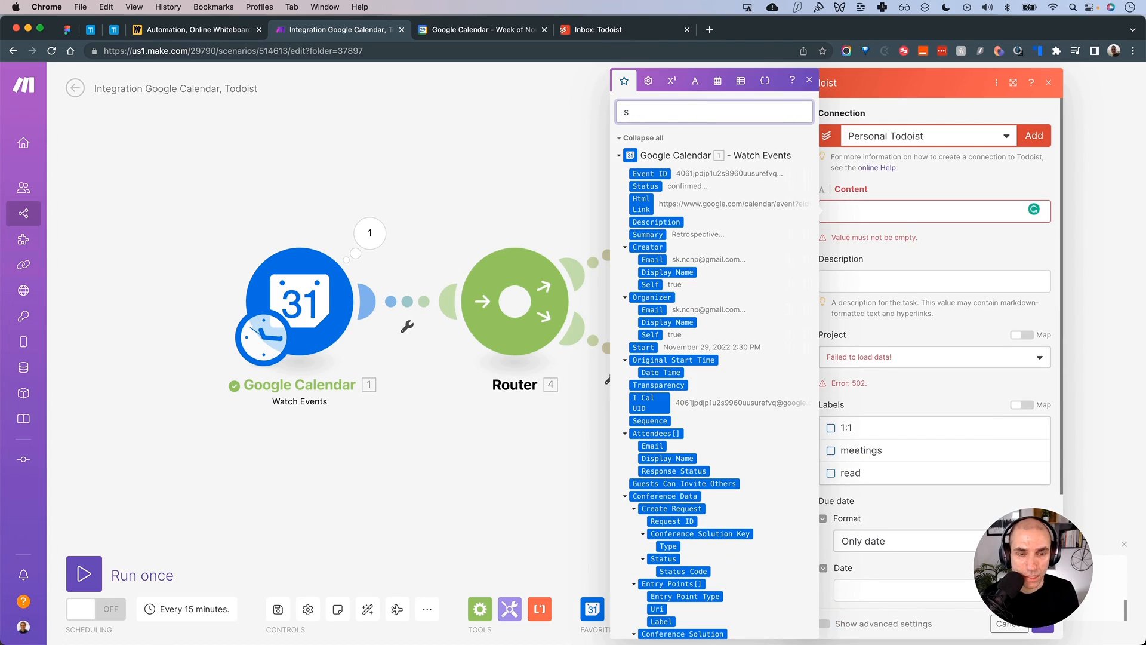
pyautogui.write('u')
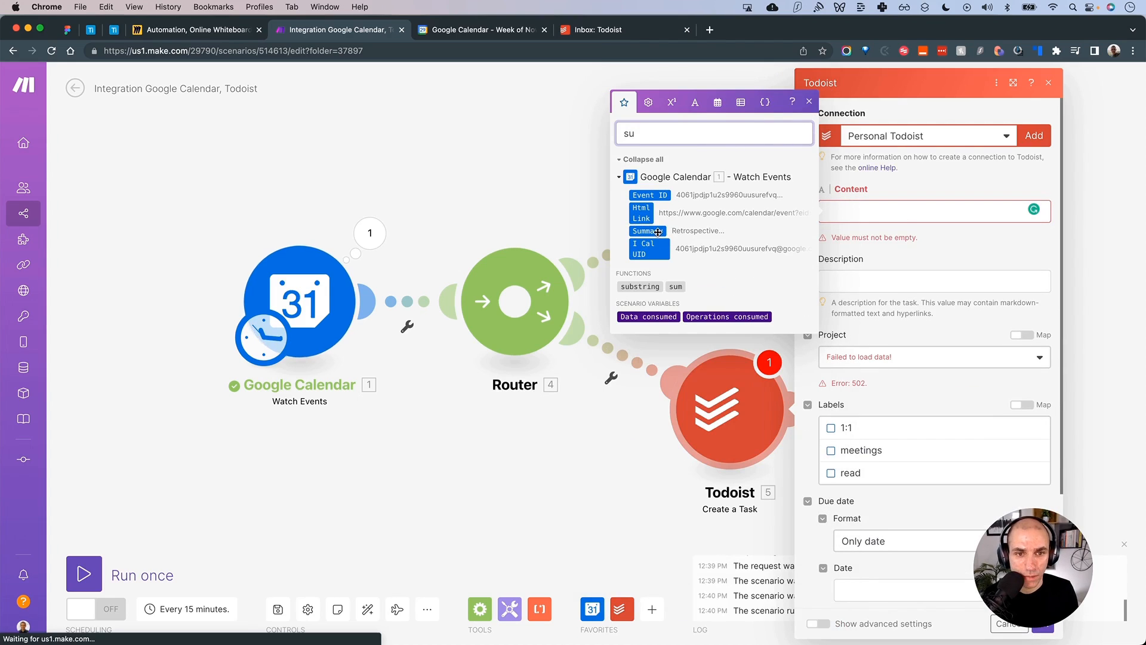
pyautogui.moveTo(657, 232); pyautogui.dragTo(896, 213)
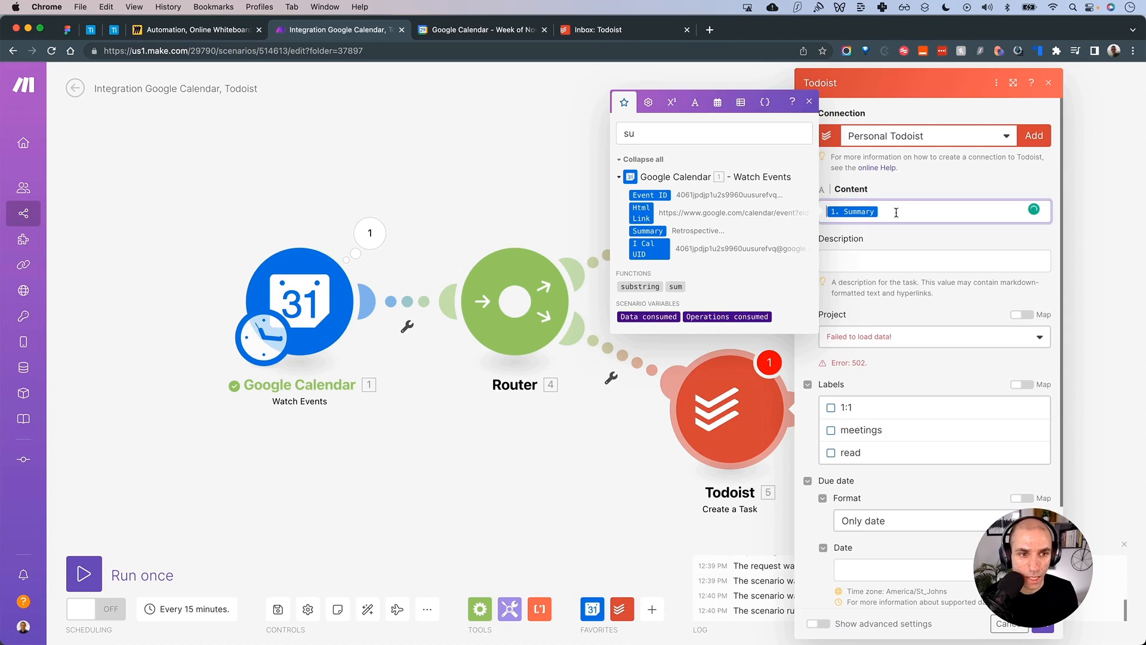
pyautogui.write('Prepare for')
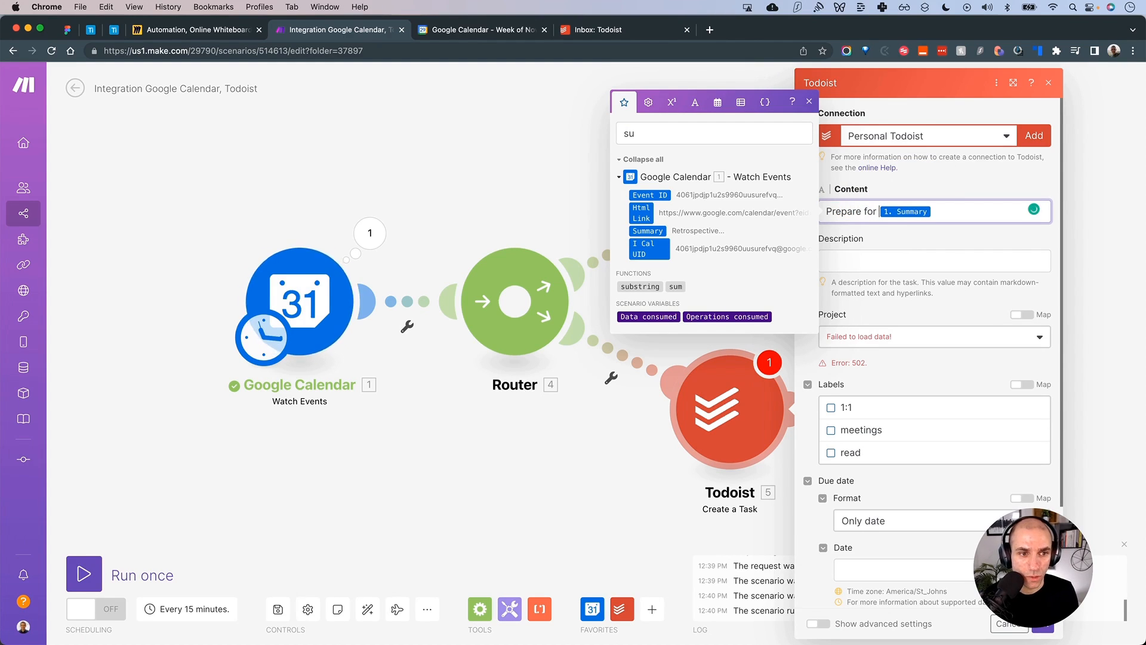
pyautogui.press('Right')
pyautogui.write('meeting.')
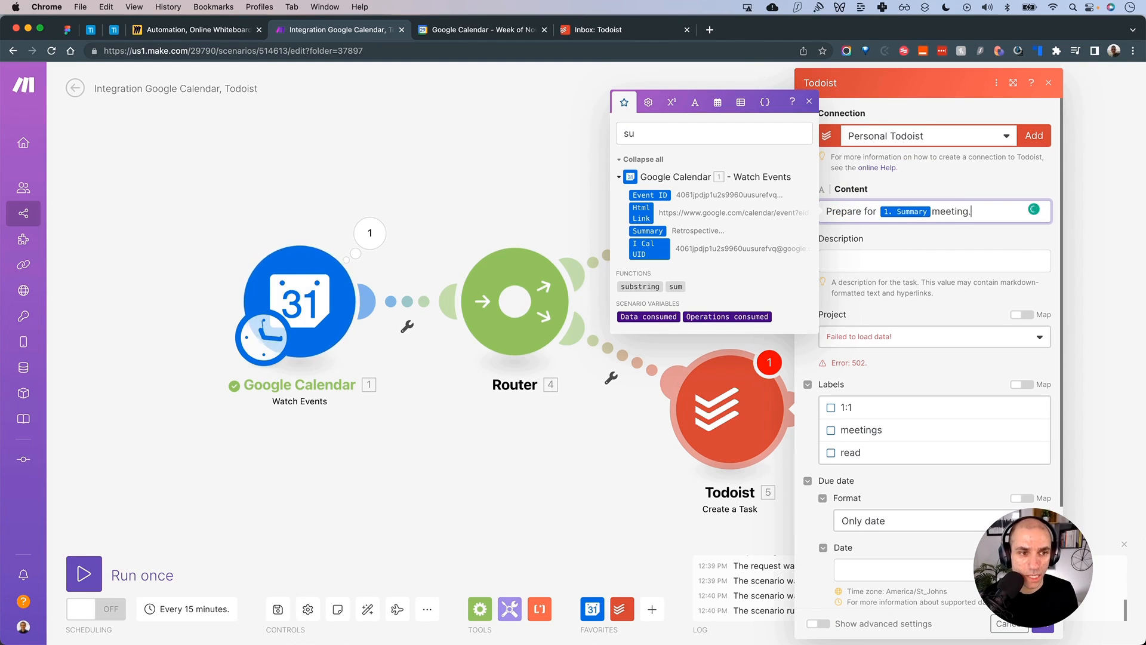
# Assign the 1:1 label to the new Todoist task
pyautogui.scroll(-1, 902, 368)
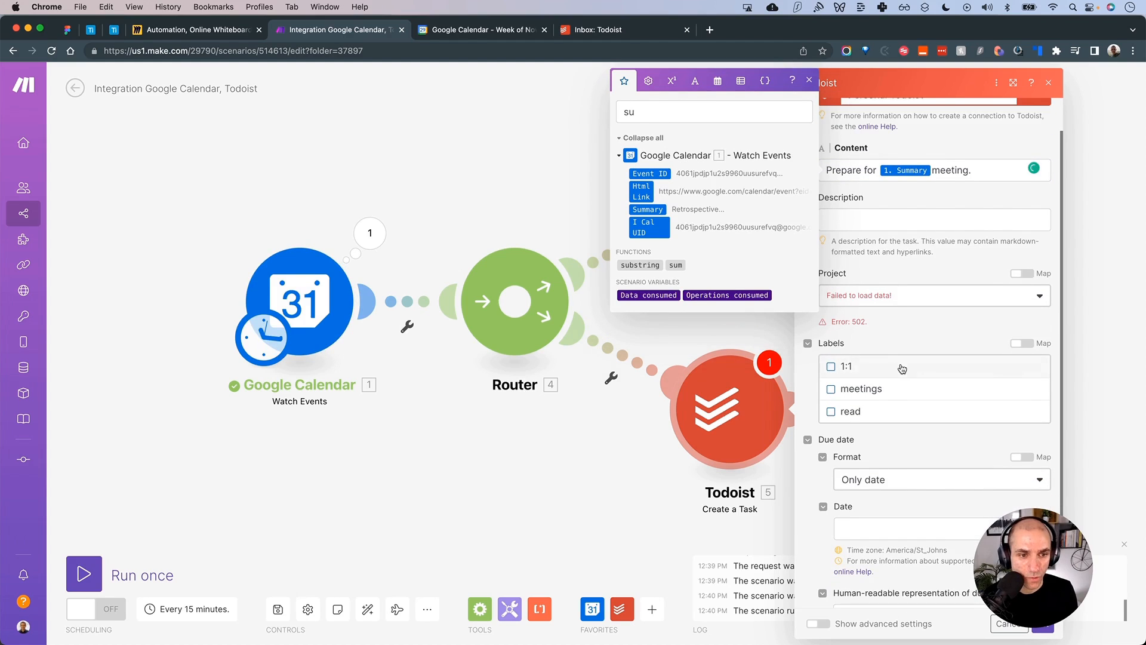
pyautogui.click(809, 81)
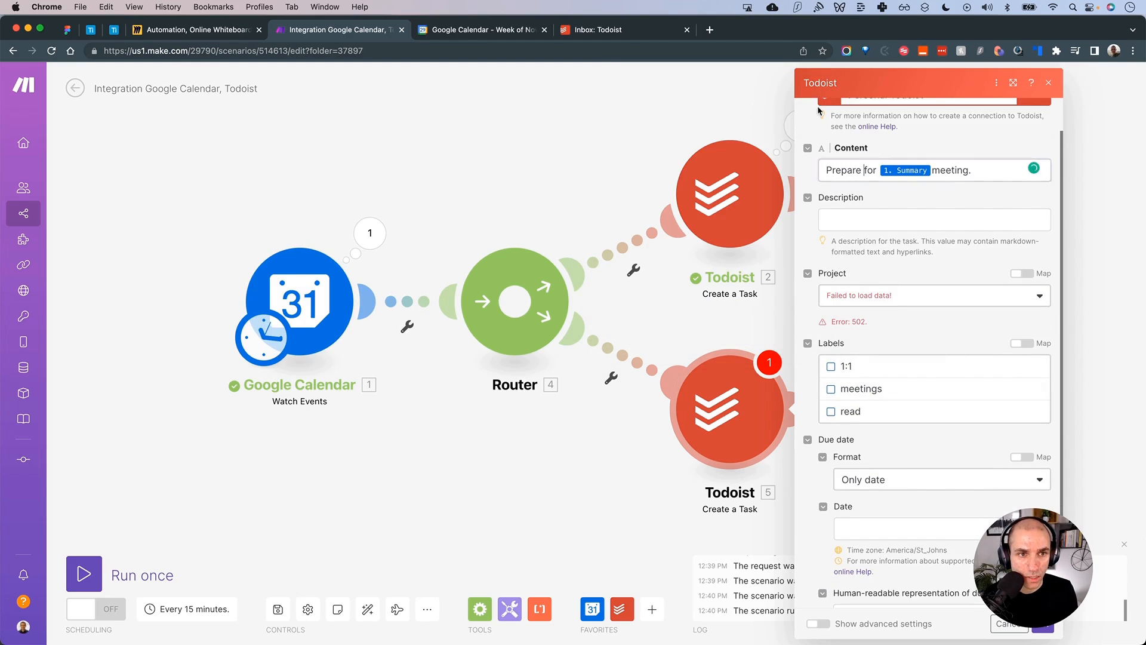
pyautogui.click(831, 368)
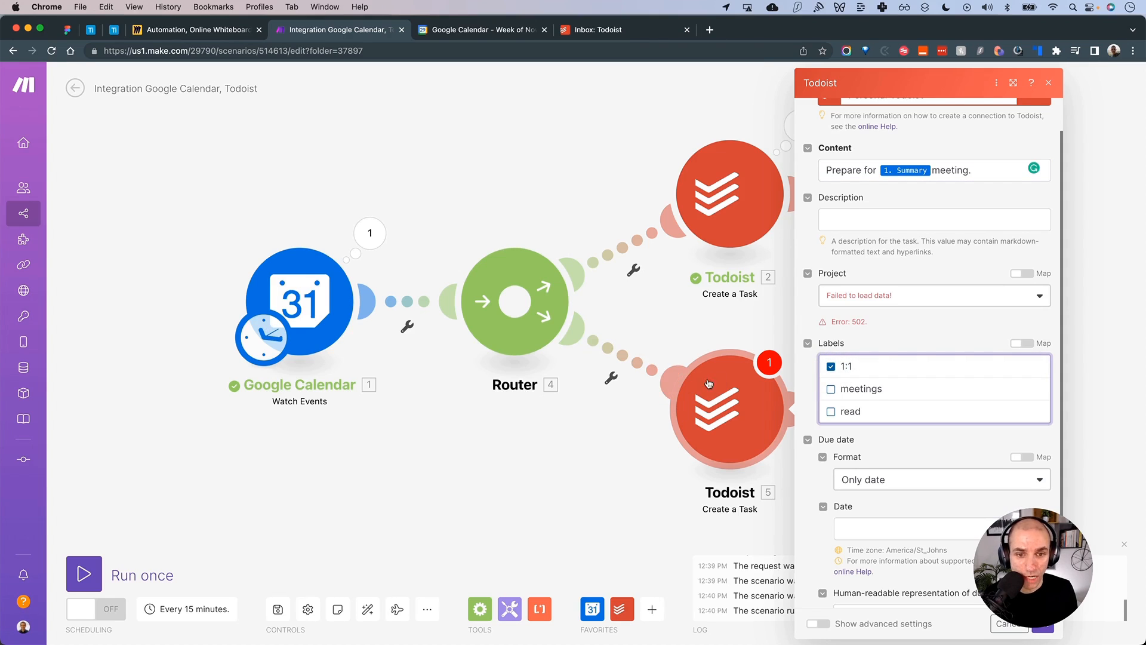
# Set the task's due date format to Date and time, and map its Date to the Google Calendar event's Start
pyautogui.scroll(-3, 898, 335)
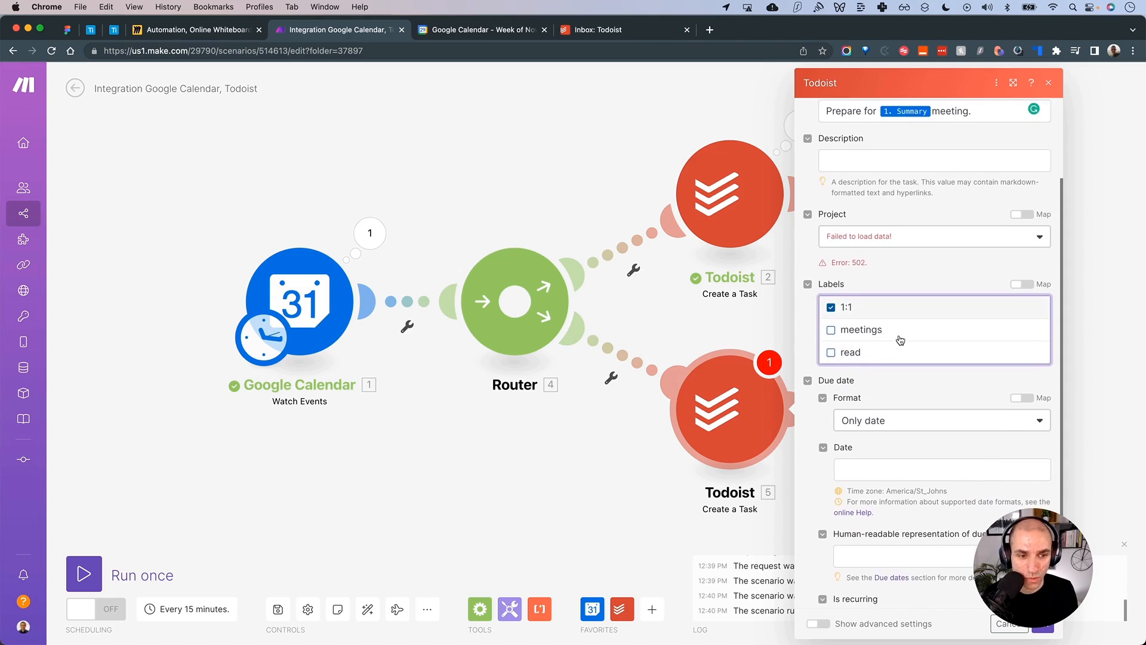
pyautogui.click(903, 404)
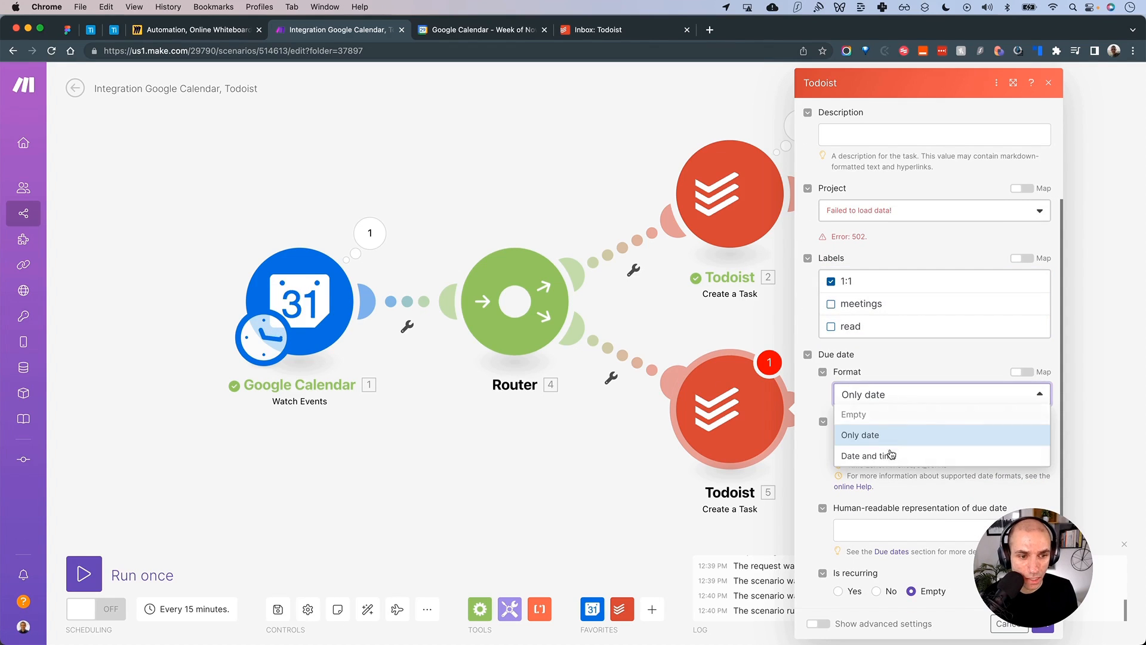
pyautogui.click(889, 454)
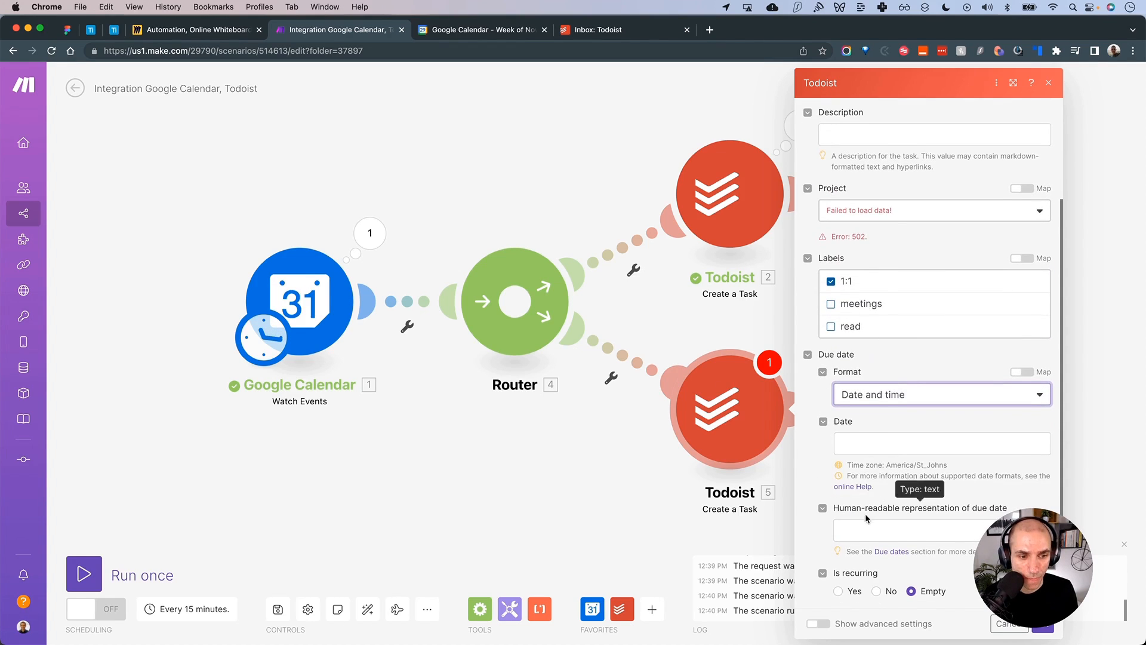
pyautogui.click(872, 440)
pyautogui.click(669, 368)
pyautogui.write('su')
pyautogui.press('BackSpace')
pyautogui.write('tart')
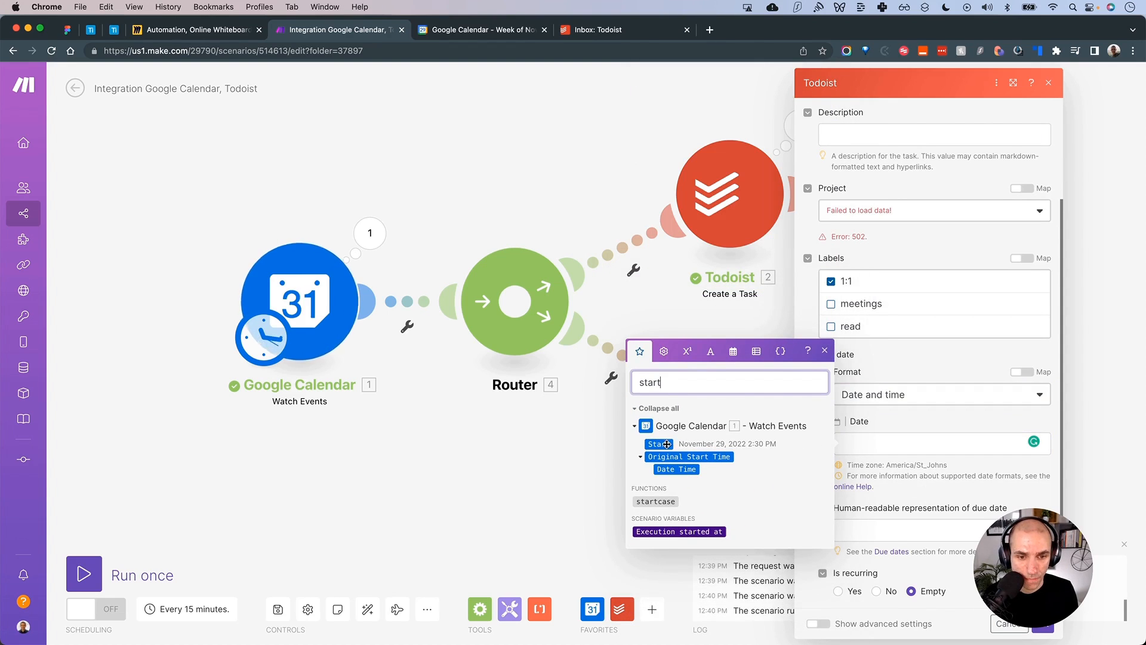
pyautogui.moveTo(667, 444); pyautogui.dragTo(888, 438)
# Map the human-readable representation of the due date to the event's Start and save the module settings
pyautogui.click(885, 530)
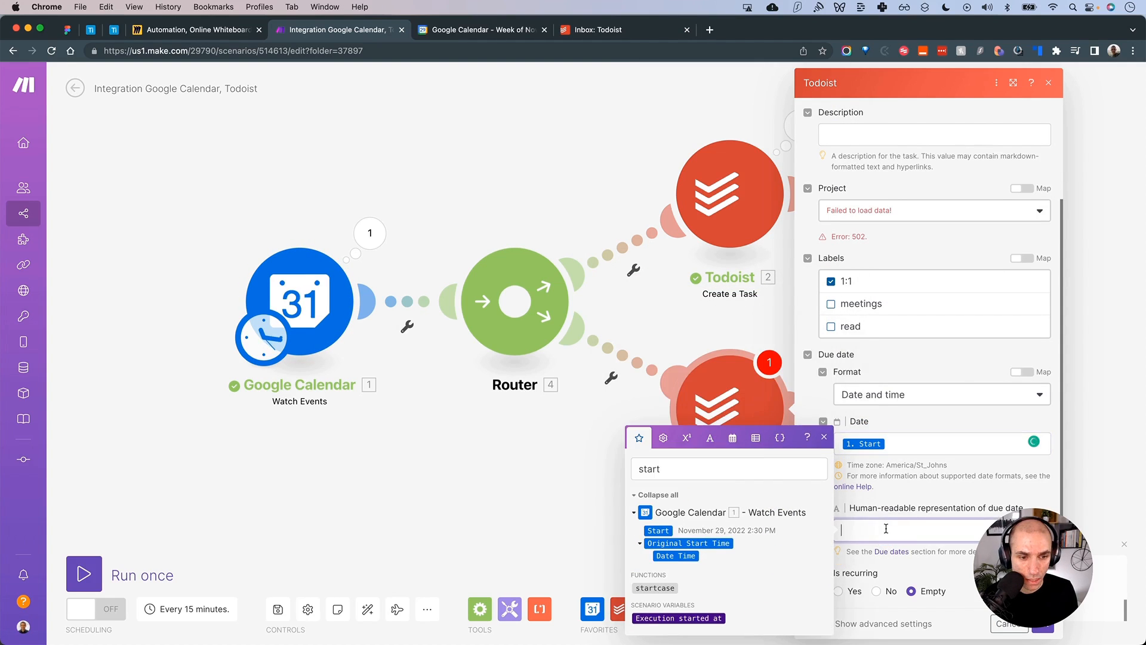
pyautogui.moveTo(661, 531); pyautogui.dragTo(886, 530)
pyautogui.moveTo(985, 554); pyautogui.dragTo(89, 553)
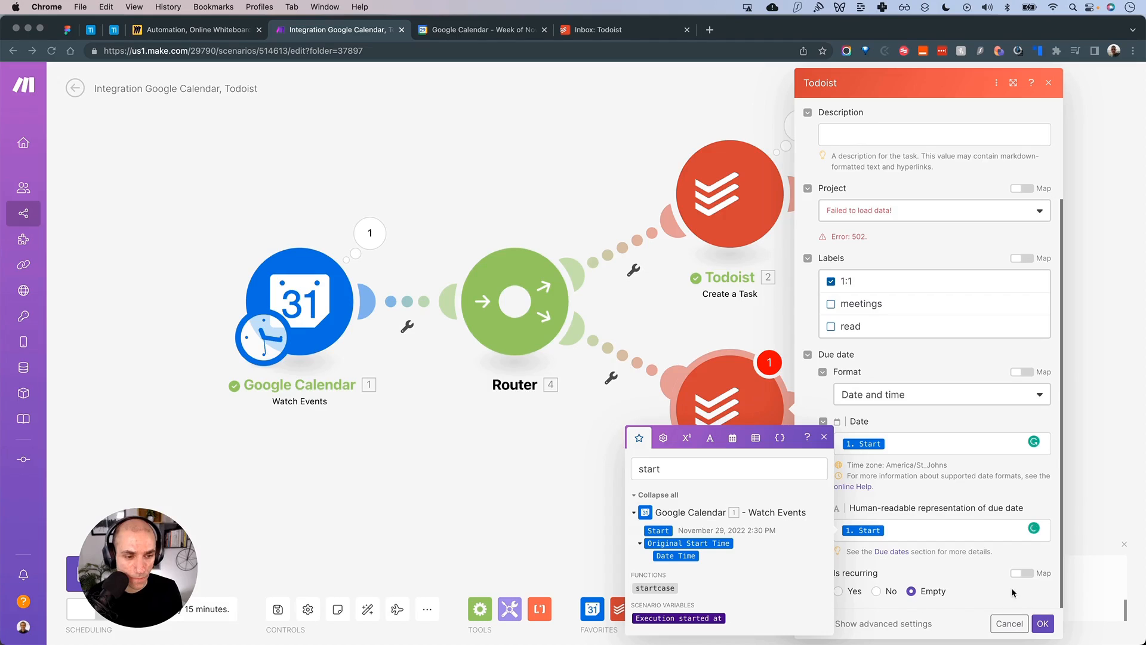
pyautogui.click(1043, 623)
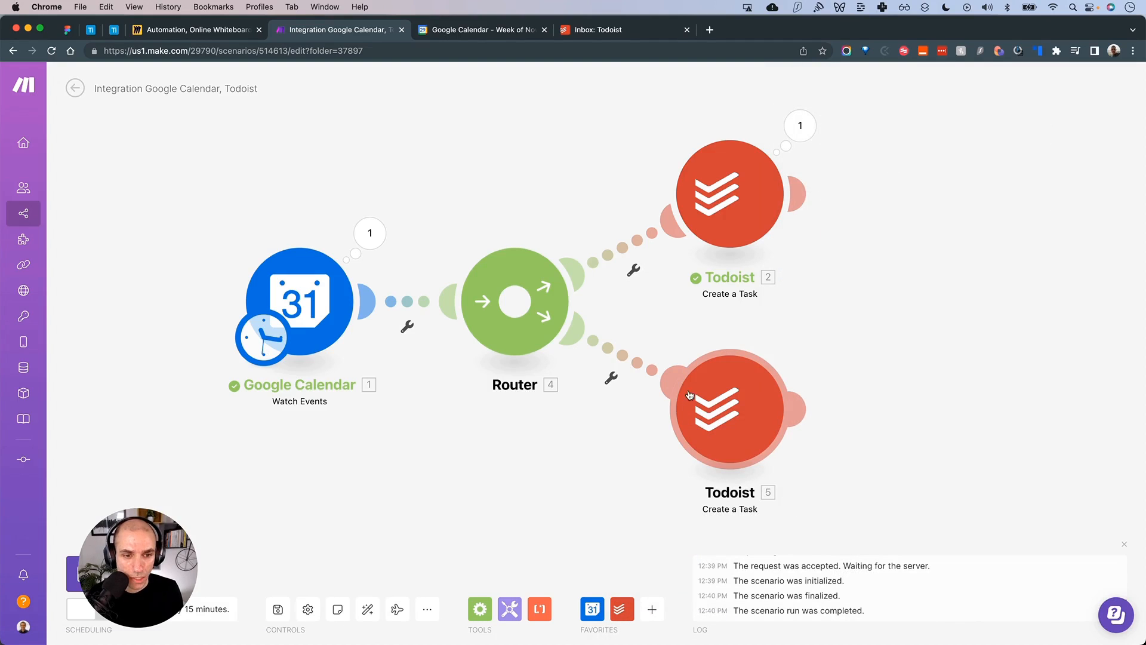
# Review the second Todoist module's content, label and due date settings
pyautogui.click(712, 398)
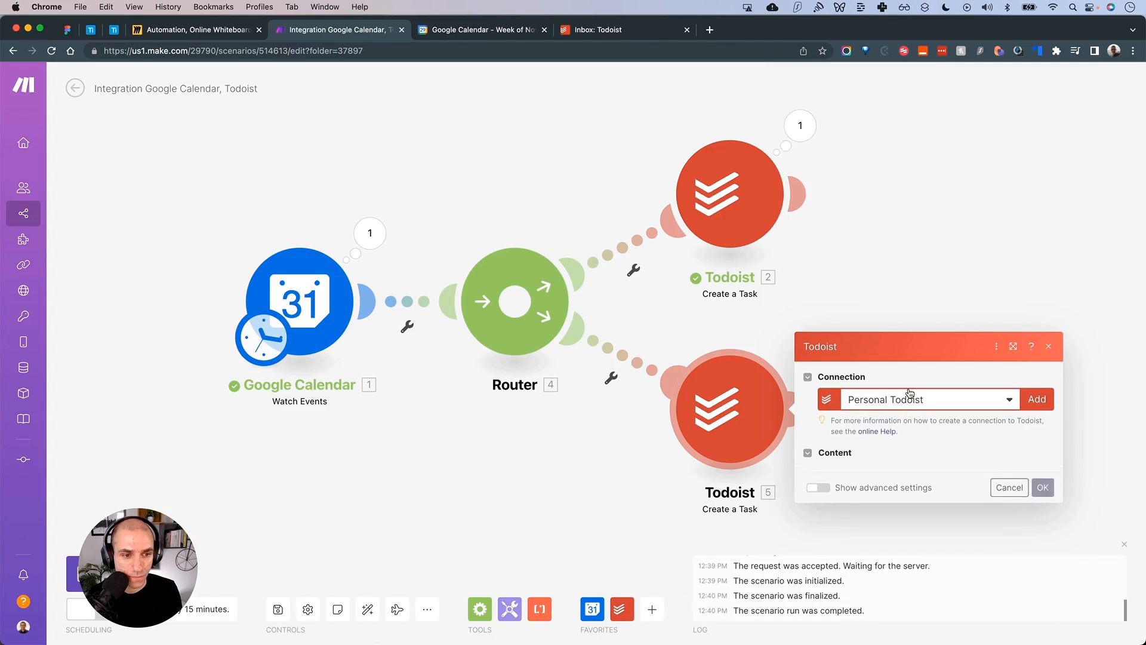
pyautogui.scroll(-4, 909, 392)
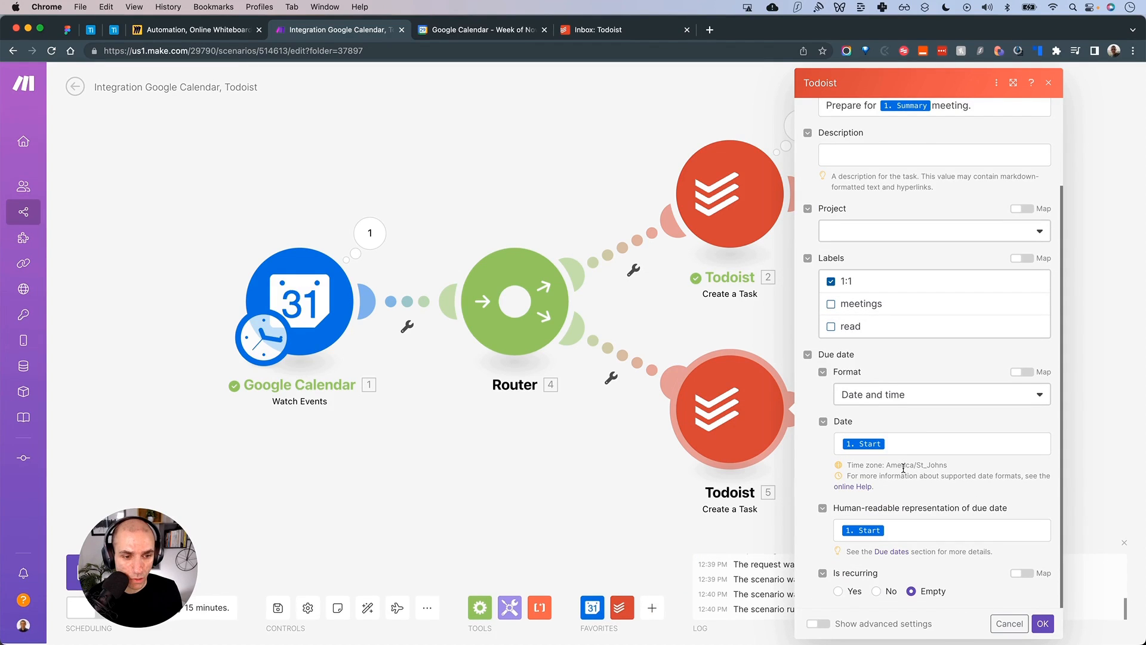
pyautogui.scroll(4, 848, 327)
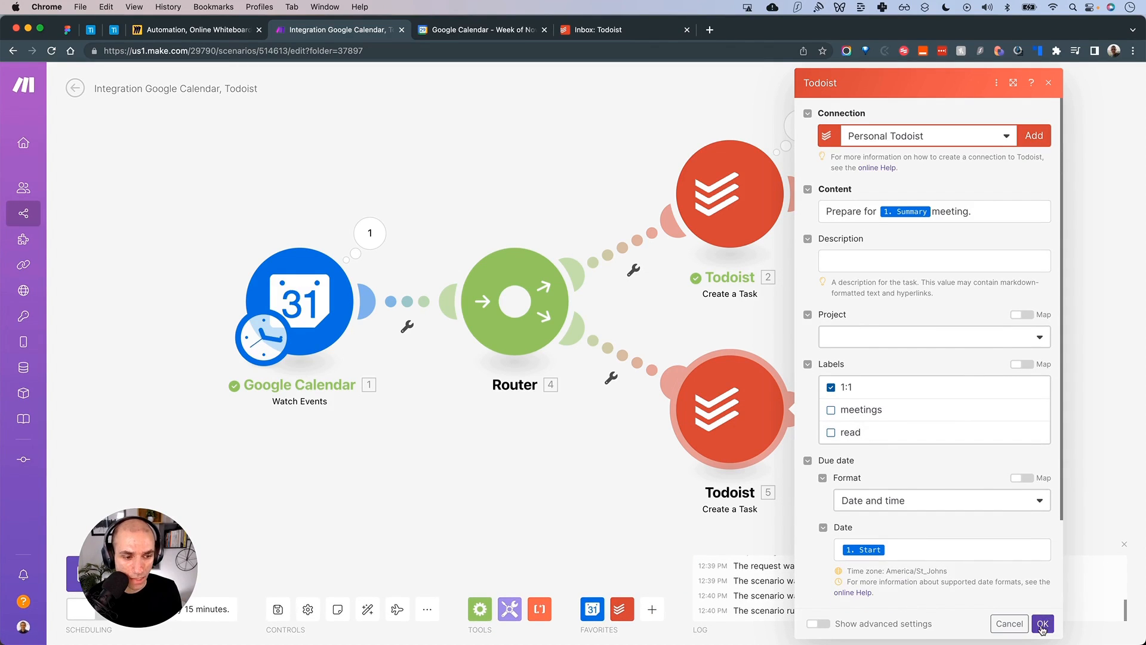
pyautogui.click(1034, 624)
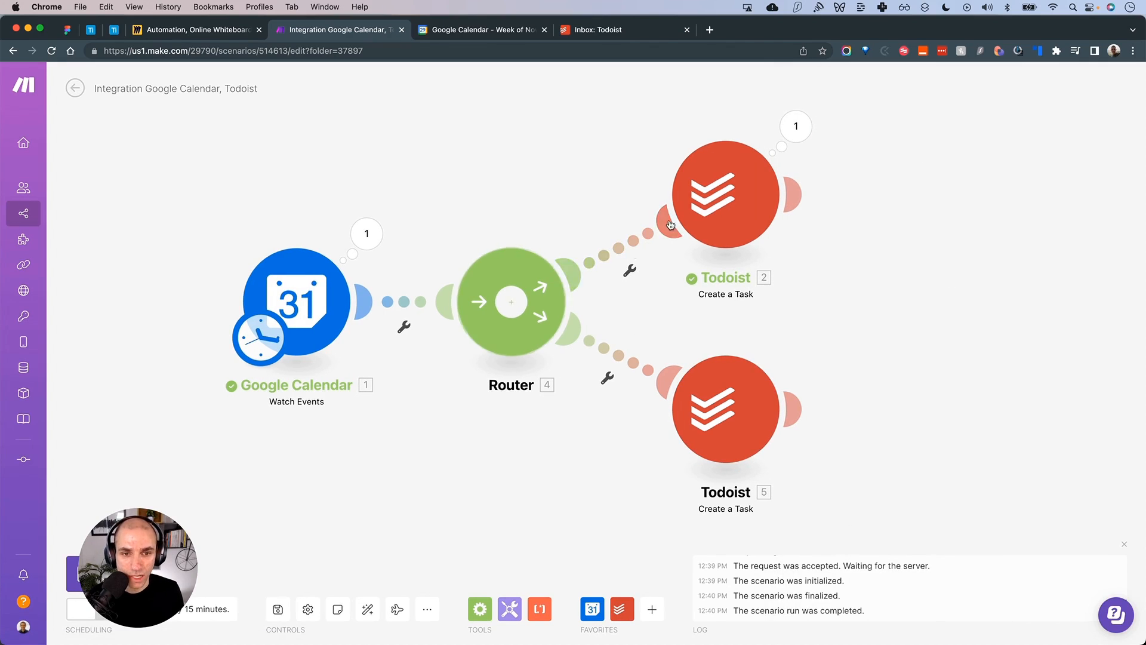
# Set up a filter between the router and the second Todoist module, with the Google Calendar Description as the field to test
pyautogui.click(608, 380)
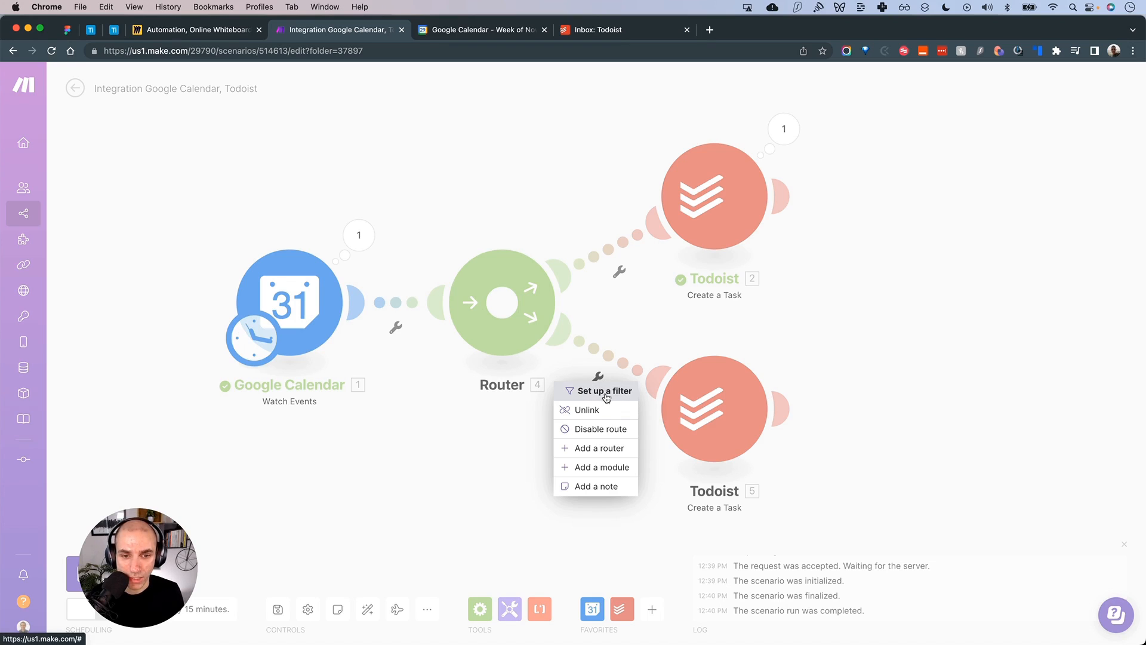
pyautogui.click(606, 391)
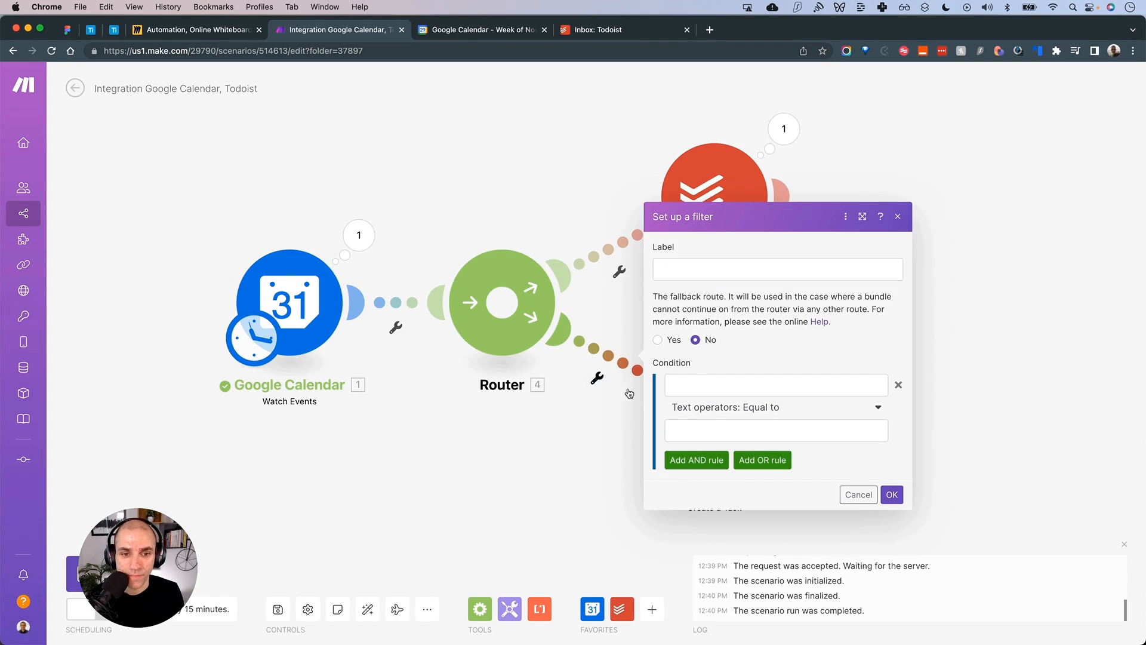
pyautogui.click(730, 378)
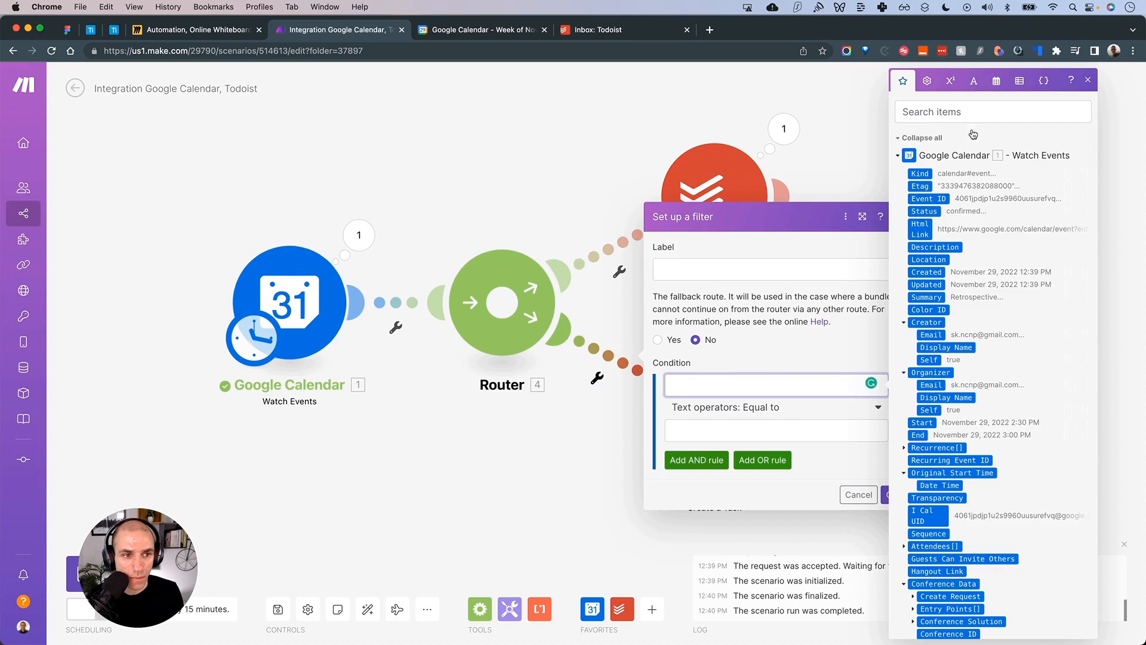
pyautogui.click(956, 119)
pyautogui.write('desc')
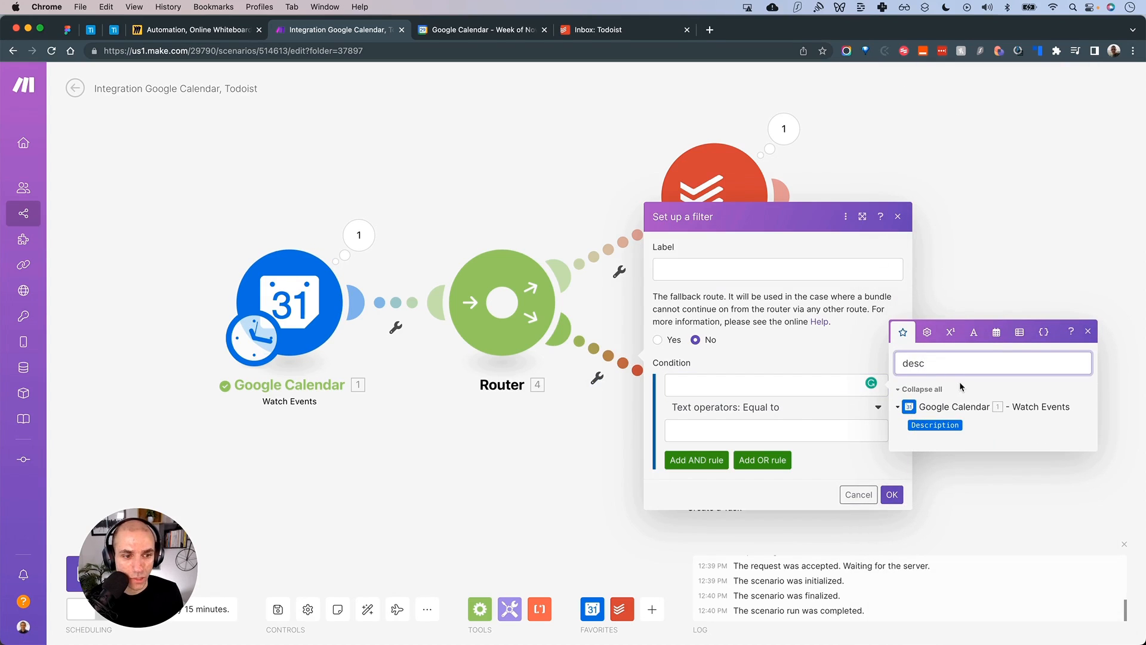
pyautogui.moveTo(946, 425); pyautogui.dragTo(775, 384)
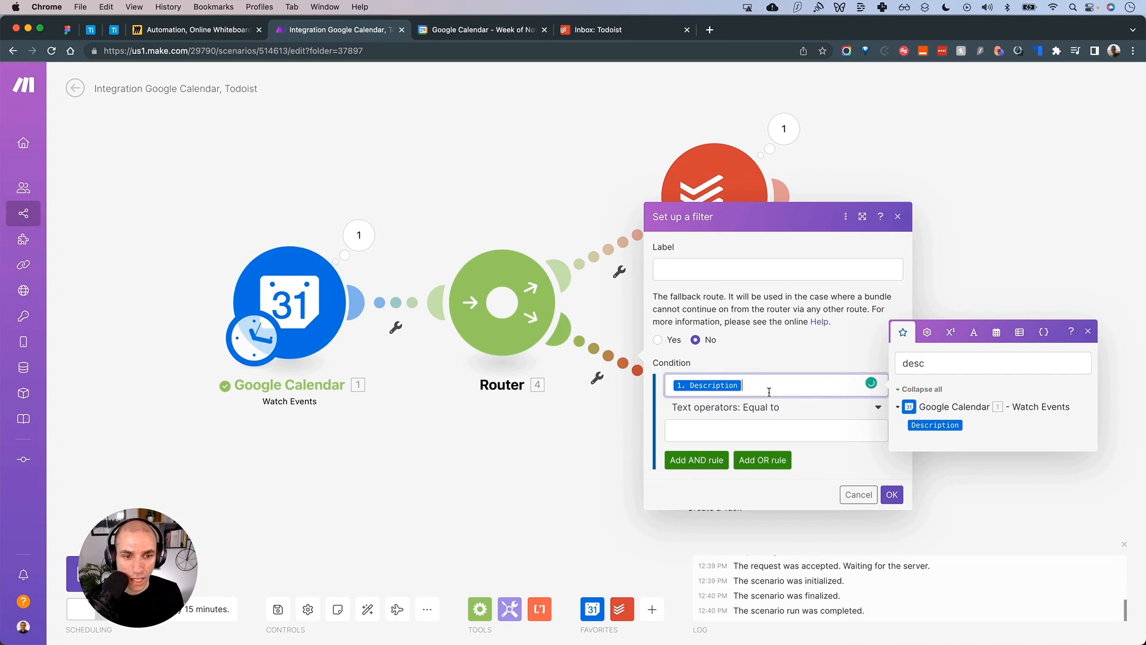
# Set the filter condition's text operator to Contains (case insensitive) and its comparison value to 1:1
pyautogui.click(789, 409)
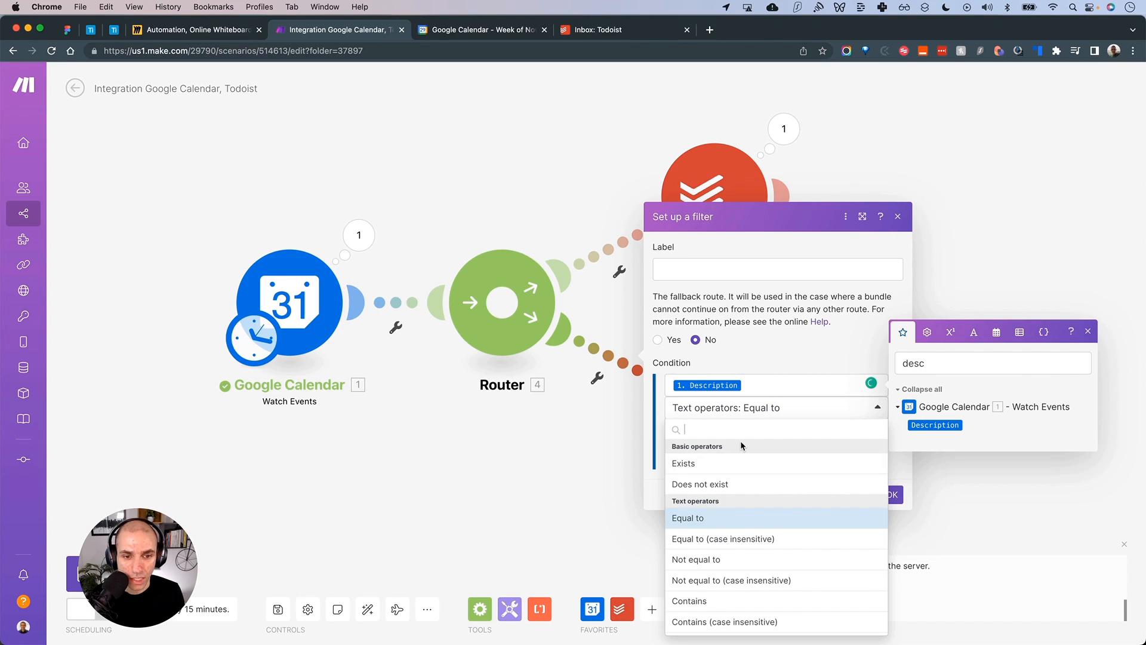
pyautogui.write('conta')
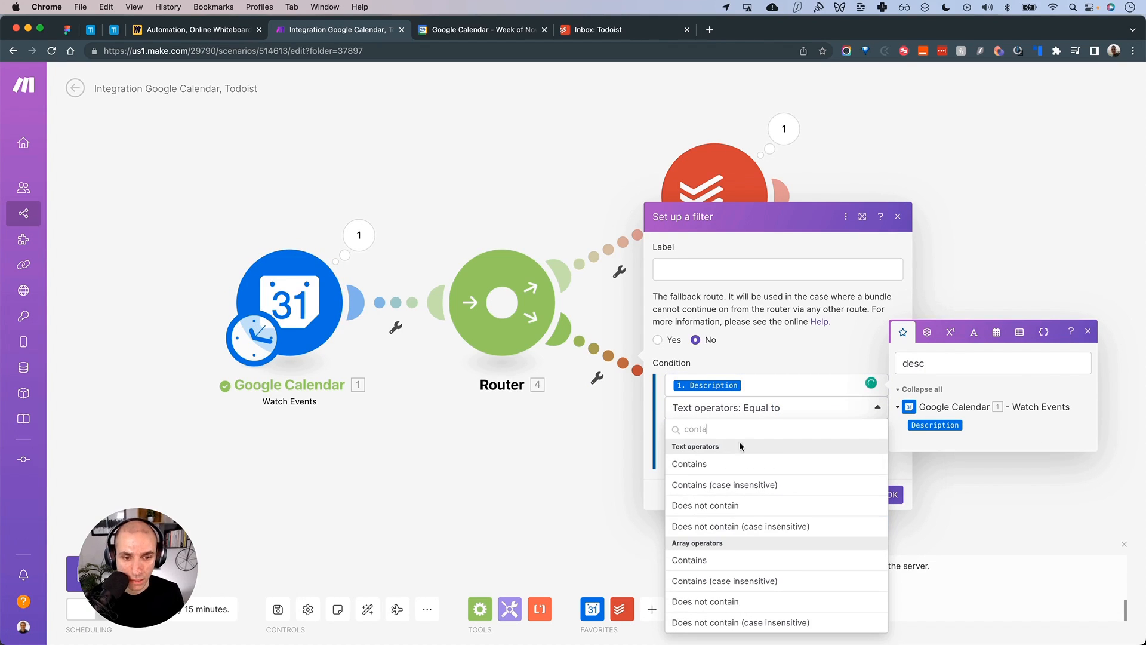
pyautogui.click(724, 484)
pyautogui.click(744, 431)
pyautogui.write('1:1')
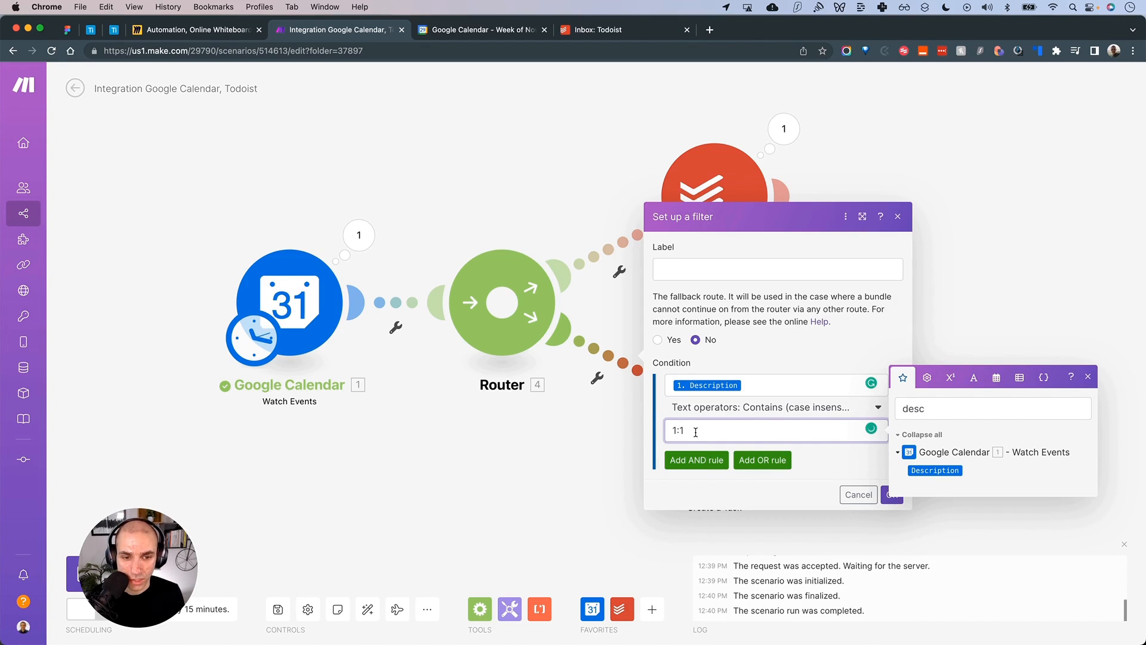
pyautogui.click(816, 467)
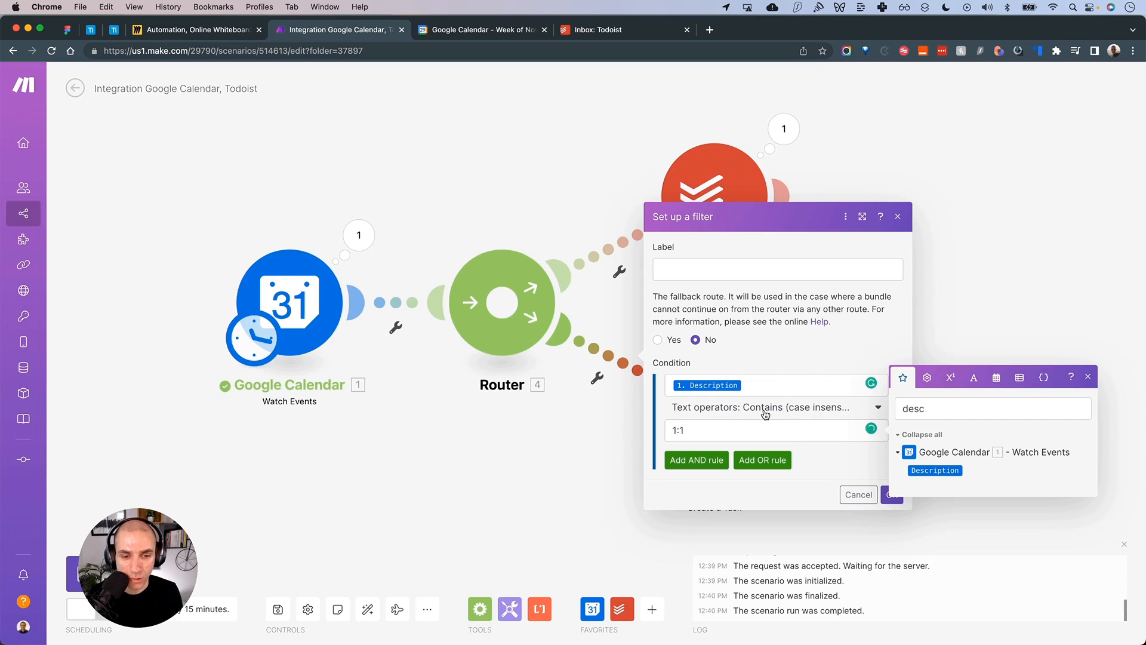
# Save the filter that checks for 1:1, and check and confirm the second Todoist module's settings
pyautogui.doubleClick(685, 429)
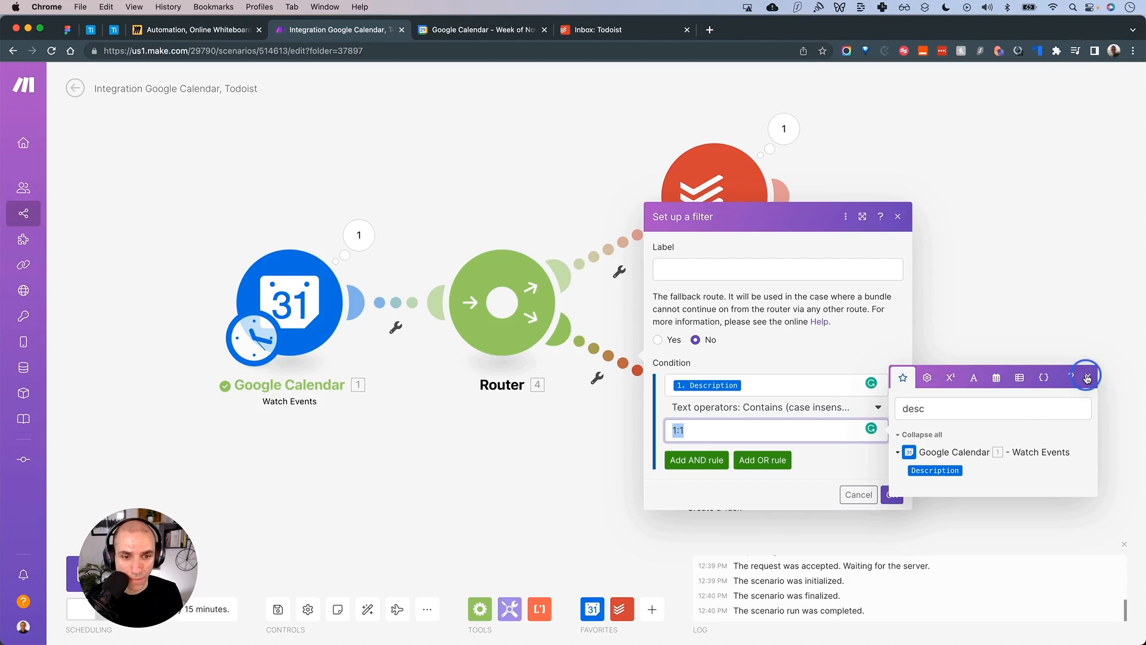
pyautogui.click(1087, 379)
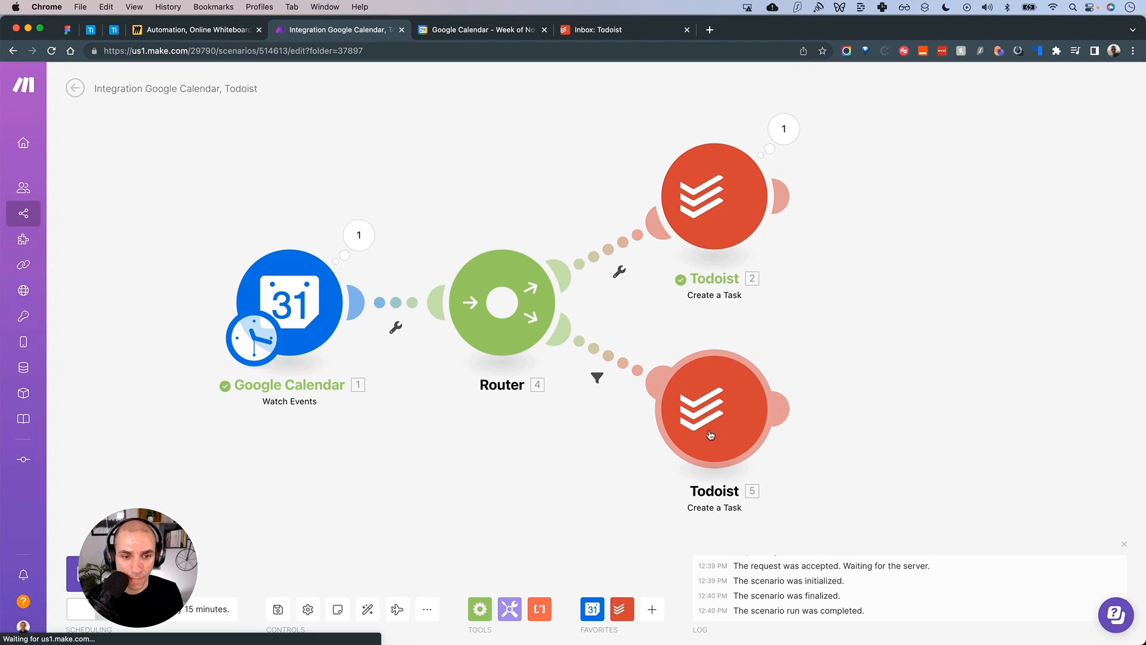
pyautogui.click(736, 422)
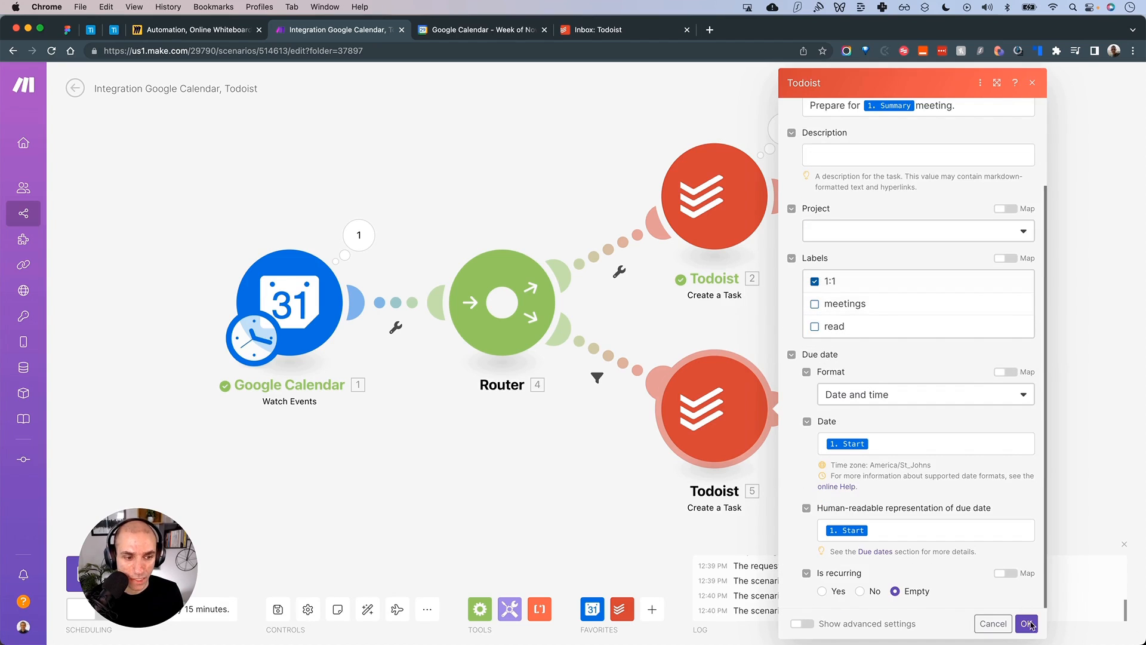
pyautogui.click(1026, 623)
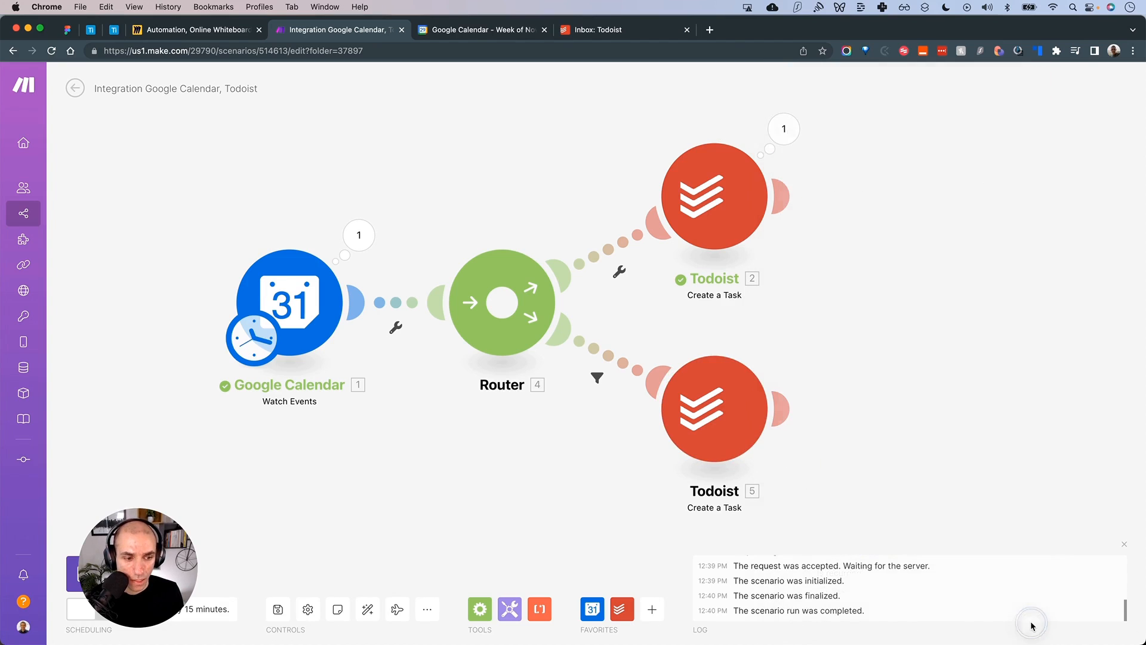
# Set the route from the router to the first Todoist module as the fallback route and save it
pyautogui.click(621, 274)
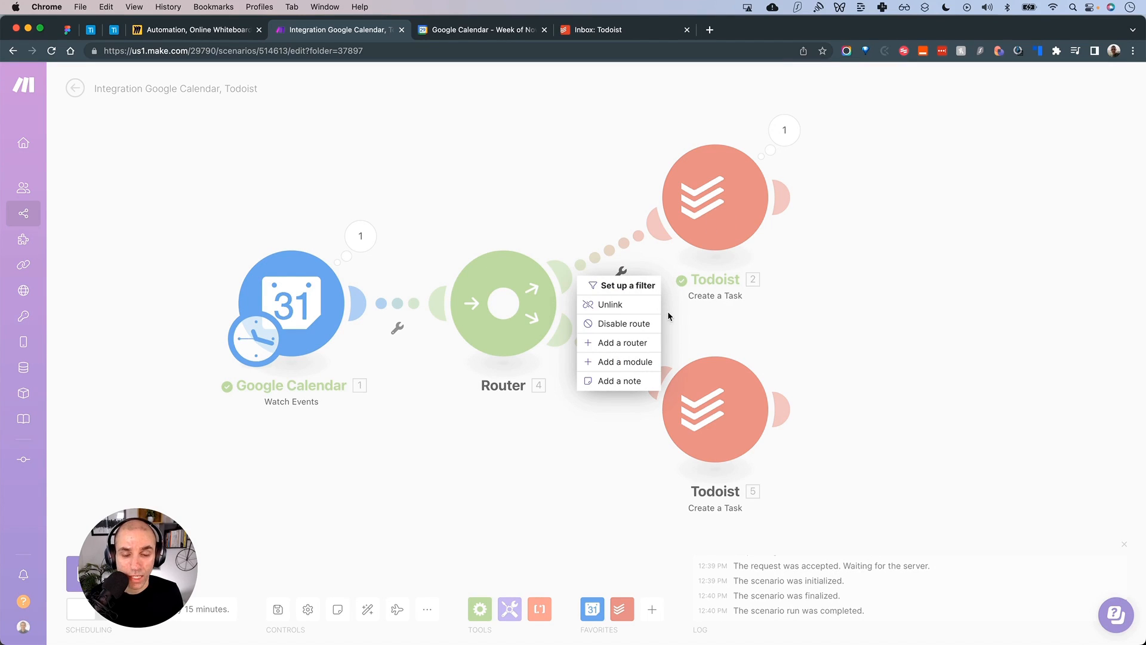
pyautogui.click(690, 226)
pyautogui.click(621, 274)
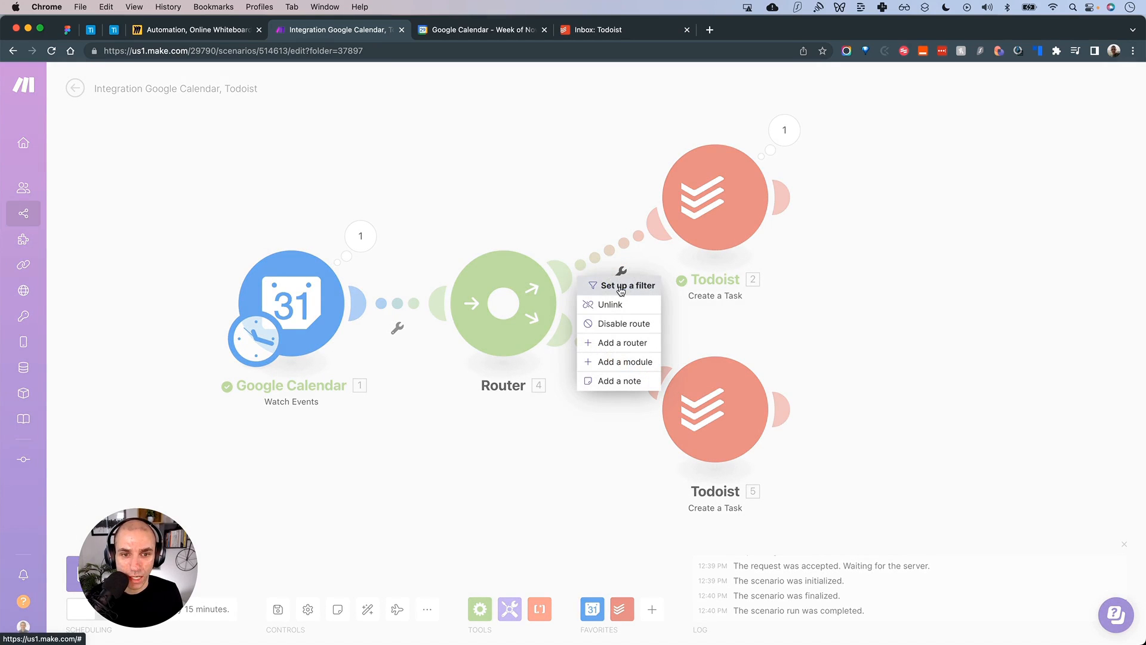
pyautogui.click(621, 286)
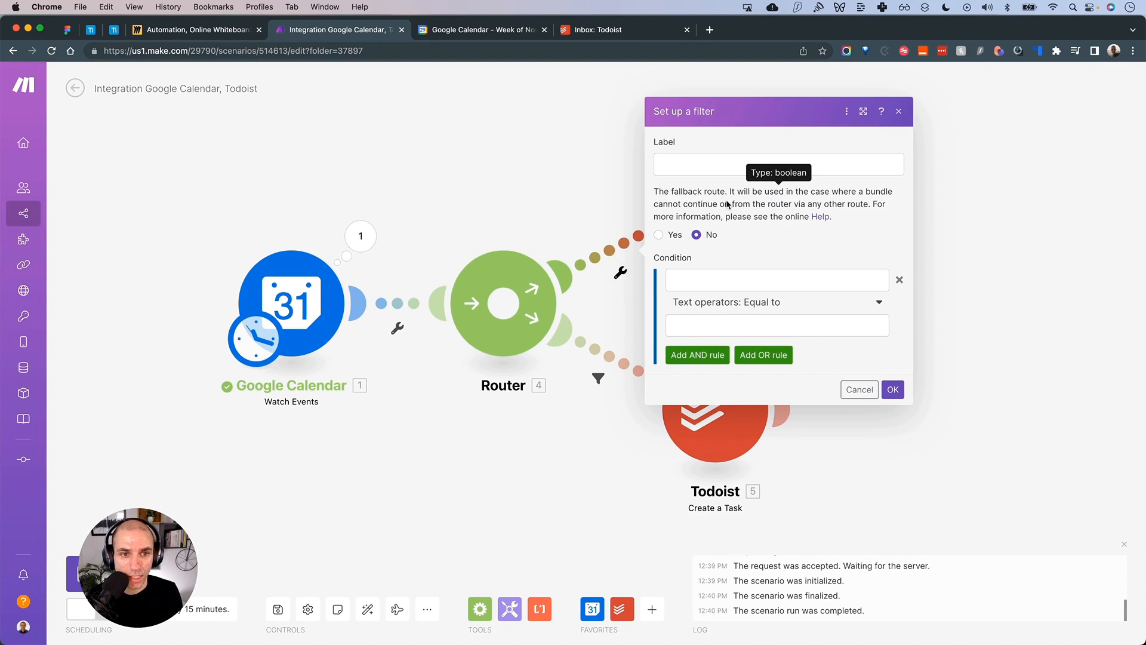
pyautogui.click(661, 237)
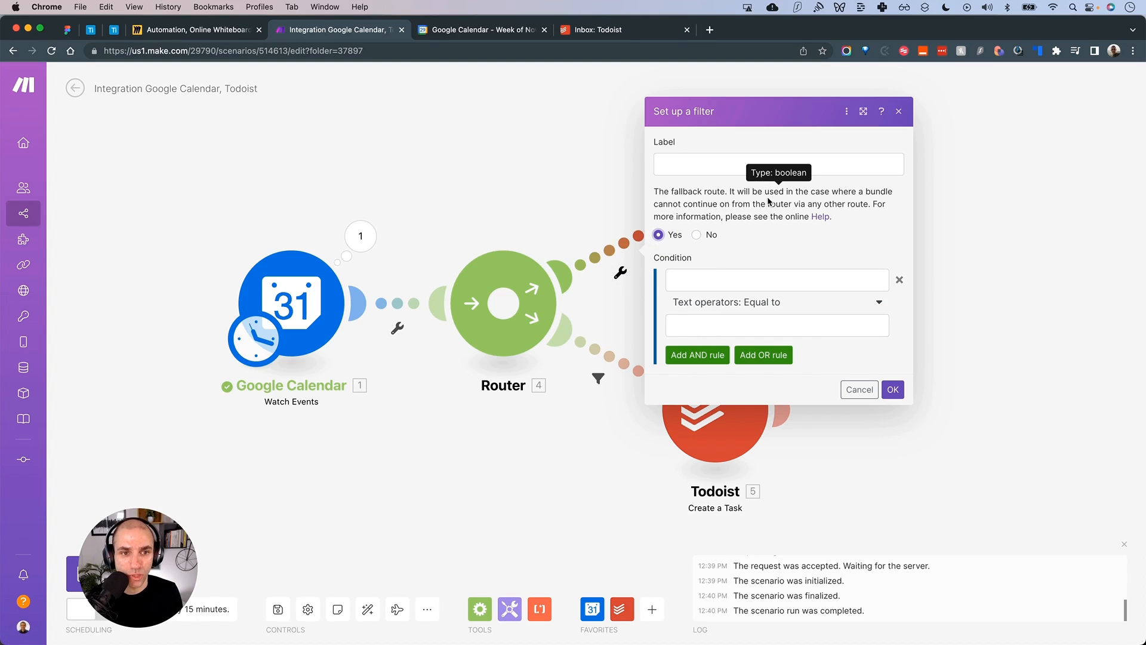
pyautogui.click(893, 390)
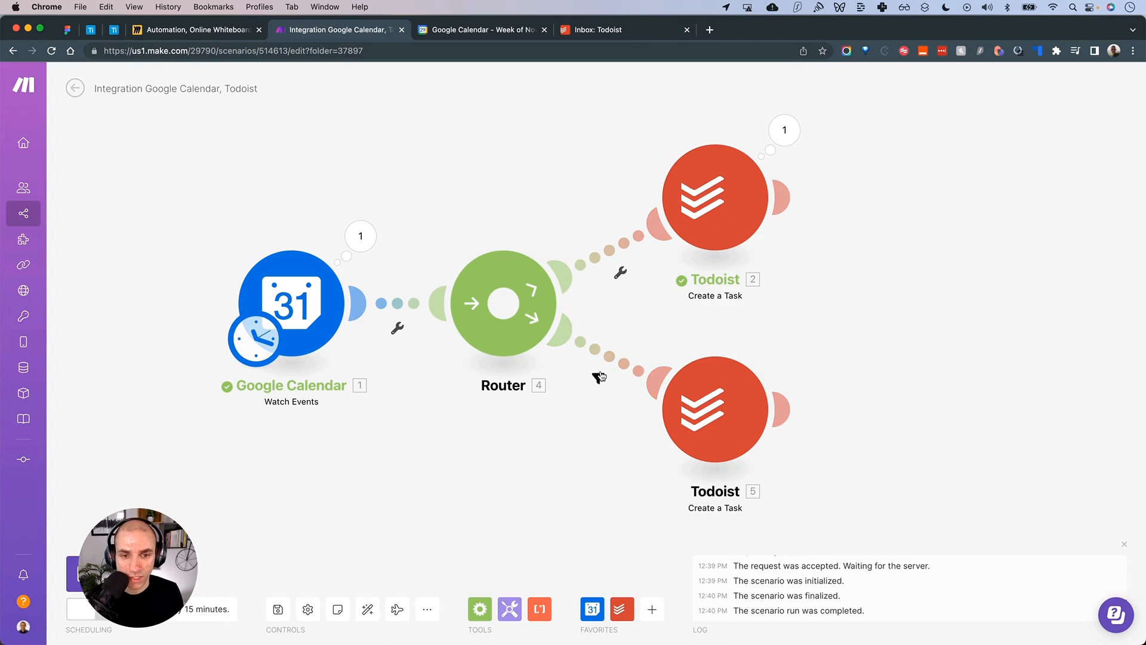
# Label the filter on the route to the first Todoist module Fallback and save it
pyautogui.click(620, 273)
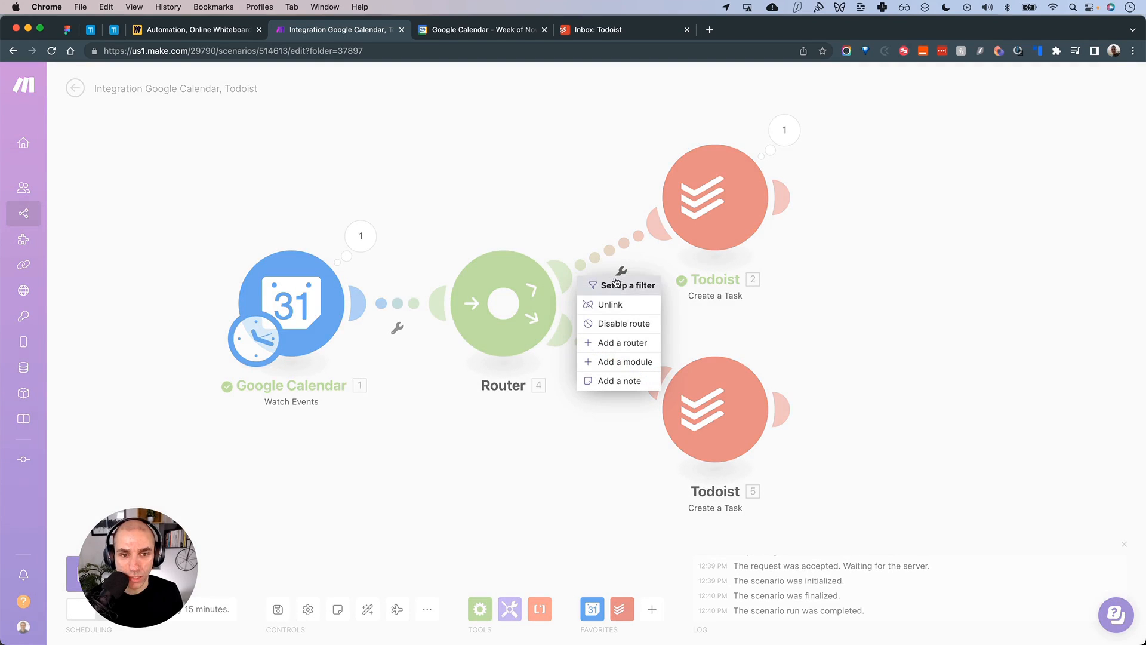
pyautogui.click(633, 285)
pyautogui.click(688, 166)
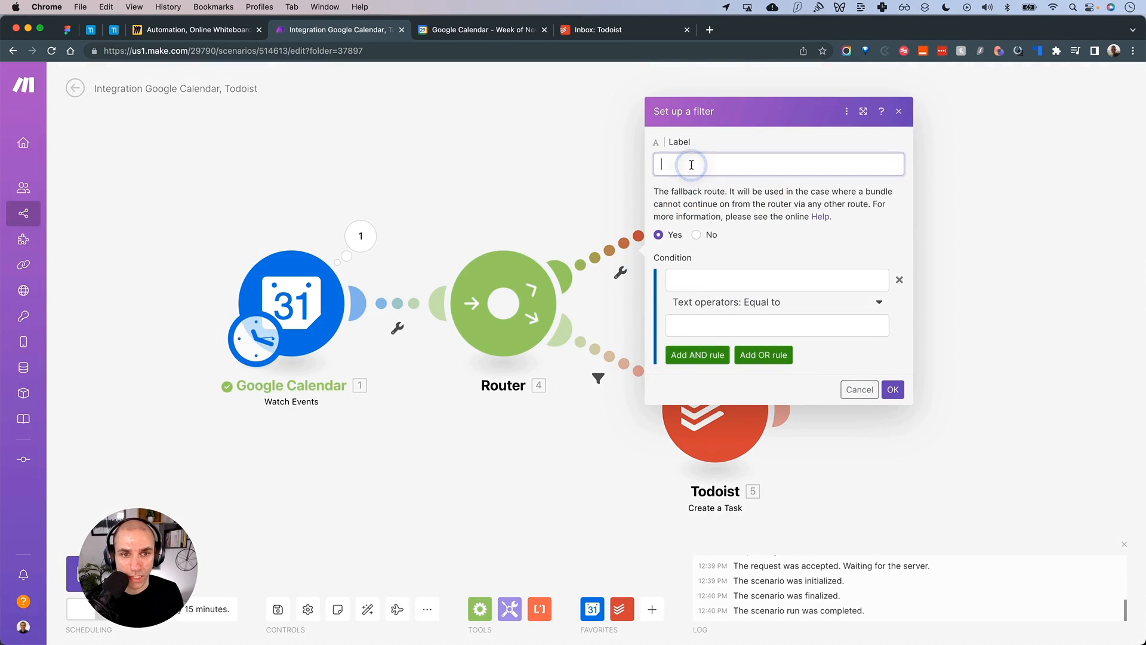
pyautogui.write('Fallback')
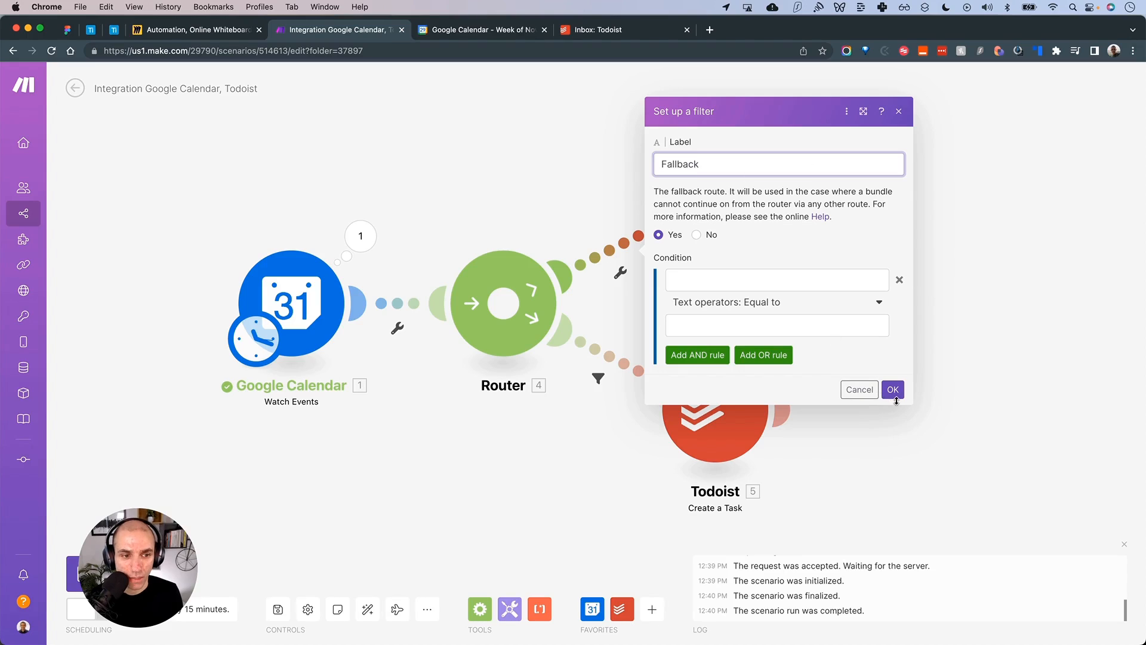
pyautogui.click(893, 389)
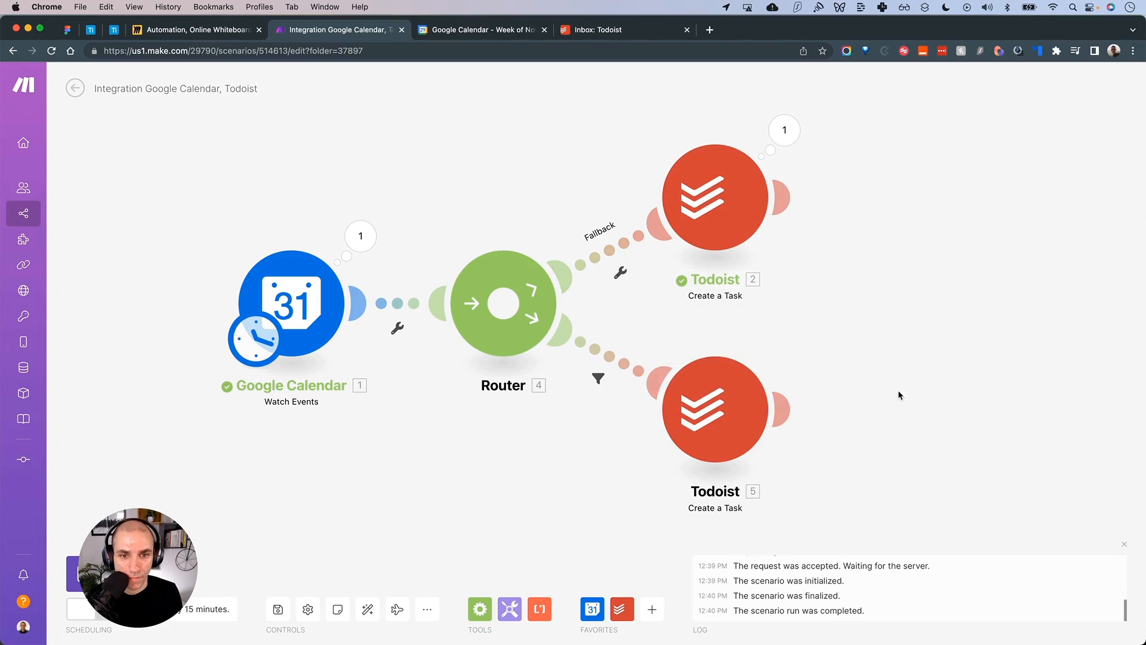
# Label the filter on the route to the second Todoist module 1:1 and save it
pyautogui.click(597, 377)
pyautogui.click(660, 269)
pyautogui.write('1:1')
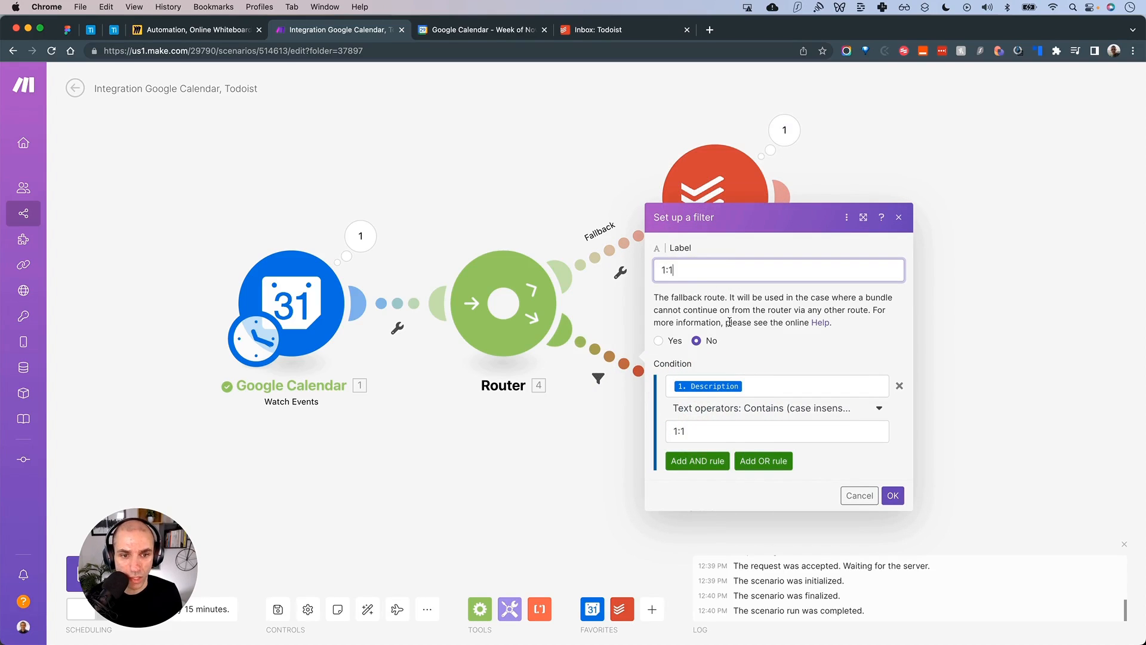
pyautogui.click(893, 495)
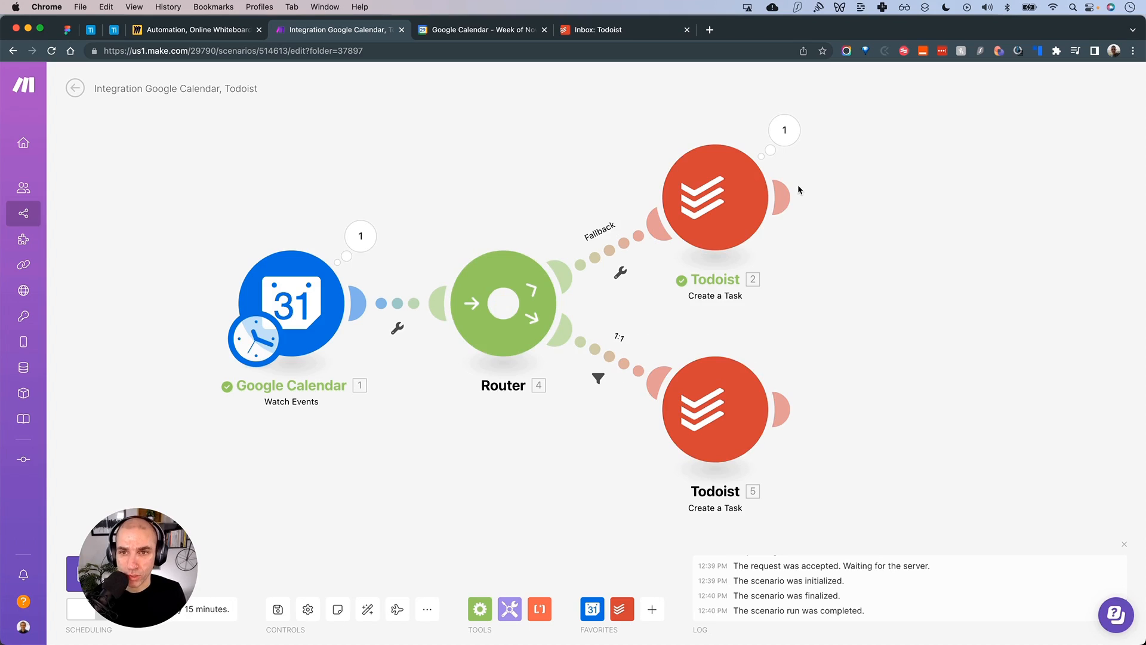
# Switch to Google Calendar and delete both of Tuesday's events, including the 1pm Retrospective
pyautogui.click(522, 36)
pyautogui.rightClick(535, 429)
pyautogui.click(552, 445)
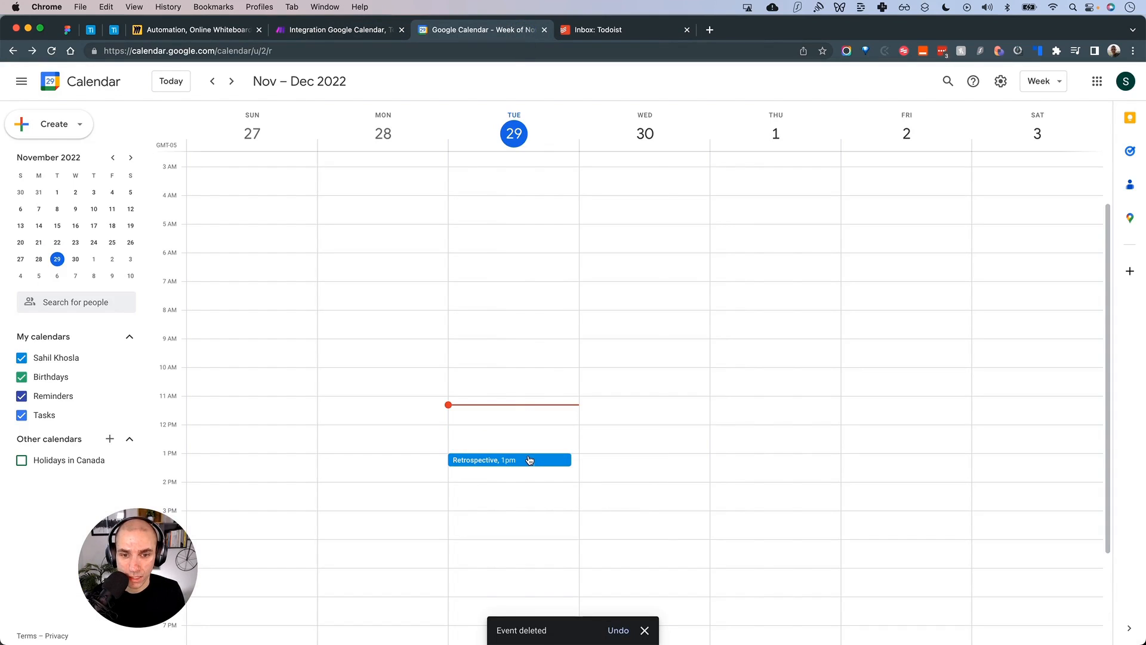
pyautogui.rightClick(529, 459)
pyautogui.click(540, 468)
pyautogui.scroll(-1, 542, 410)
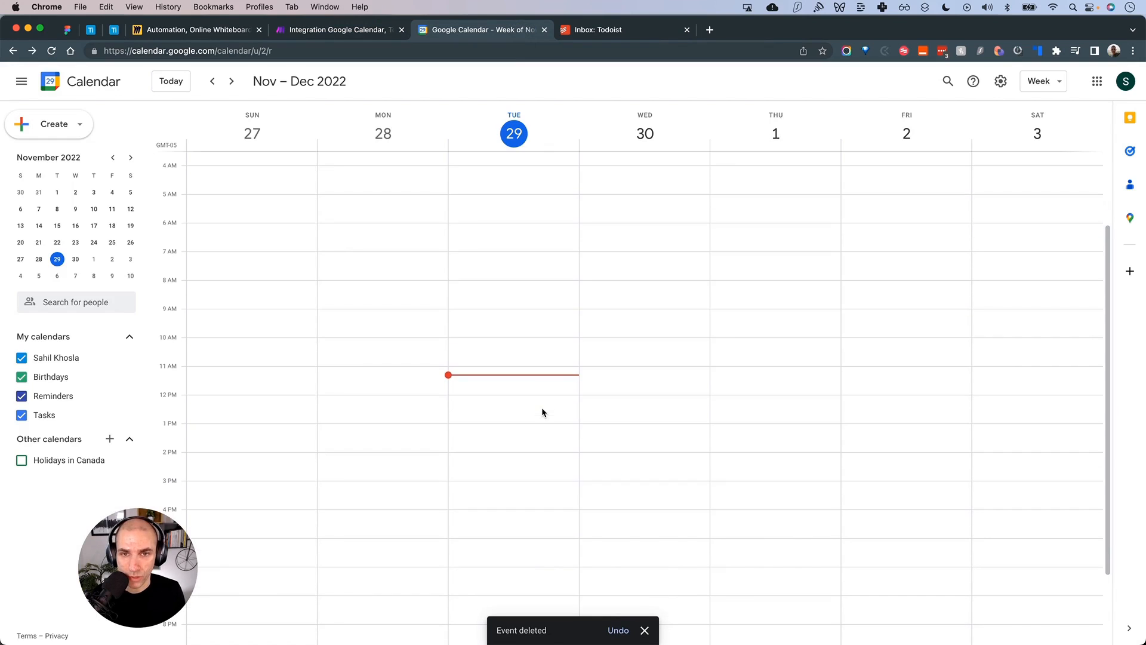
# Switch to Todoist and delete the two Prepare for Retrospective tasks and the Prepare for Stand-Up meeting task from the Inbox
pyautogui.click(619, 33)
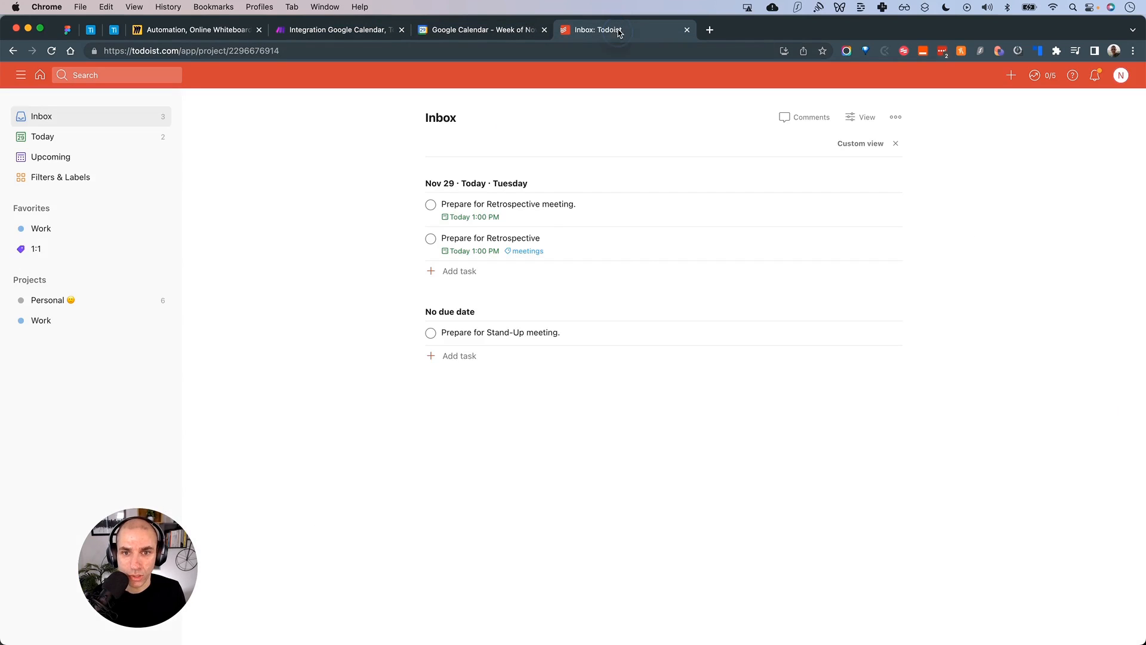
pyautogui.rightClick(541, 207)
pyautogui.click(600, 416)
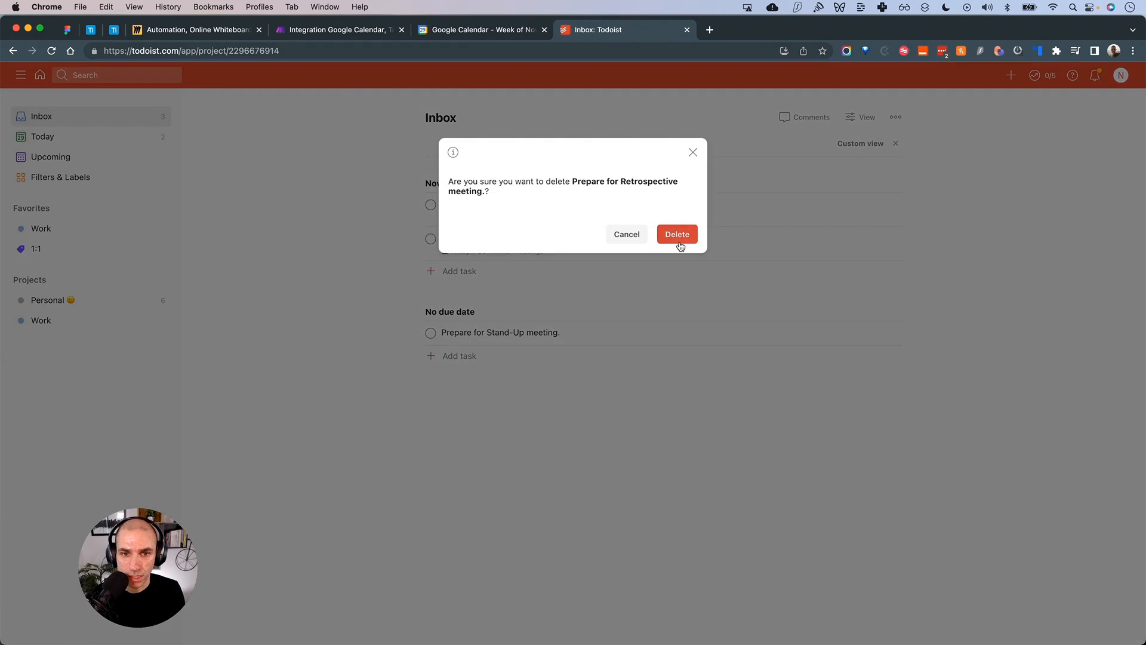
pyautogui.click(678, 233)
pyautogui.rightClick(571, 214)
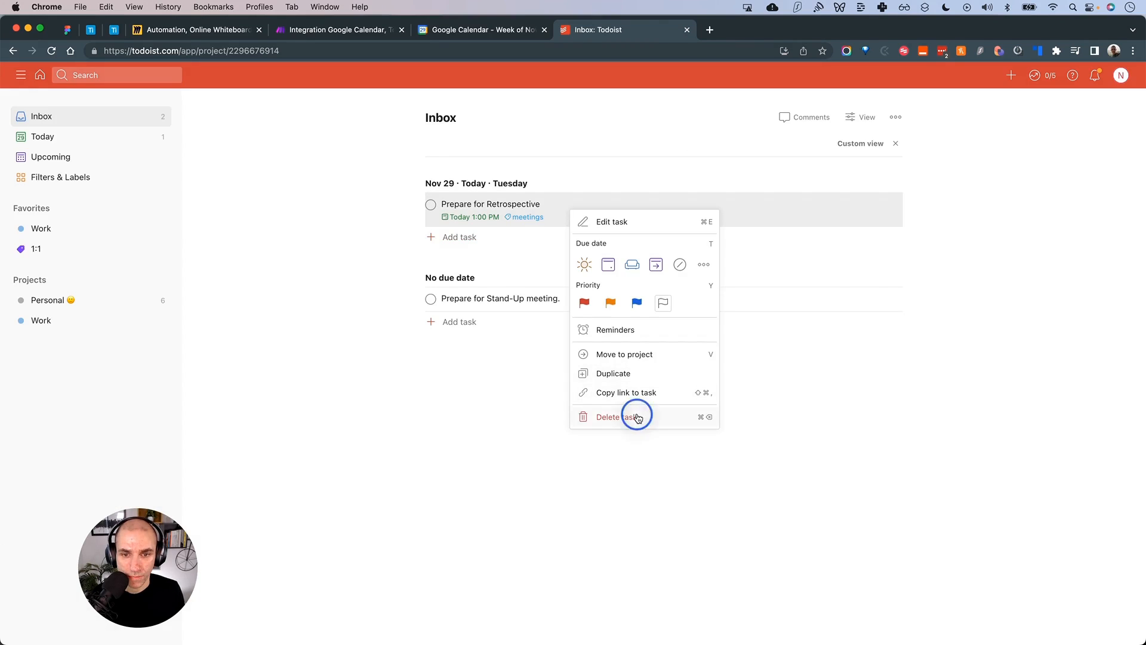
pyautogui.click(637, 415)
pyautogui.click(677, 226)
pyautogui.rightClick(601, 207)
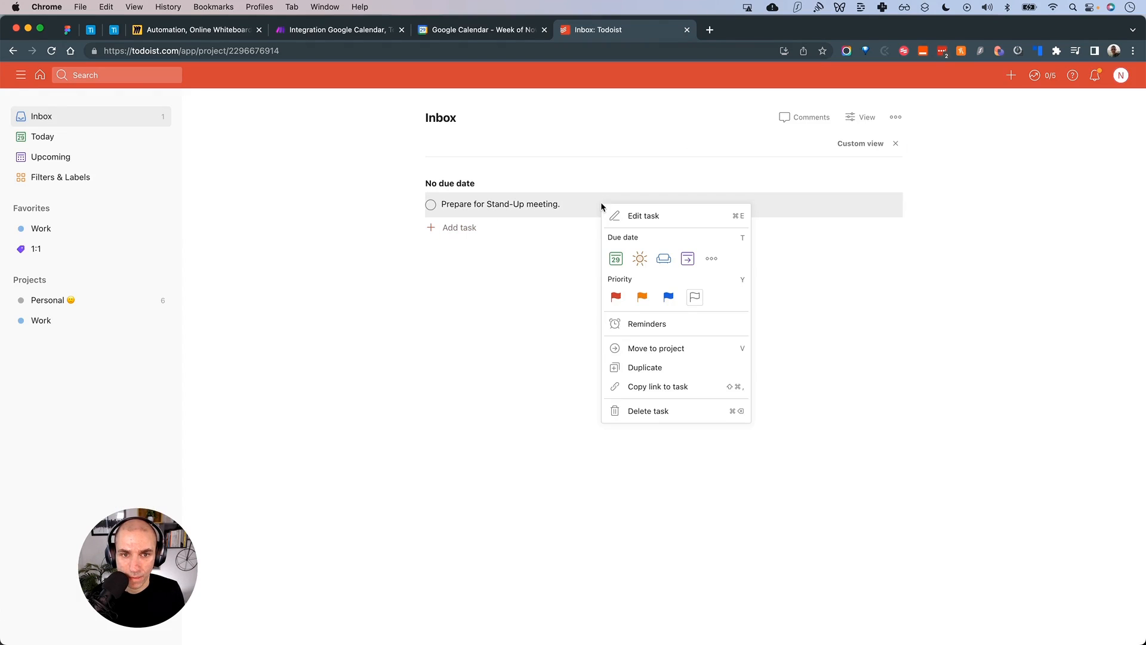
pyautogui.click(655, 416)
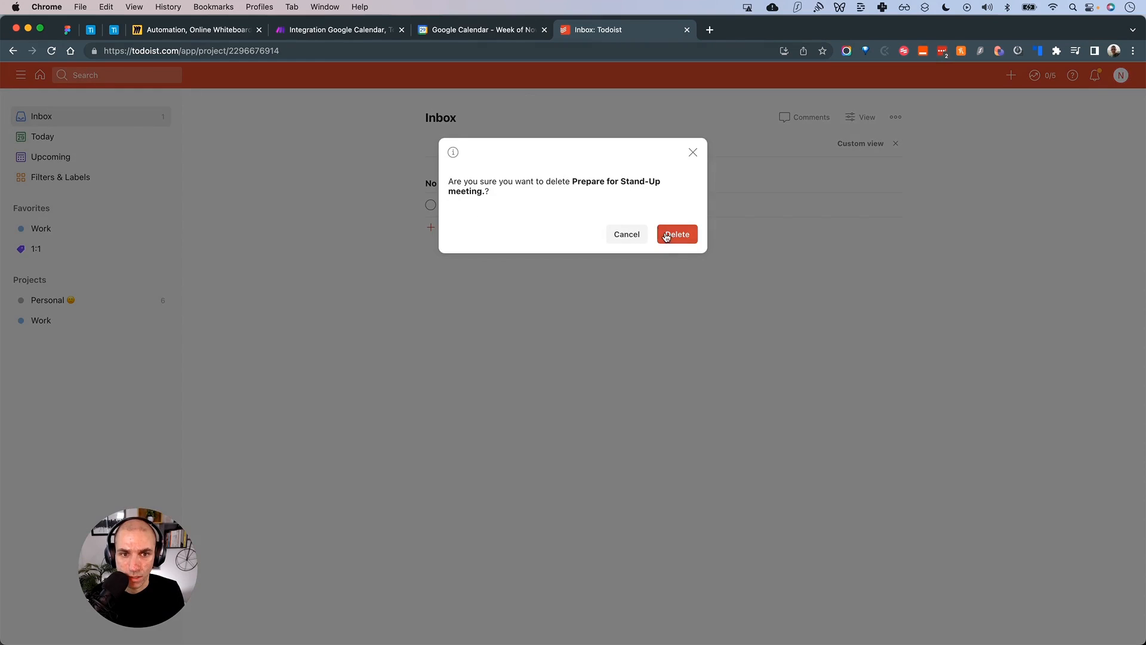
pyautogui.click(676, 234)
# In Google Calendar, create an event on Tuesday, November 29, 12:00–1:00pm, titled with both participants' first names joined by <> plus 1:1, and check its title
pyautogui.click(480, 30)
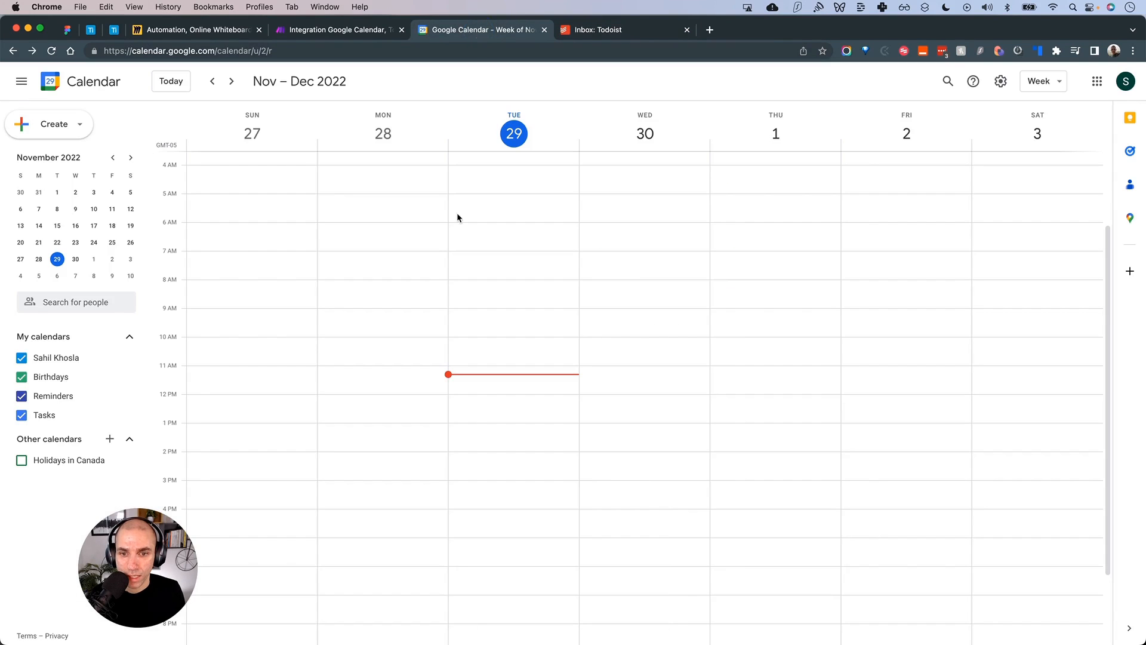
pyautogui.click(488, 399)
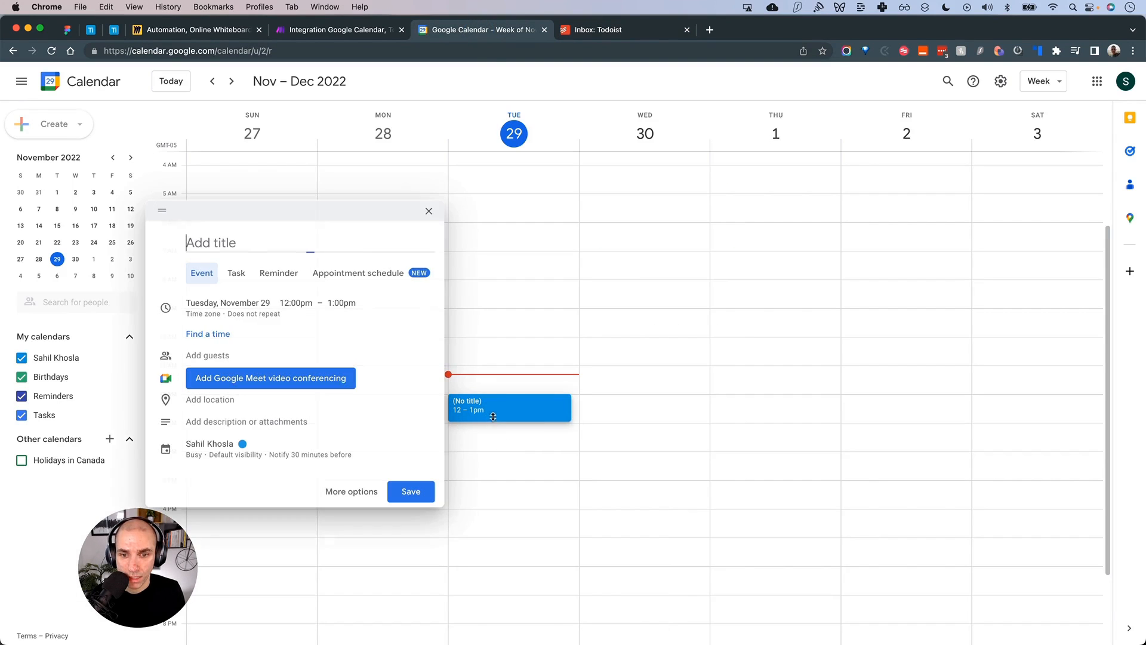
pyautogui.write('Sahil <')
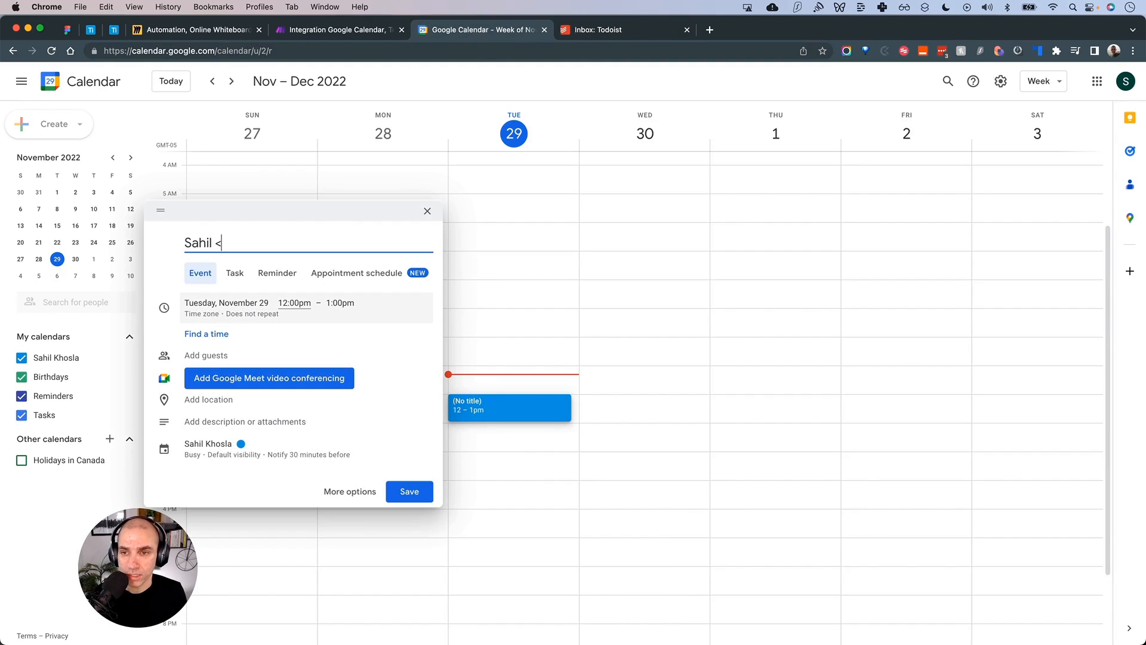
pyautogui.write('> Joe')
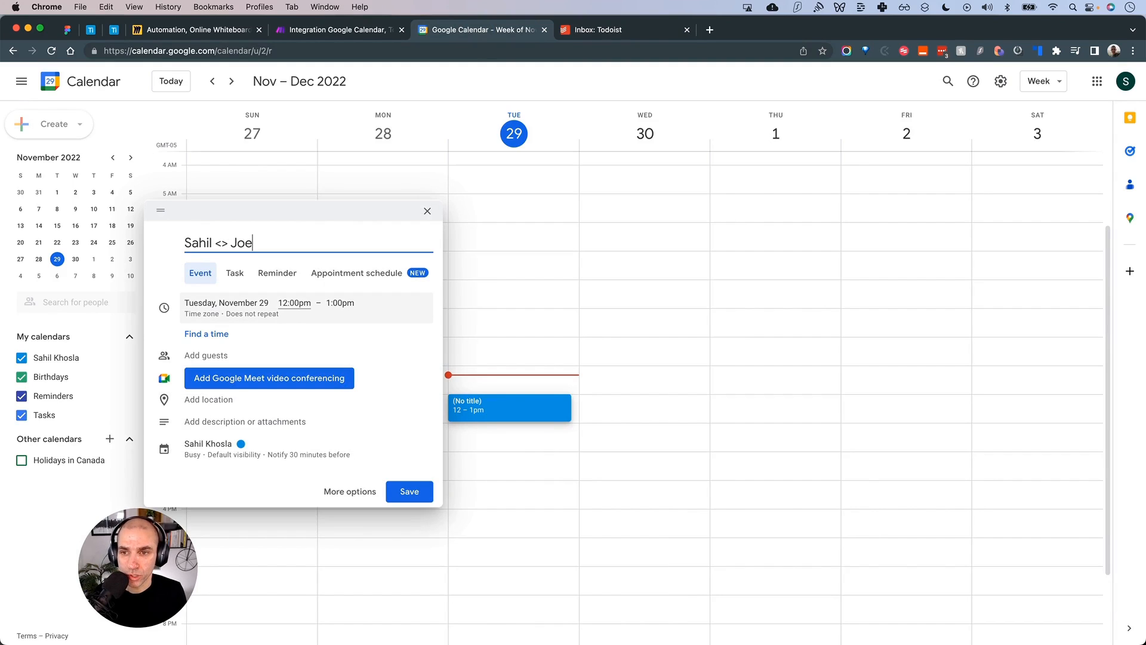
pyautogui.write(' 1:1')
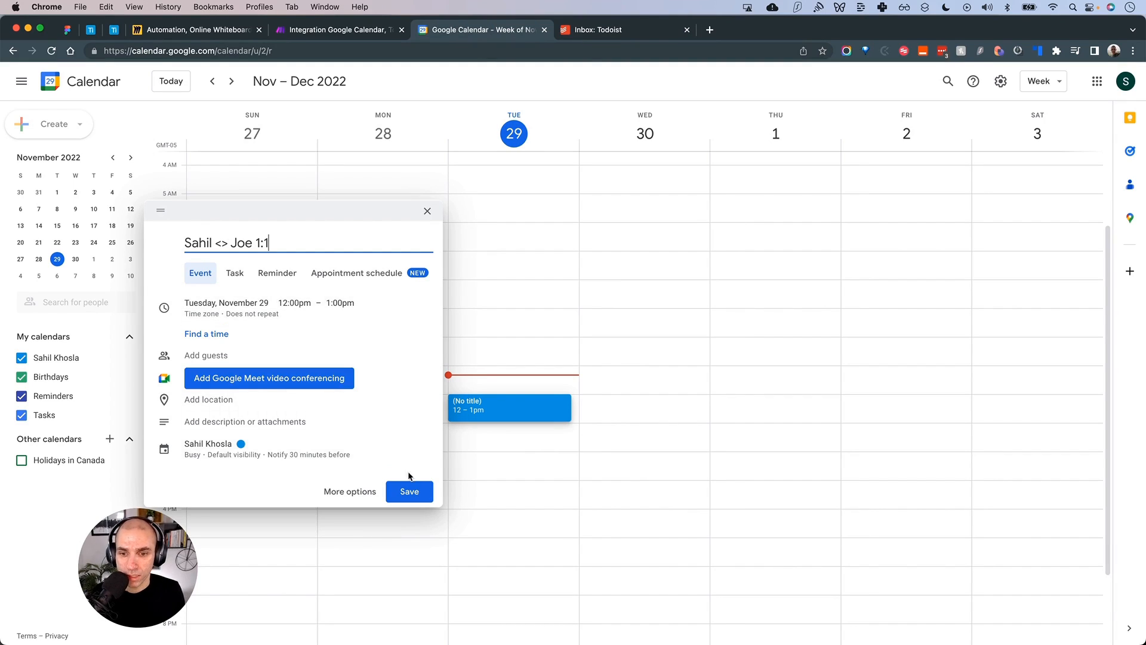
pyautogui.click(410, 491)
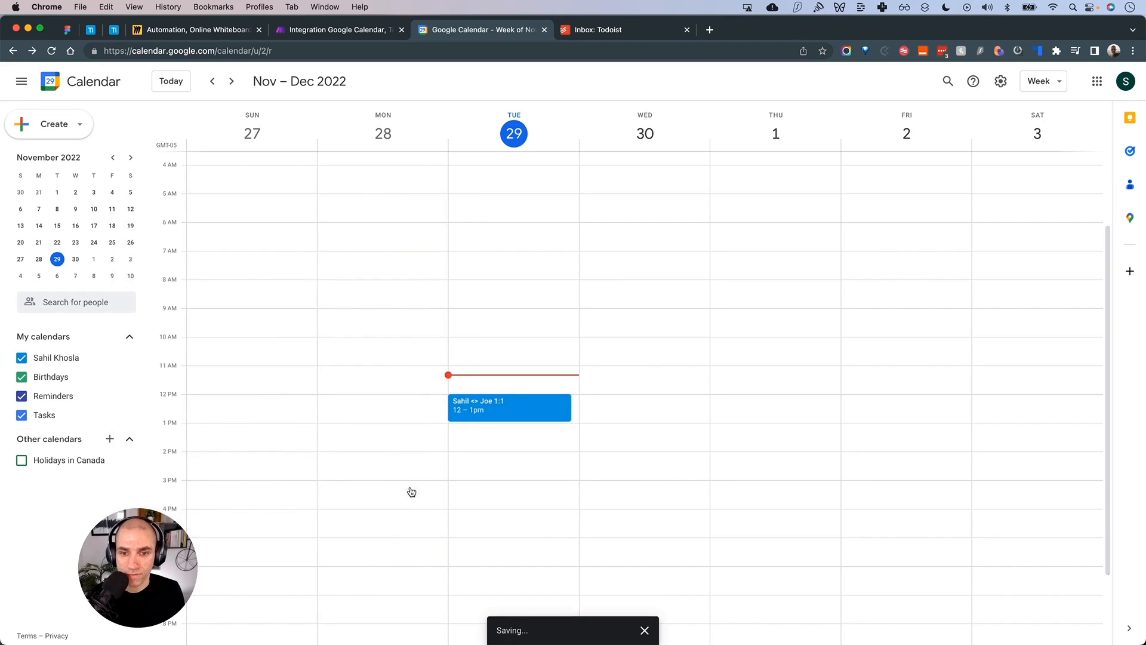
pyautogui.click(506, 417)
pyautogui.moveTo(289, 333); pyautogui.dragTo(326, 341)
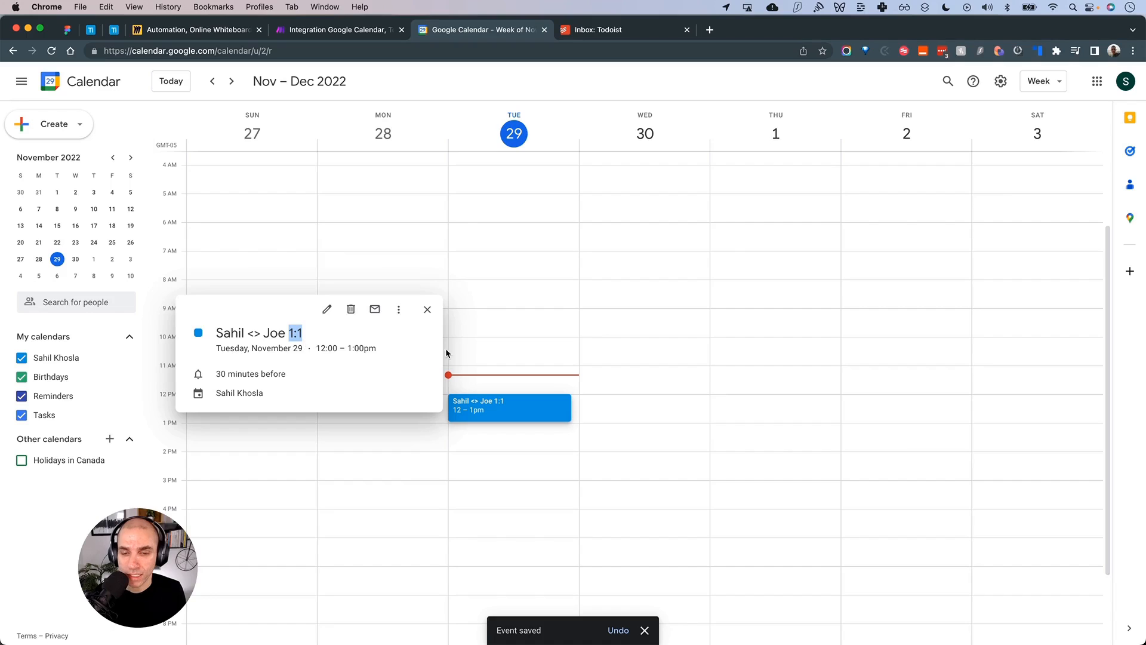
pyautogui.click(485, 348)
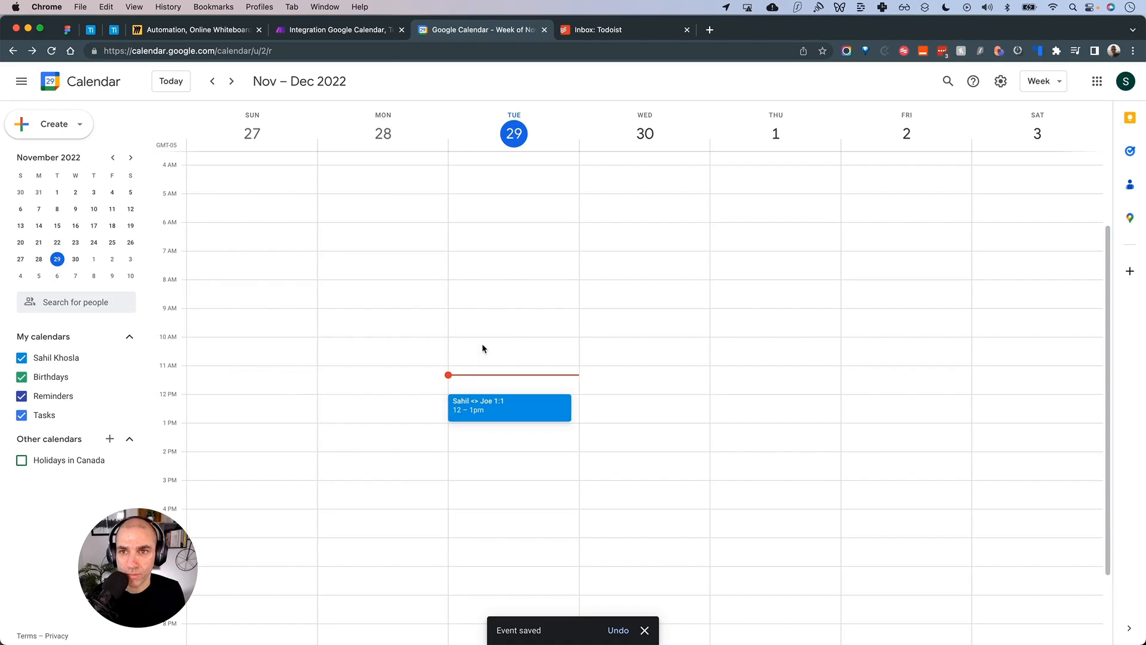
# Return to the Make scenario, run it once and check which route the new event takes
pyautogui.click(358, 30)
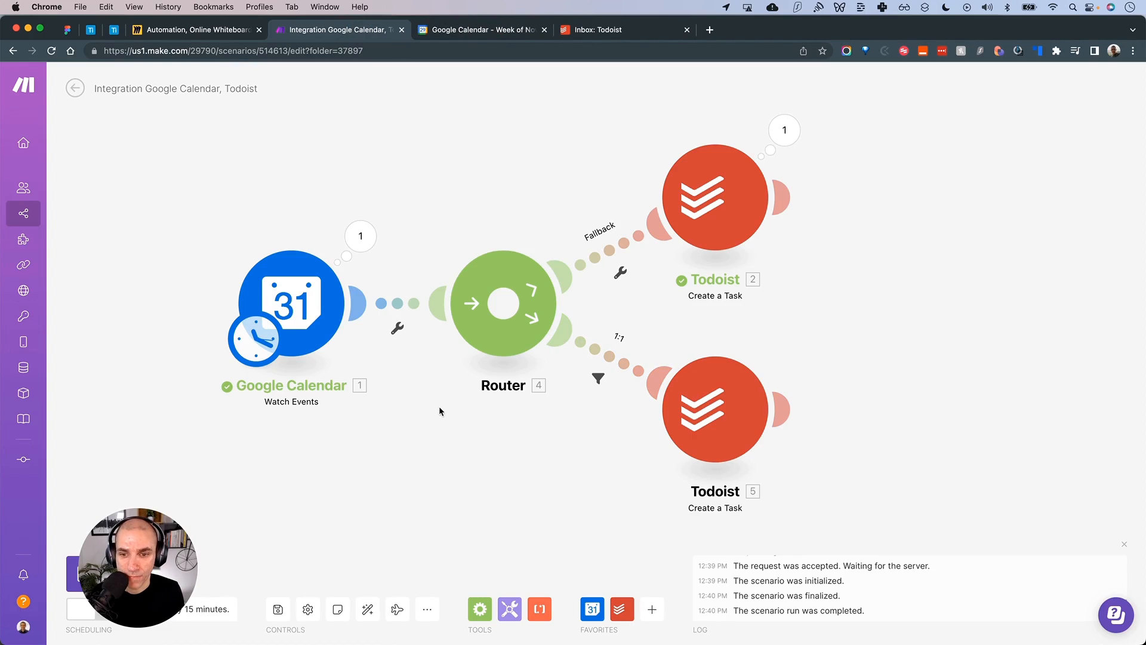
pyautogui.moveTo(117, 551); pyautogui.dragTo(1027, 540)
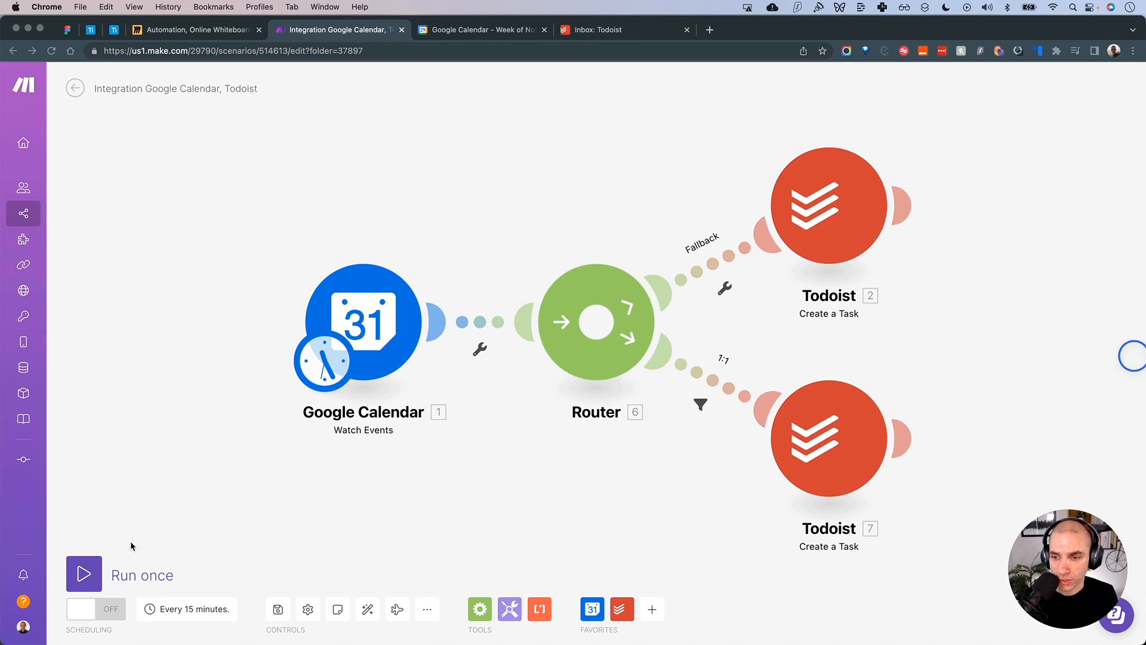
pyautogui.click(83, 573)
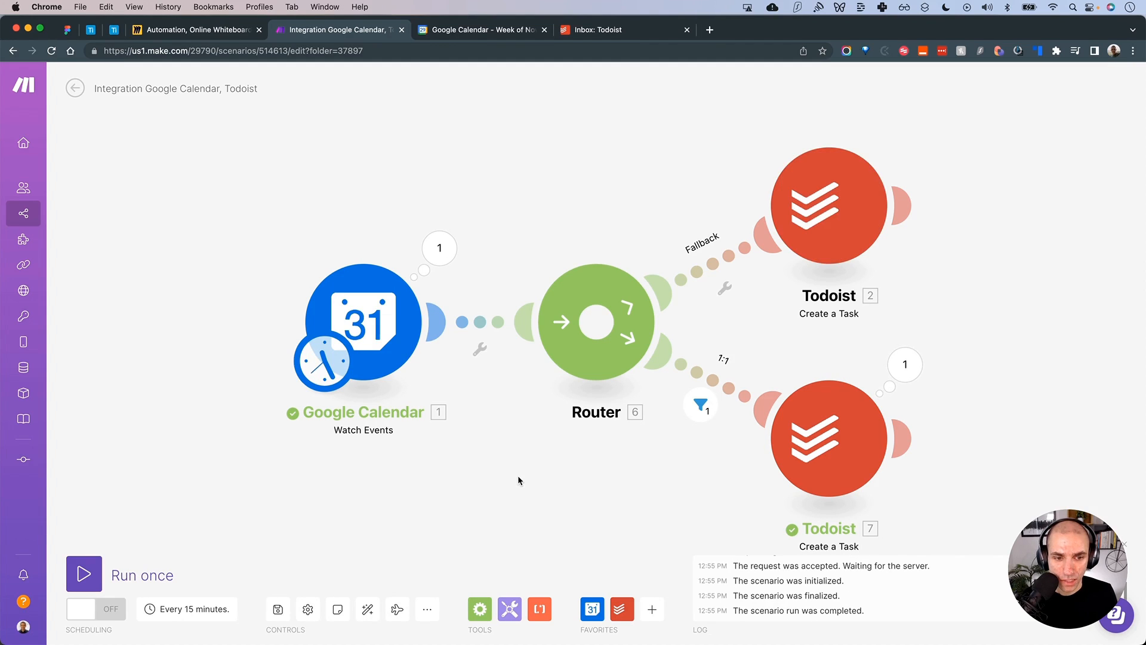
pyautogui.scroll(-3, 606, 464)
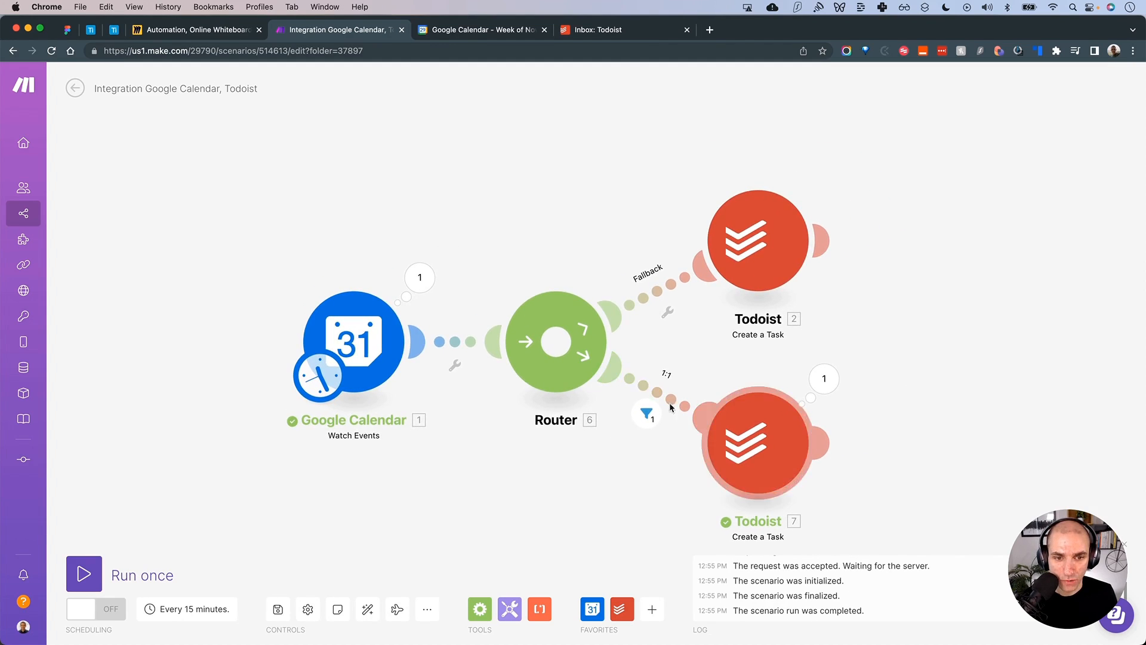
pyautogui.scroll(-1, 733, 428)
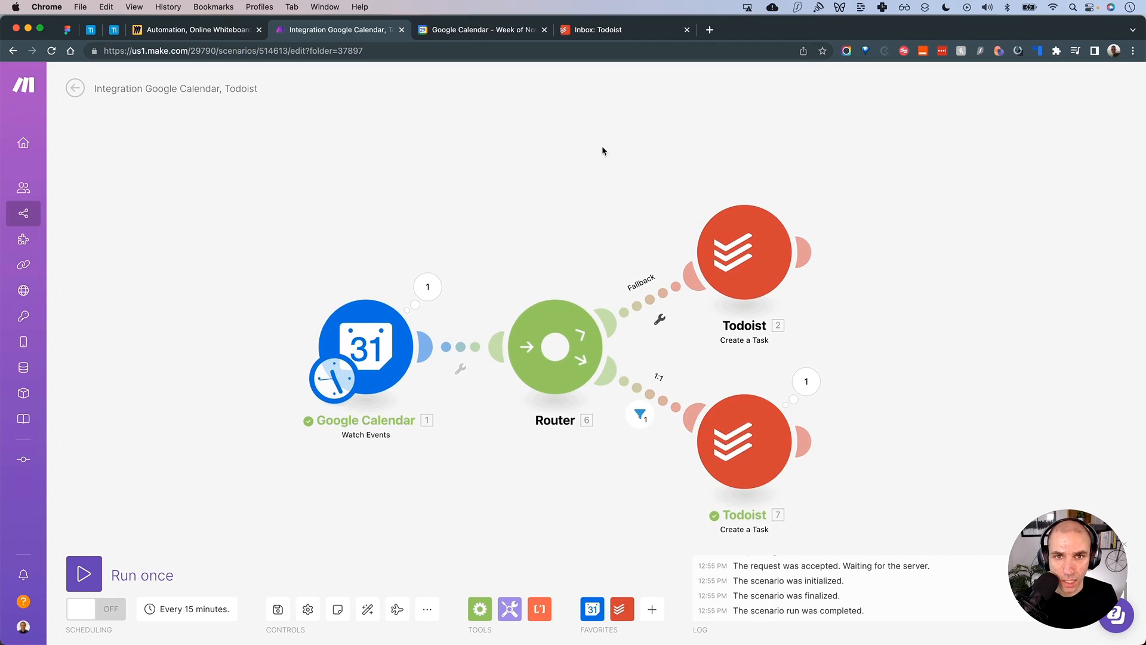
# Switch to Todoist, open the new 1:1 task in the Inbox and check its title, due time and label
pyautogui.scroll(-1, 597, 148)
pyautogui.click(588, 36)
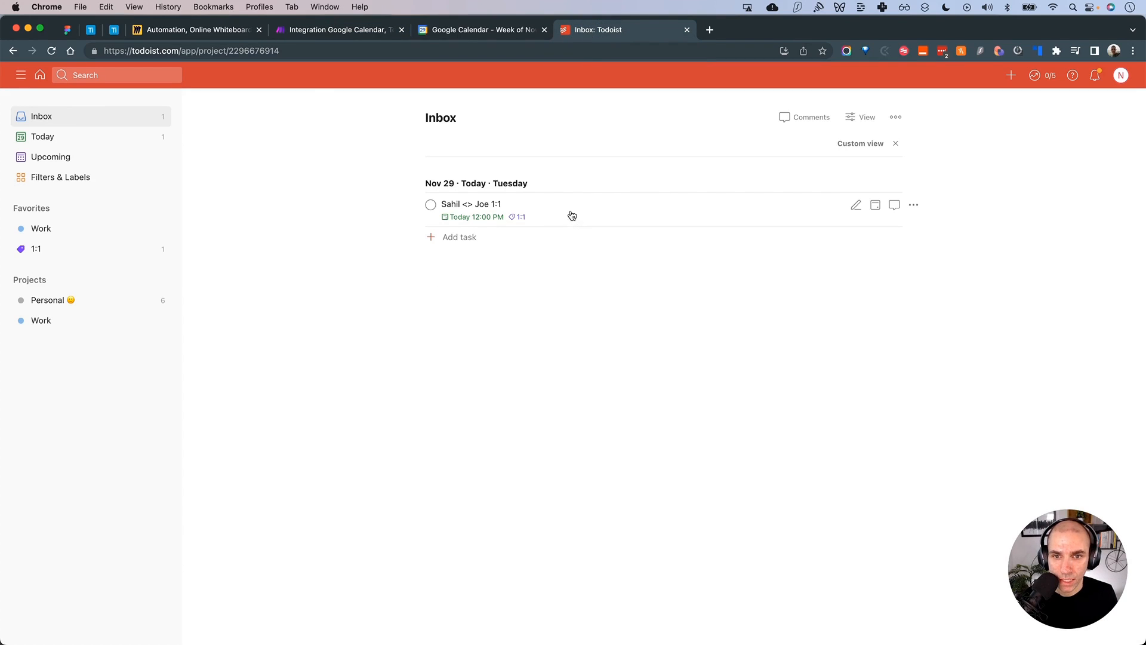
pyautogui.click(571, 215)
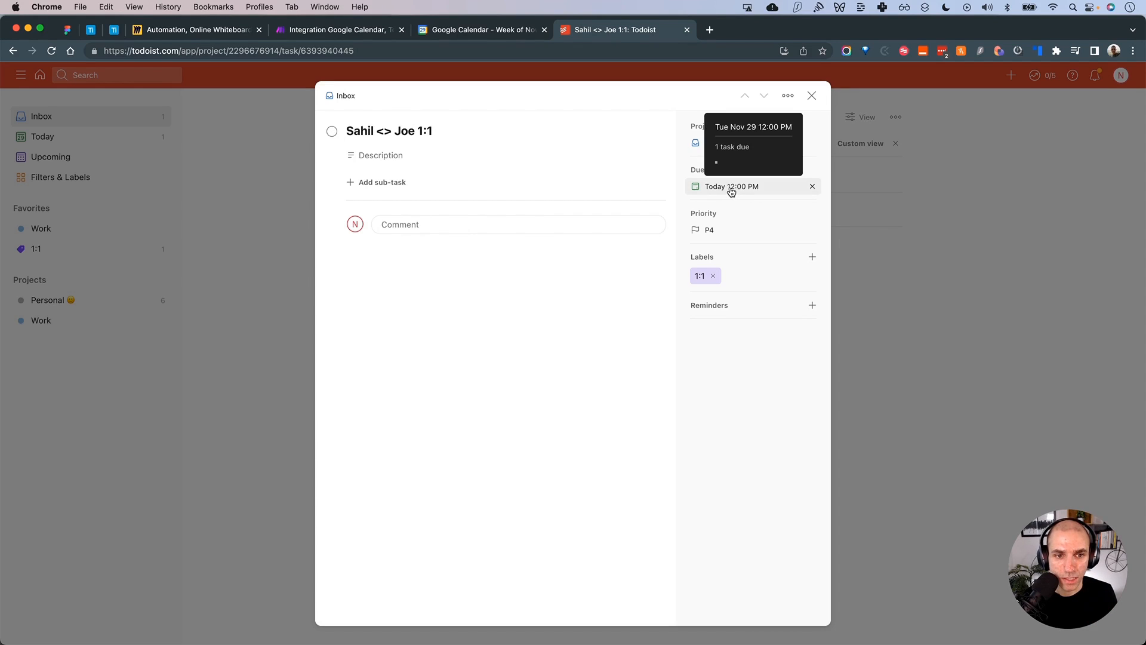
pyautogui.click(811, 96)
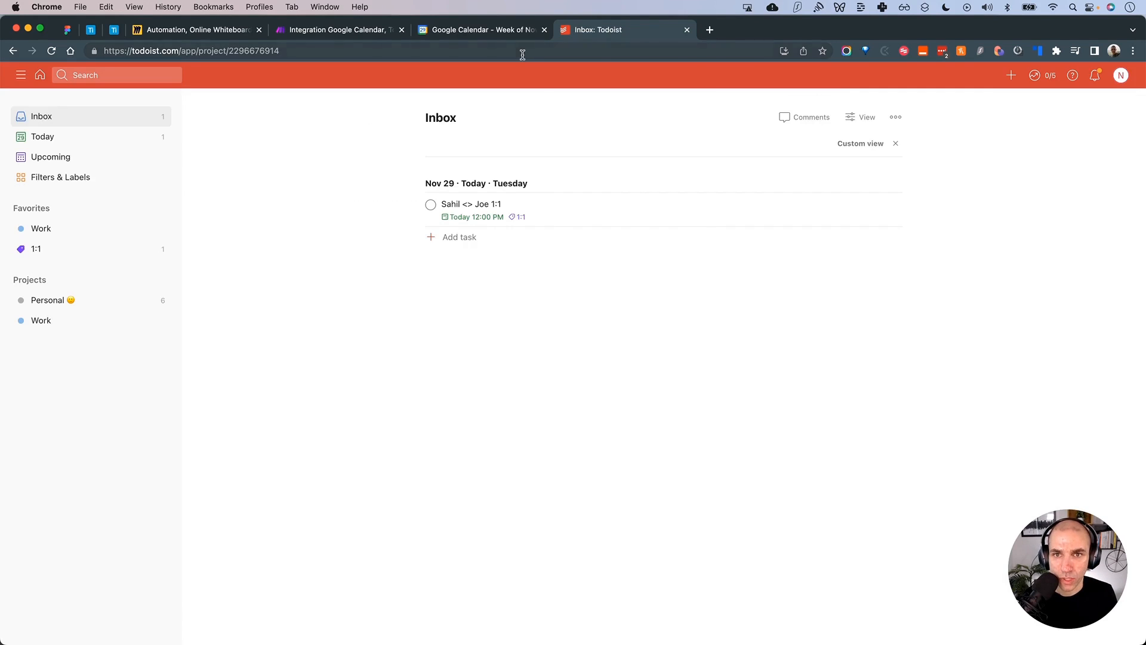
# Return to Make and set the 1:1 route's Todoist task content to "Prepare for" the event Summary "meeting."
pyautogui.click(368, 34)
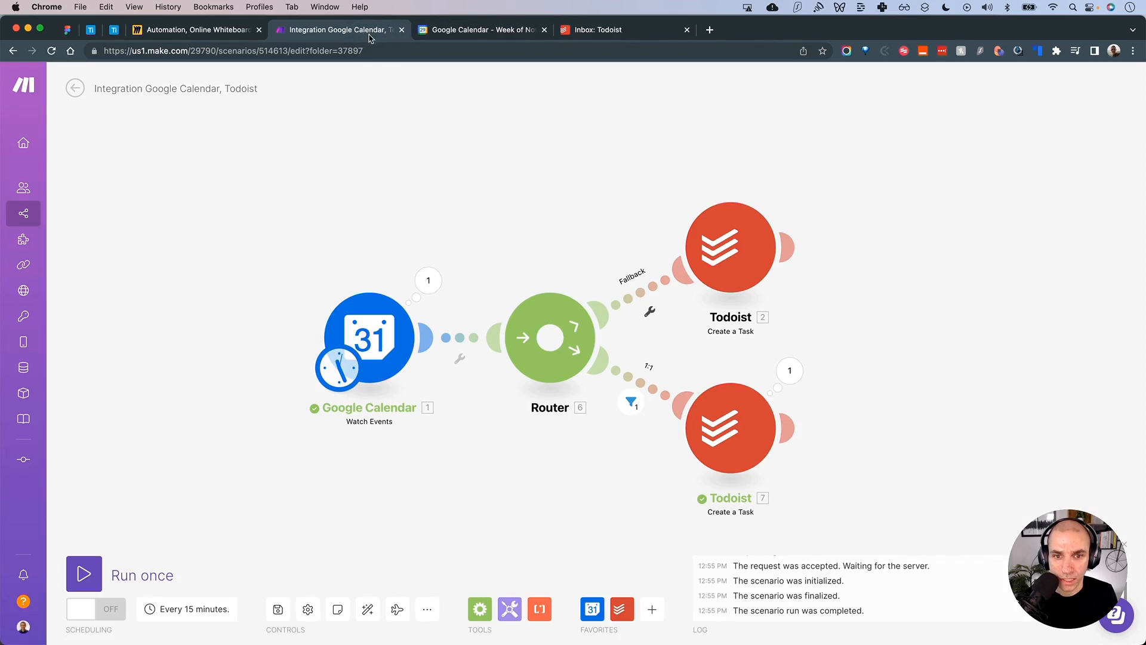
pyautogui.click(733, 436)
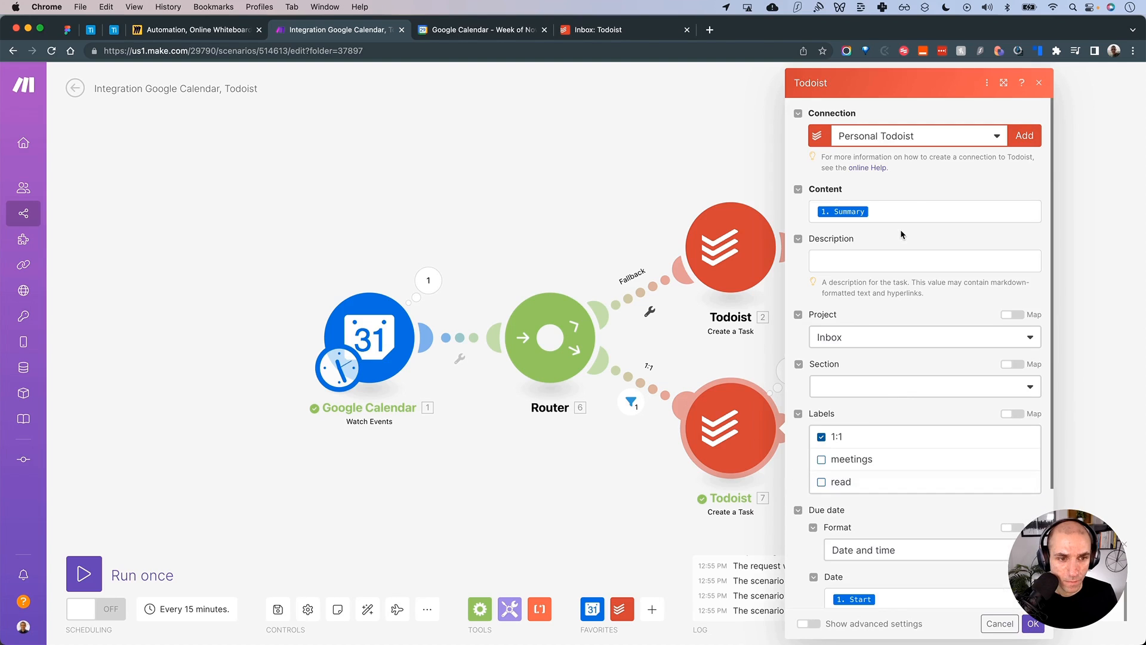
pyautogui.click(901, 210)
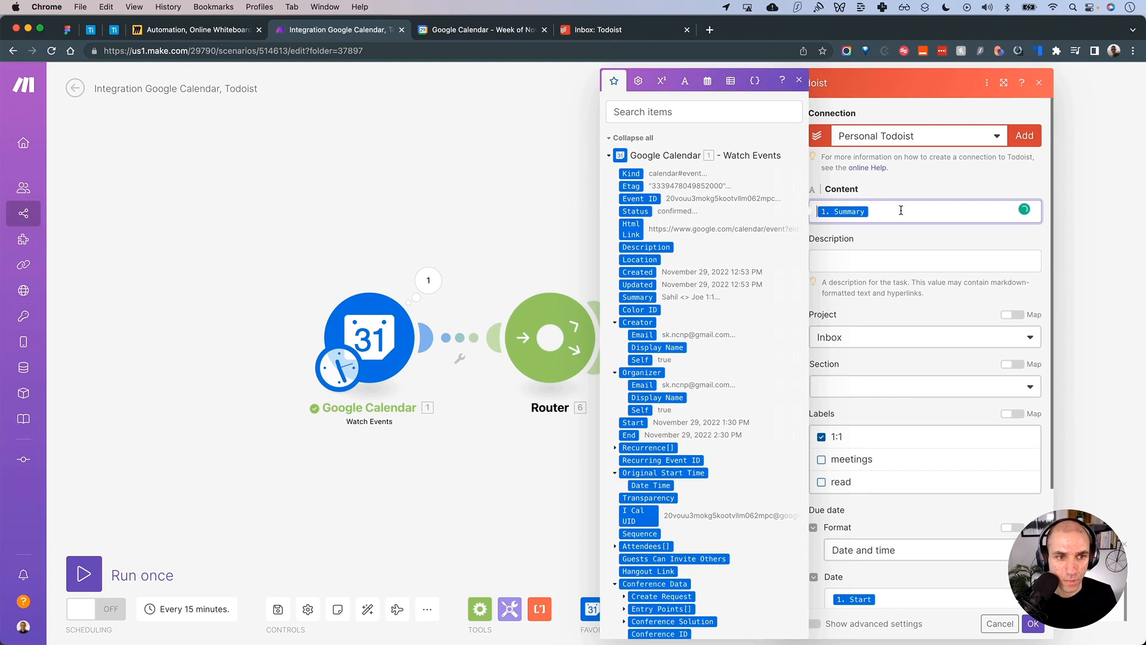
pyautogui.write('Pre')
pyautogui.press('BackSpace')
pyautogui.press('BackSpace')
pyautogui.press('BackSpace')
pyautogui.write('Pre')
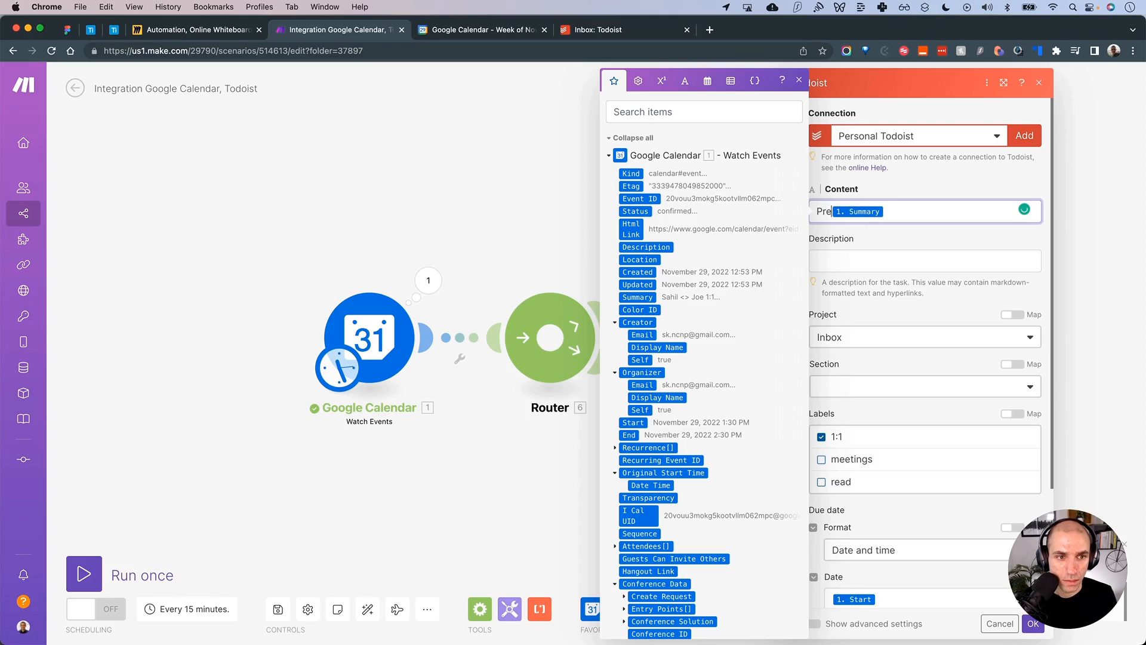
pyautogui.write('pare for')
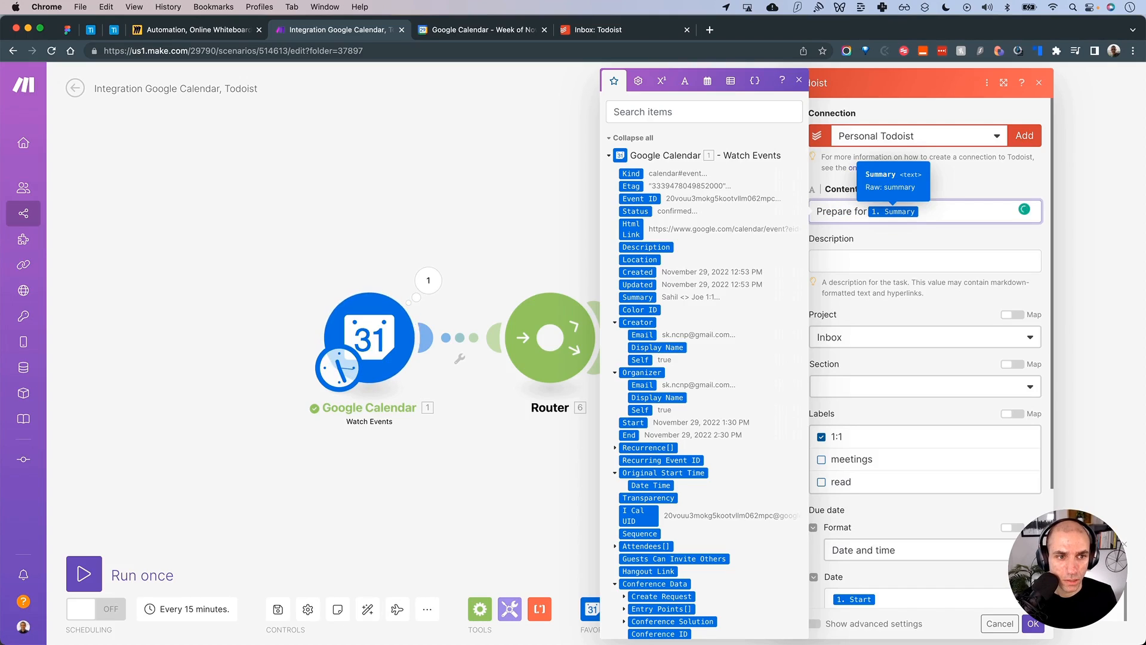
pyautogui.press('End')
pyautogui.write('meetin')
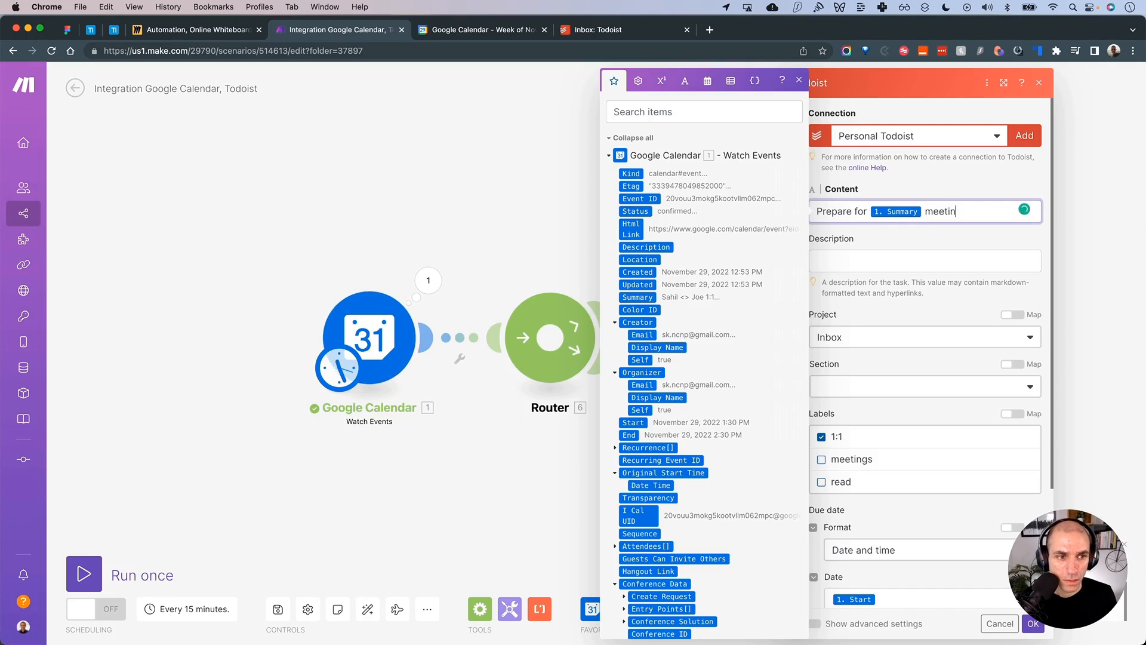
pyautogui.write('g.')
pyautogui.click(901, 236)
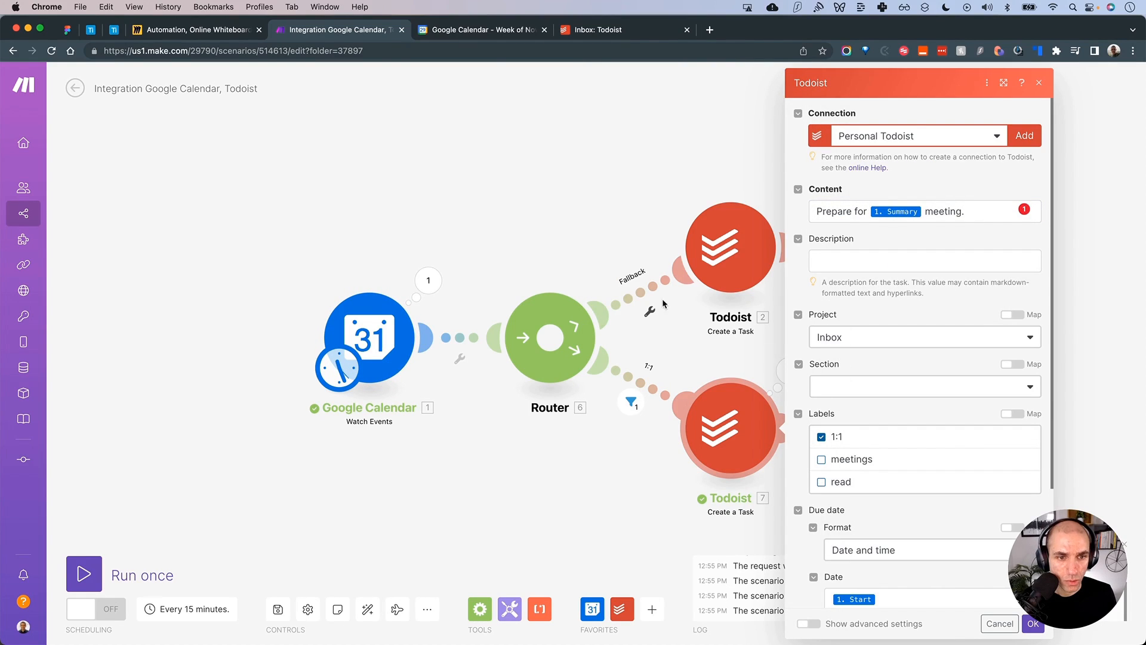
pyautogui.click(579, 206)
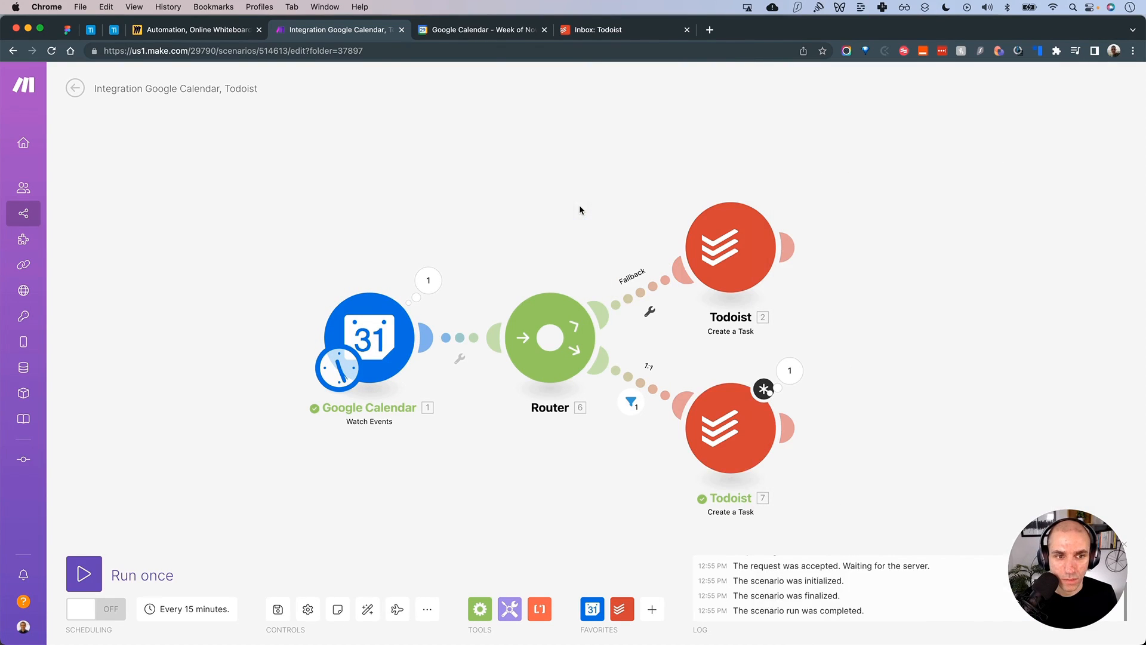
# Switch to the Miro board to review the flow diagram's default and 1:1 branches, and compare it with the Make scenario
pyautogui.click(172, 27)
pyautogui.scroll(1, 490, 275)
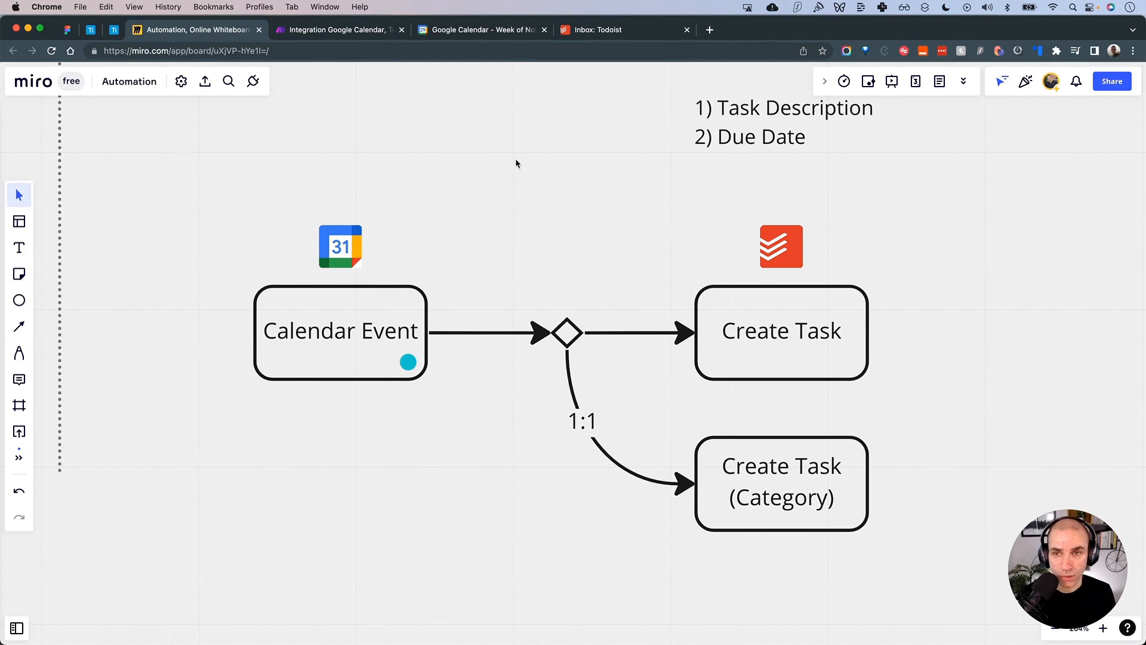
pyautogui.click(363, 33)
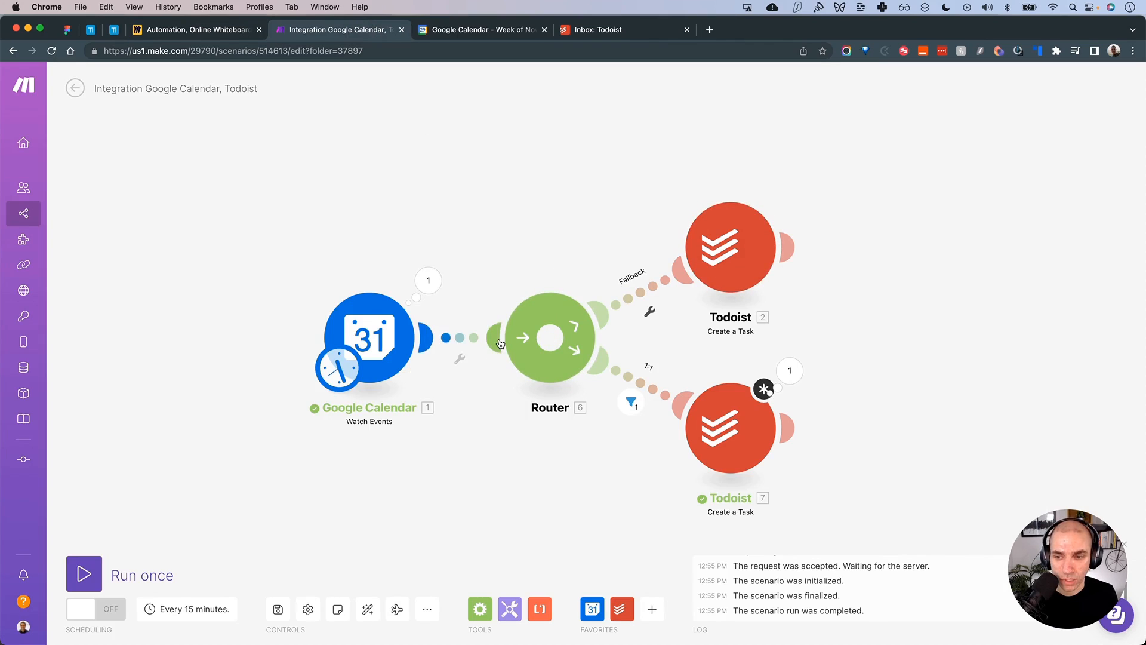
# Switch to Google Calendar and delete Tuesday's 12–1pm 1:1 event
pyautogui.click(476, 33)
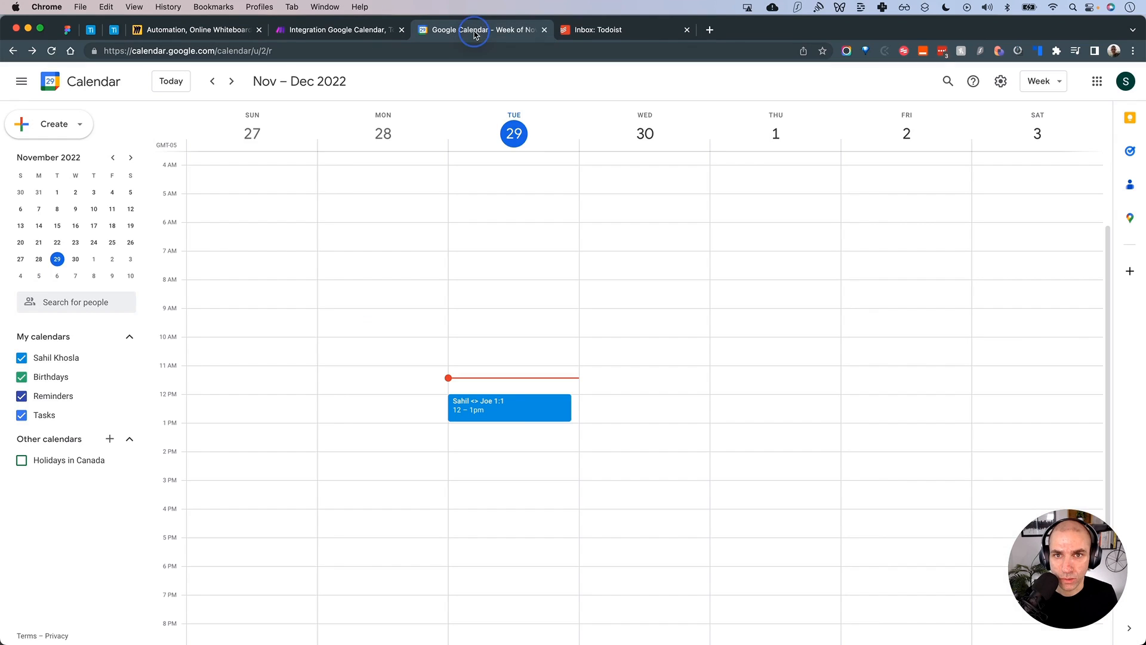
pyautogui.rightClick(522, 411)
pyautogui.click(549, 425)
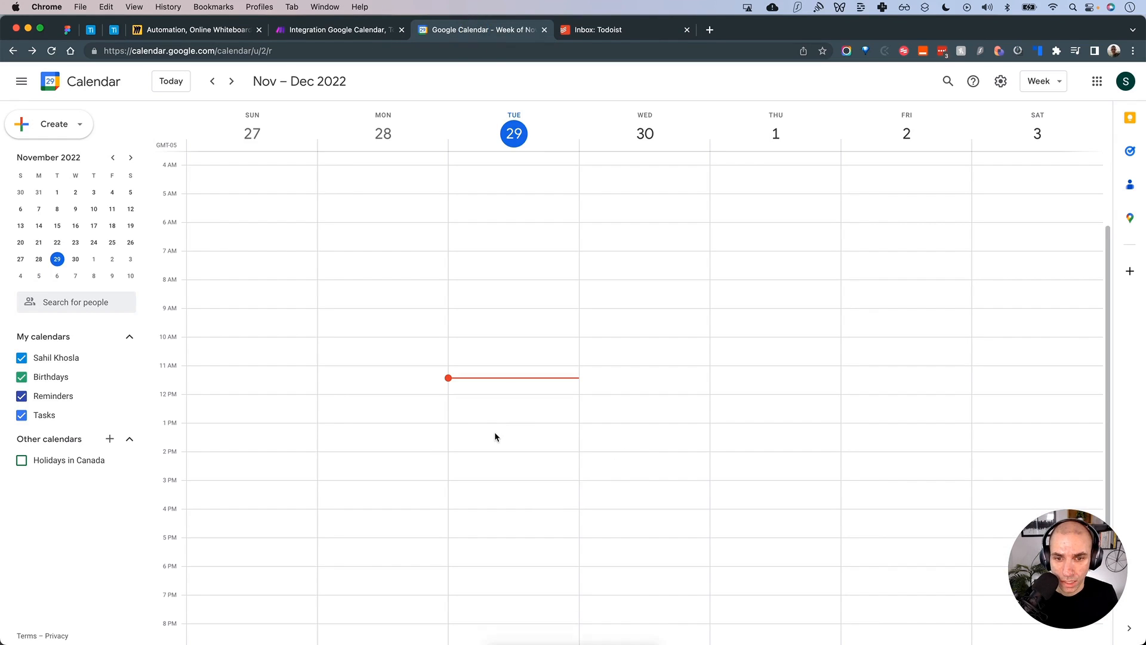
# Create an event titled "Regular Event" on Tuesday, November 29, 2022, from 12:45pm to 1:30pm
pyautogui.doubleClick(494, 432)
pyautogui.write('Ret')
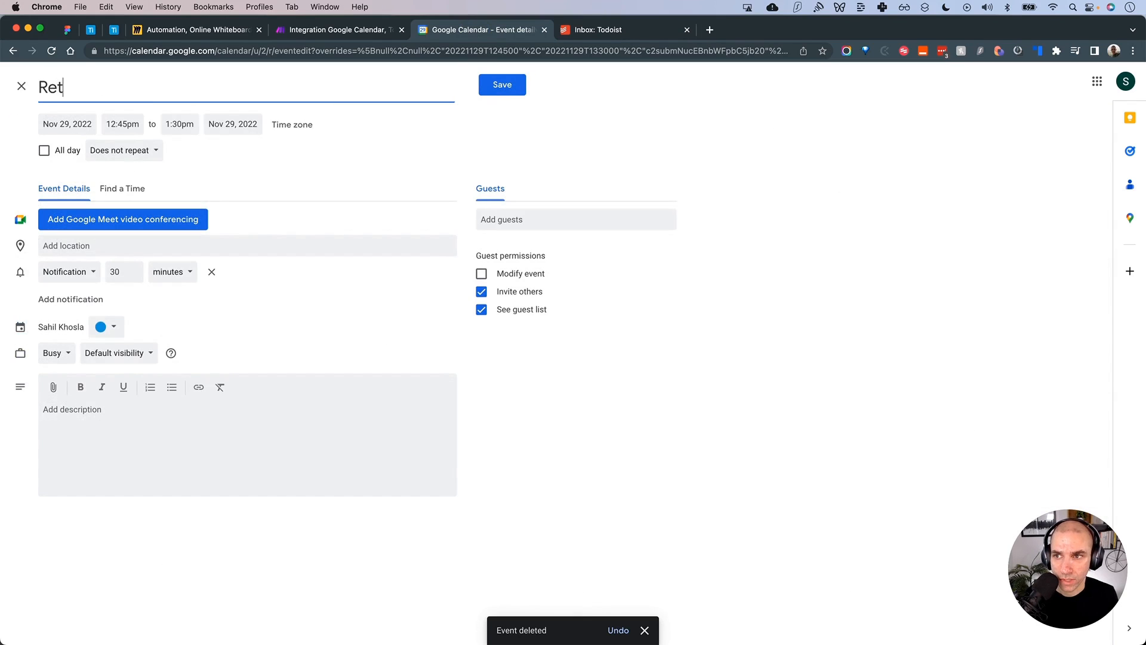
pyautogui.write('ular Ev')
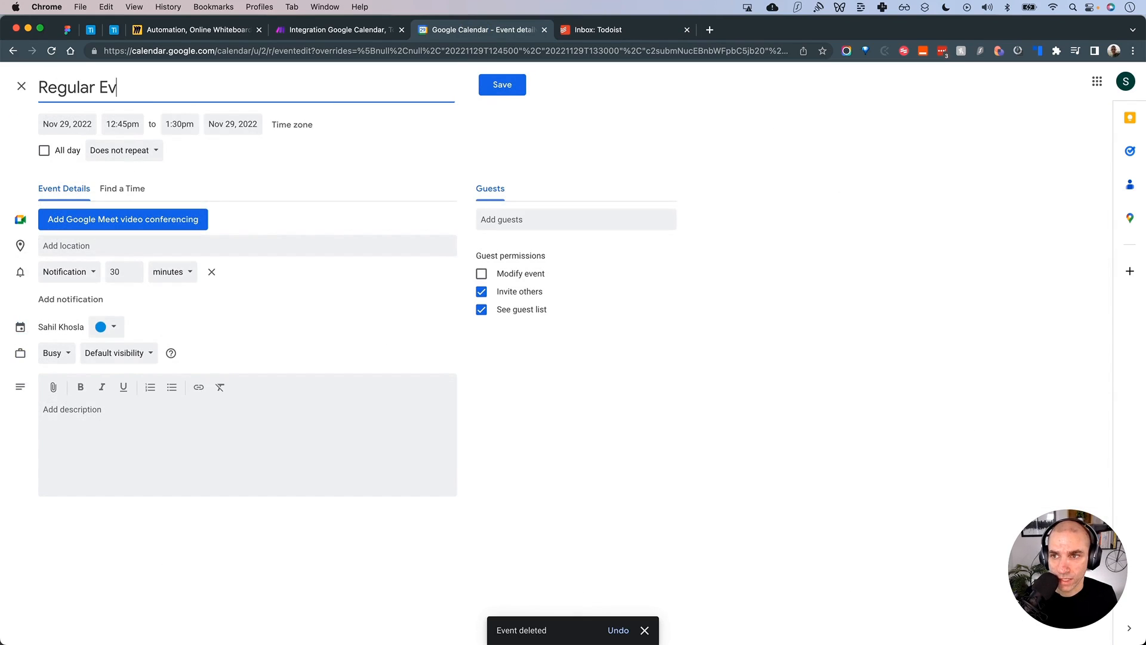
pyautogui.write('ent')
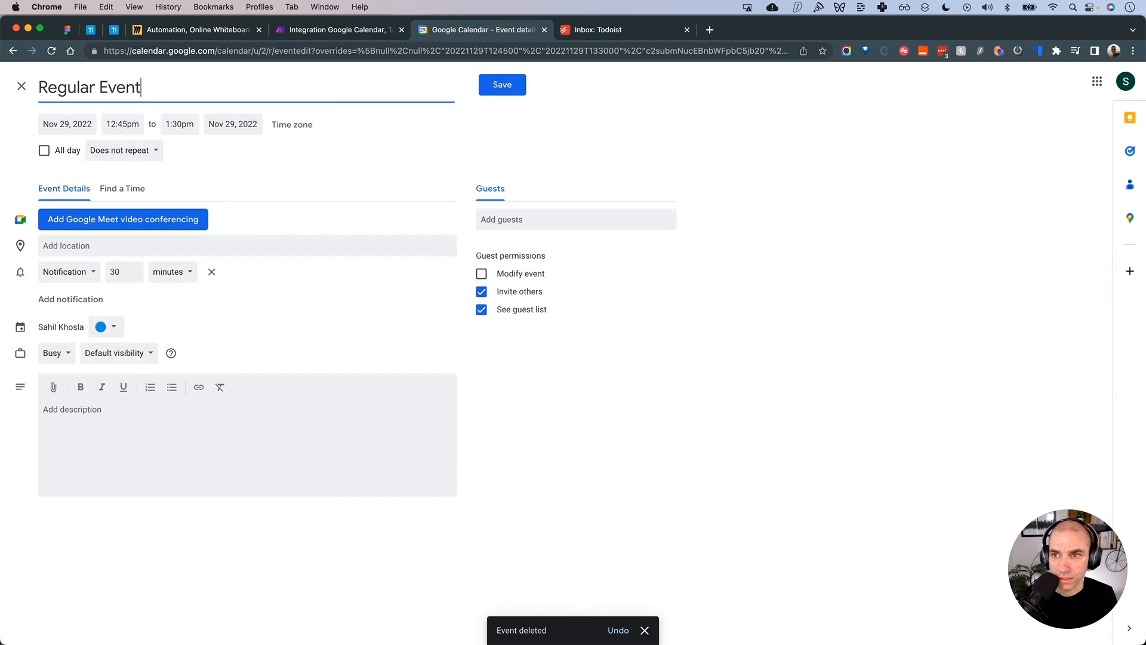
pyautogui.click(504, 87)
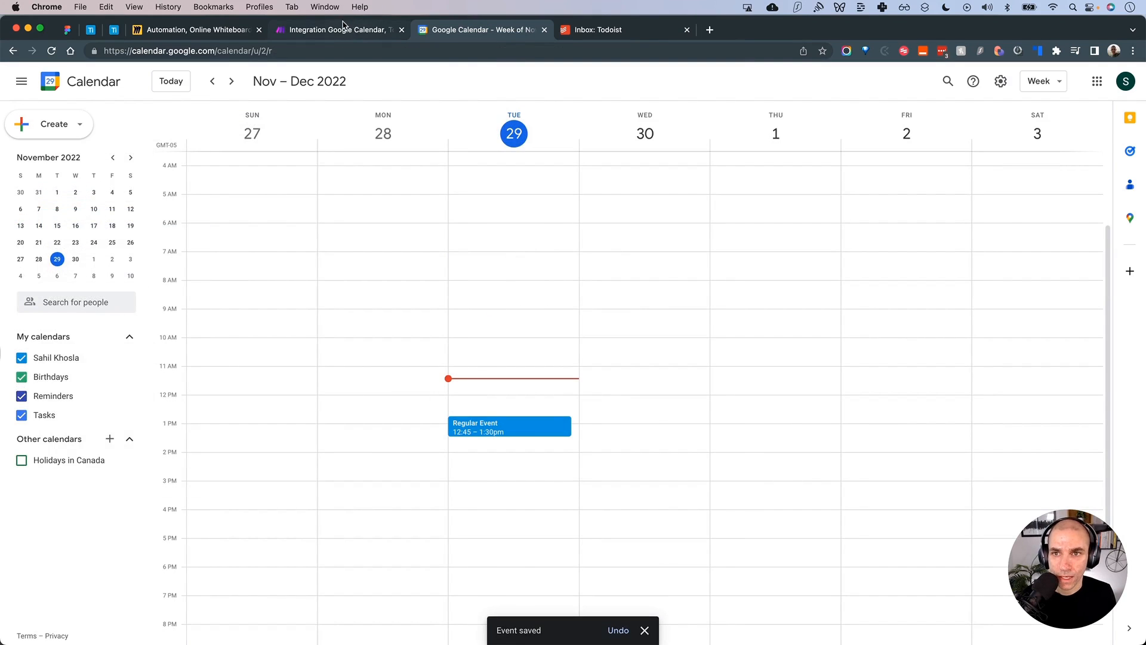
# Return to the Make scenario, run it once and inspect the fallback Todoist module's operation details and input content
pyautogui.click(342, 31)
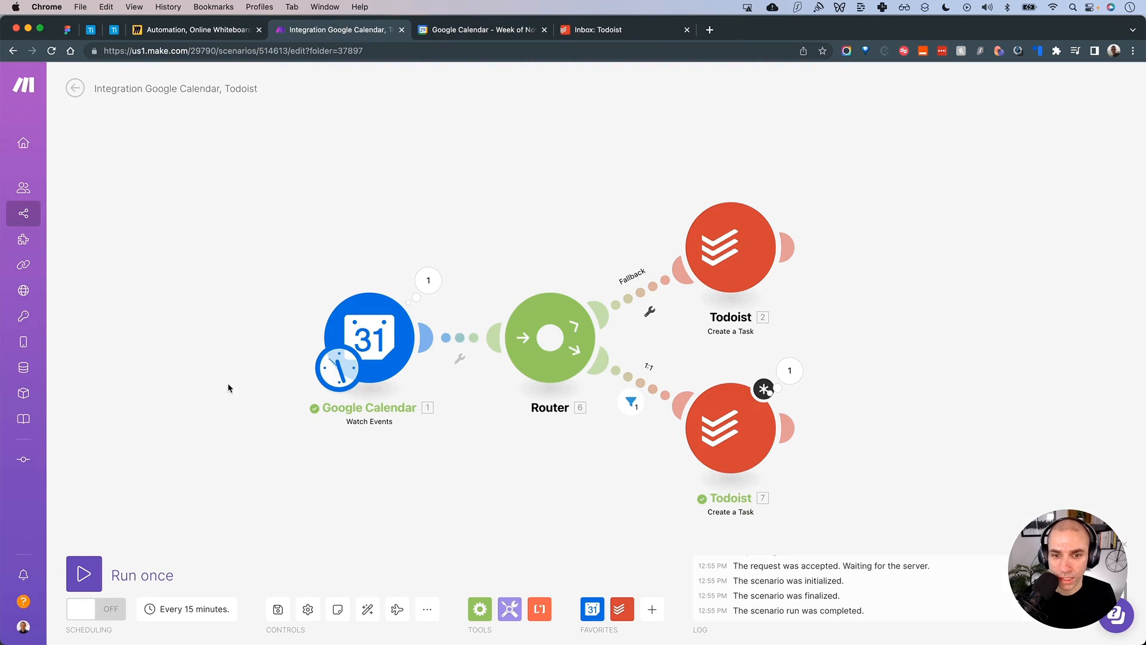
pyautogui.click(84, 572)
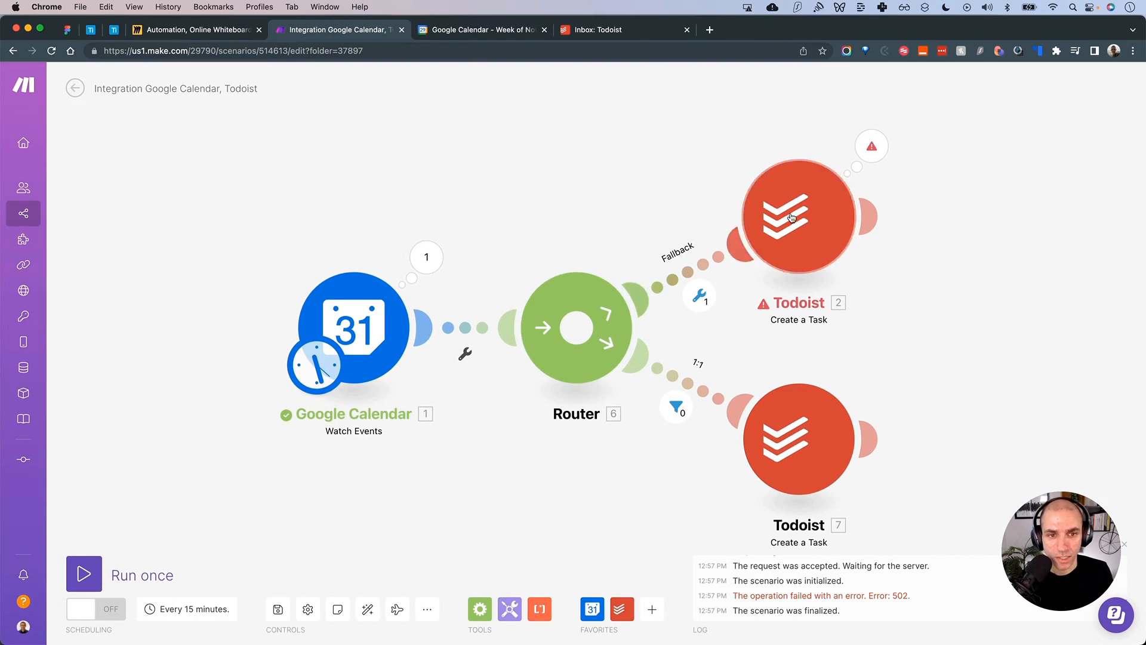
pyautogui.click(872, 145)
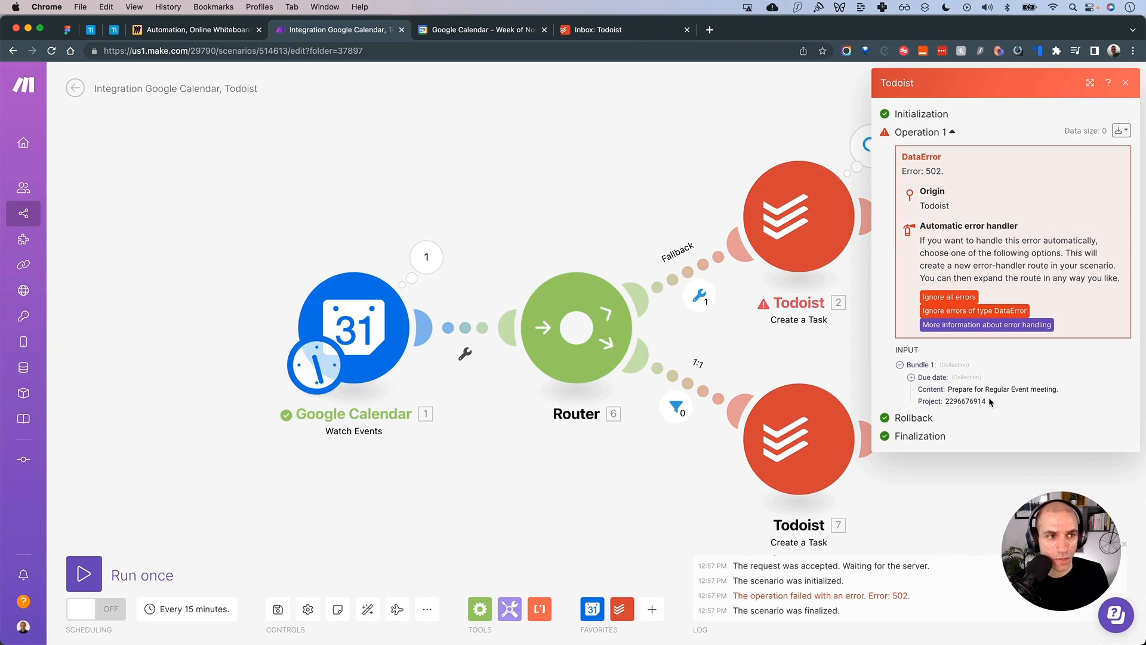
pyautogui.click(665, 135)
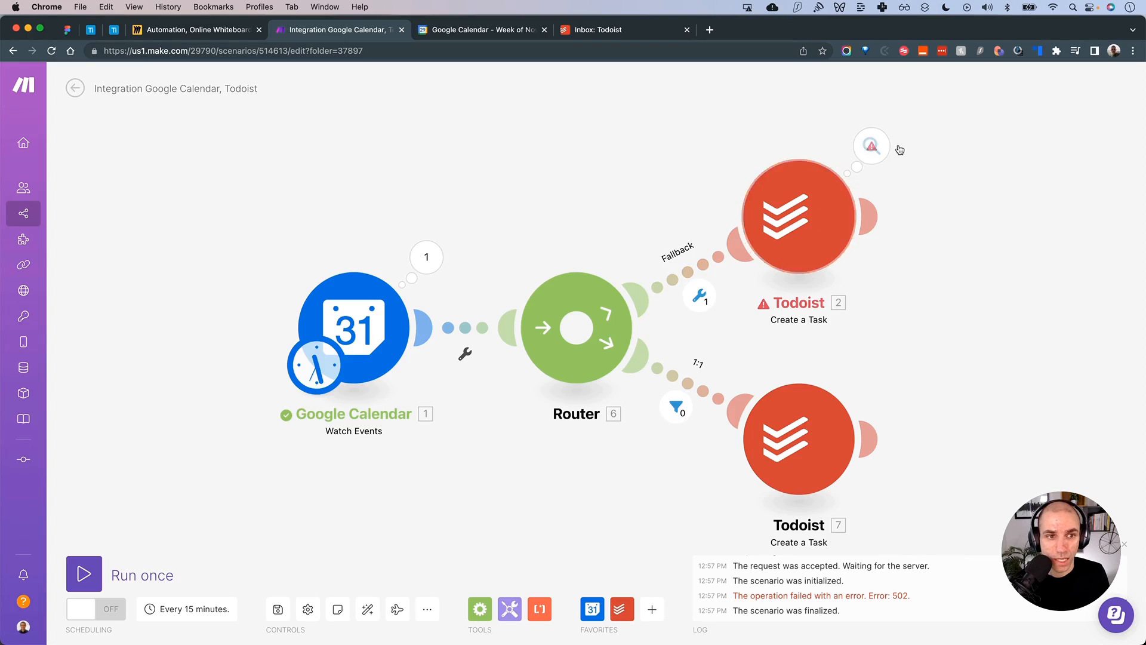
pyautogui.click(872, 146)
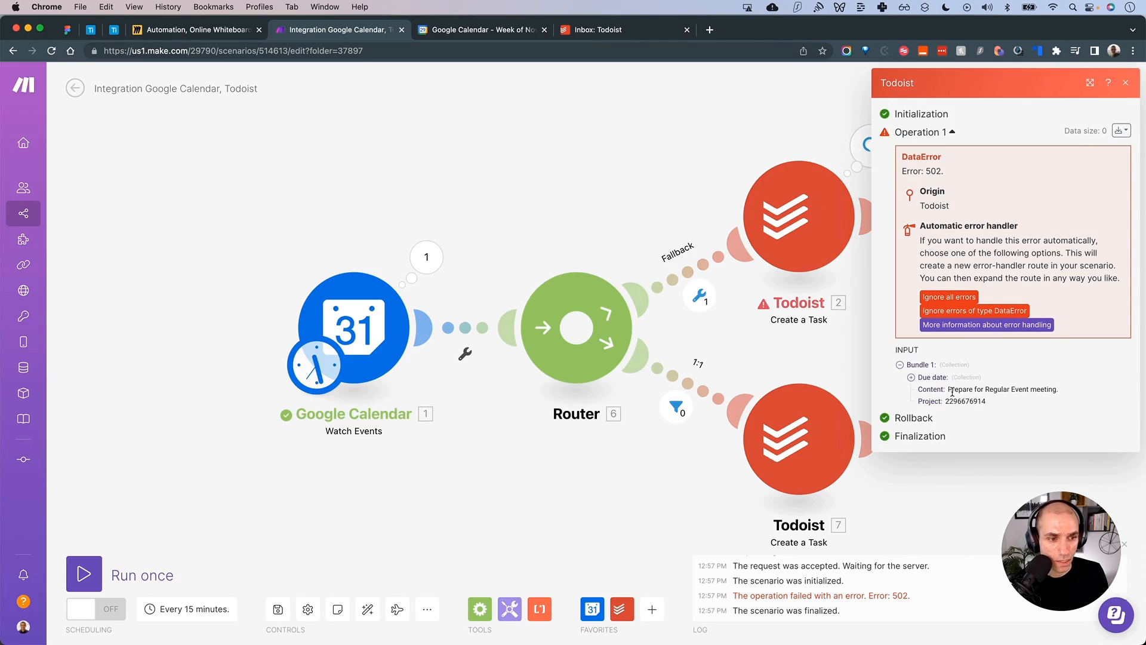
pyautogui.moveTo(952, 392); pyautogui.dragTo(1088, 389)
pyautogui.click(655, 122)
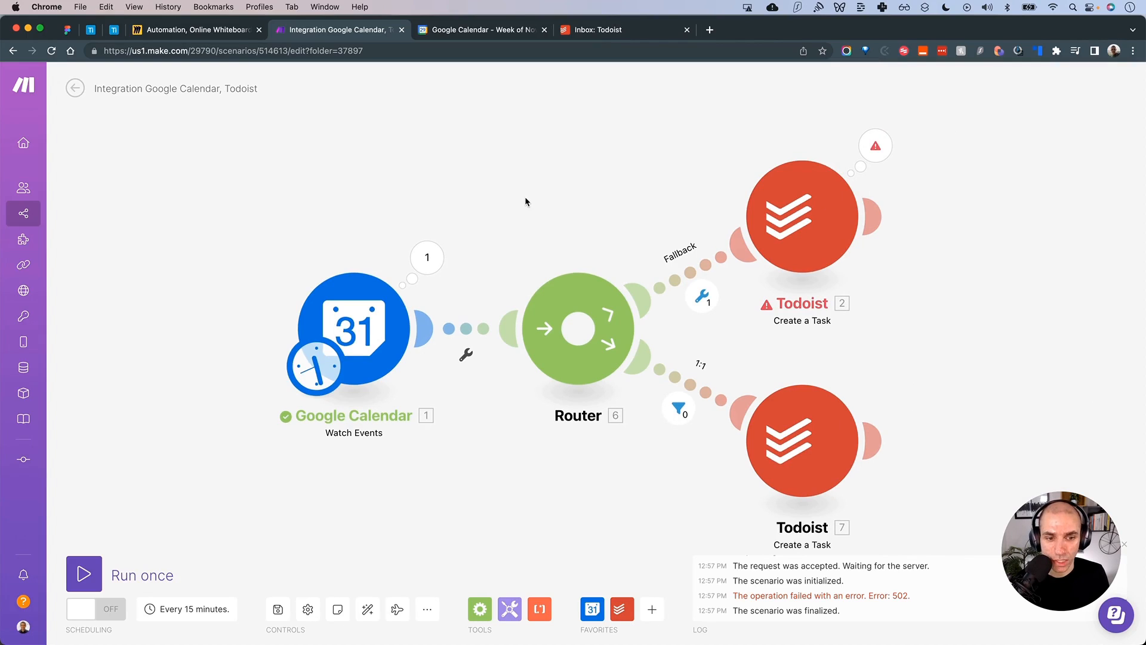
# Rename the scenario as "Google Calendar to Todoist"
pyautogui.click(155, 85)
pyautogui.write('A')
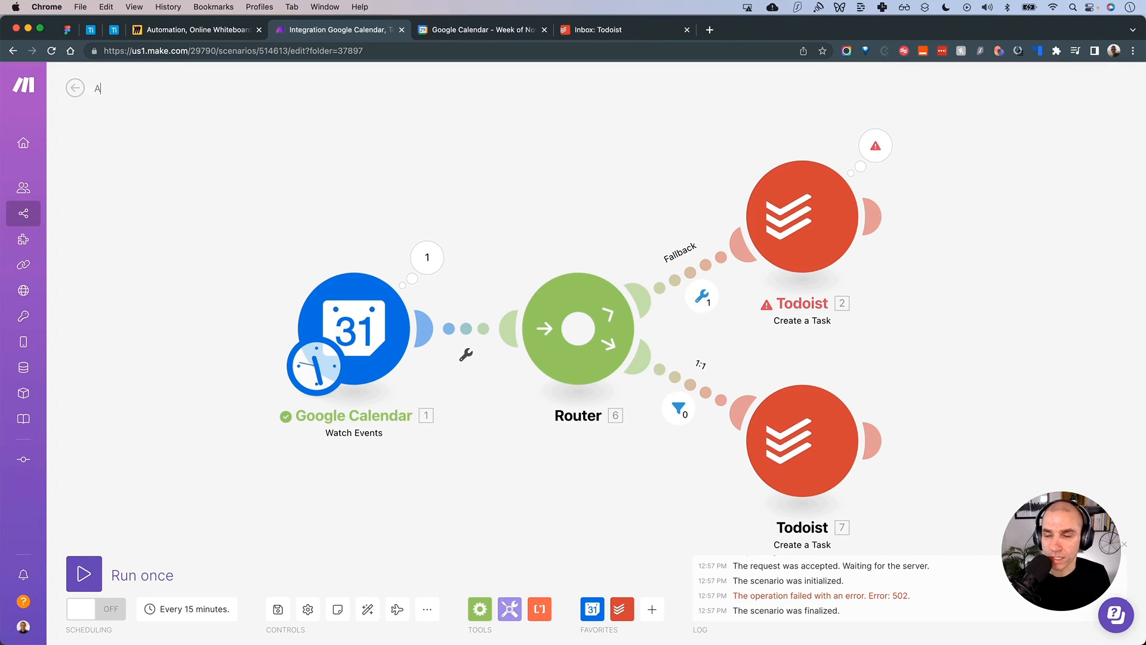
pyautogui.press('BackSpace')
pyautogui.write('Google Cal')
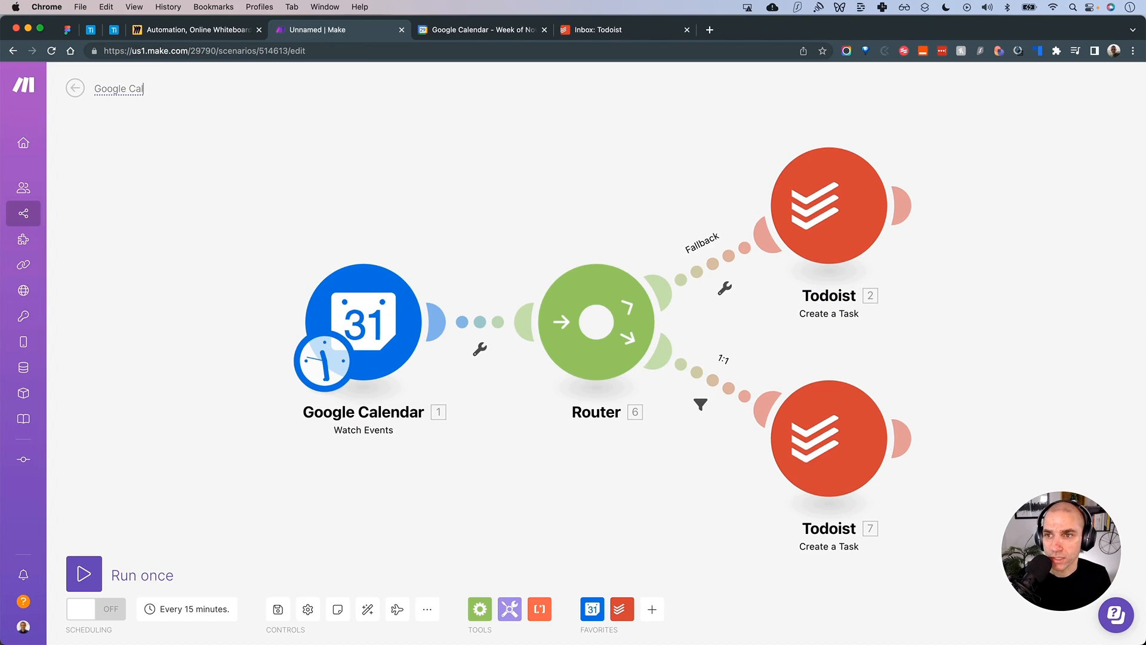
pyautogui.write('endar to Todi')
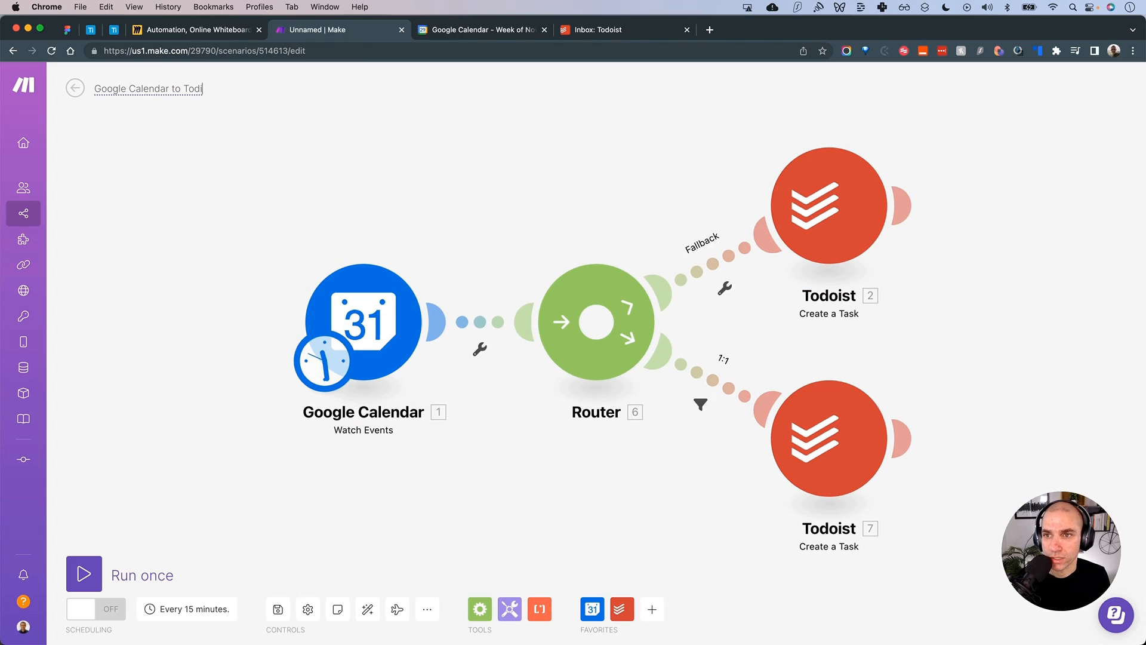
pyautogui.write('ost')
pyautogui.press('BackSpace')
pyautogui.write('ist')
pyautogui.click(158, 147)
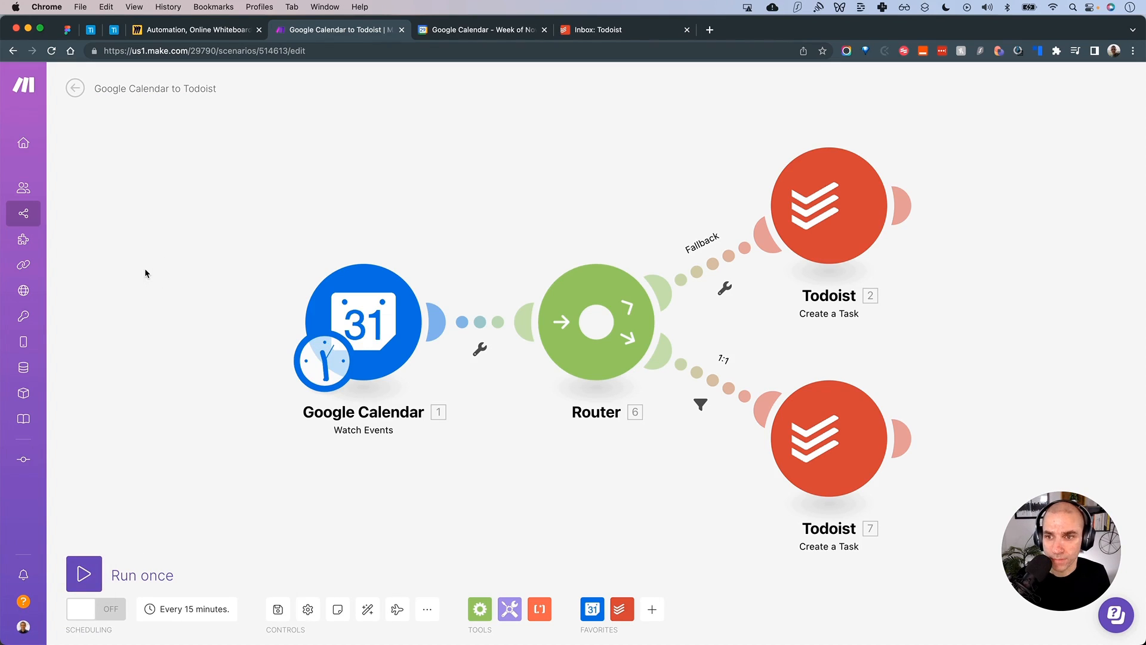
pyautogui.scroll(-1, 146, 269)
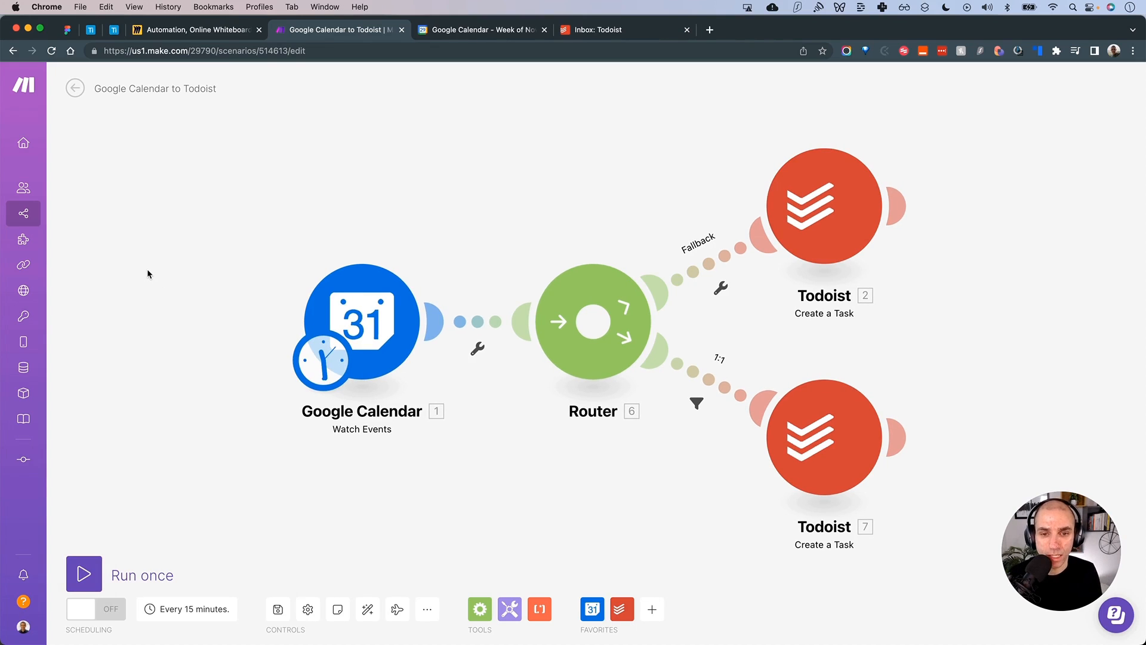